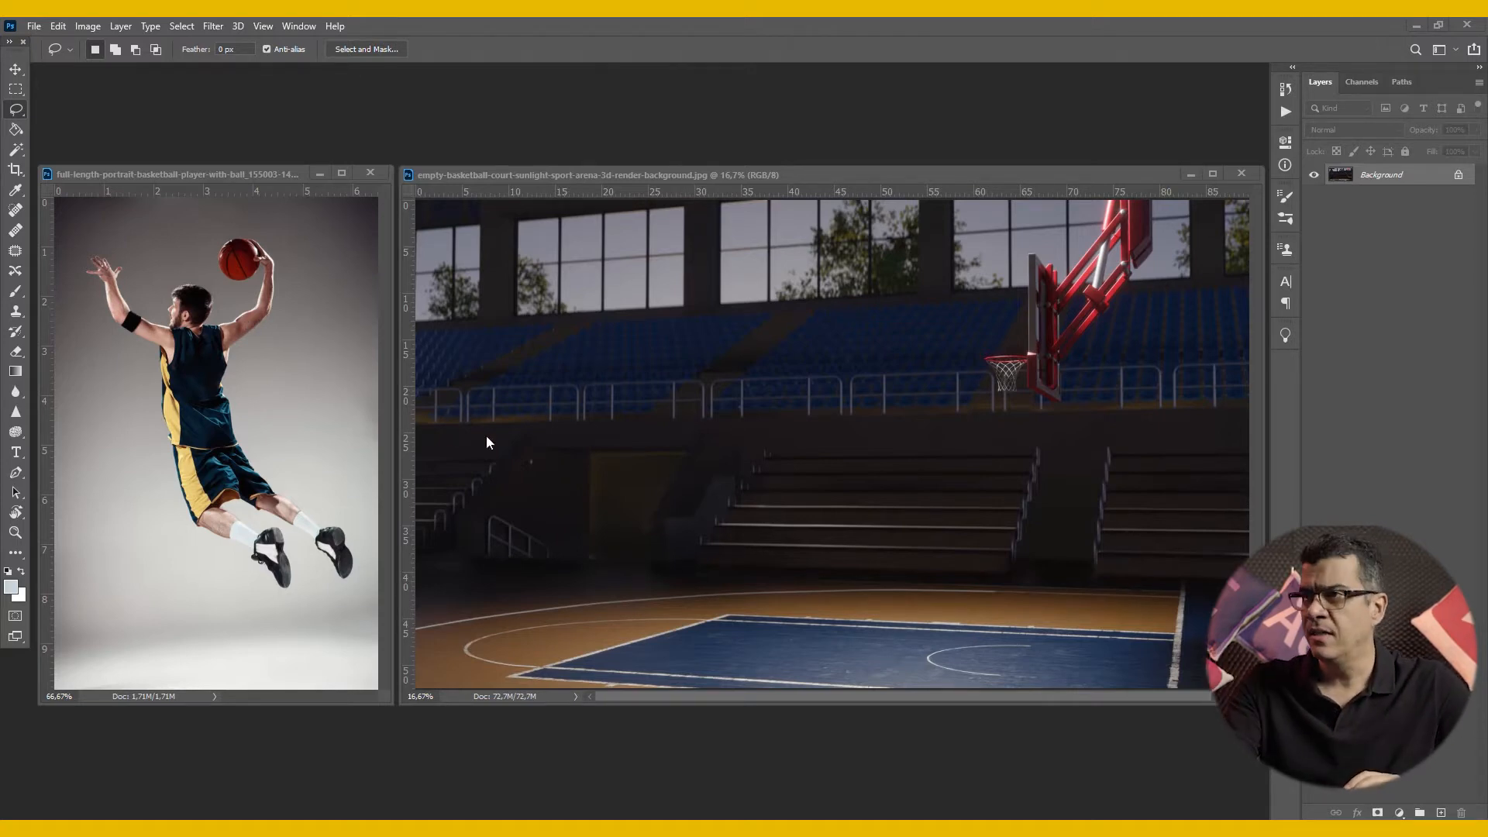
Step: Bring the basketball player photo in front of the arena image and enlarge its window around a close-up of both shoes
drag(867, 175, 868, 174)
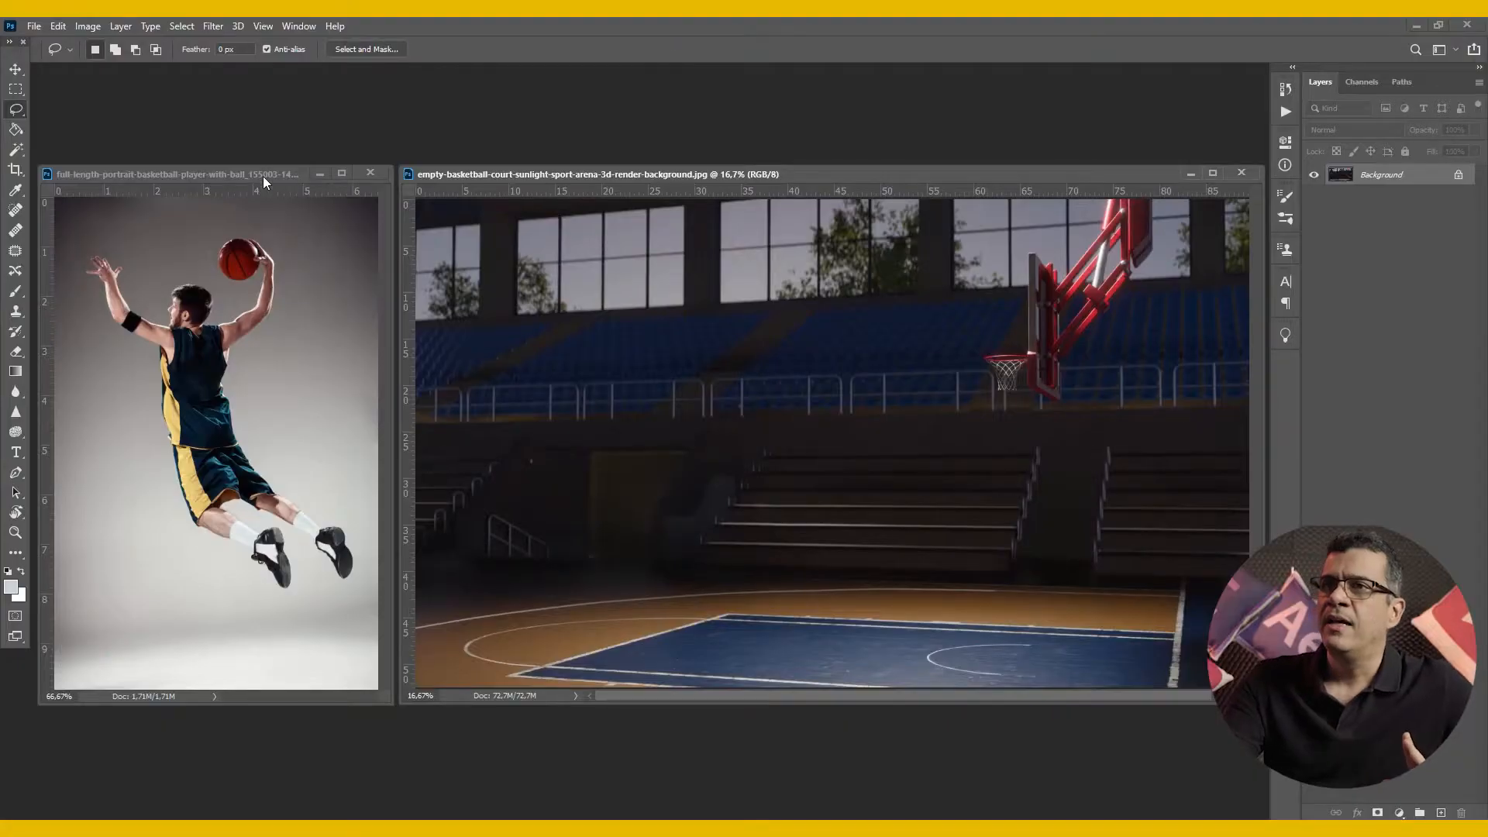
click(264, 175)
drag(274, 172, 559, 115)
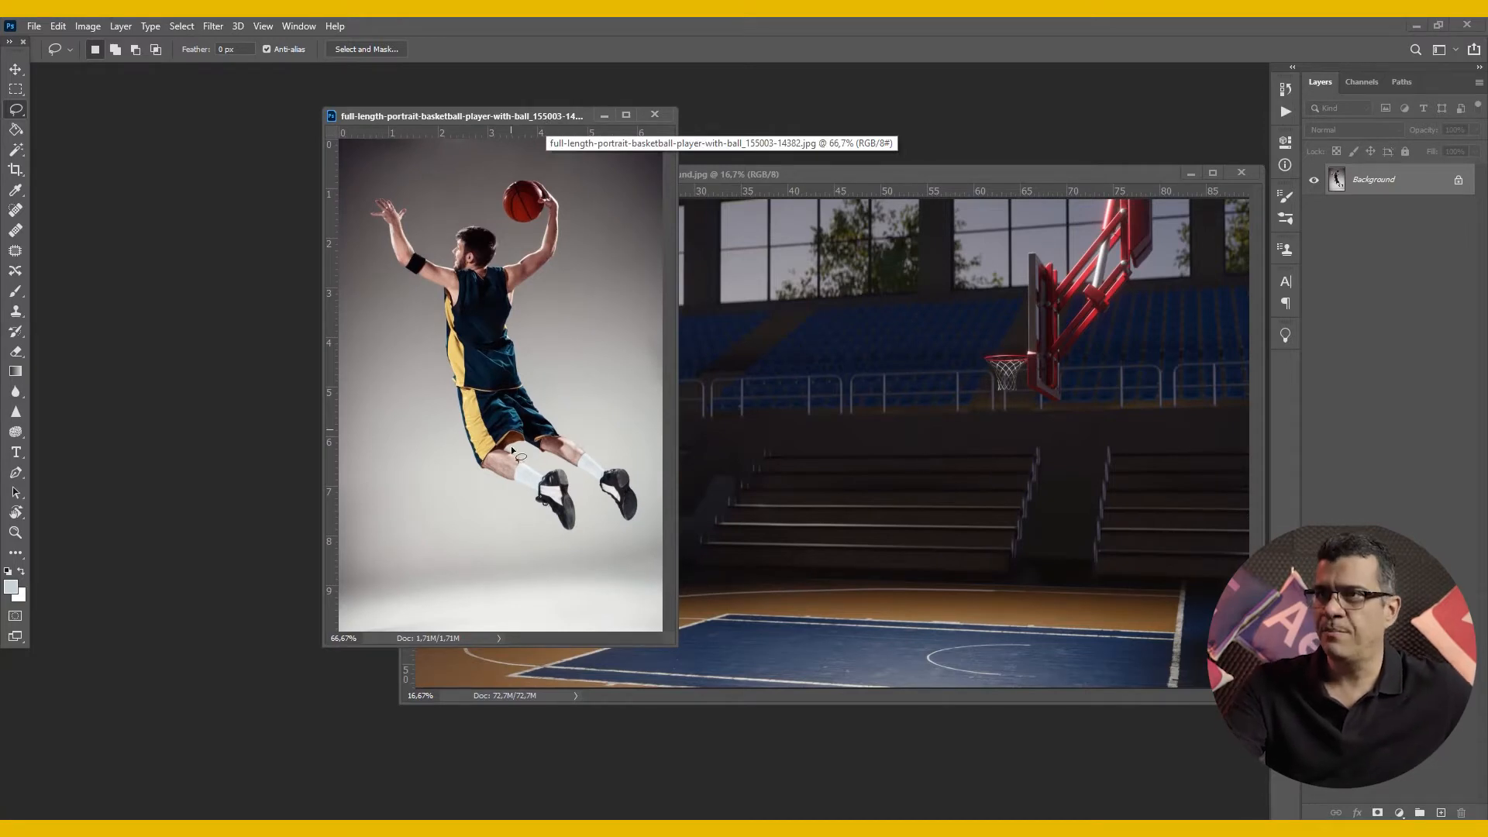
key(z)
mouse_move(465, 446)
mouse_down()
mouse_move(589, 502)
mouse_move(632, 565)
mouse_up()
drag(447, 312, 608, 505)
drag(680, 641, 1068, 694)
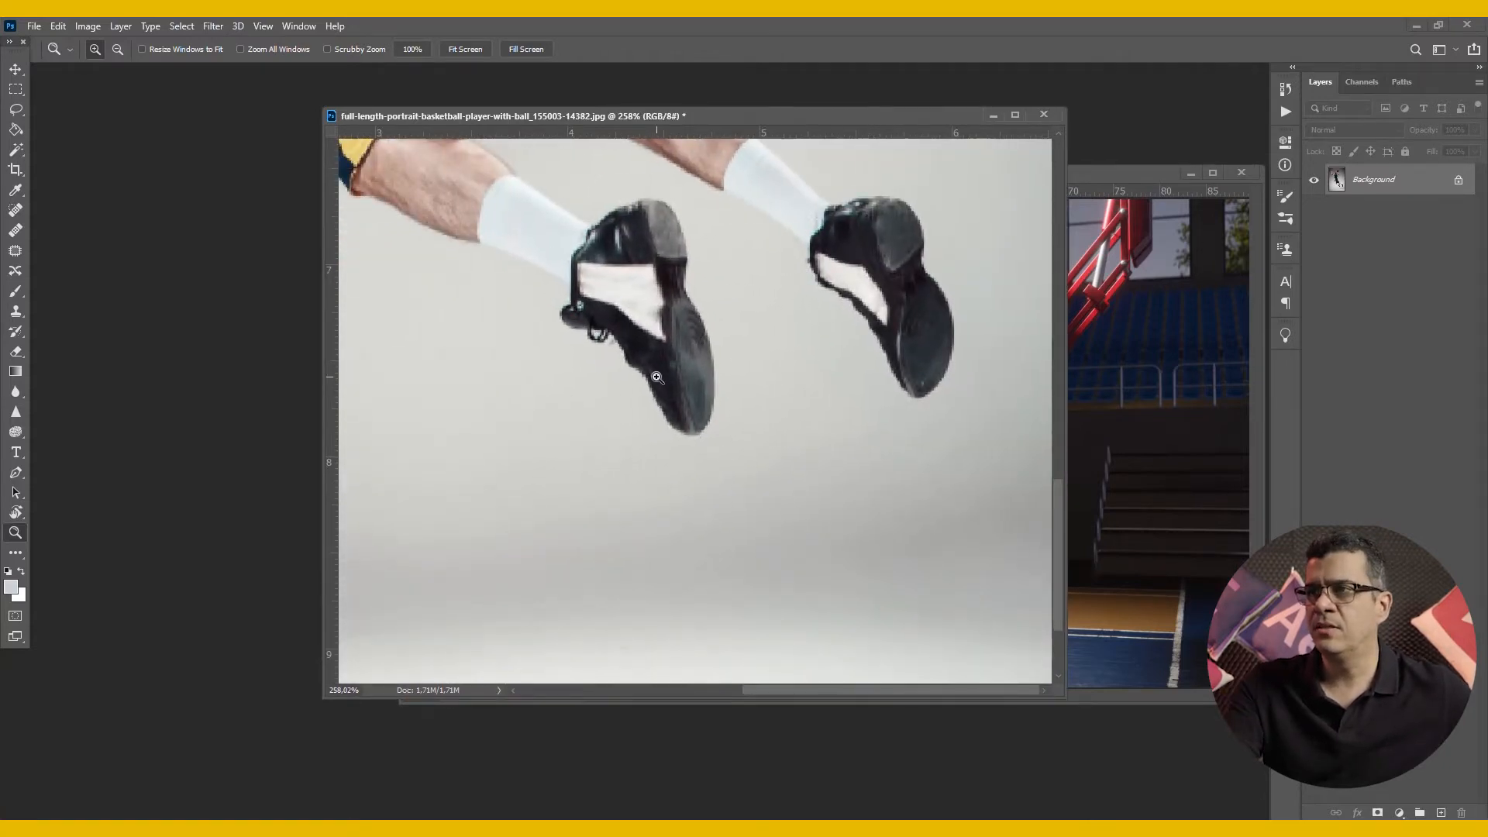
Step: Start a Pen tool path at the toe of the player's left shoe and trace past the laces to the top of the sock
click(15, 475)
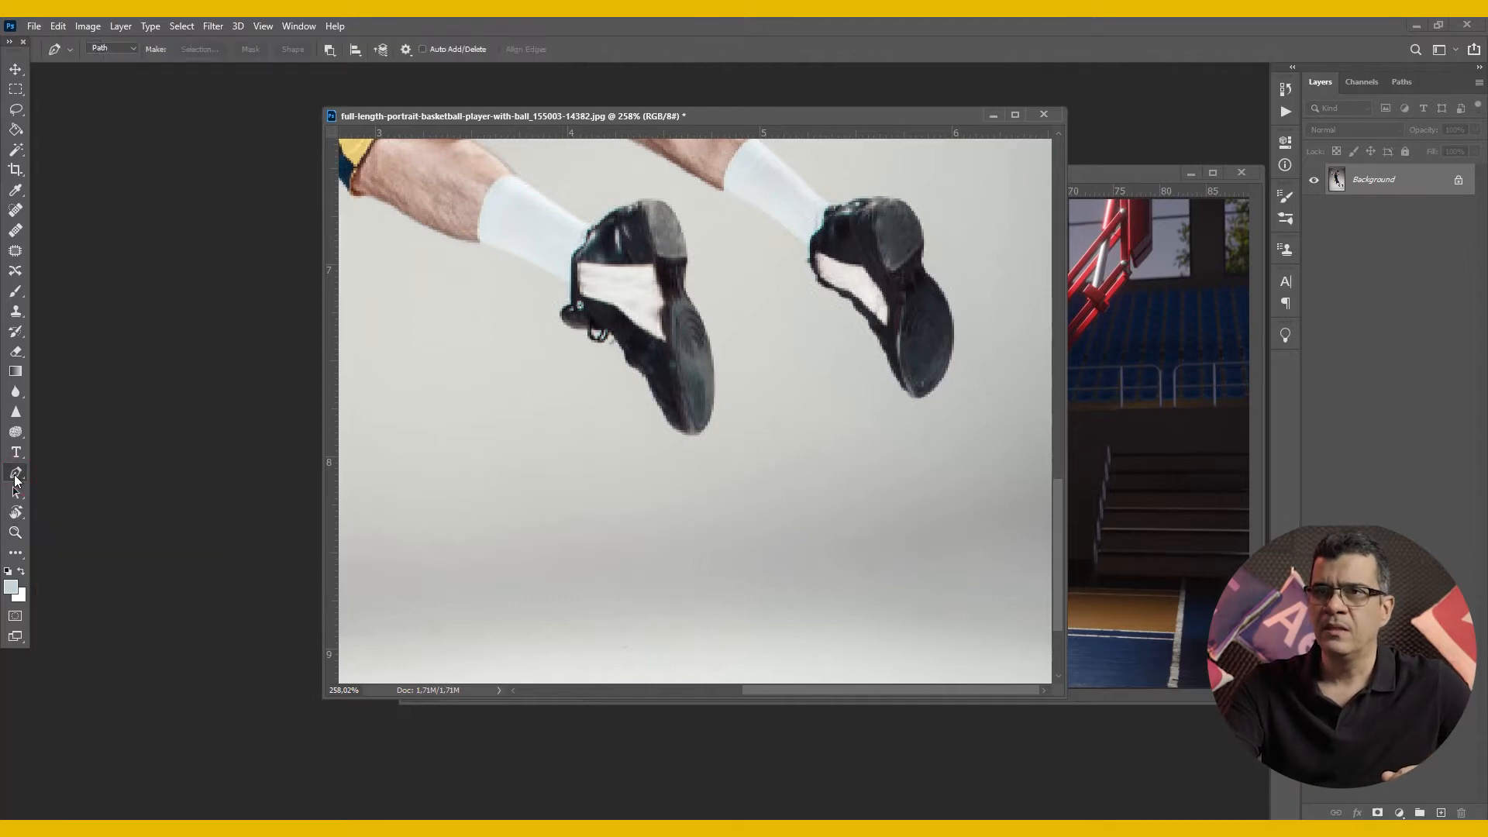
click(689, 437)
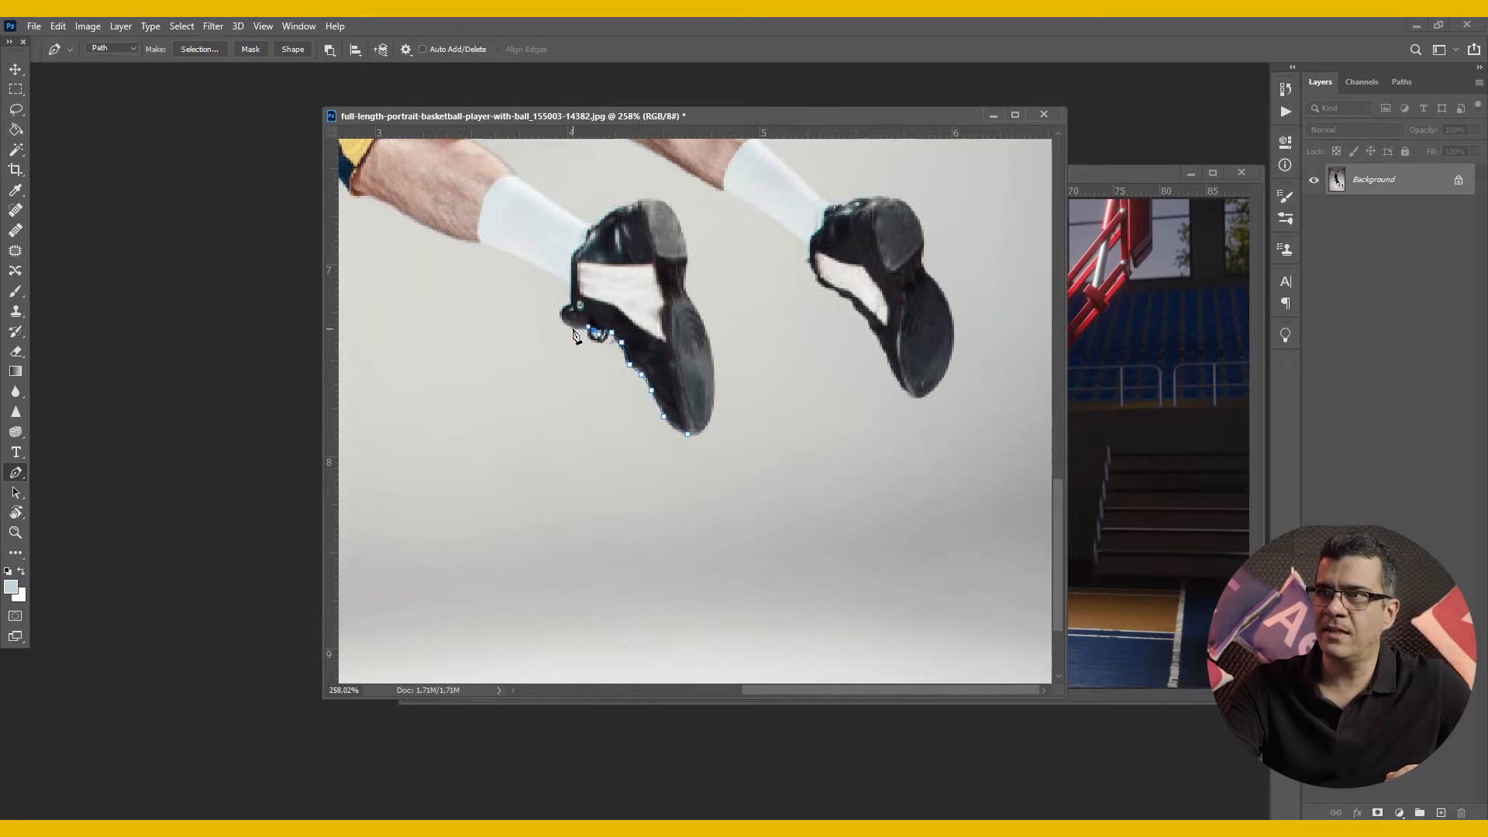
click(569, 303)
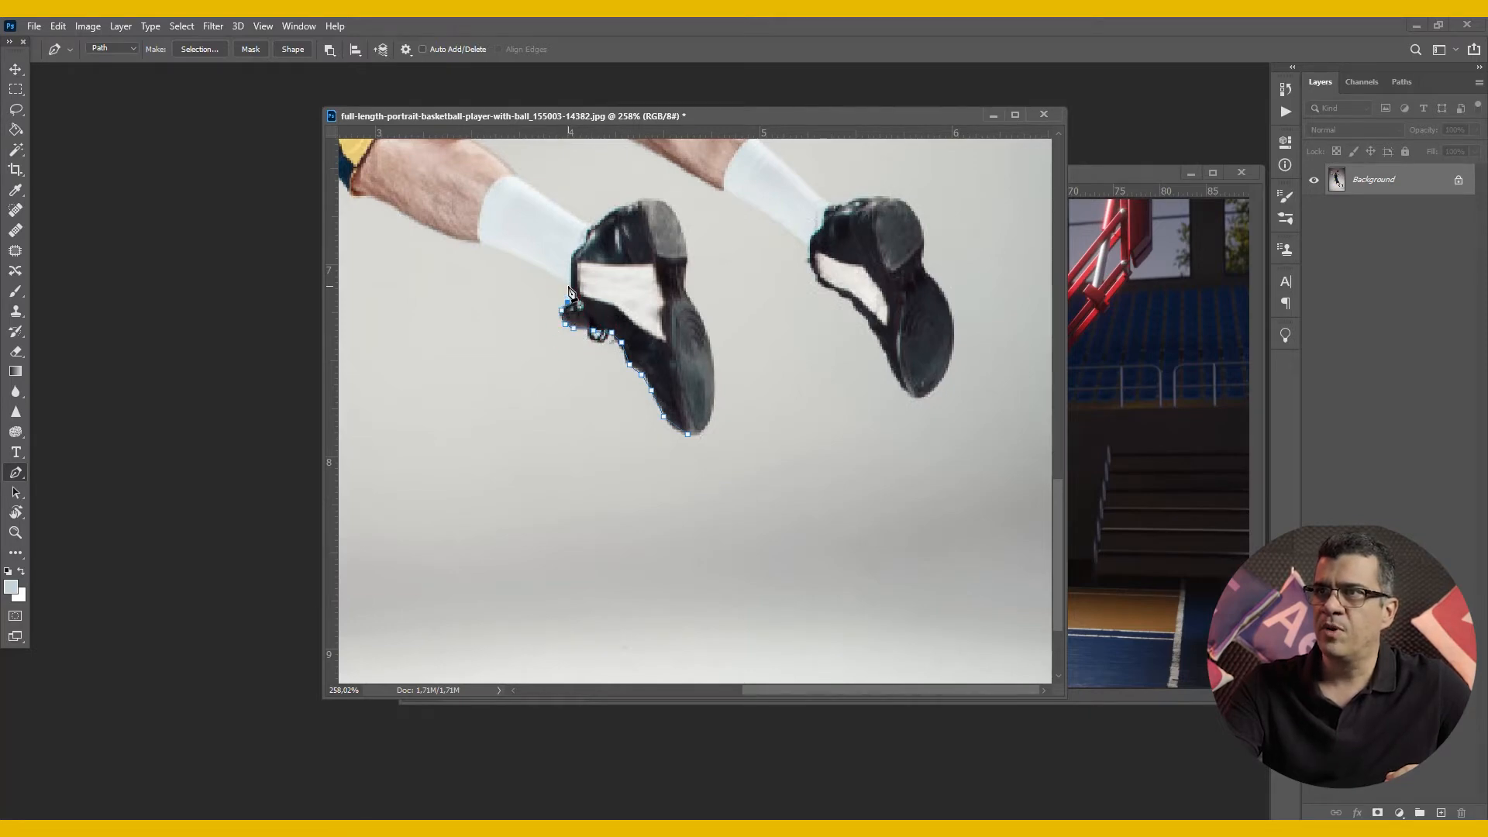
click(478, 242)
Step: Continue the path along the underside of the left leg up to the hem of the shorts
drag(564, 260, 802, 351)
drag(905, 314, 767, 355)
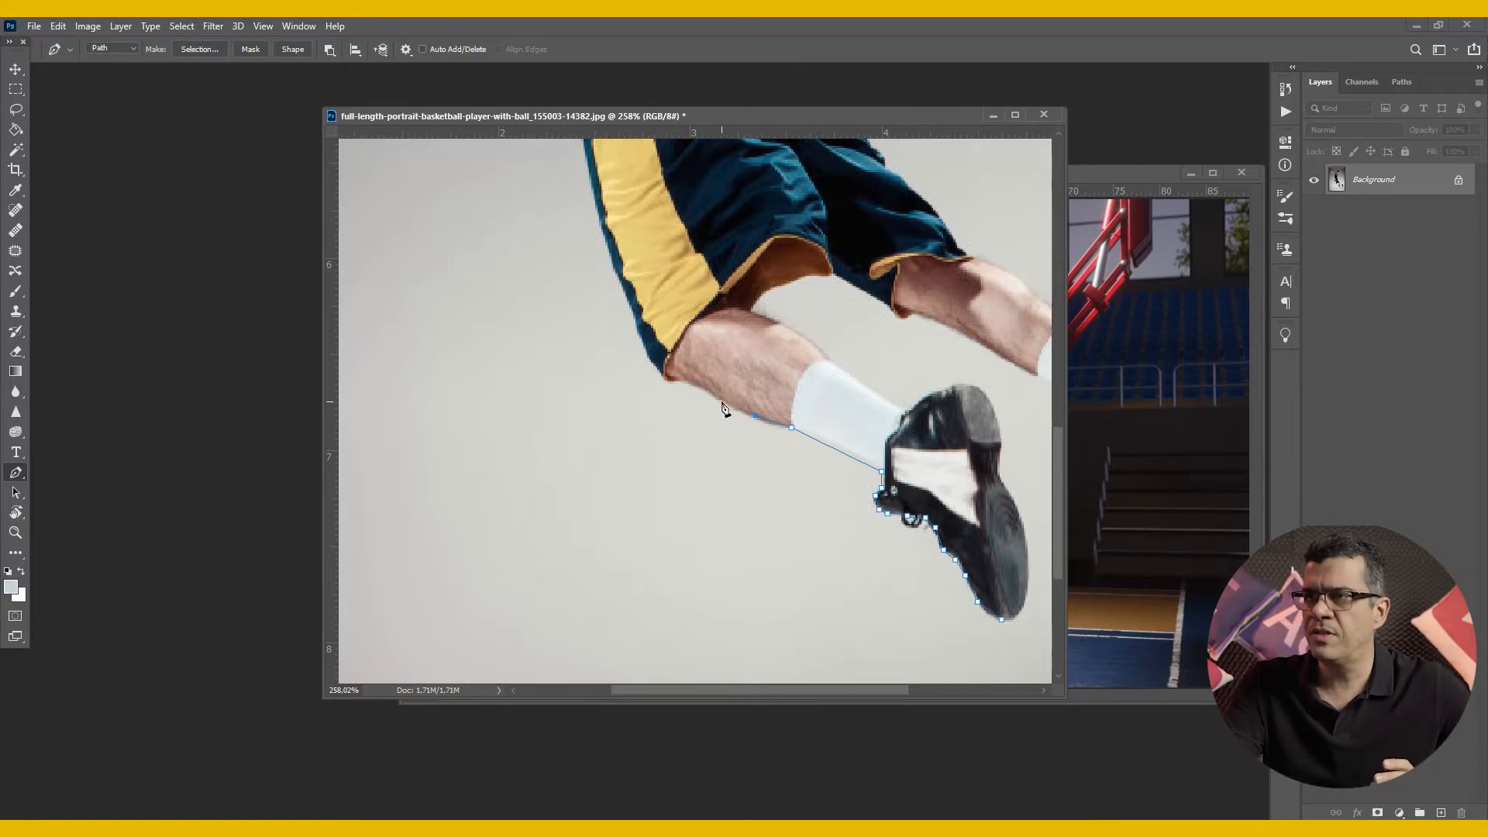
click(721, 402)
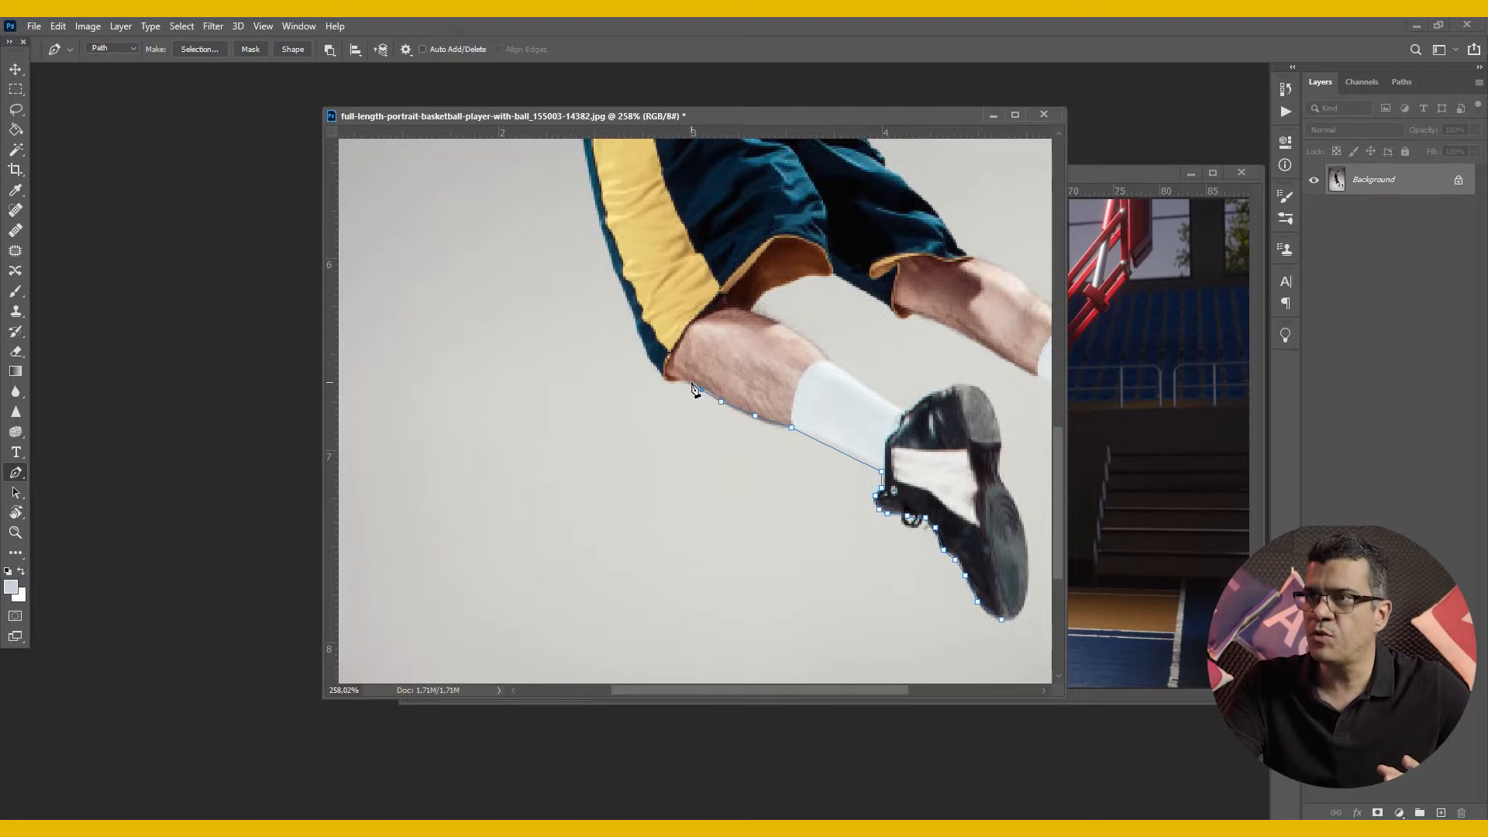
click(664, 377)
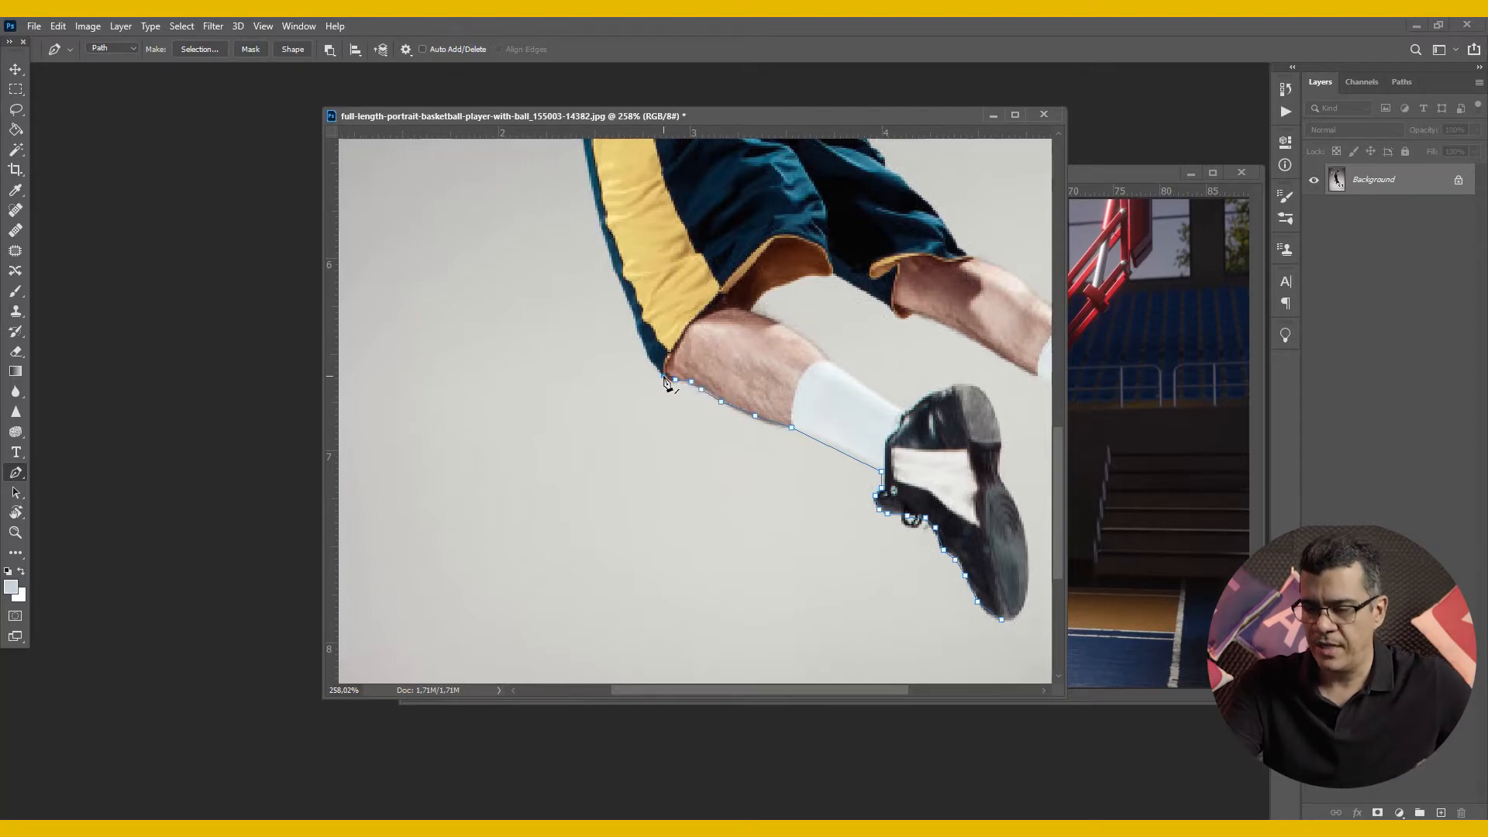
key(ctrl+plus)
key(ctrl+plus)
key(ctrl+plus)
key(ctrl+plus)
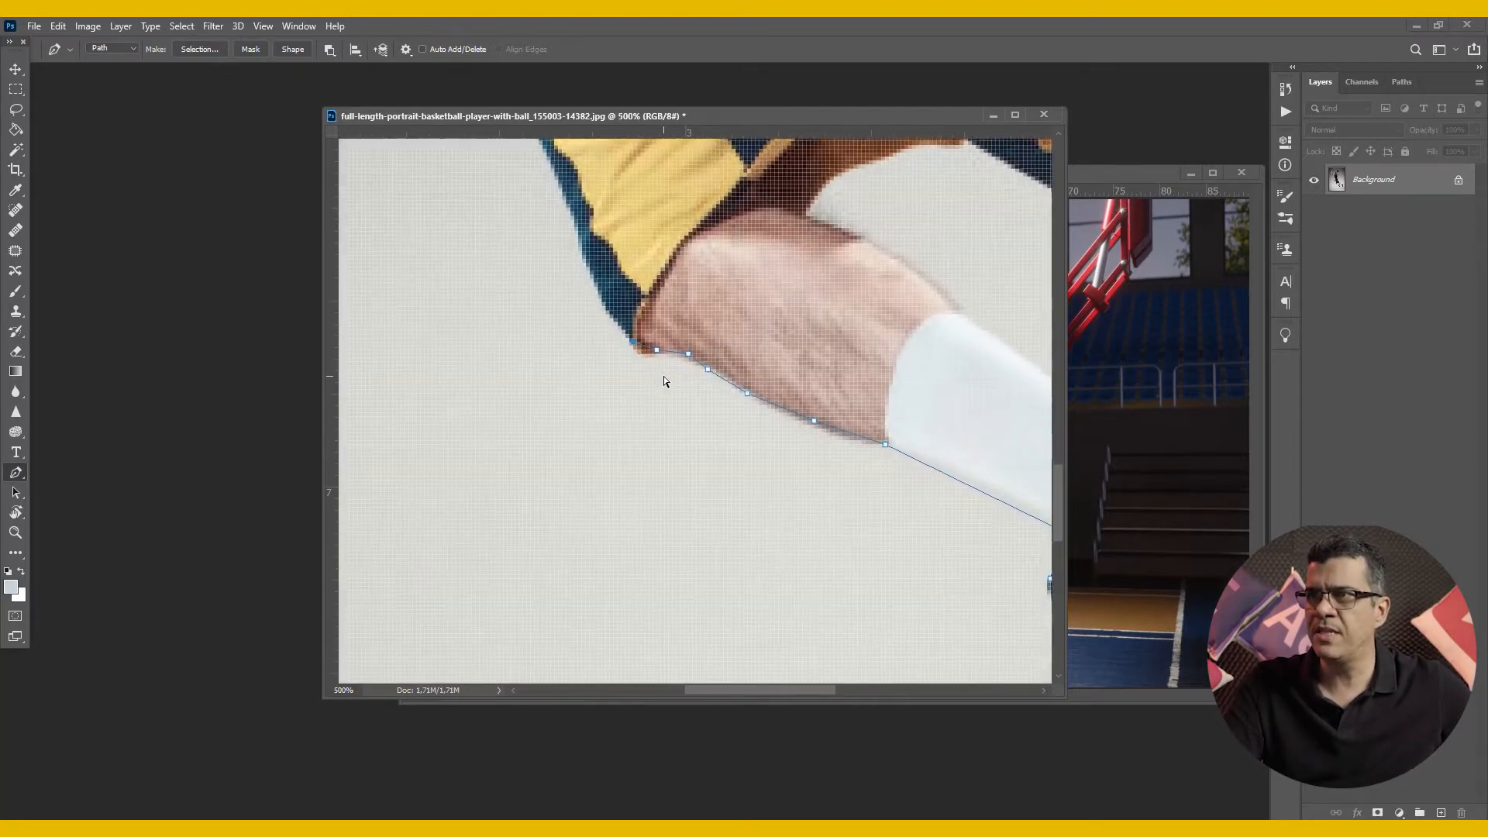
key(ctrl+minus)
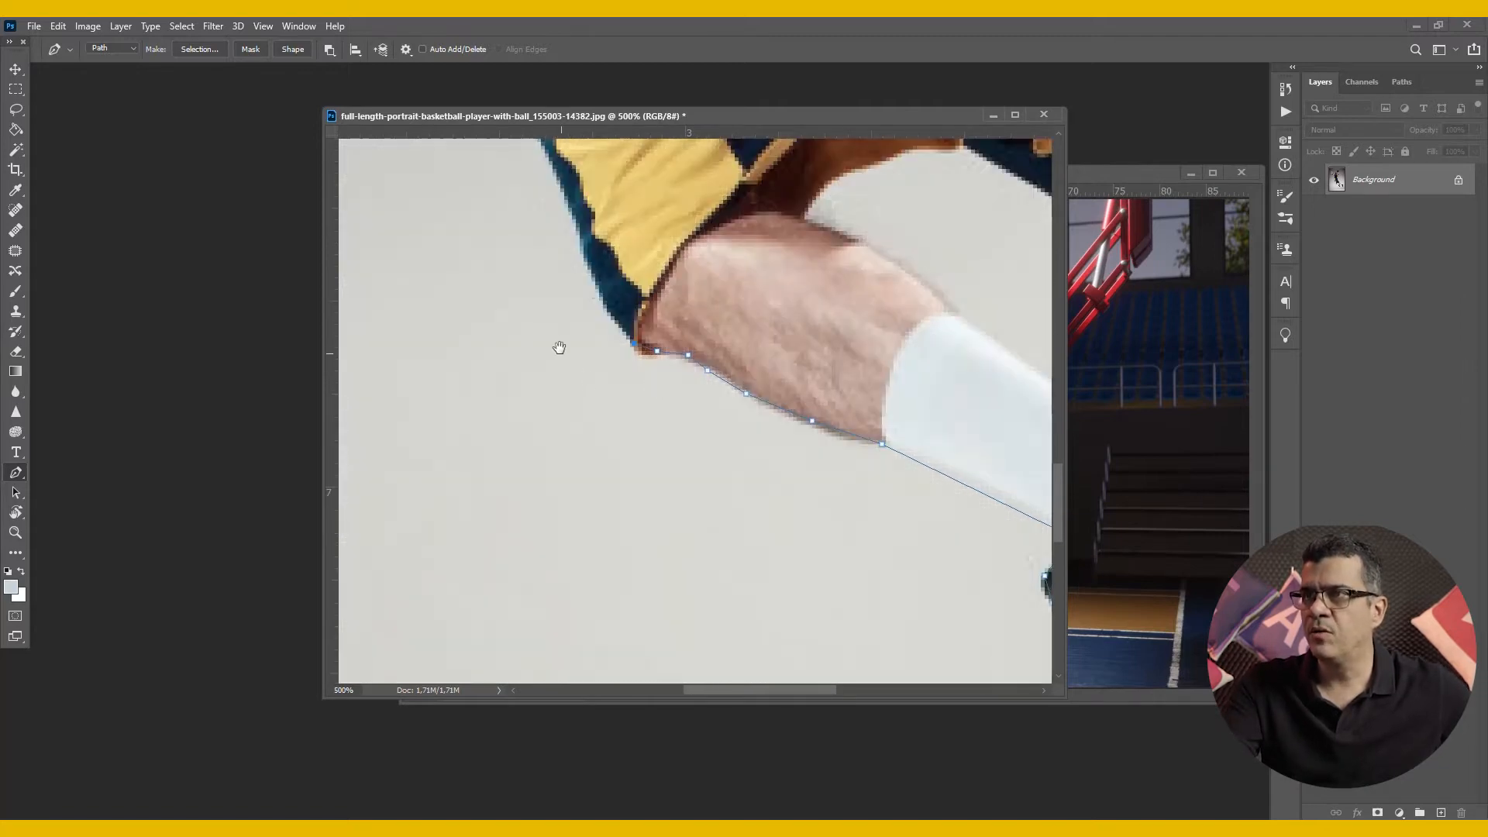
Step: Extend the path up the left outer edge of the shorts and jersey toward the armpit
drag(558, 345, 611, 465)
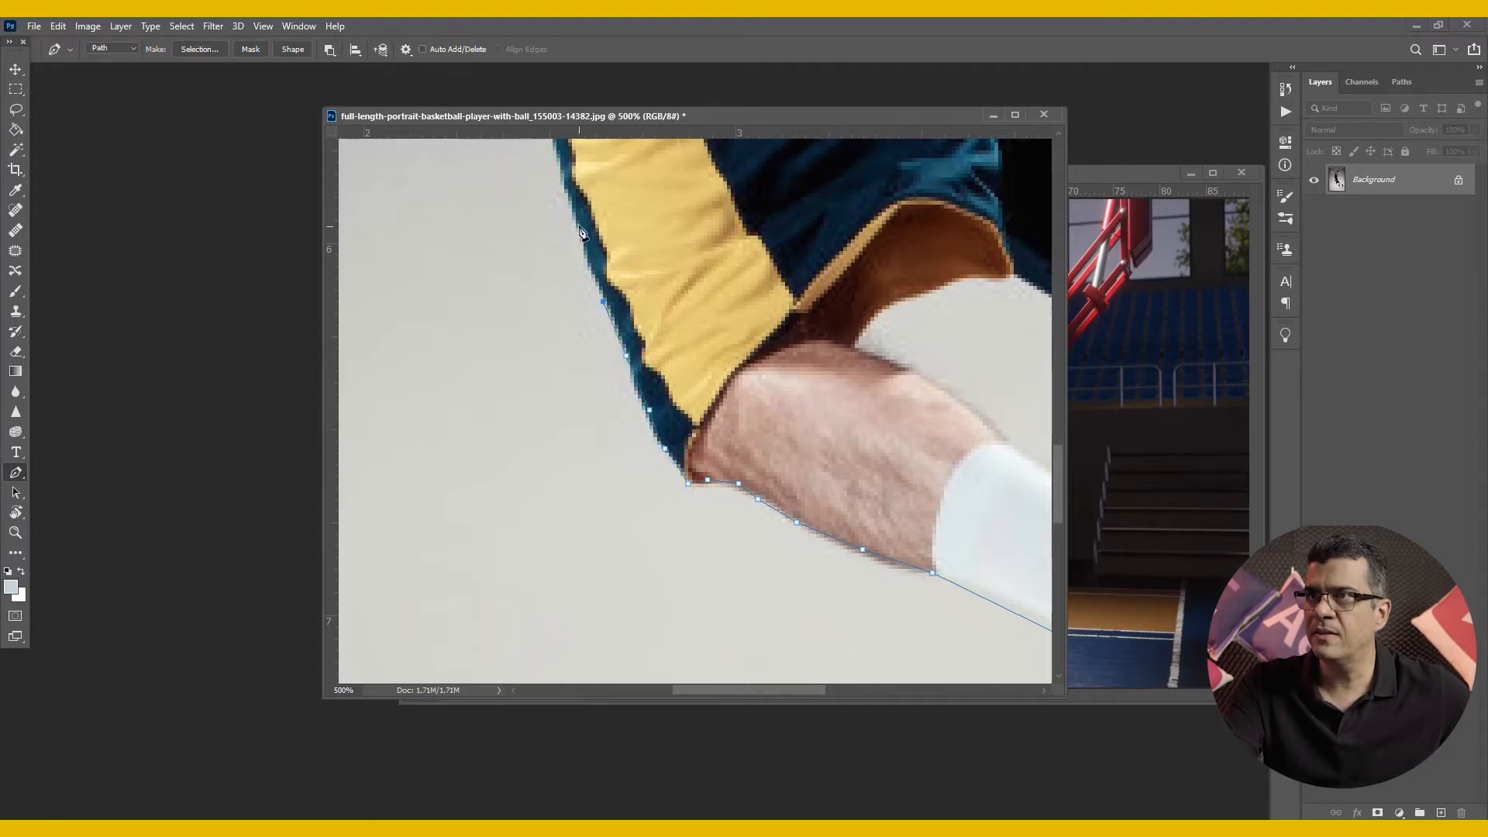
click(573, 221)
click(559, 177)
click(575, 309)
drag(580, 241, 599, 506)
drag(552, 341, 599, 634)
click(589, 518)
click(577, 456)
click(569, 398)
click(570, 341)
click(570, 296)
Step: Trace the lower edge of the outstretched left arm up to the base of the fingers
drag(481, 263, 912, 466)
click(870, 438)
click(721, 370)
click(648, 285)
drag(652, 264, 663, 513)
drag(609, 287, 723, 541)
click(665, 476)
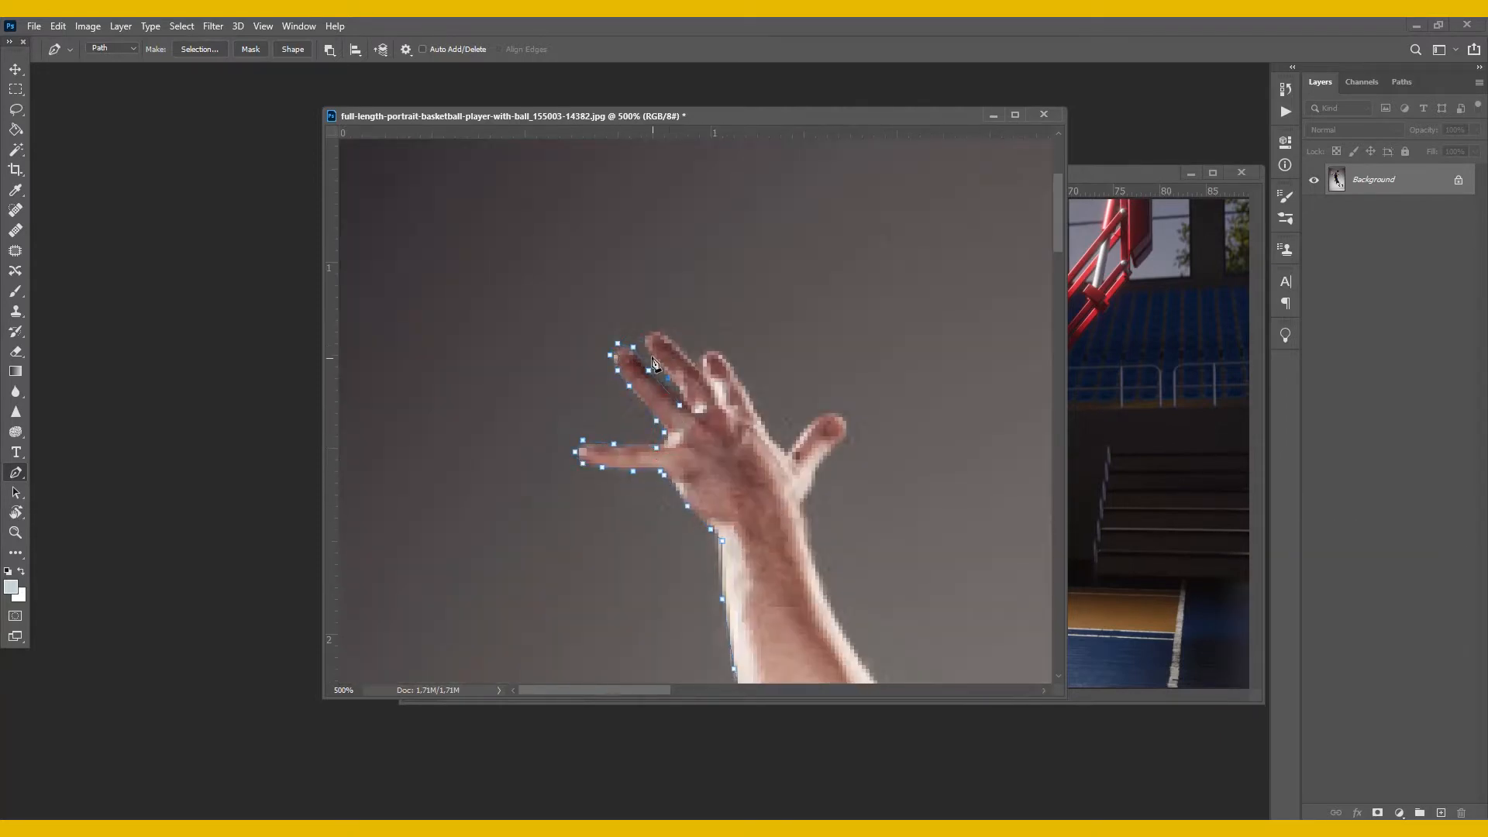
Step: Outline the remaining fingers and thumb of the left hand and follow the inner edge of the arm back down
click(843, 446)
drag(796, 506, 696, 403)
click(751, 549)
click(783, 601)
drag(809, 649, 626, 494)
click(848, 591)
Step: Carry the path along the left shoulder and around the player's face, hair and neck
key(ctrl+plus)
key(ctrl+plus)
drag(541, 342, 538, 571)
click(607, 514)
click(651, 338)
drag(915, 419, 645, 310)
click(752, 421)
click(746, 462)
click(817, 630)
Step: Trace the inner edge of the raised right arm and place coarse anchor points around the basketball
drag(973, 574, 582, 545)
click(737, 449)
drag(737, 450, 791, 465)
click(894, 362)
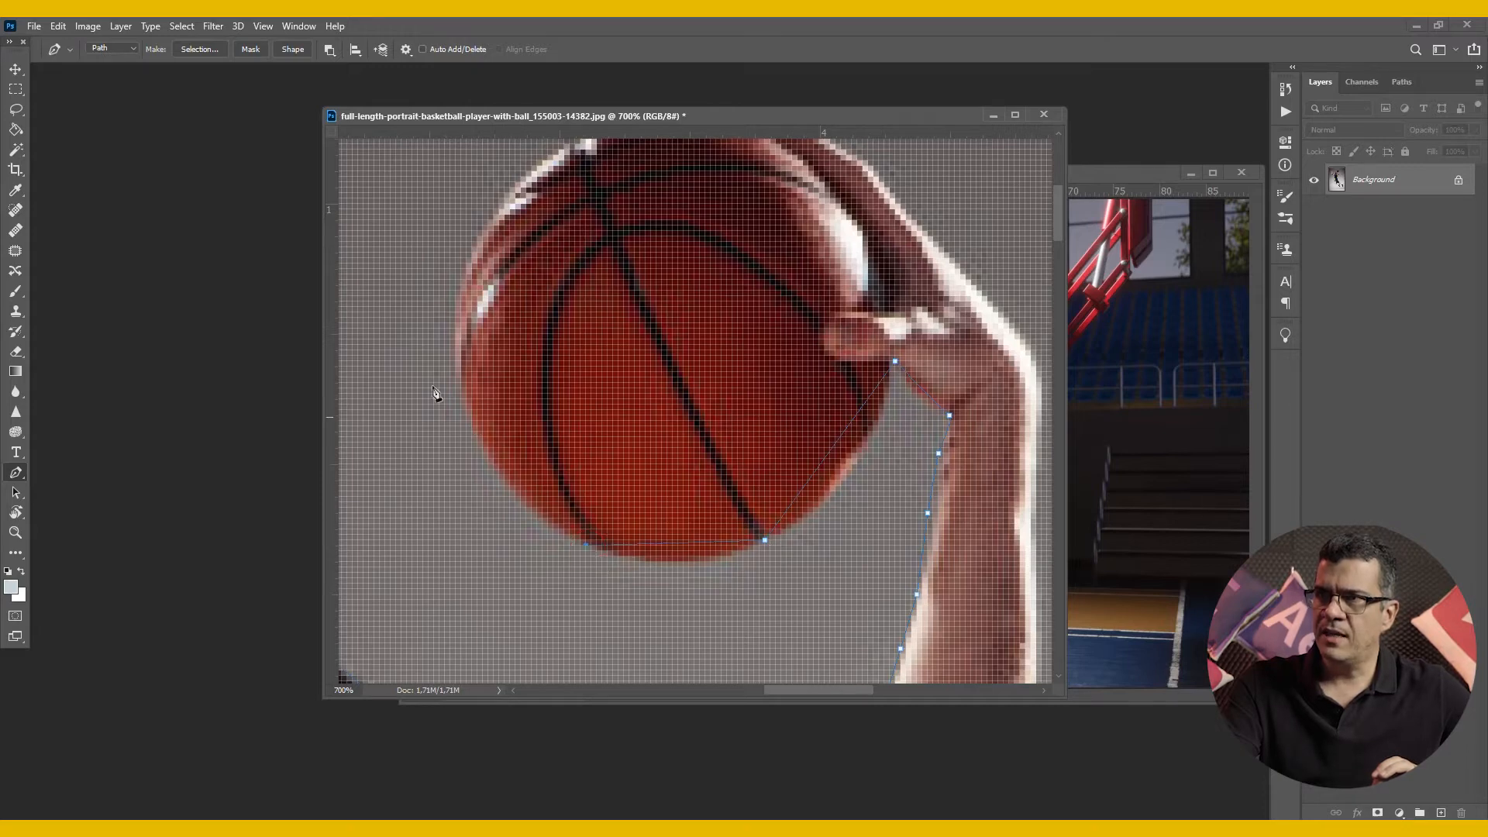
drag(514, 255, 441, 439)
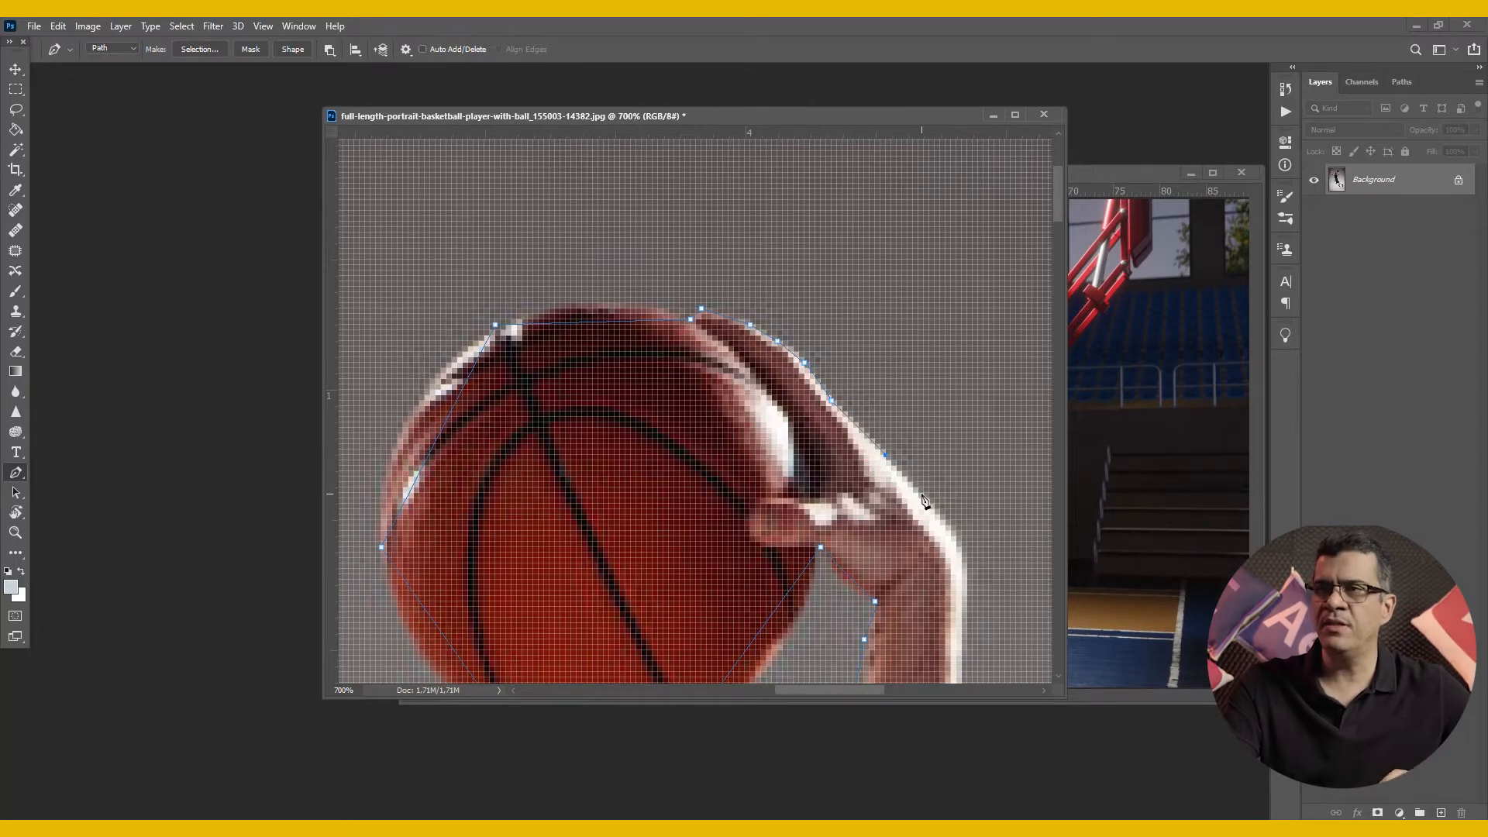
Step: Continue the path from the wrist of the ball-holding hand down the outer edge of the right arm
scroll(922, 500, down, 3)
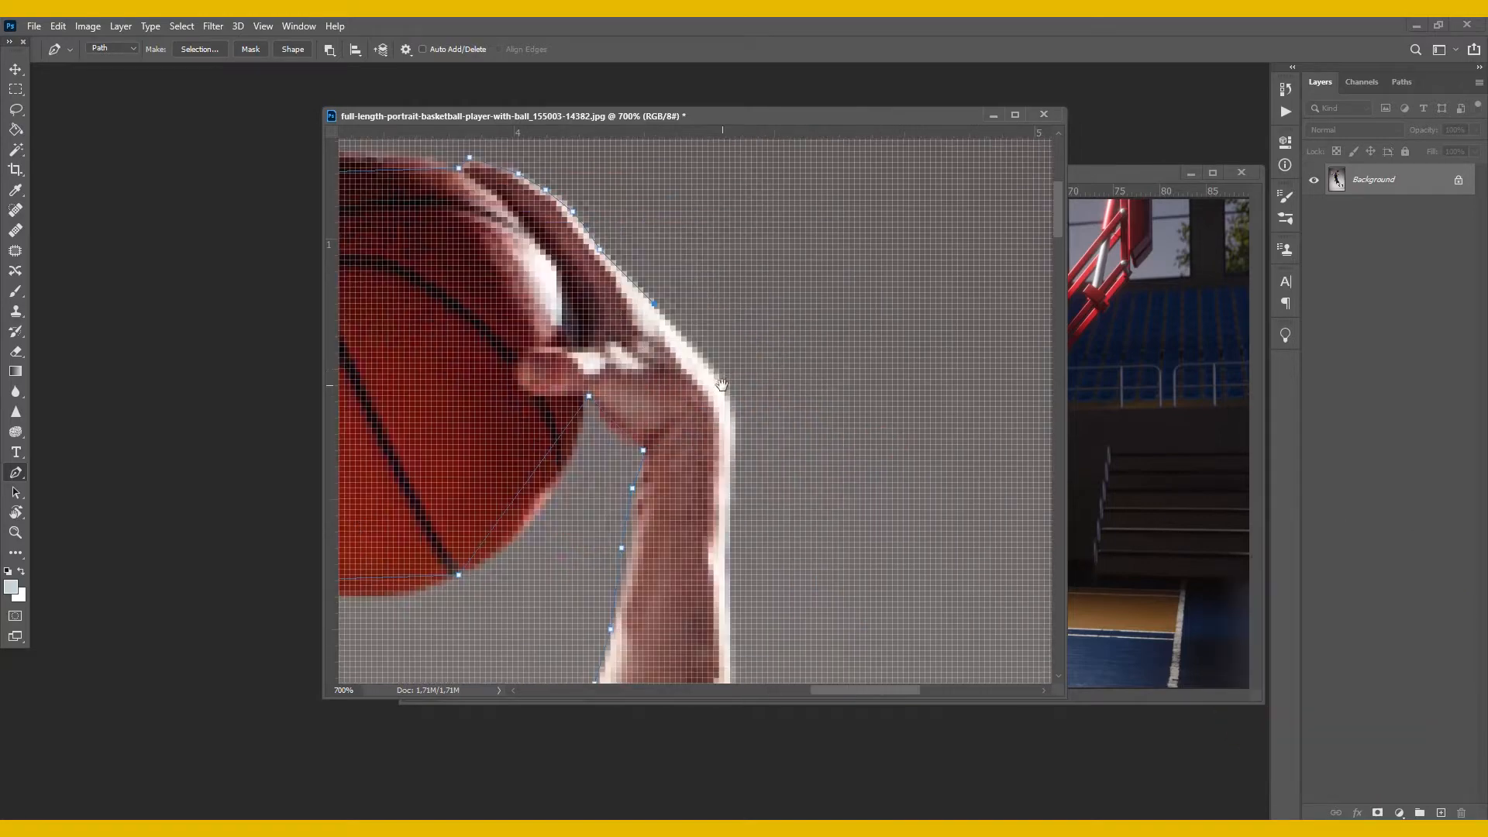
click(729, 396)
click(695, 505)
click(615, 469)
Step: Follow the right edge of the jersey and shorts down to the right knee
click(684, 242)
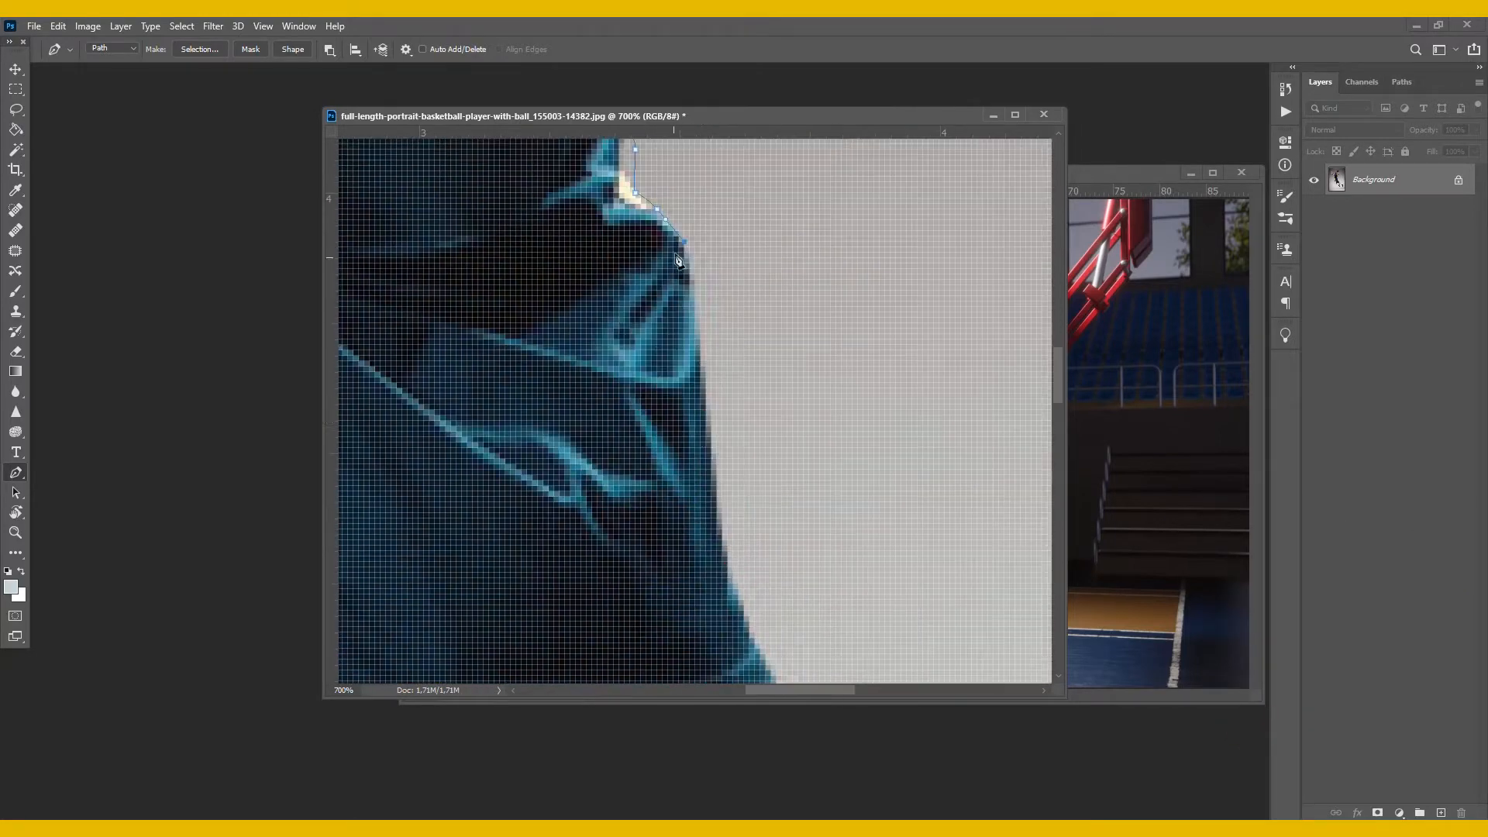
click(722, 555)
click(692, 426)
click(732, 502)
click(436, 195)
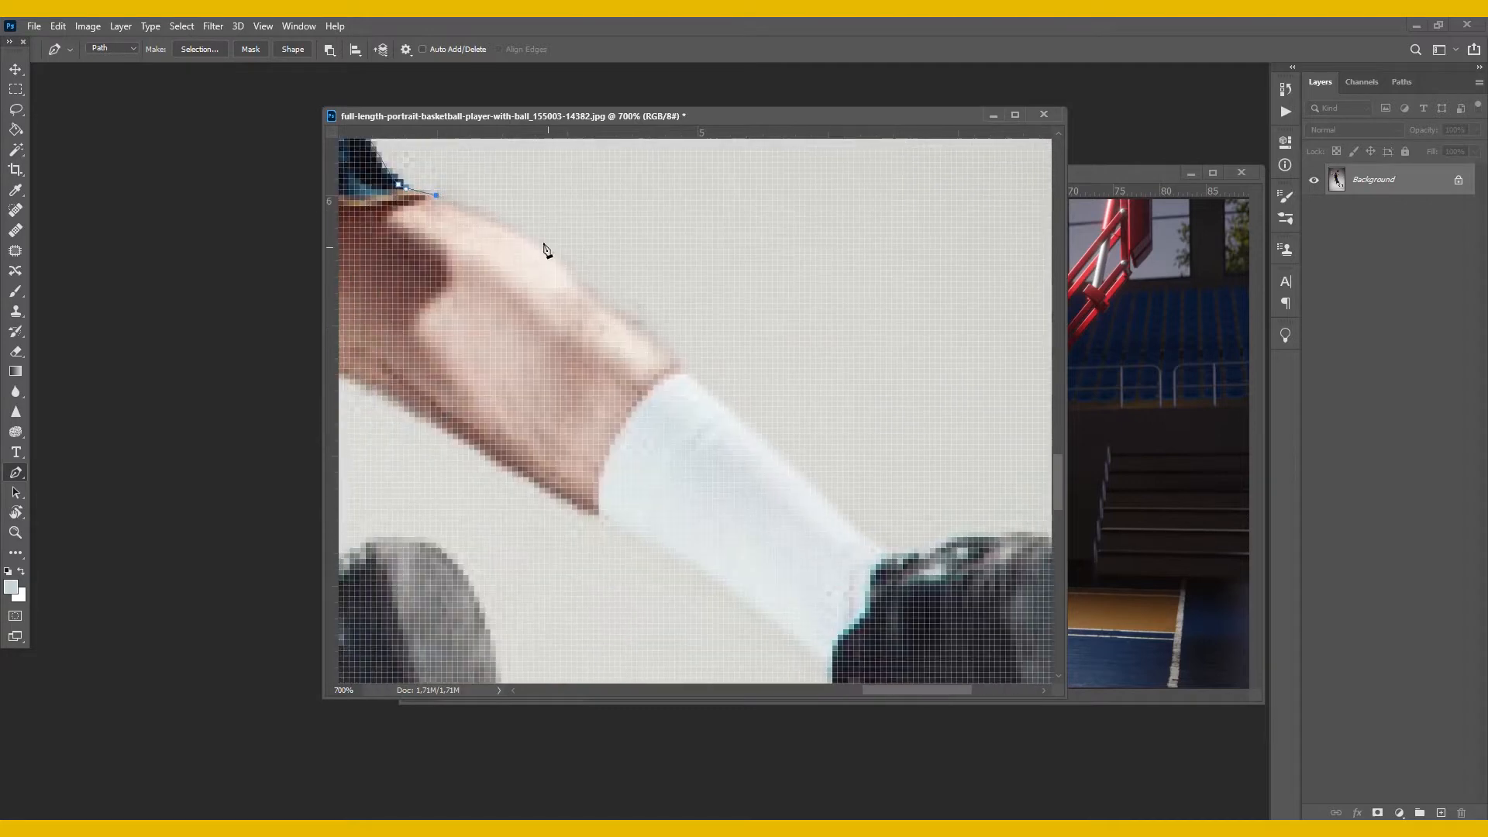
Step: Trace the upper edge of the right leg and sock and the sole of the right shoe down to its toe
click(585, 290)
click(692, 308)
click(746, 367)
click(823, 342)
click(871, 340)
click(898, 341)
click(754, 245)
click(807, 320)
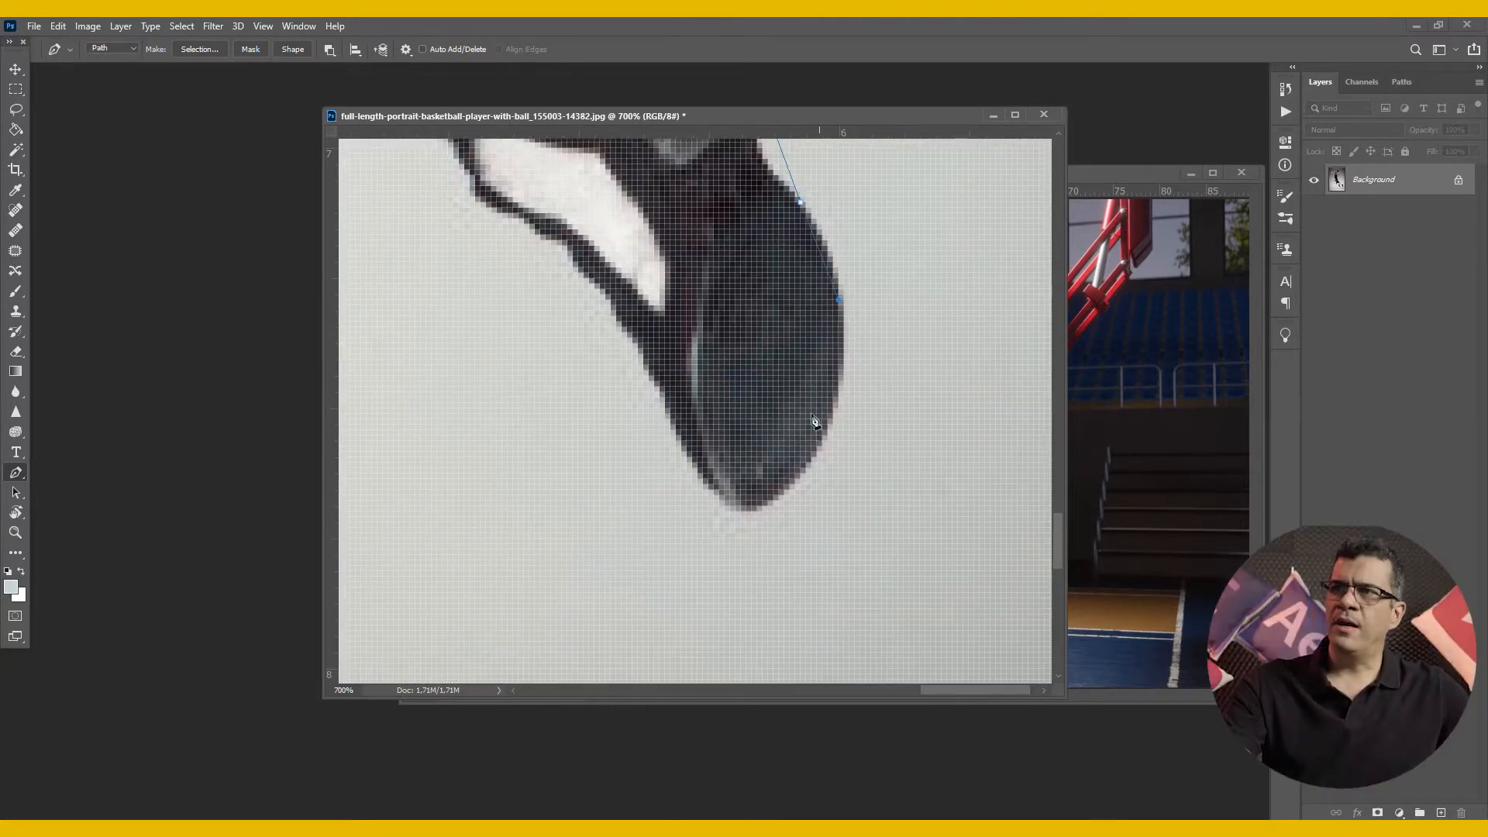
click(796, 474)
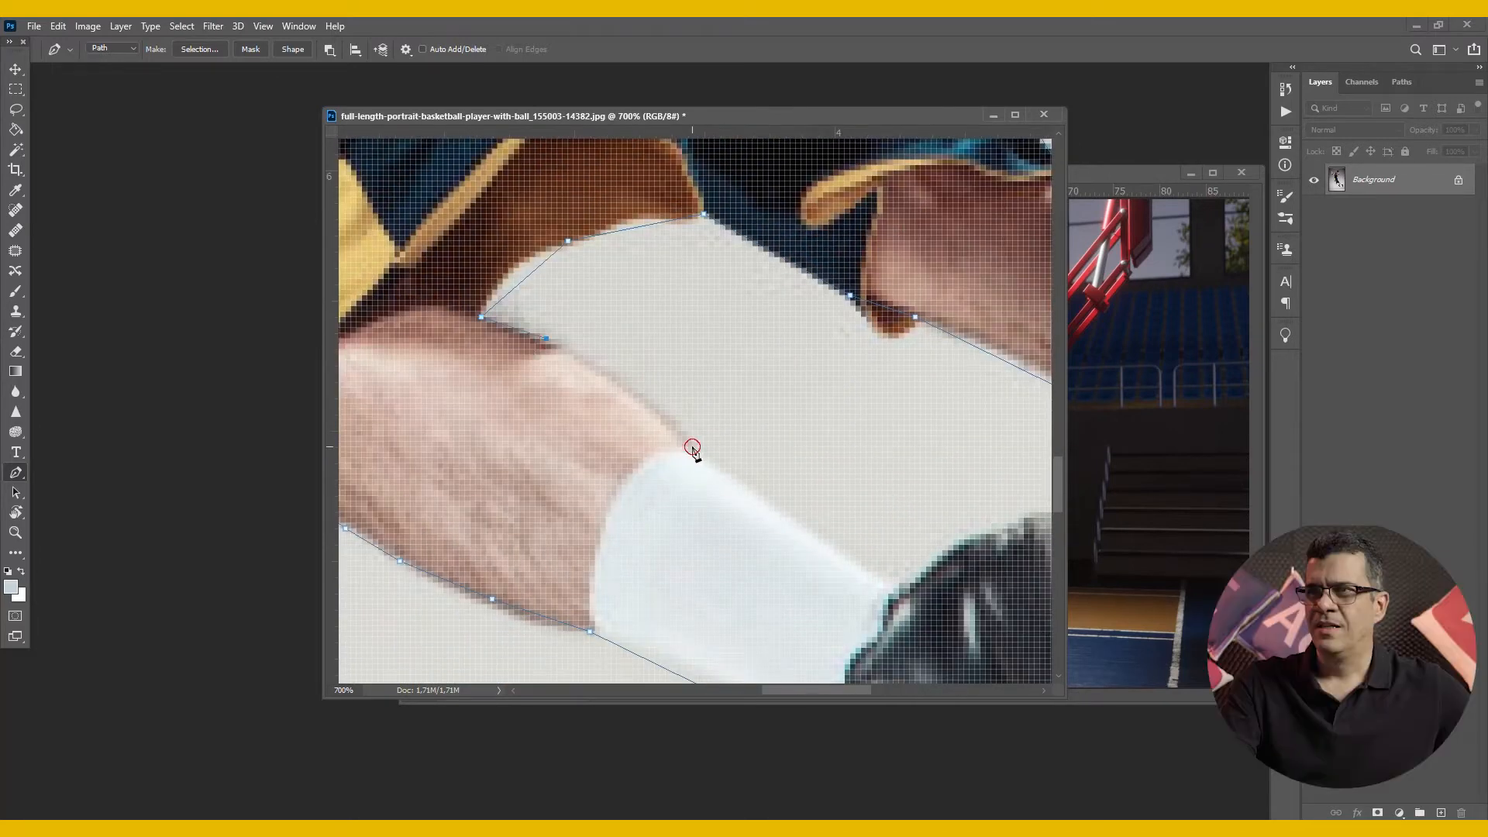
Step: Continue the path along the inner edge of the left leg and sock to the ankle of the left shoe
click(693, 447)
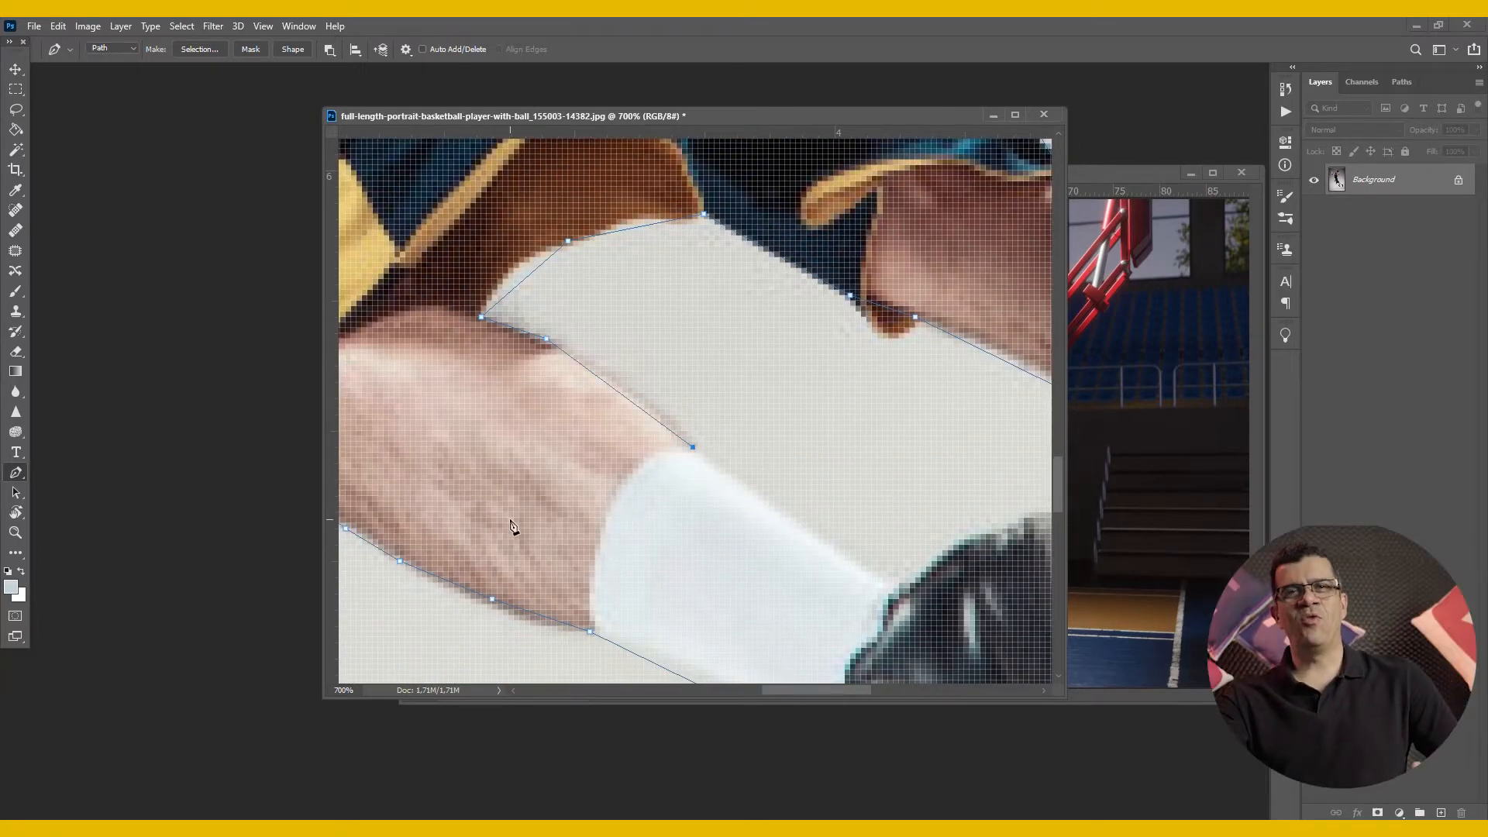
click(857, 517)
key(ctrl+z)
drag(888, 520, 749, 349)
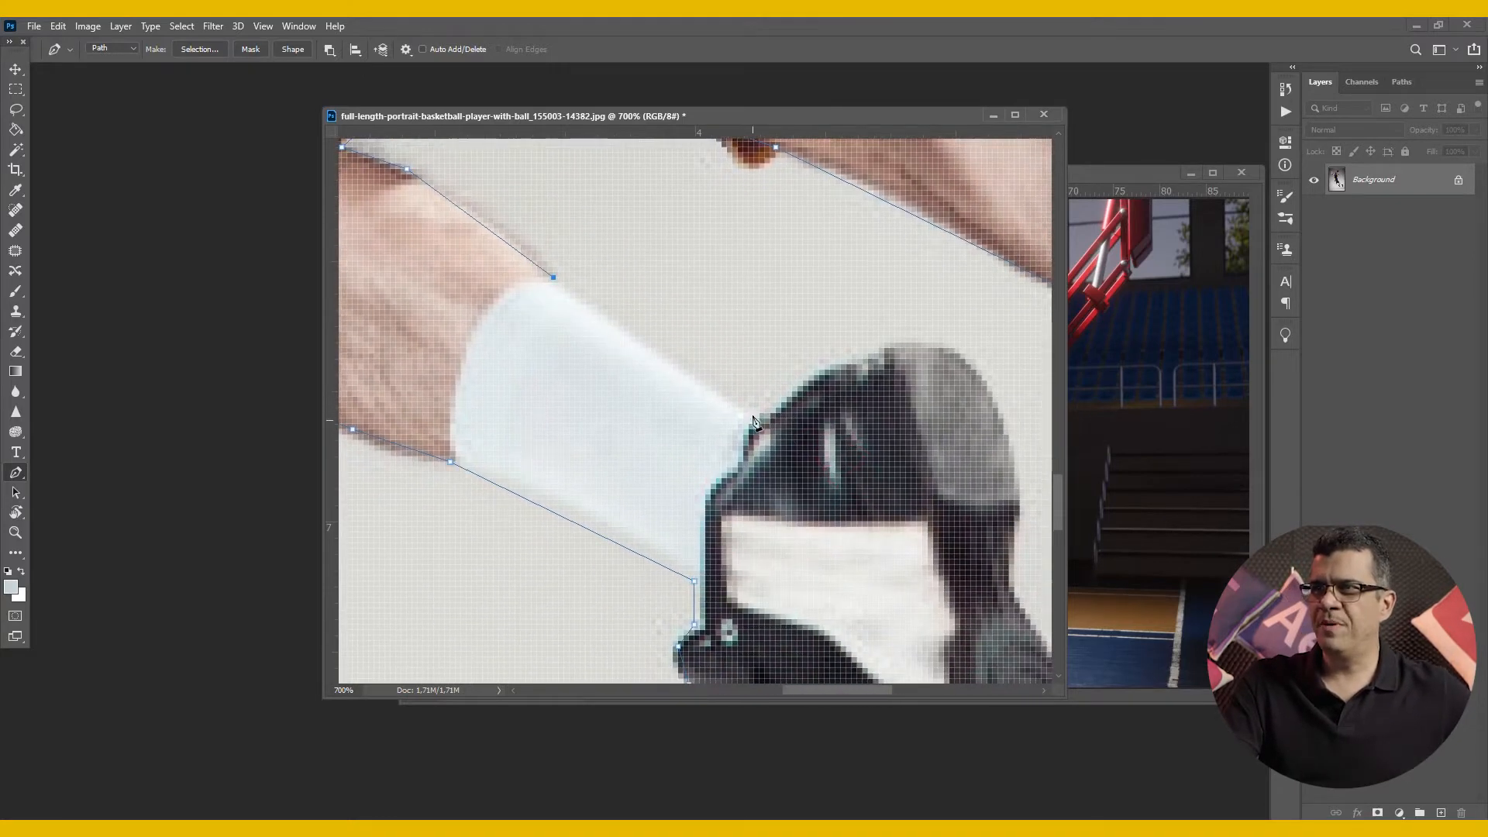
click(753, 419)
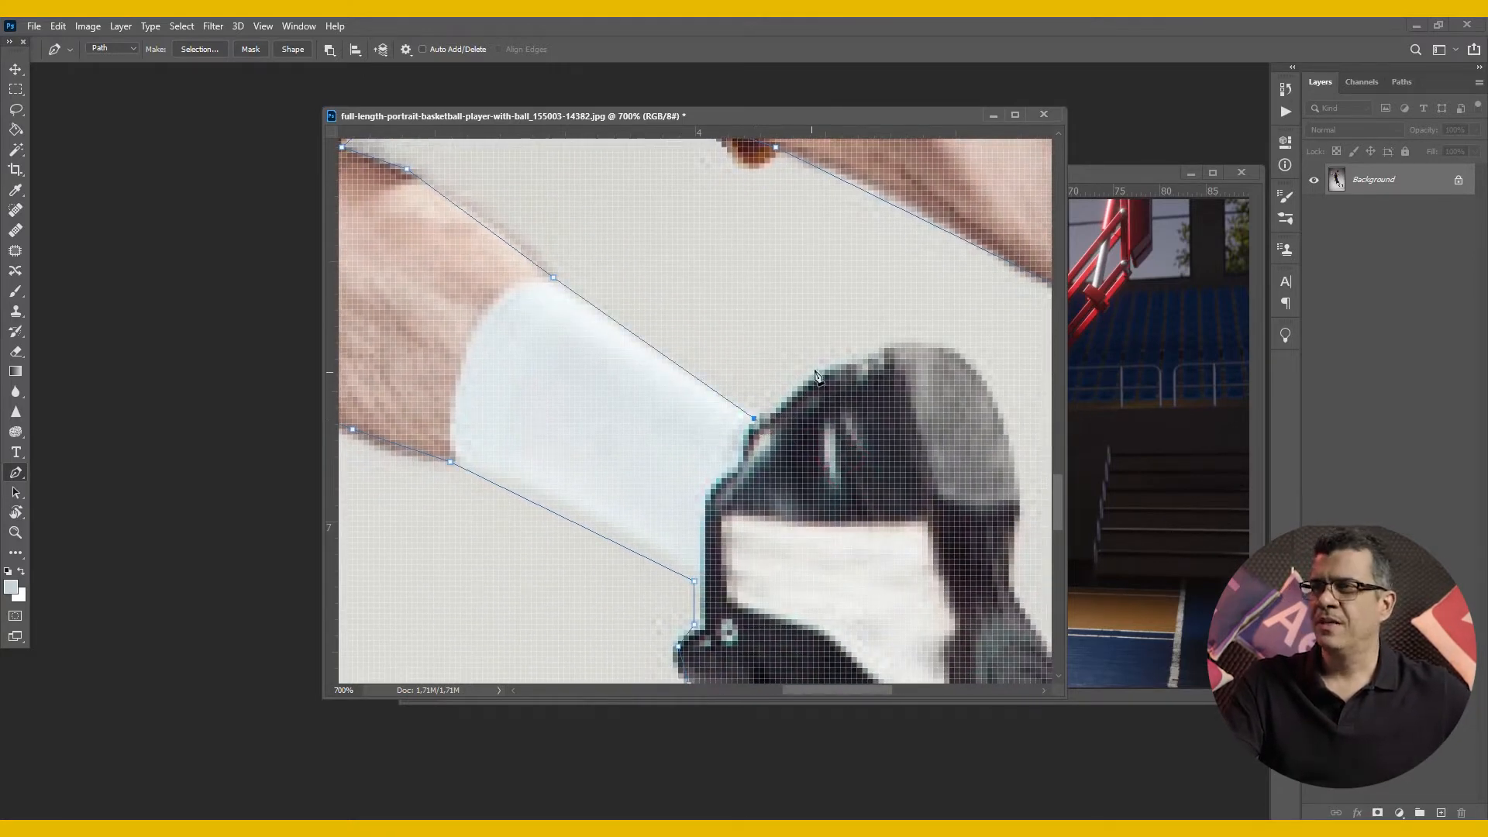
Step: Trace the heel and sole of the left shoe and close the path at its starting point on the toe
click(876, 355)
click(992, 392)
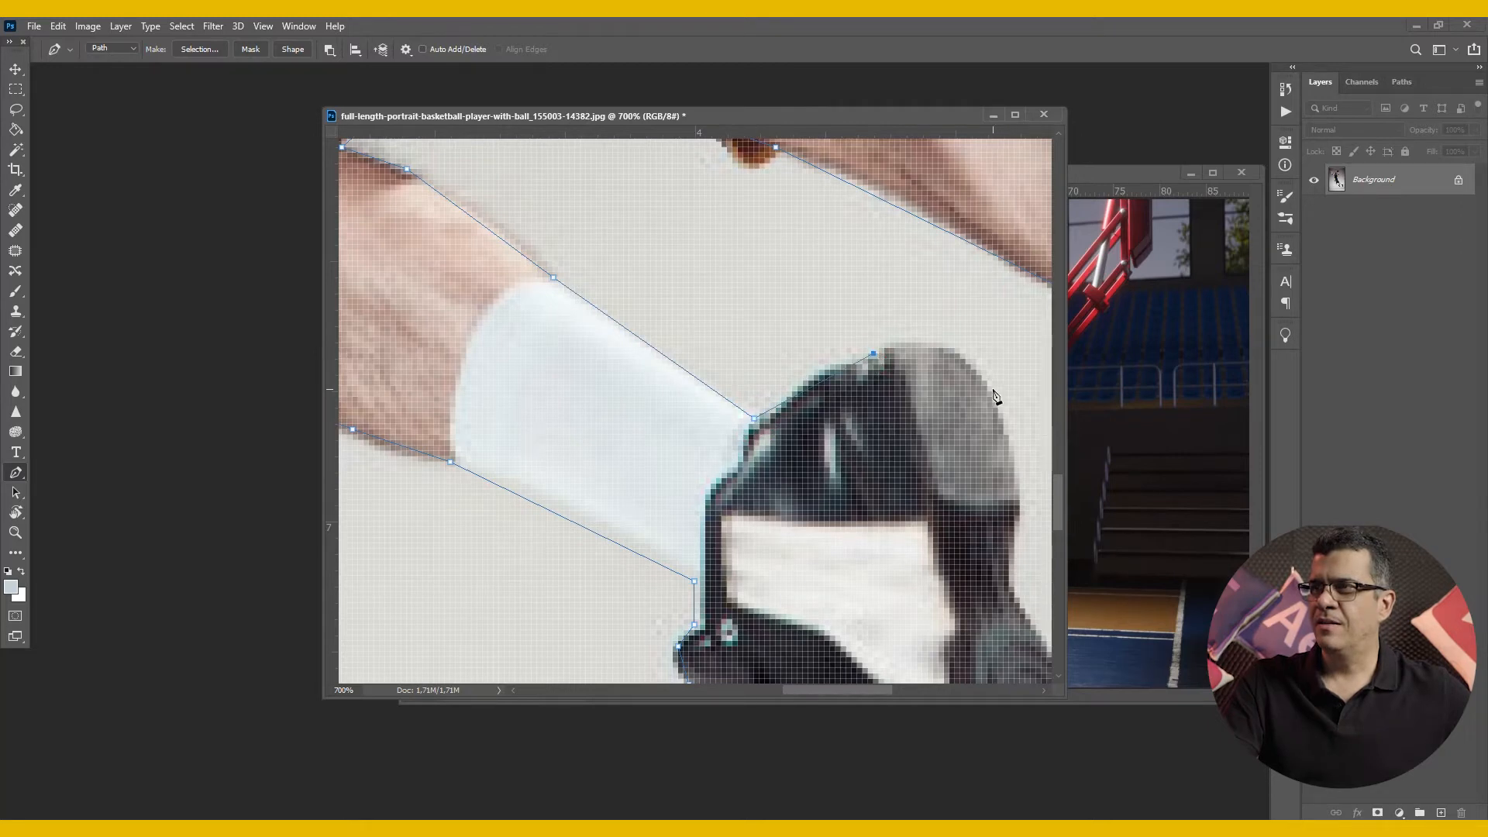
drag(1006, 432, 740, 321)
click(753, 375)
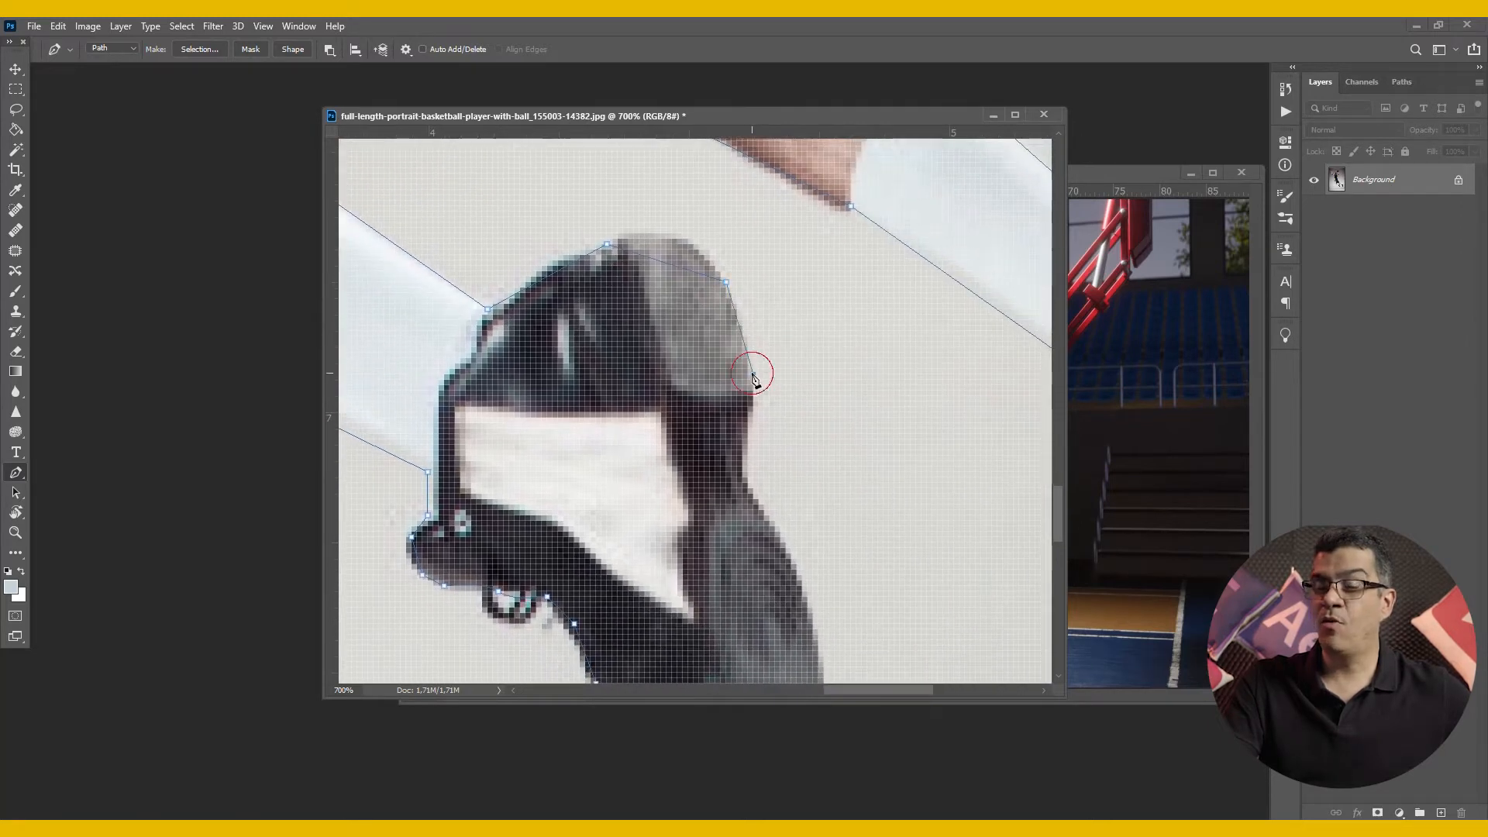
click(786, 547)
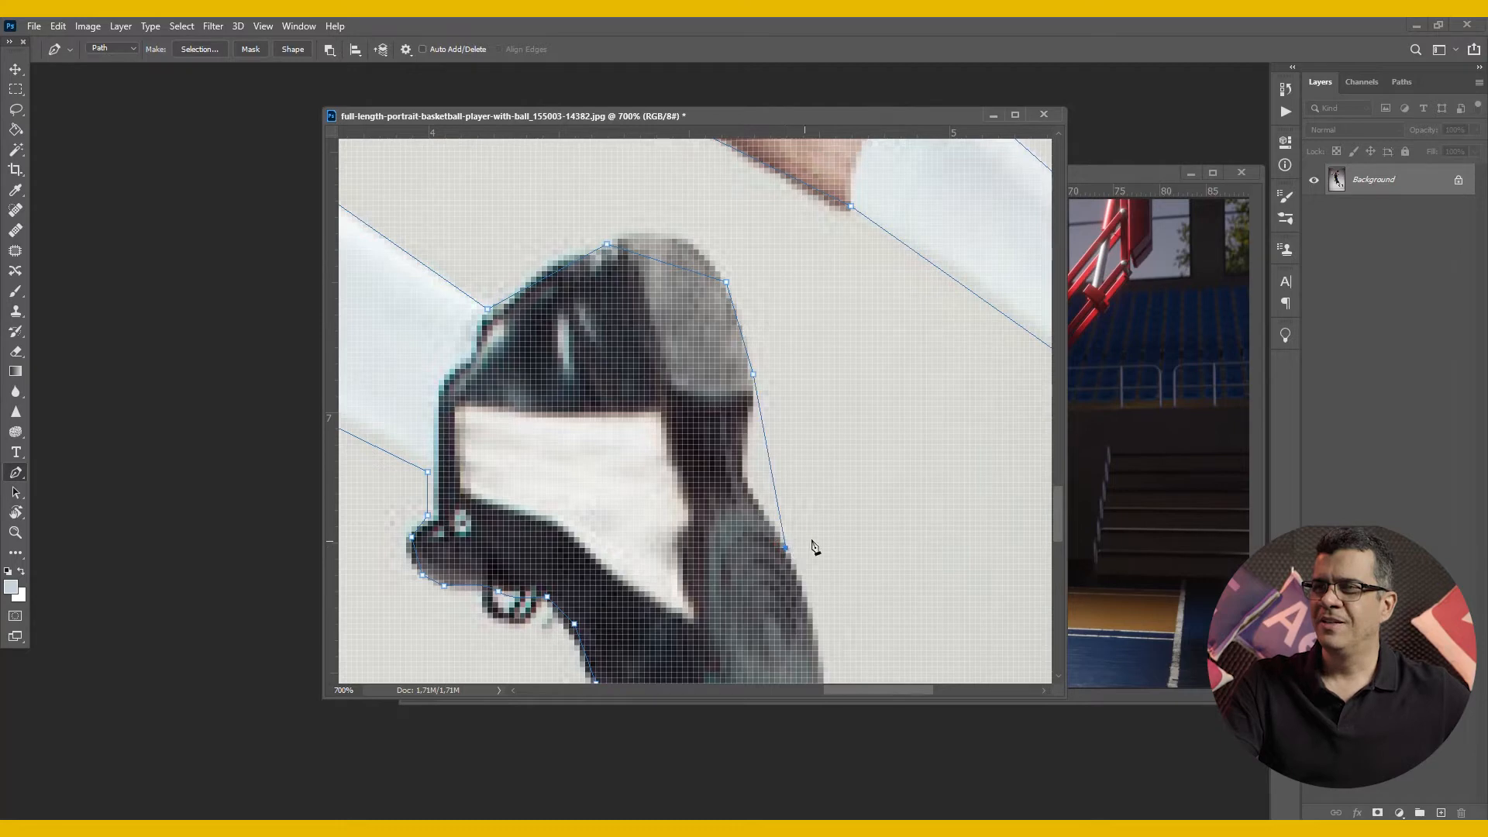
drag(865, 530, 778, 251)
click(736, 400)
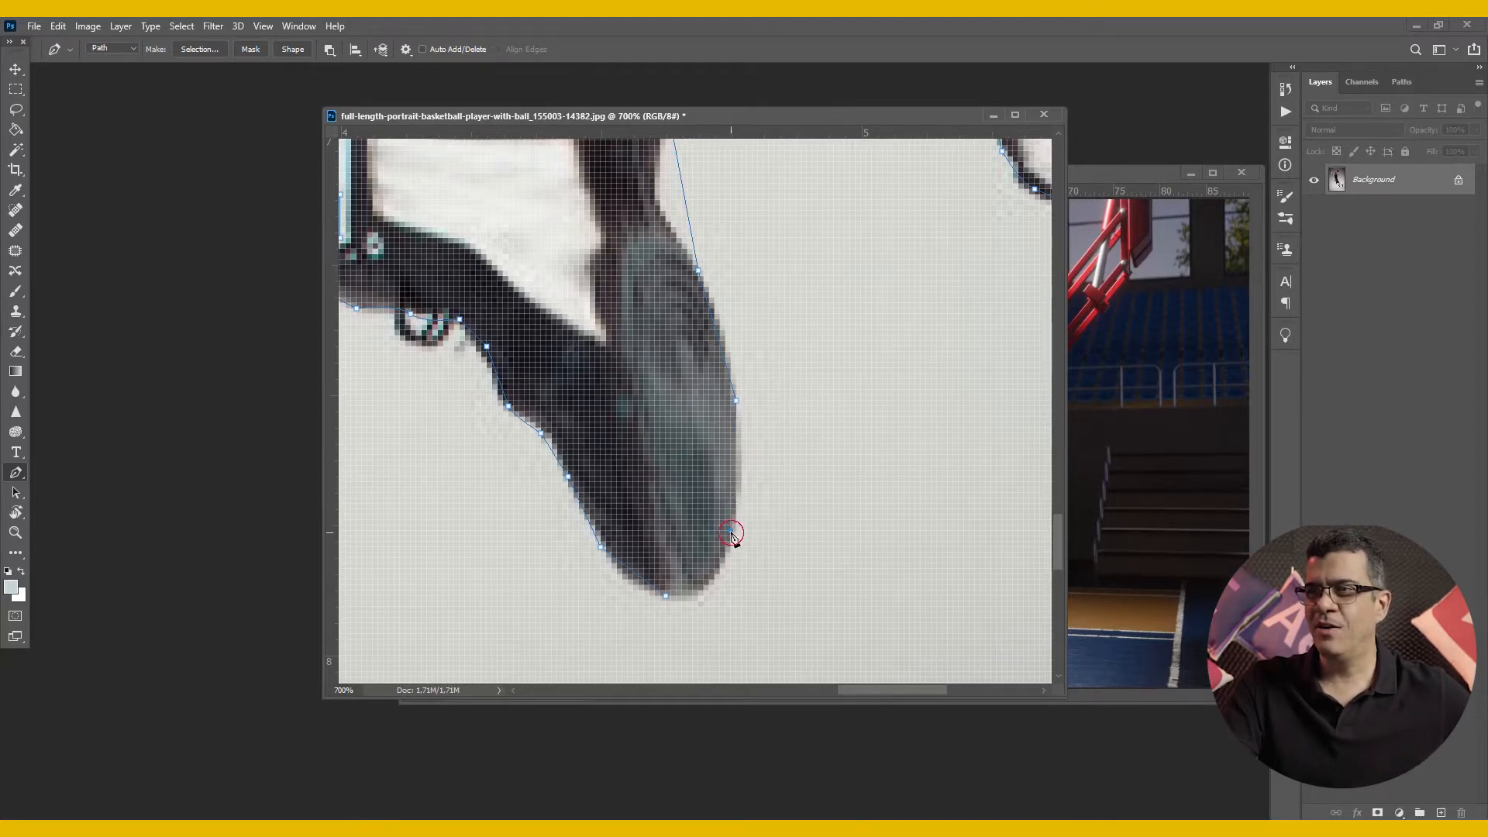
click(665, 600)
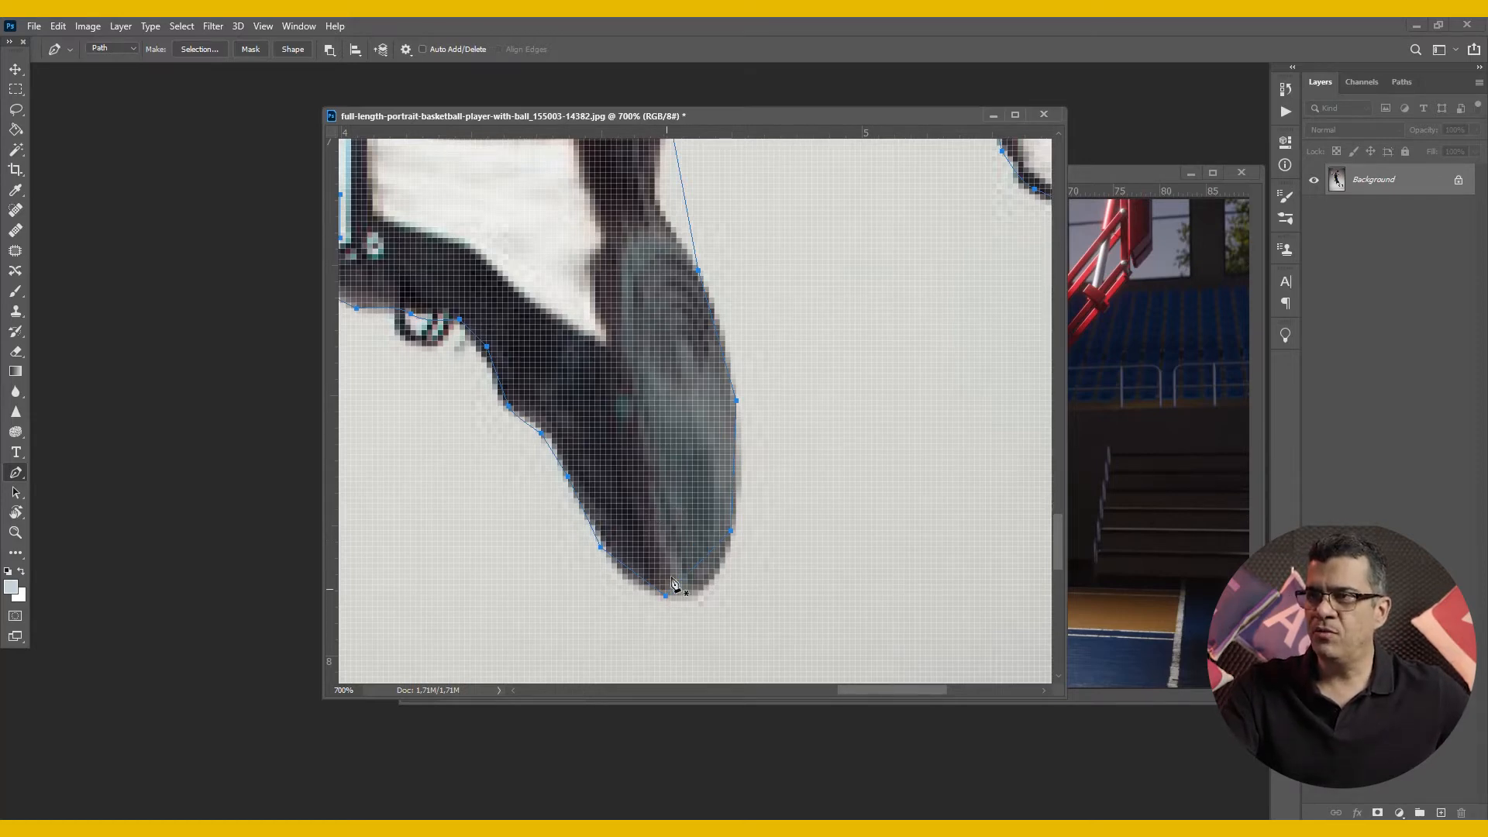
Step: Examine the closed path around the whole player, including the outstretched hand, the head and the basketball
scroll(703, 332, down, 4)
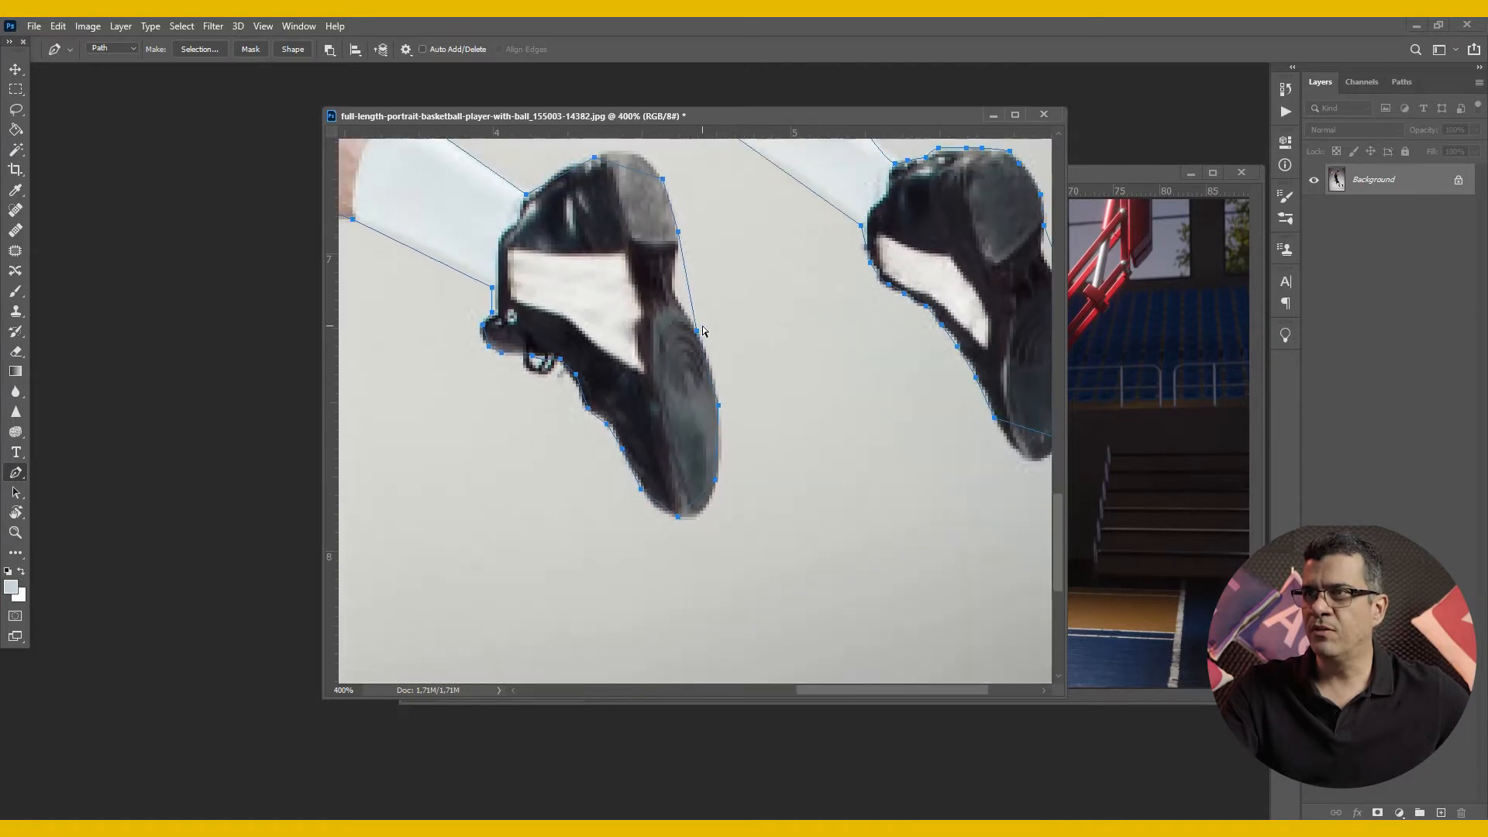
scroll(703, 332, down, 3)
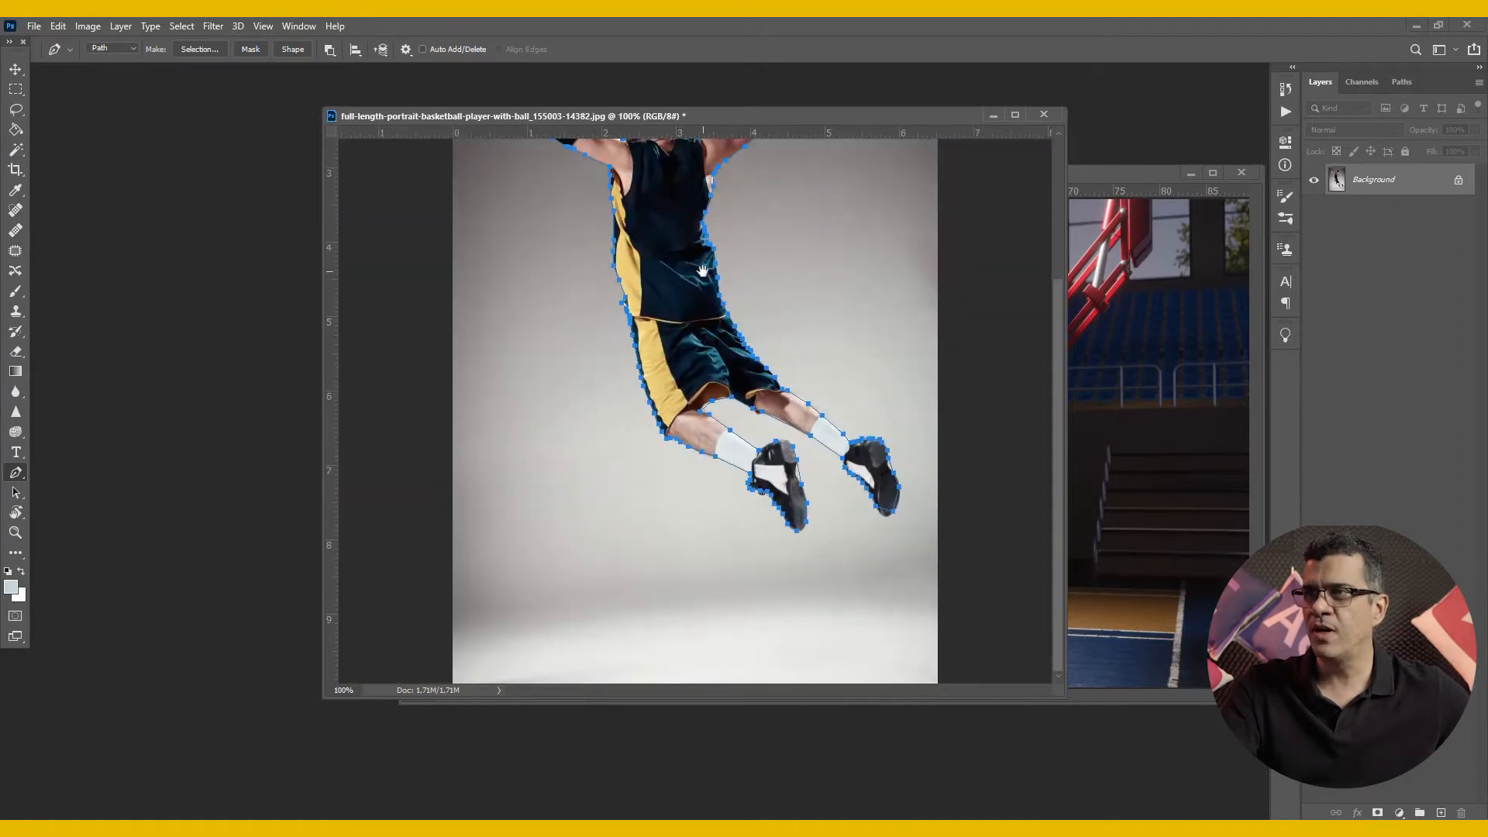
scroll(702, 450, up, 3)
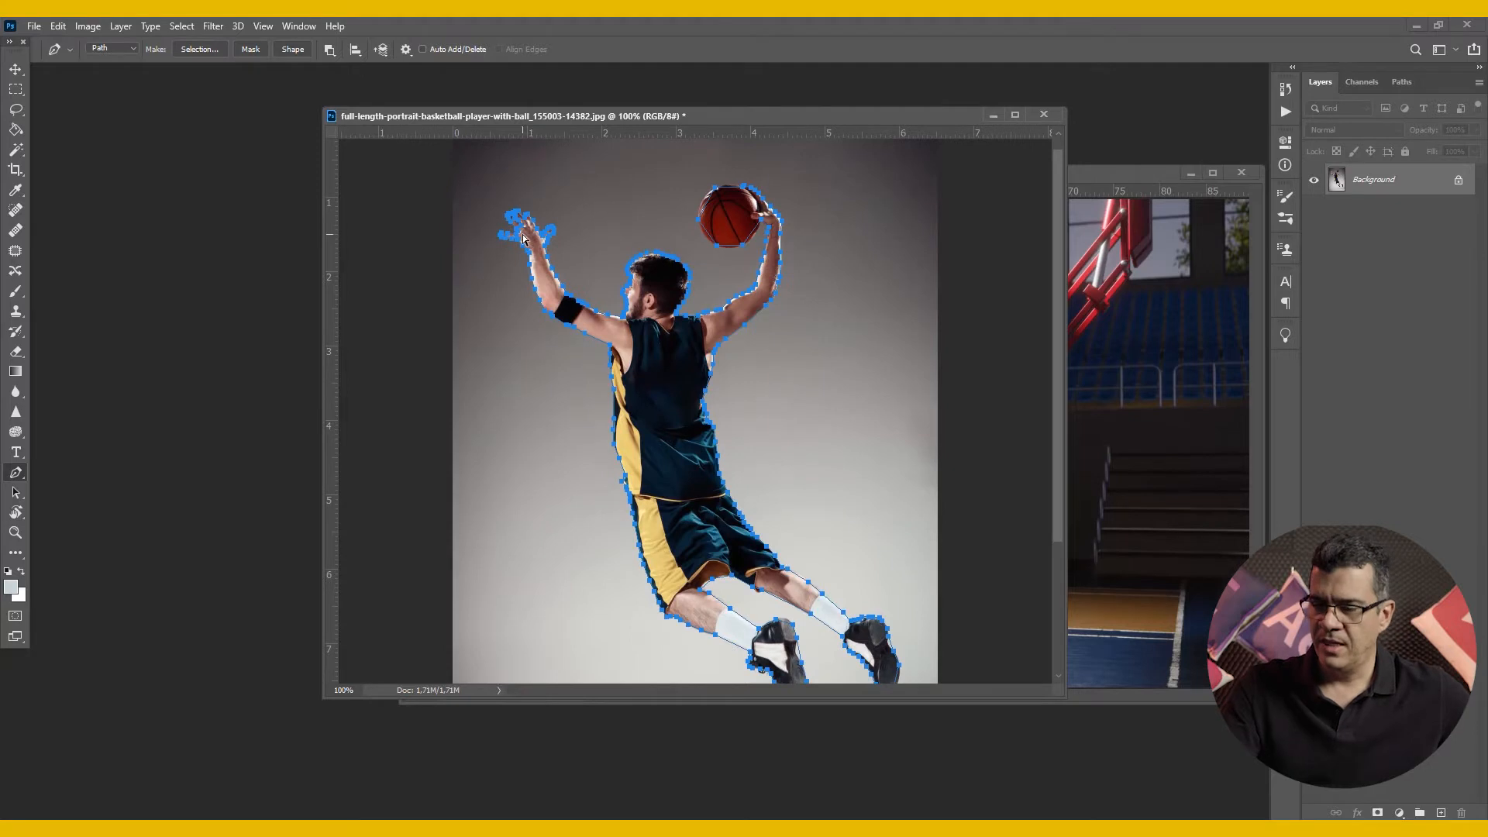
key(ctrl+plus)
drag(482, 221, 564, 422)
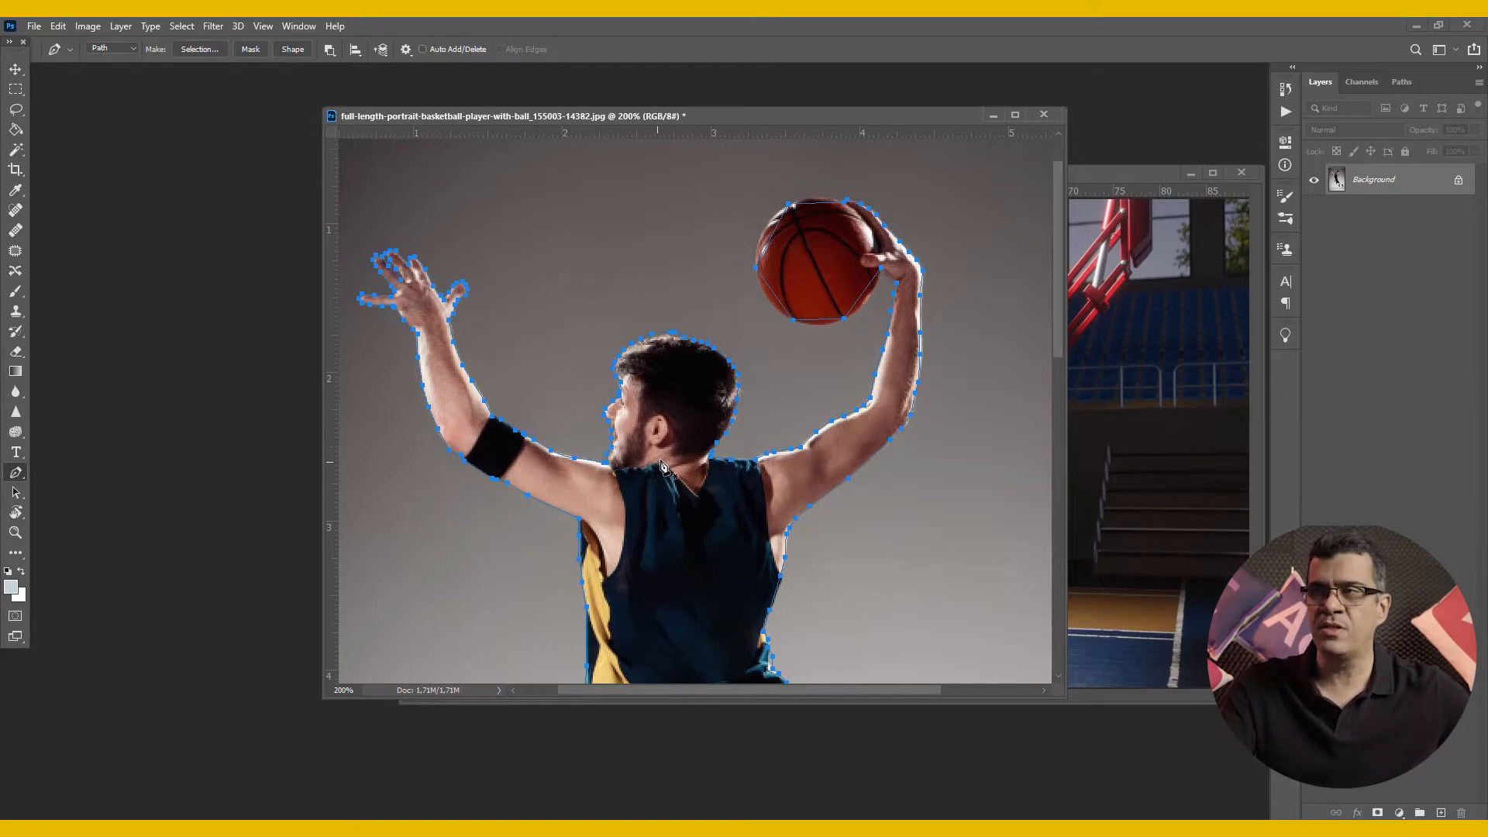
key(z)
drag(709, 176, 972, 368)
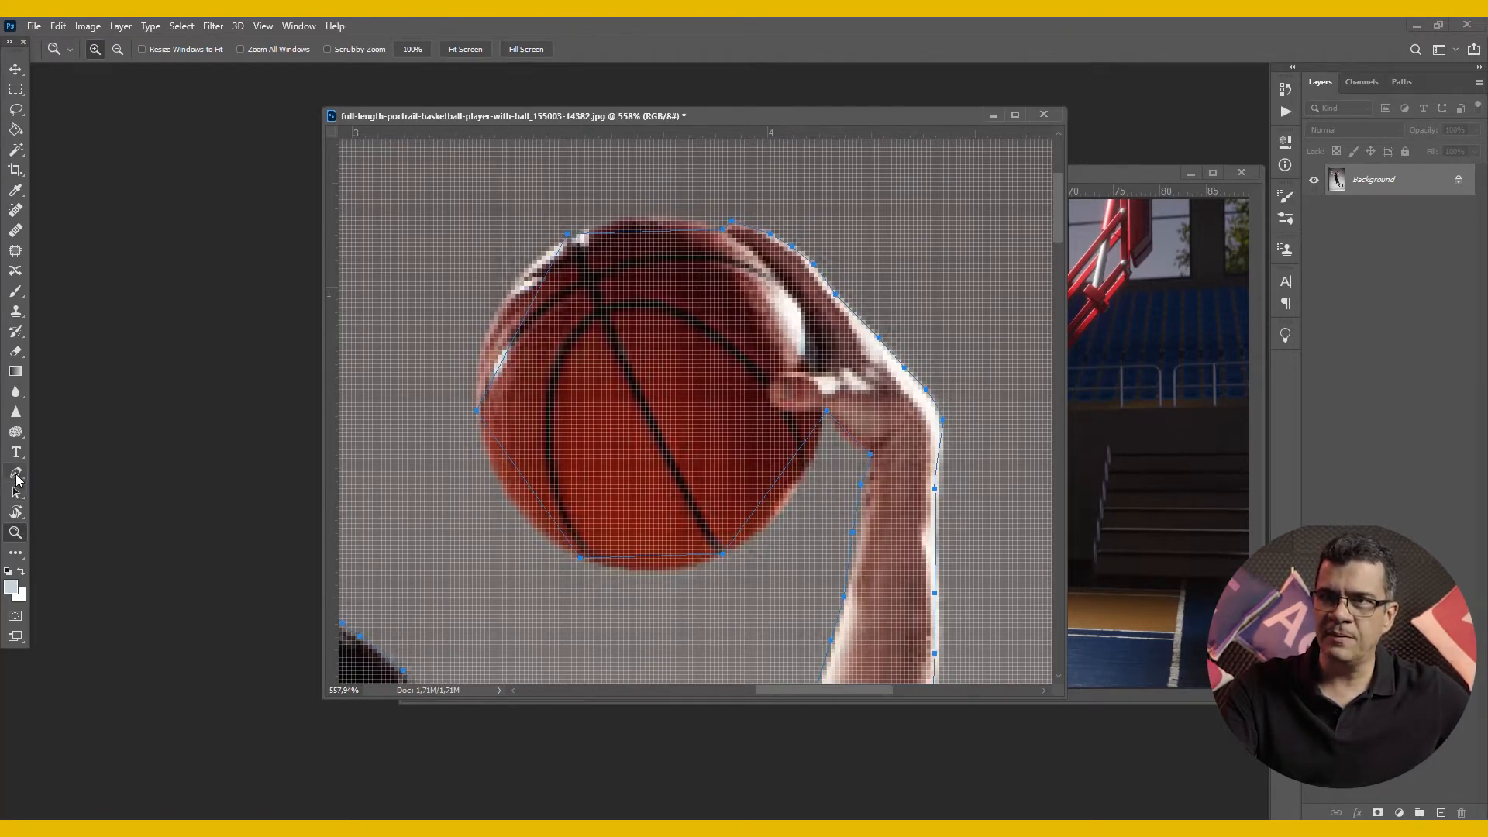
click(16, 472)
click(70, 517)
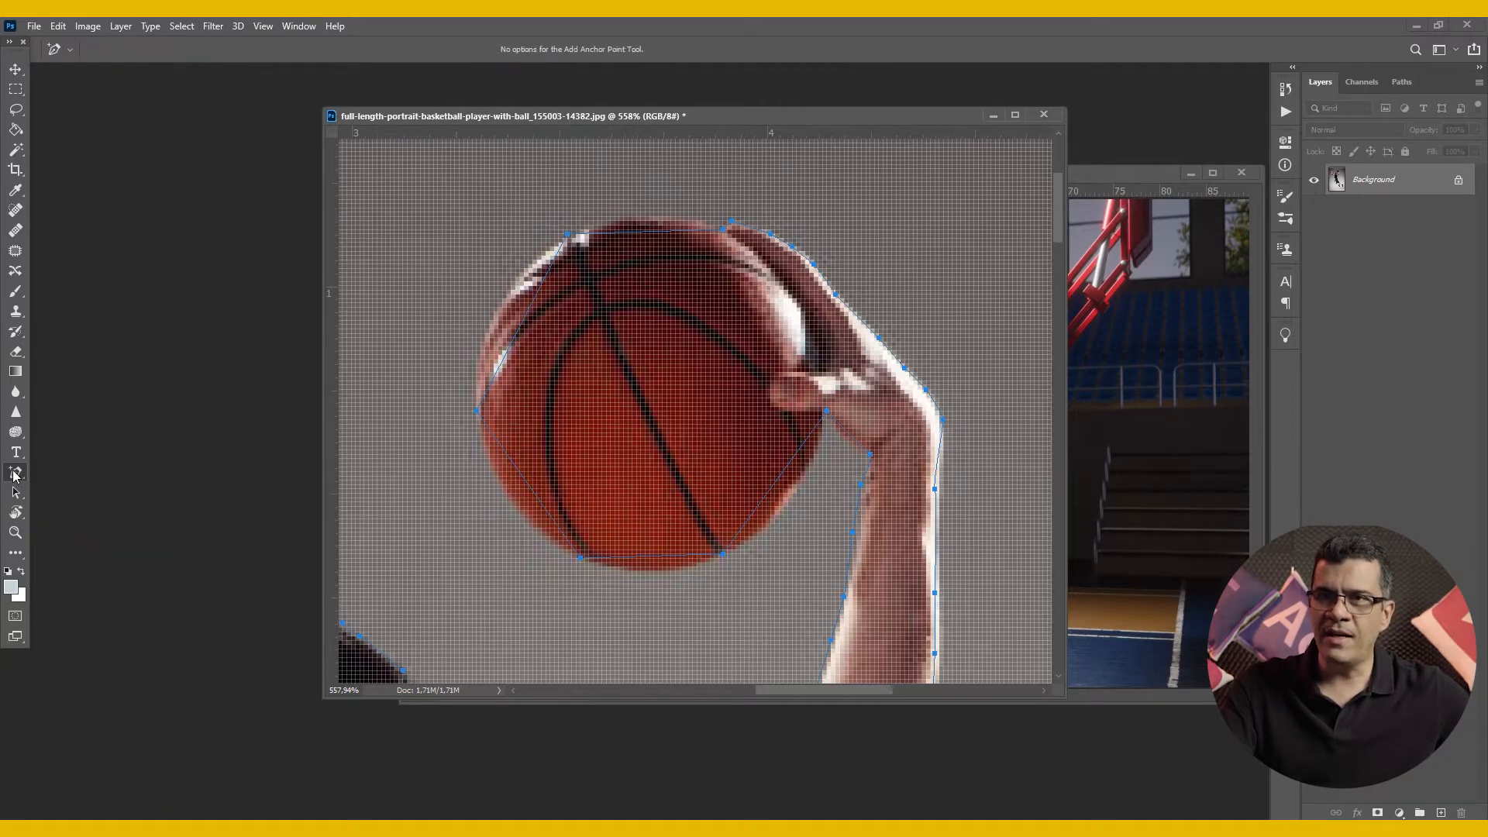
click(15, 475)
click(41, 474)
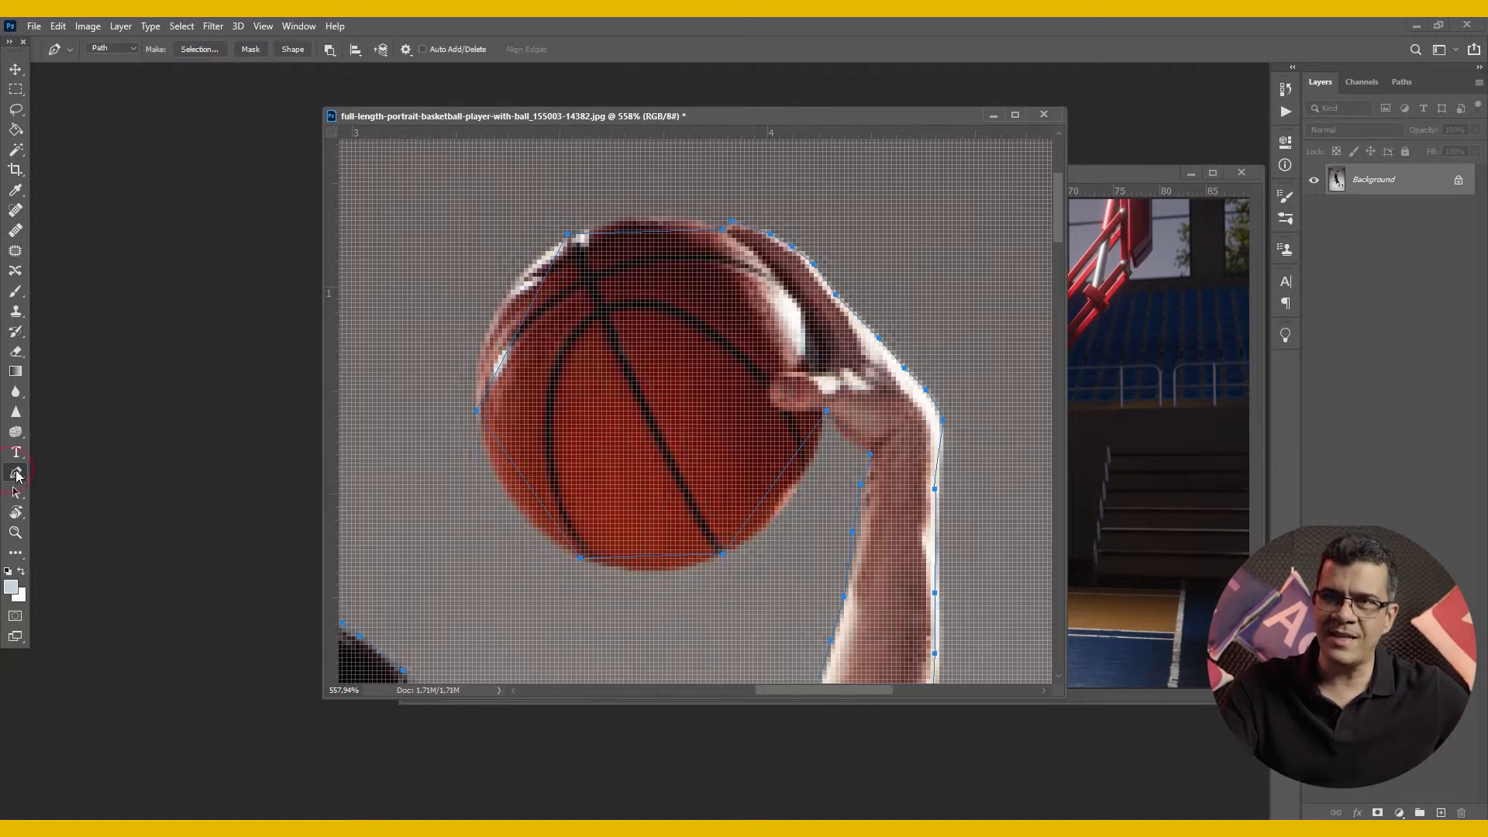
Step: Curve the path's straight segments around the basketball with the Add Anchor Point tool so they follow its round edge
click(24, 478)
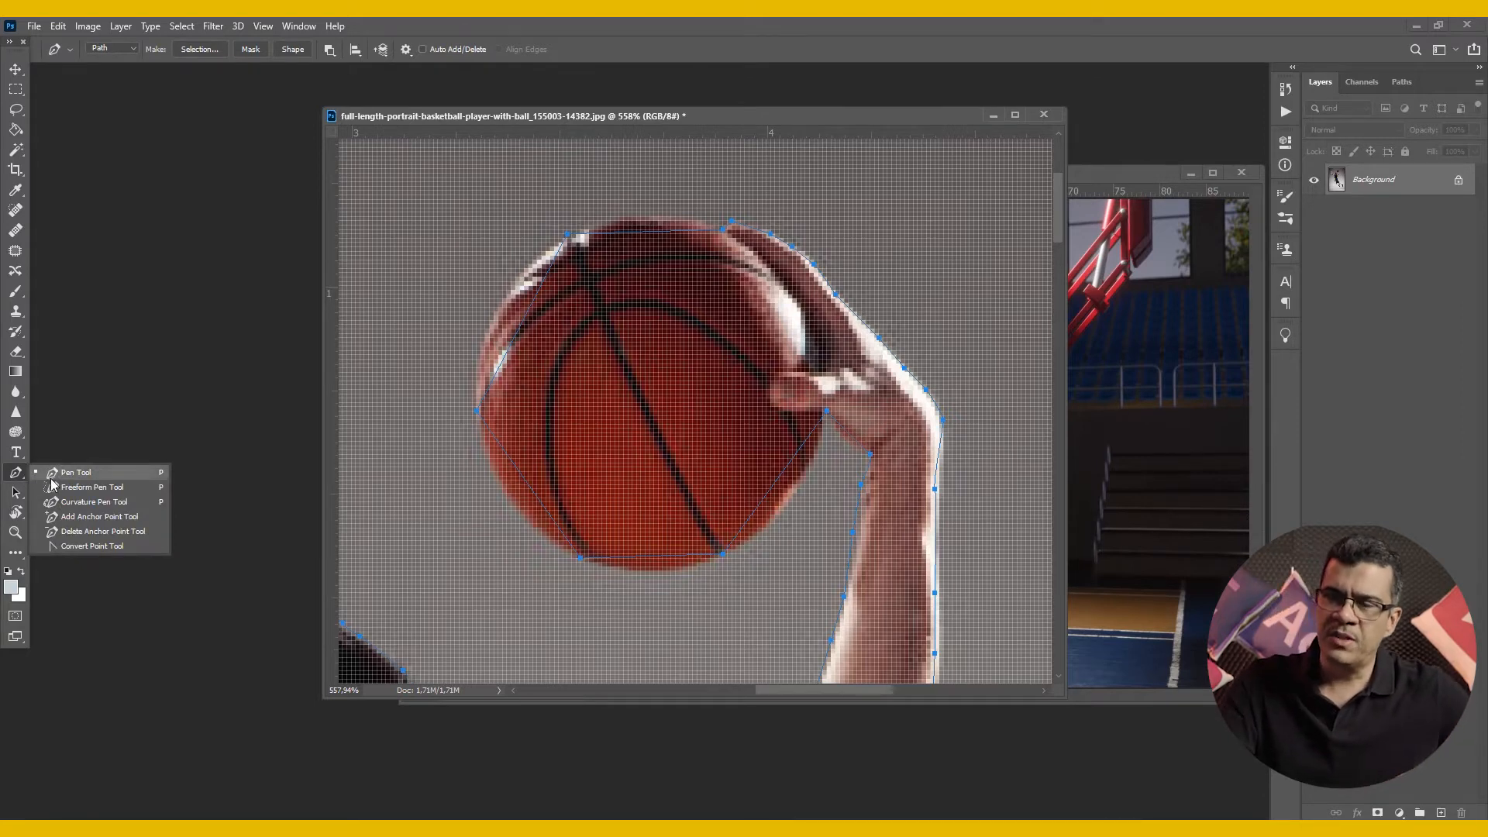
click(78, 518)
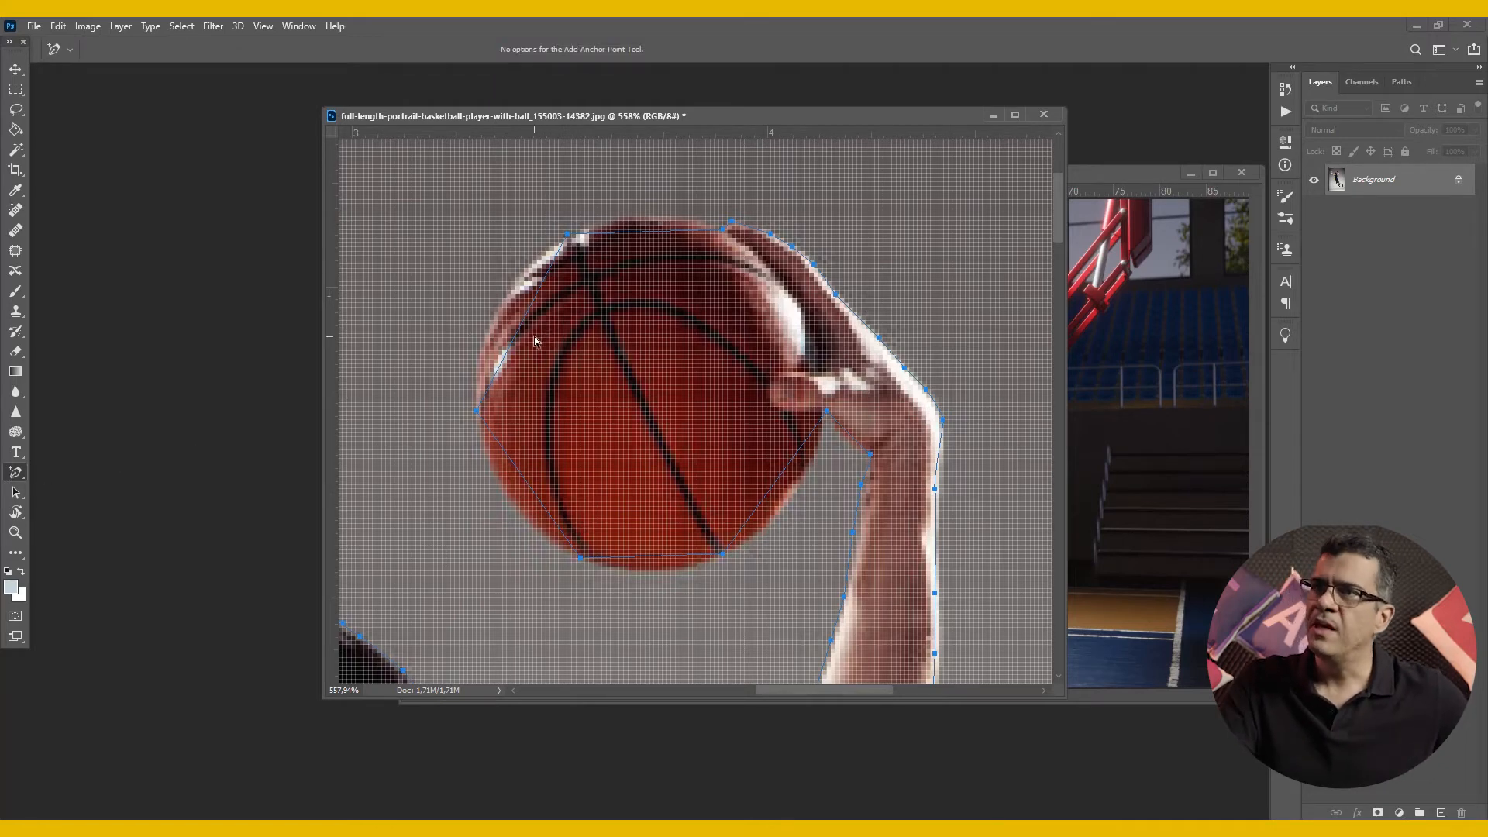
drag(523, 331, 495, 318)
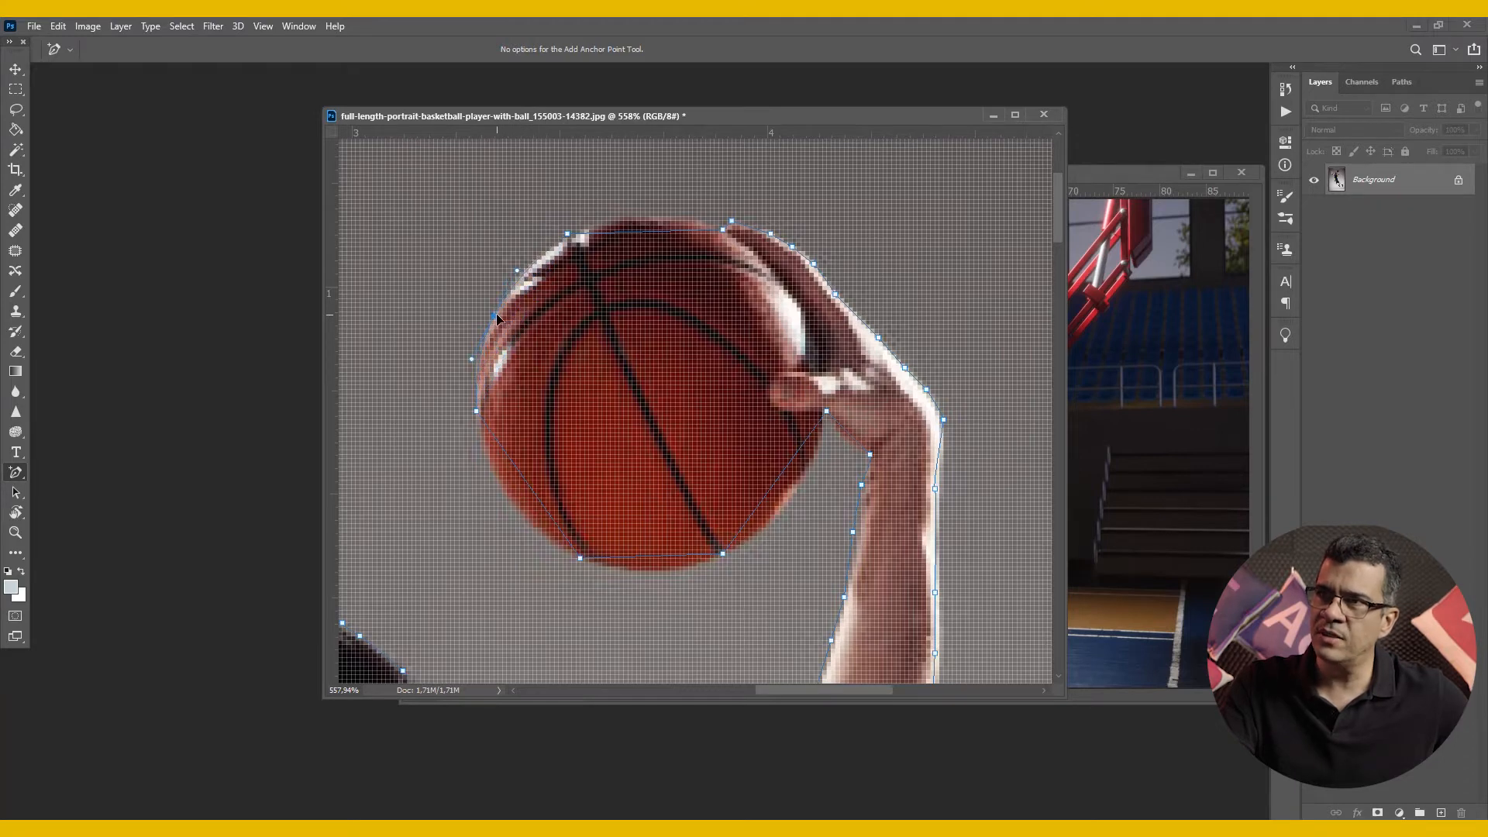
drag(655, 236, 649, 225)
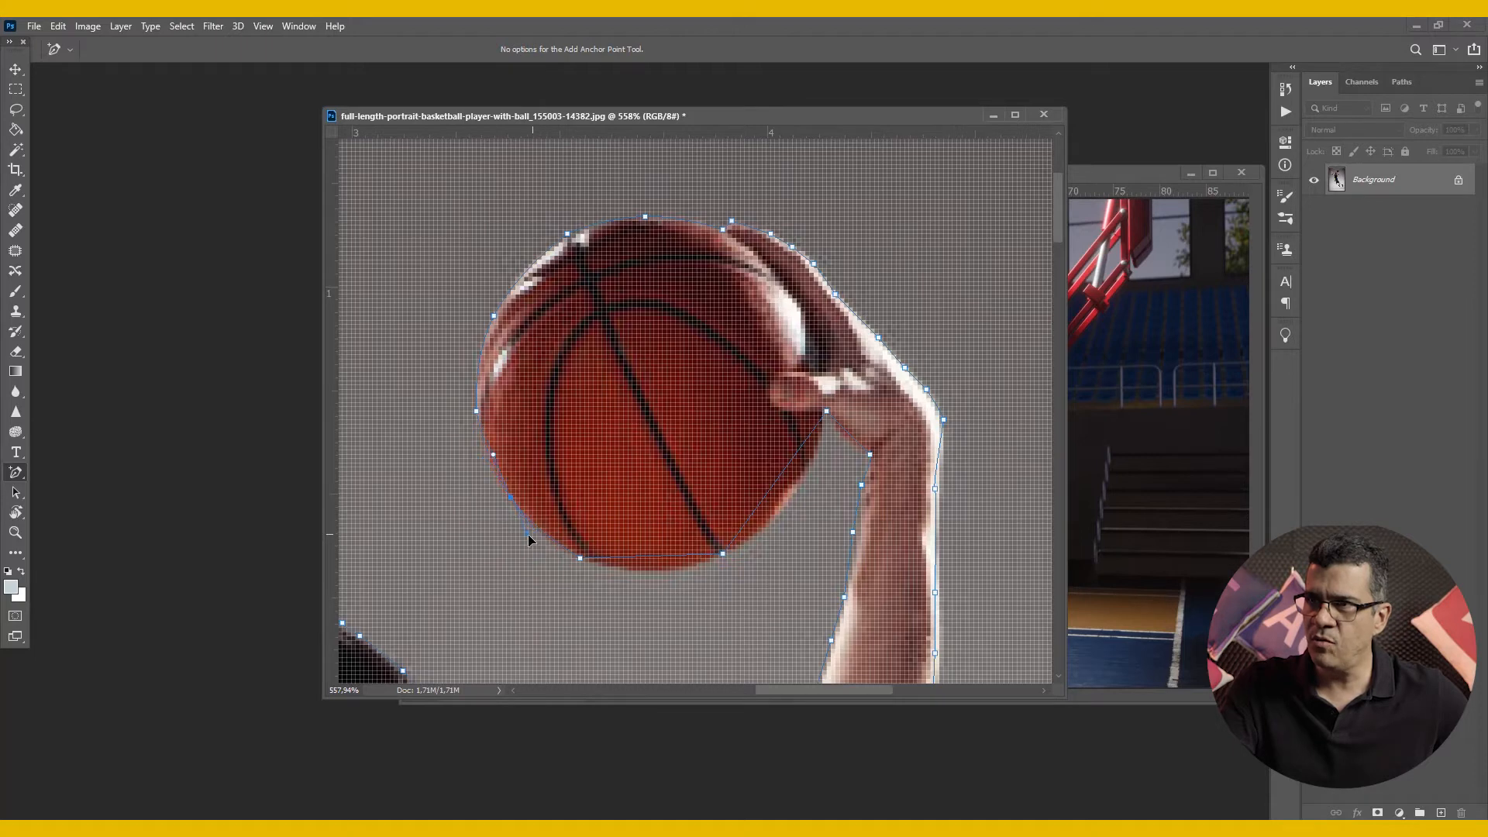
drag(519, 549, 551, 521)
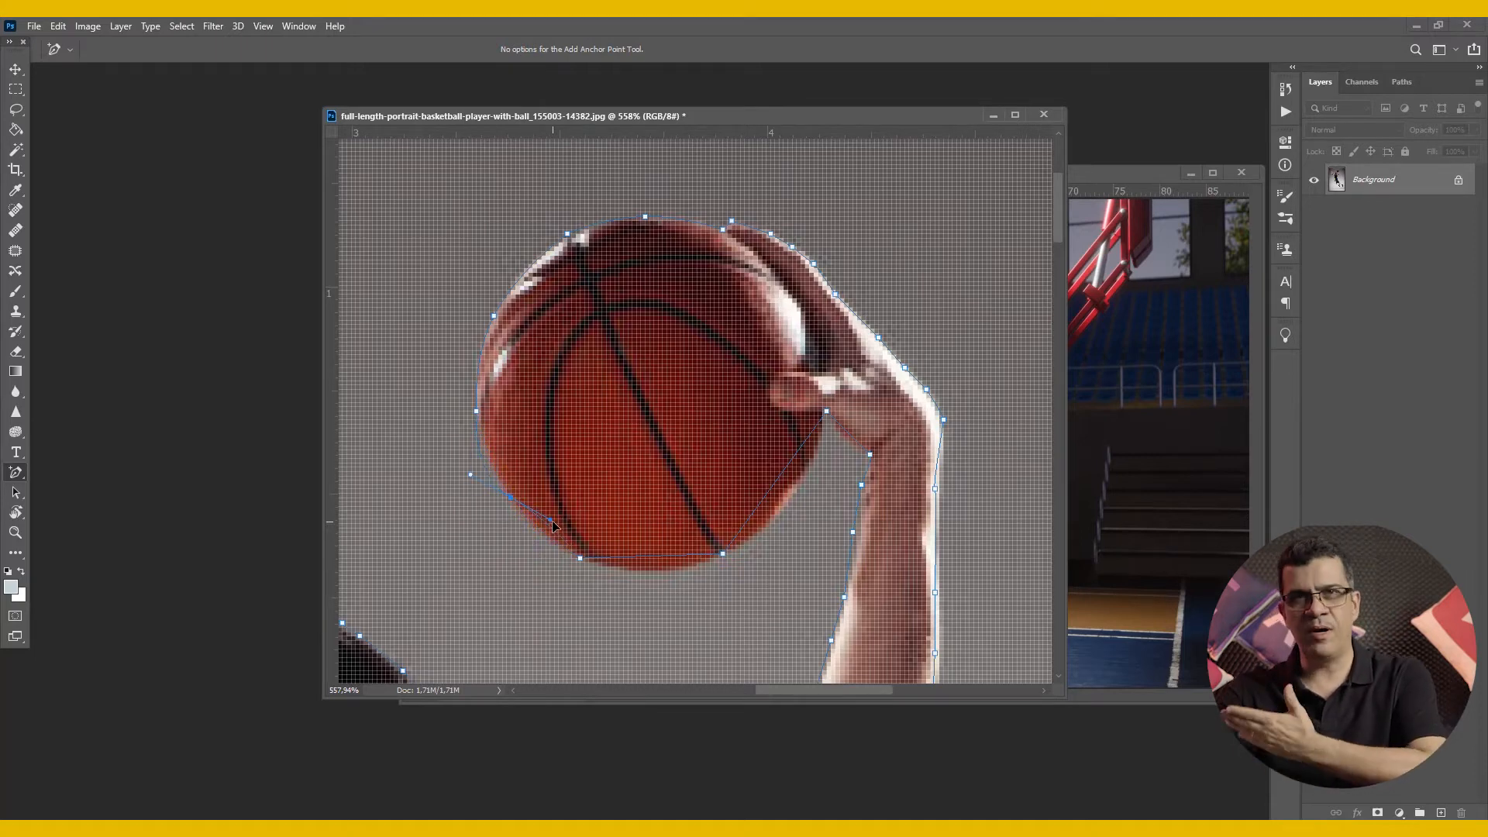
drag(553, 525, 544, 532)
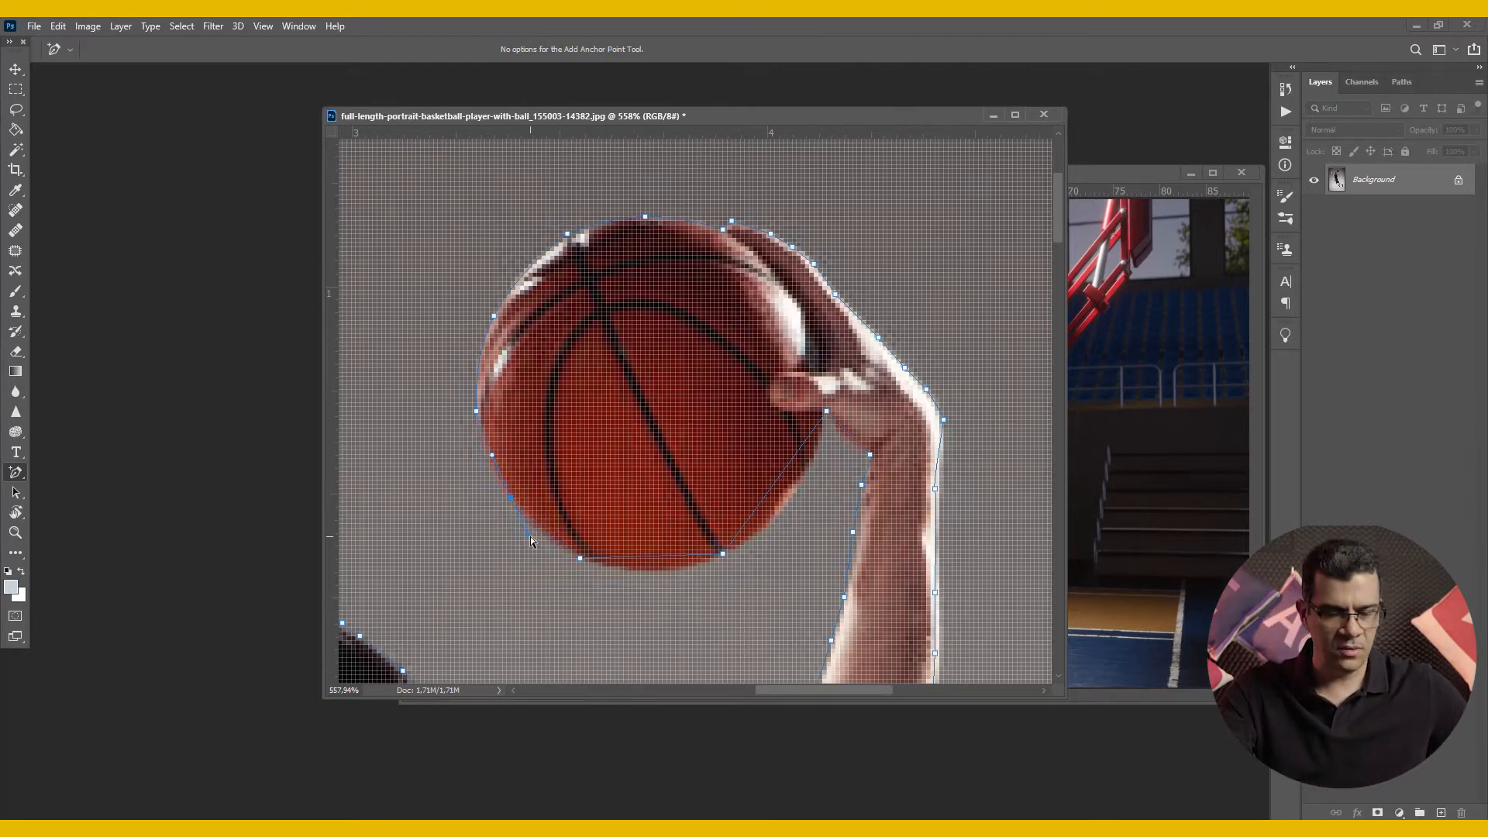
click(666, 564)
drag(667, 572, 663, 579)
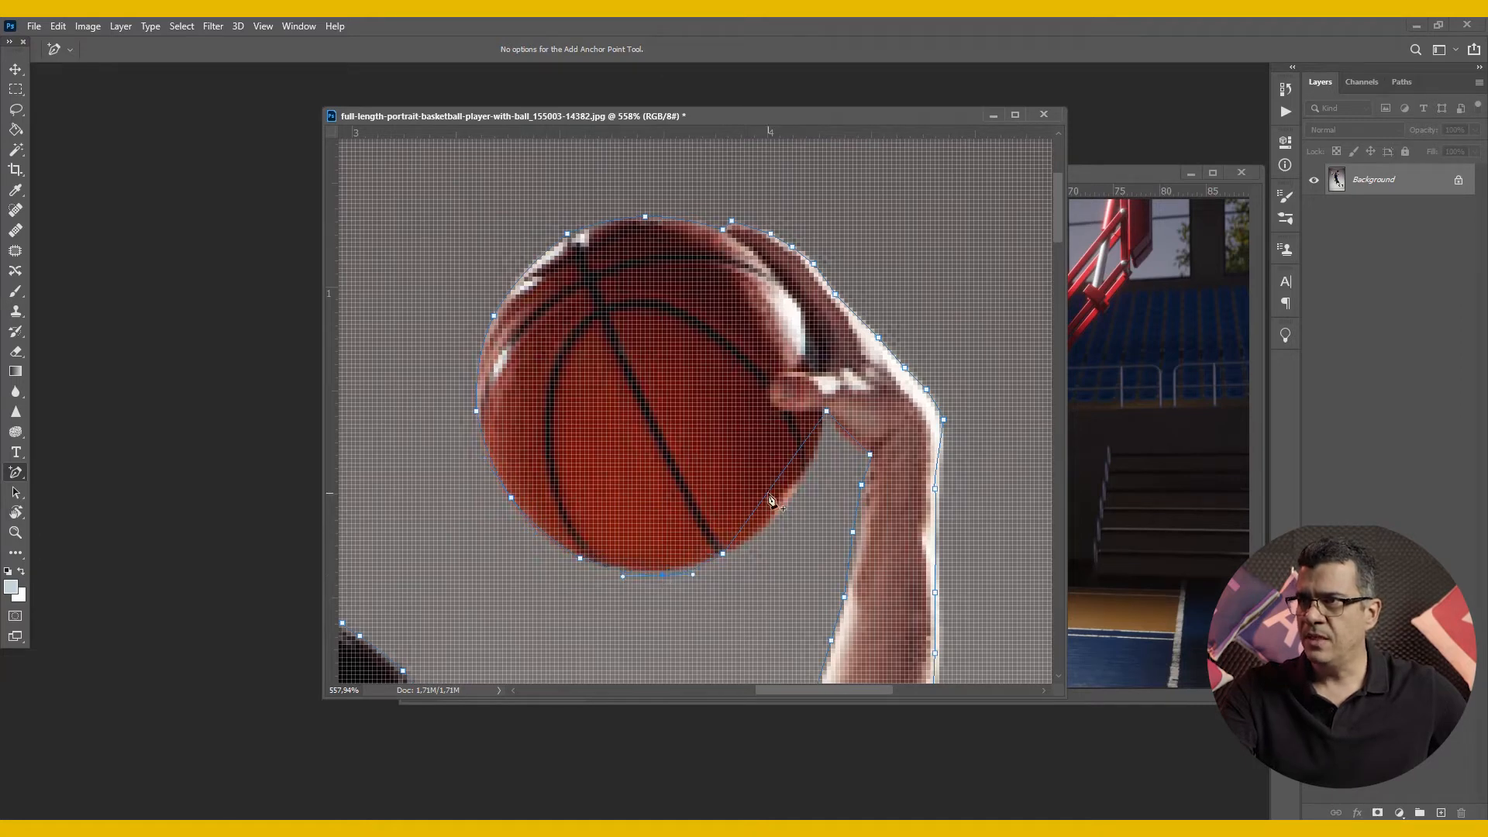
drag(771, 497, 788, 511)
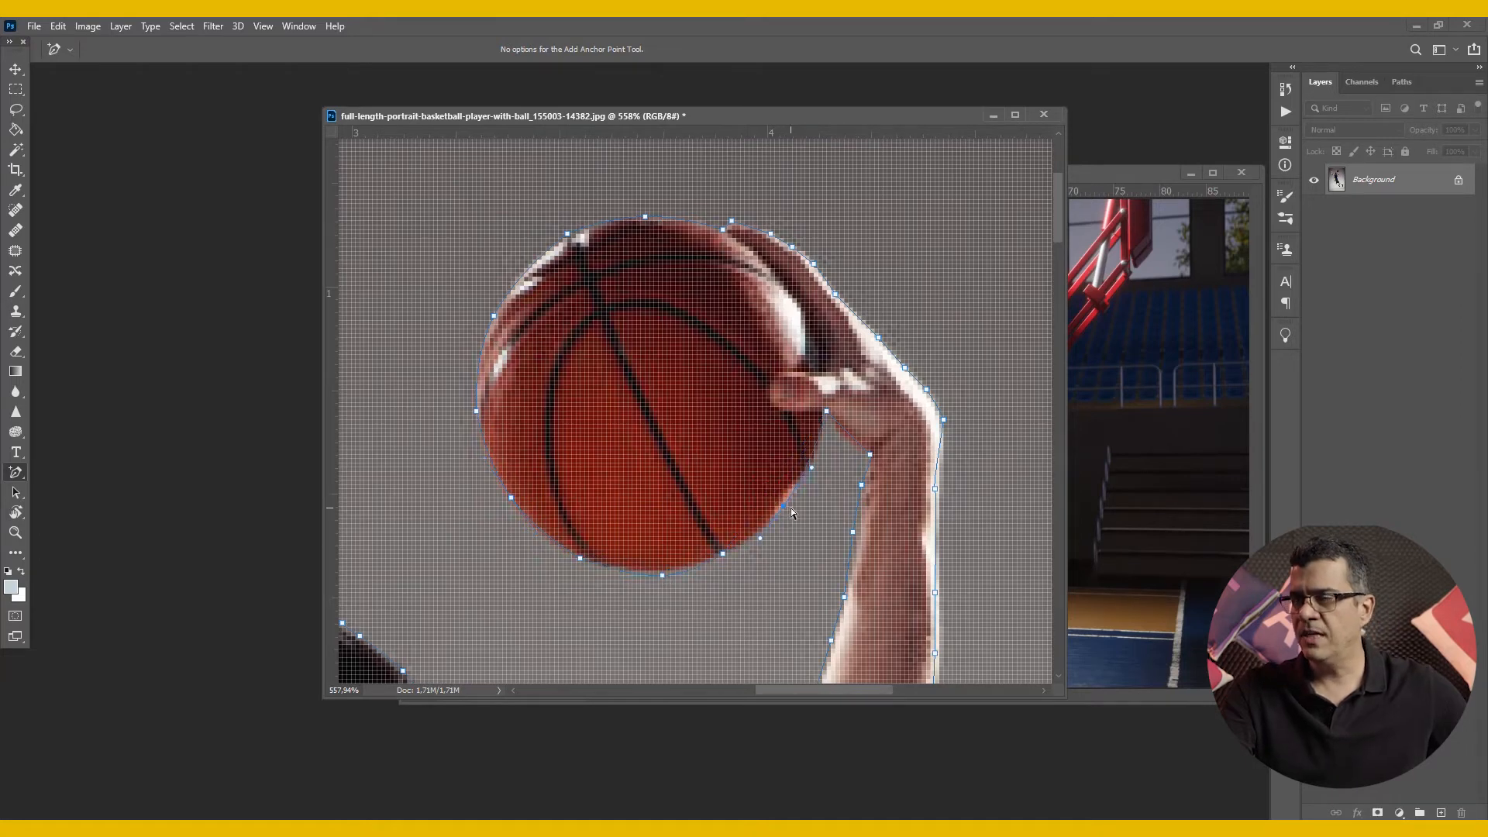
Step: Refine the path along the hand's lower edge beside the ball and along the outer edge of the raised forearm
drag(849, 433, 846, 441)
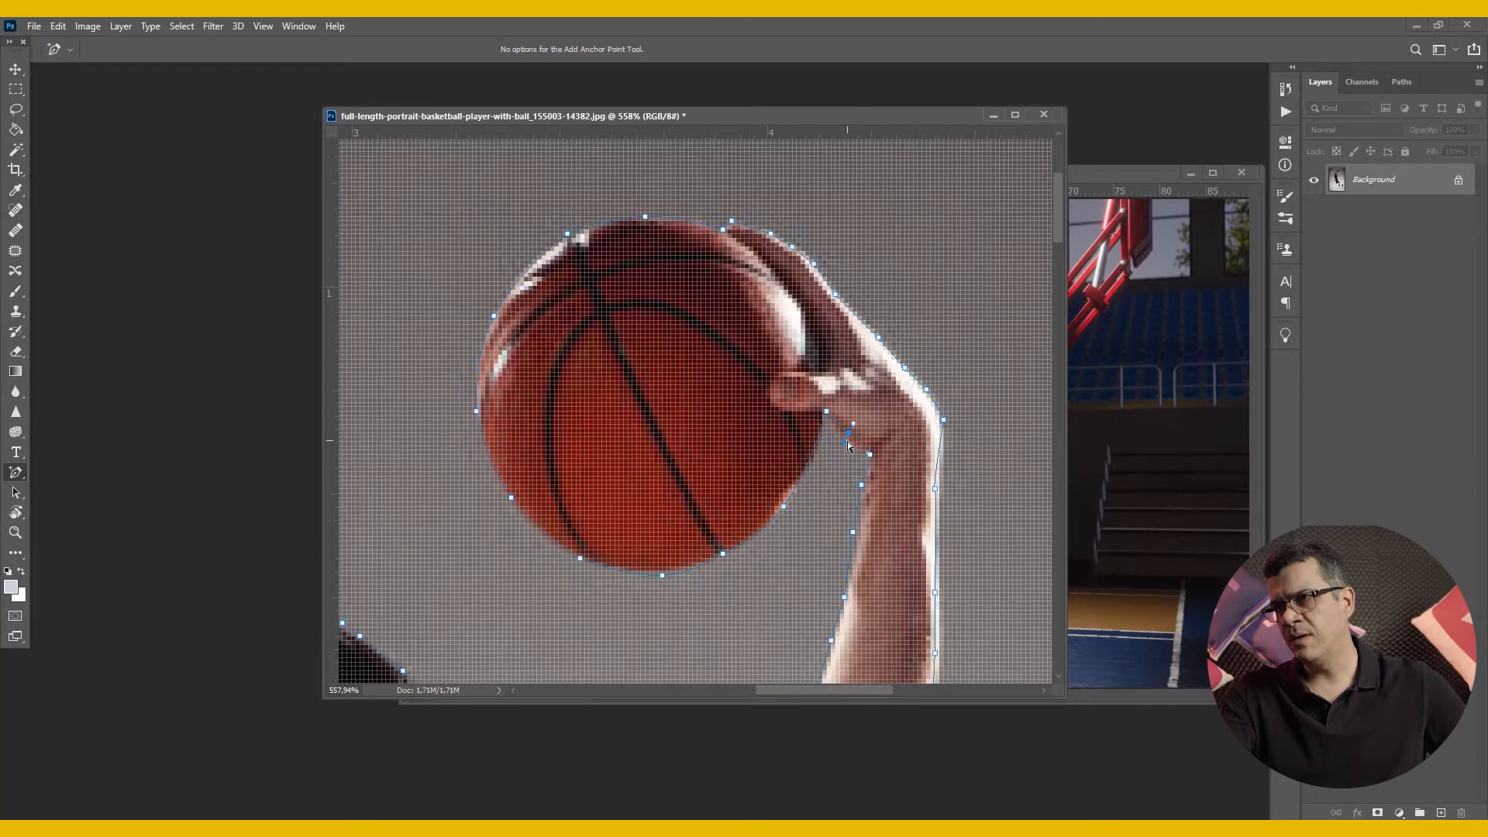
key(ctrl+z)
drag(844, 442, 844, 443)
drag(907, 524, 799, 356)
drag(813, 498, 802, 358)
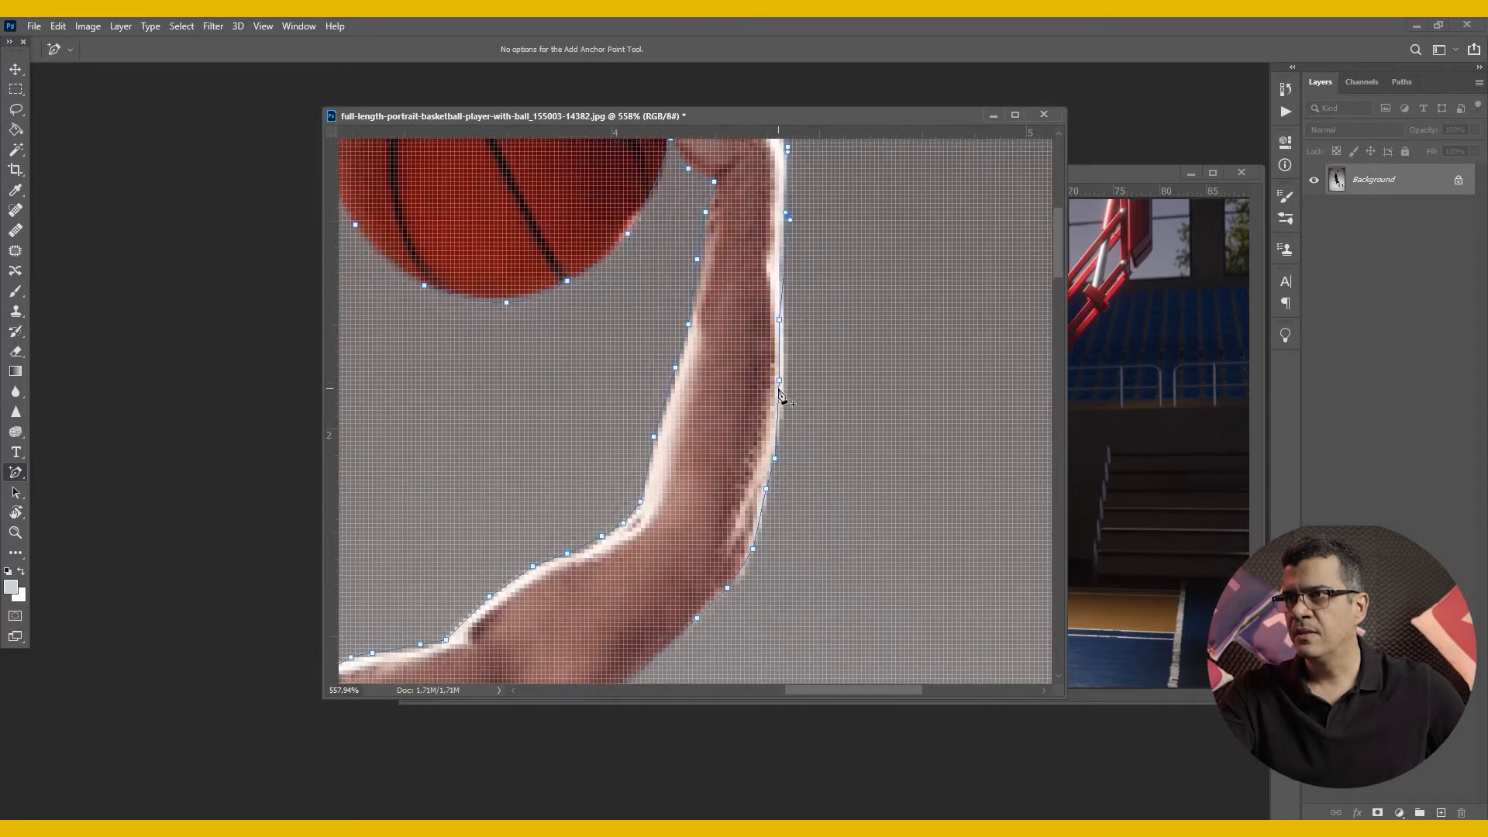
drag(781, 320, 785, 319)
click(775, 459)
Step: Curve the path along the upper edge of the right calf between the shorts and the sock
drag(705, 639, 774, 432)
drag(617, 667, 723, 334)
drag(619, 508, 737, 349)
drag(704, 399, 721, 284)
drag(872, 515, 666, 254)
drag(824, 379, 722, 331)
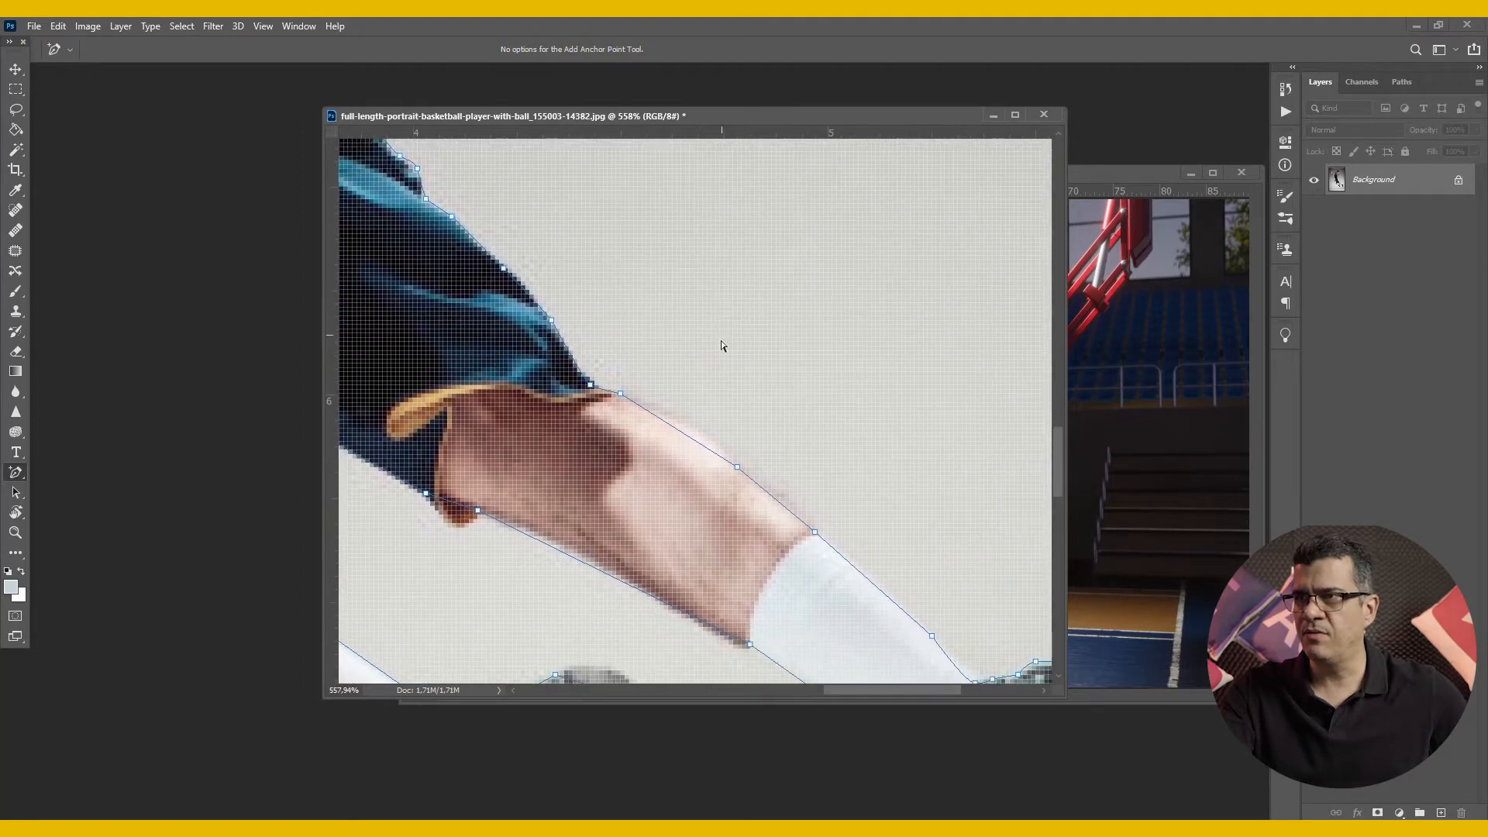
drag(685, 438, 694, 429)
drag(818, 505, 741, 359)
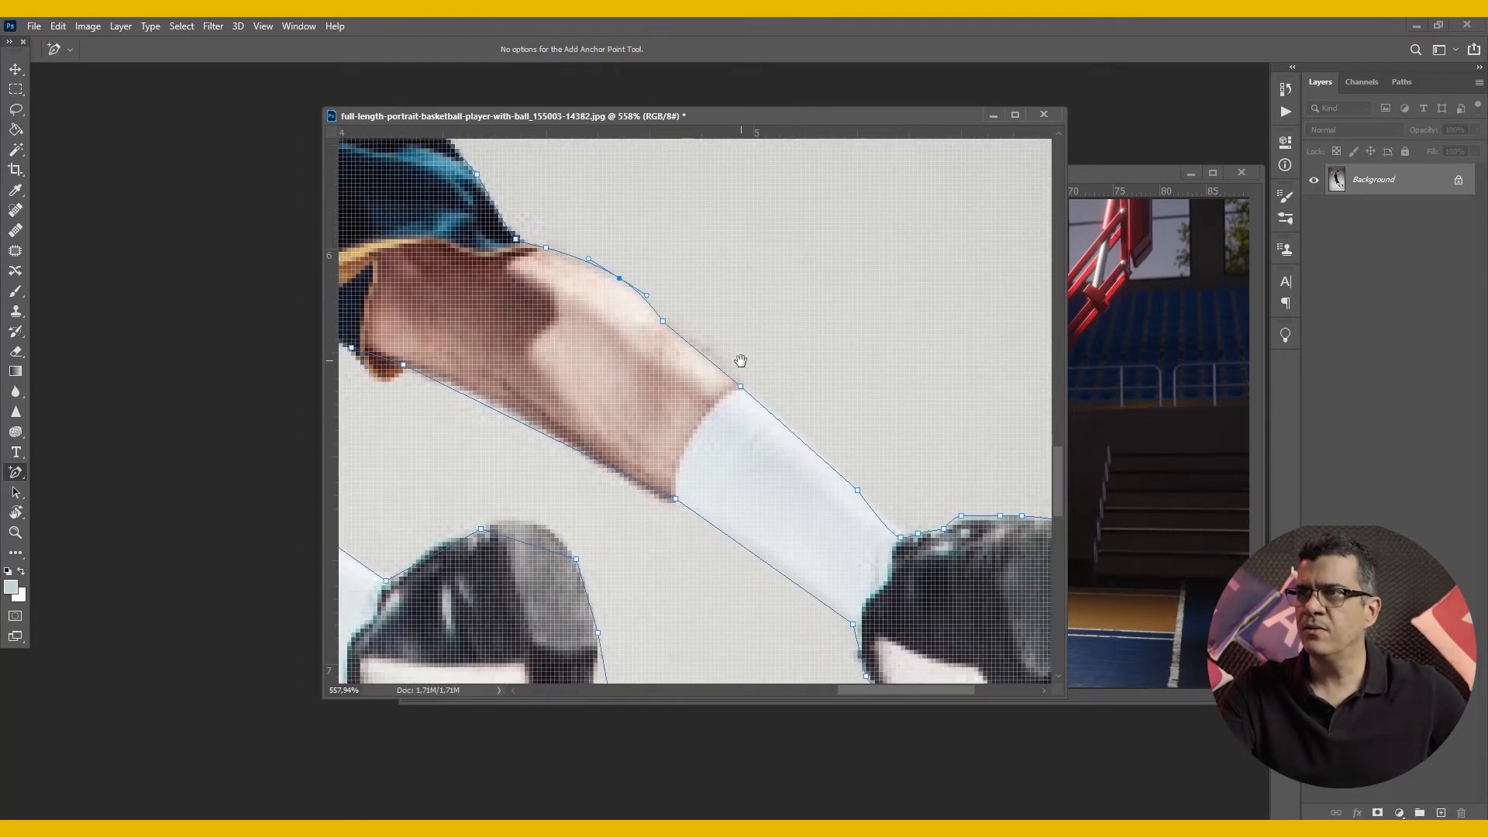
drag(659, 322, 668, 321)
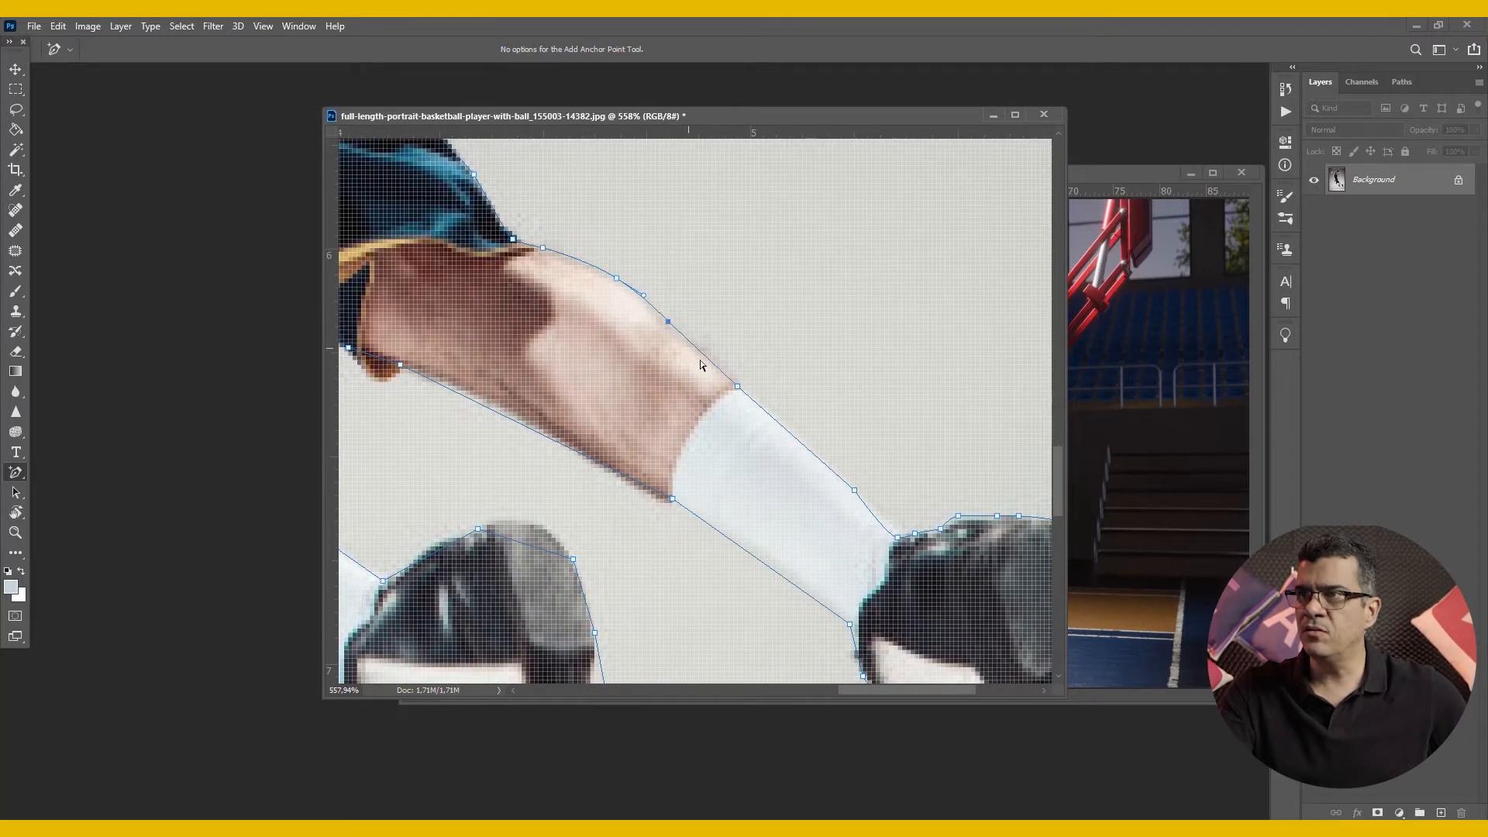
Step: Fit the path to the arch, the sole and the rounded toe of the right shoe with added anchor points
drag(872, 539, 797, 415)
drag(968, 651, 720, 466)
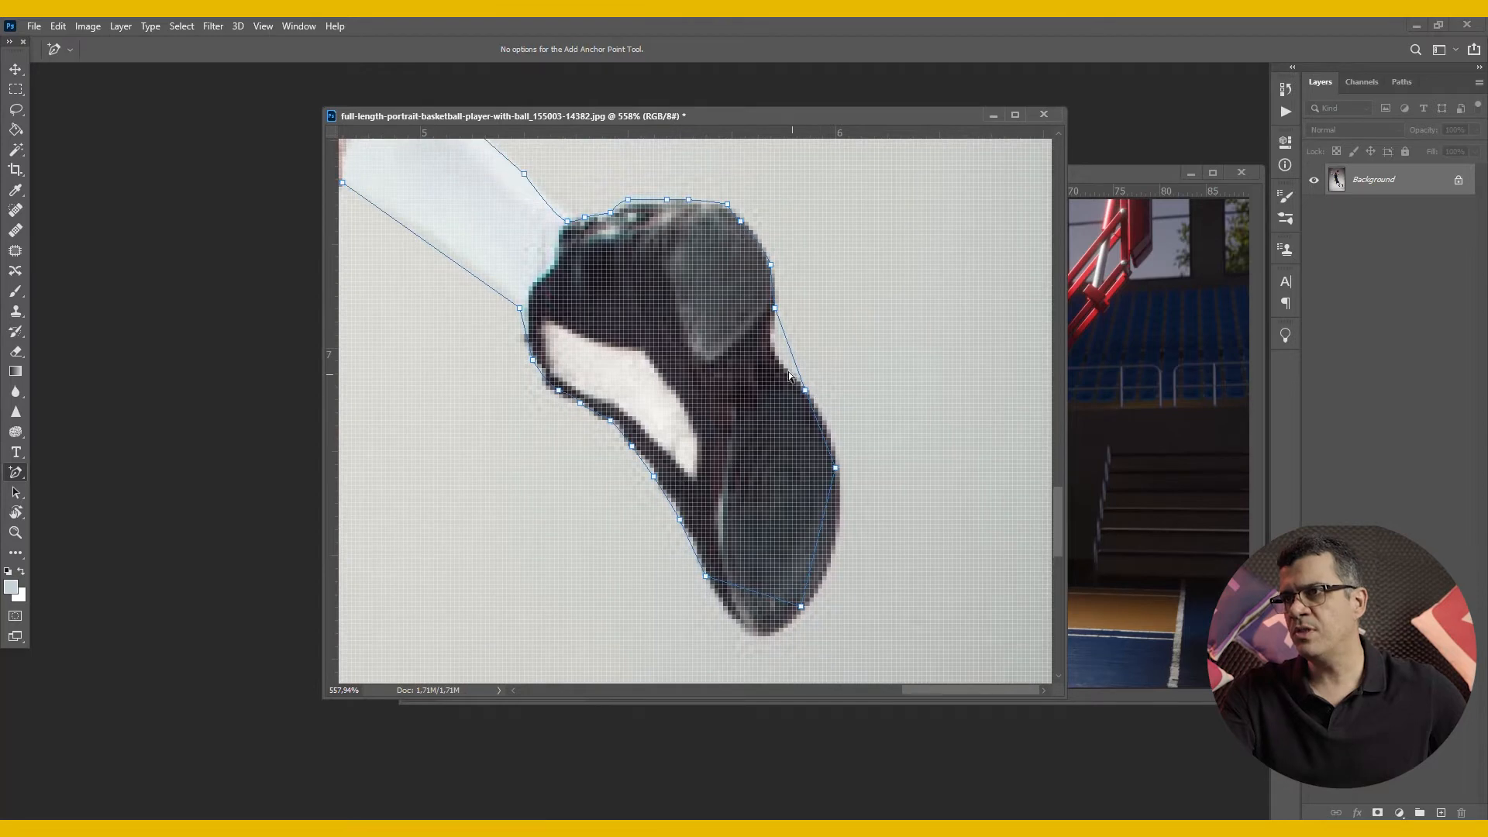
drag(787, 342, 772, 351)
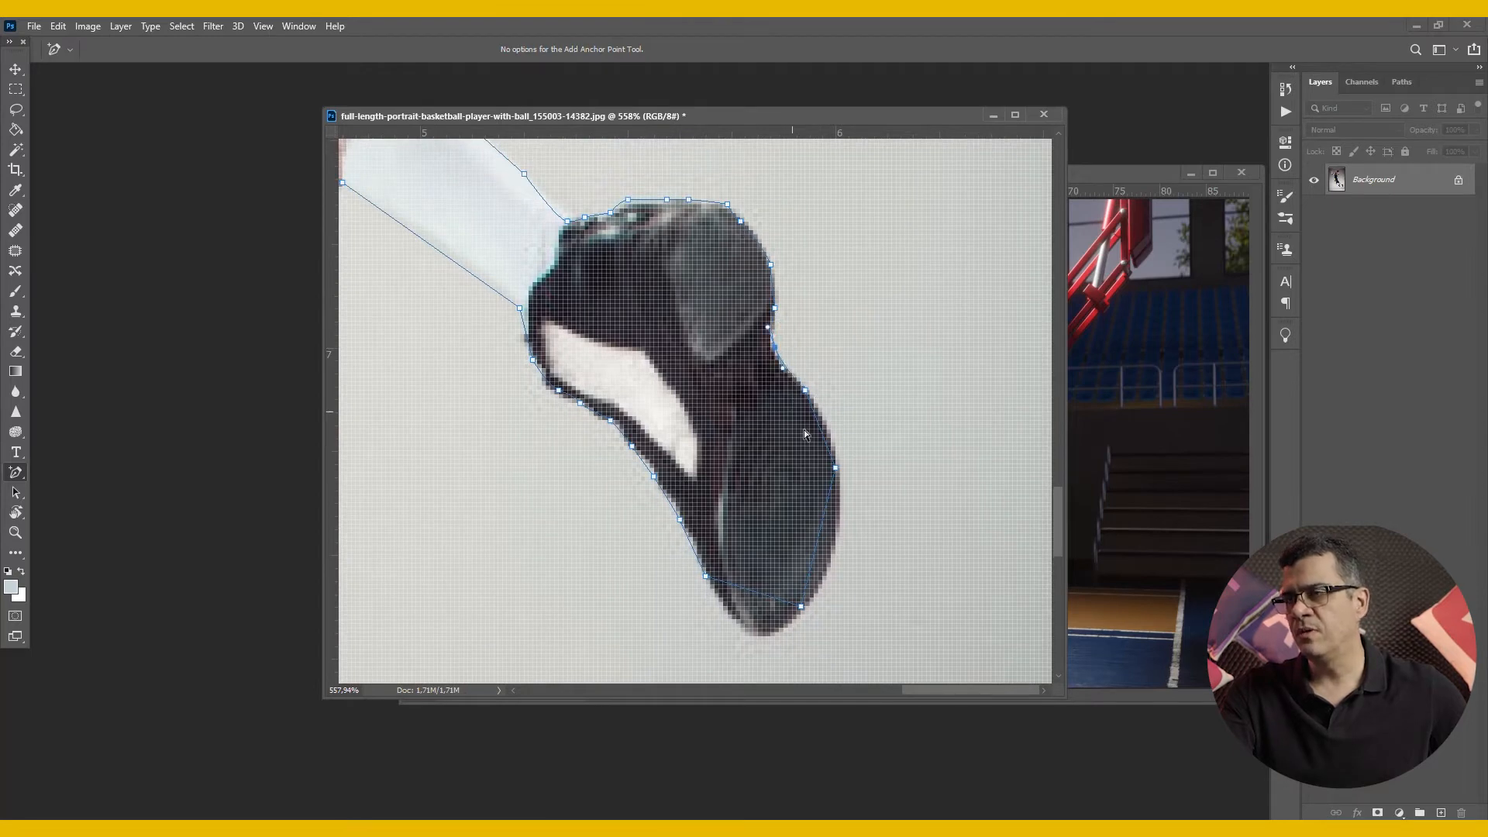
click(831, 429)
drag(817, 552, 834, 558)
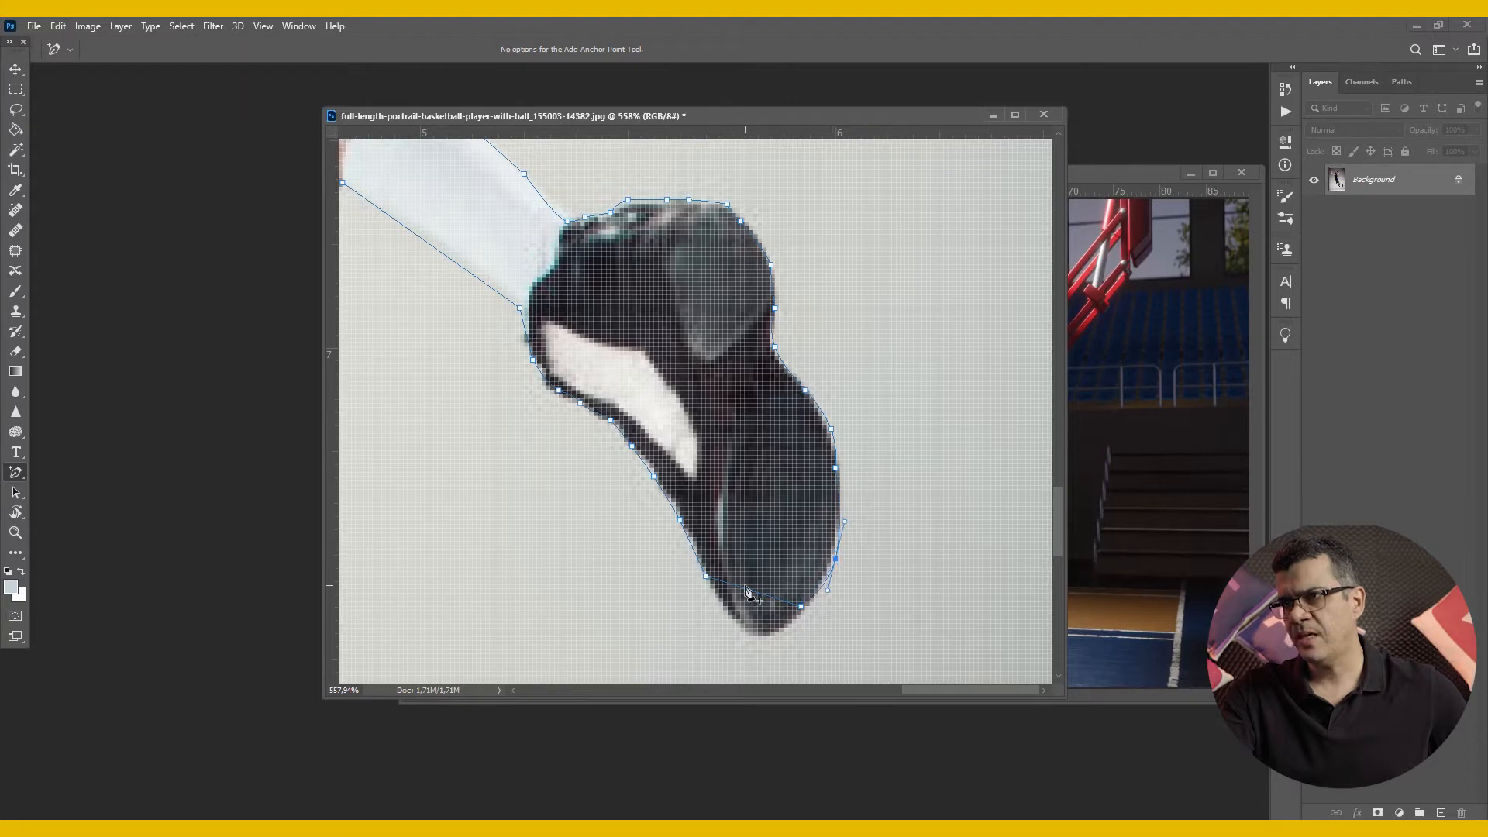
drag(767, 600, 753, 641)
Step: Fit the path to the arch, the rounded heel and the upper back edge of the left shoe with added anchor points
drag(594, 455, 934, 548)
drag(718, 337, 816, 270)
drag(731, 458, 711, 467)
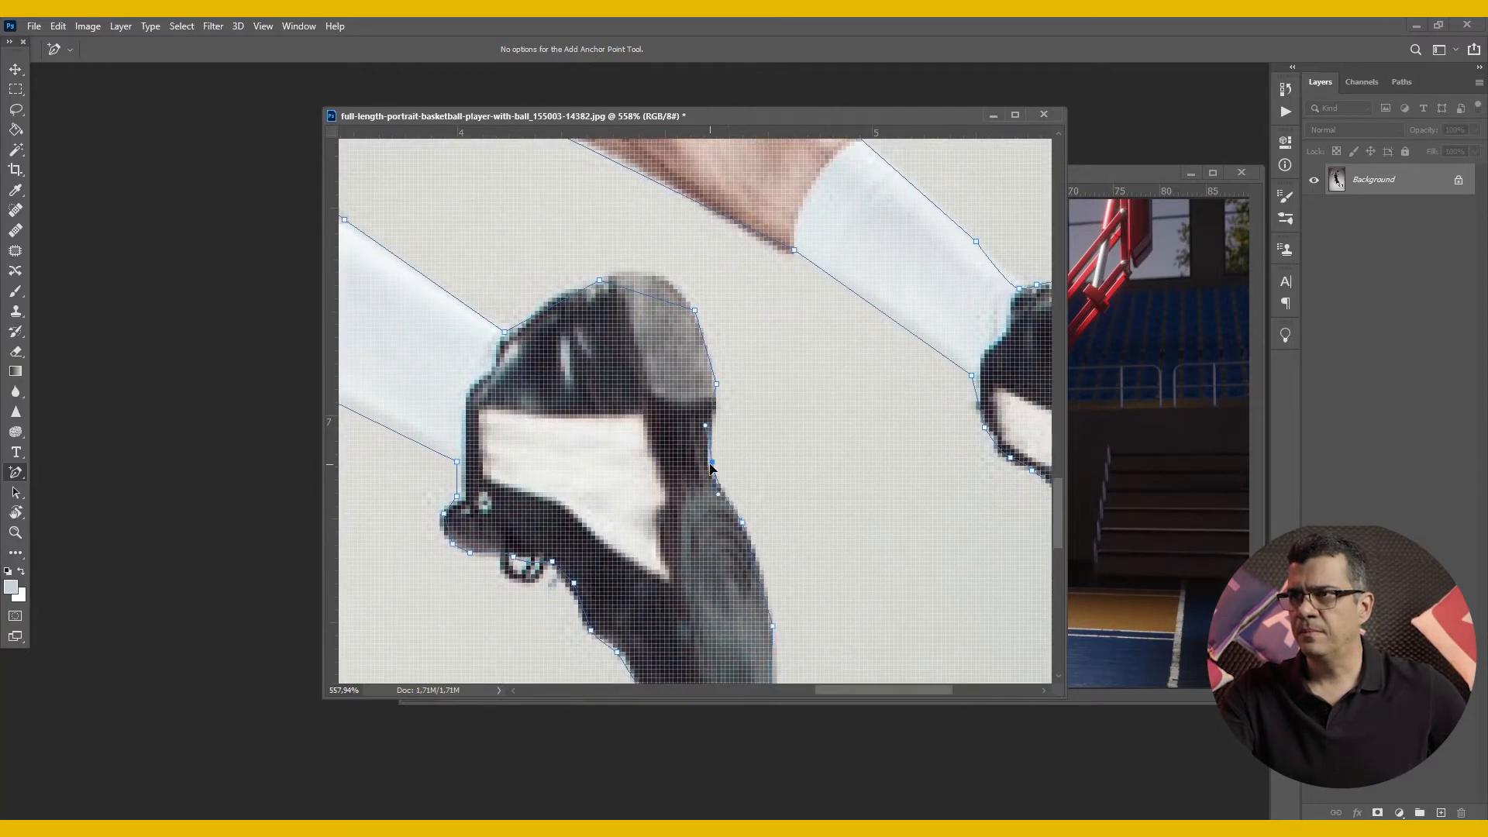
click(648, 296)
drag(560, 303, 826, 355)
click(827, 358)
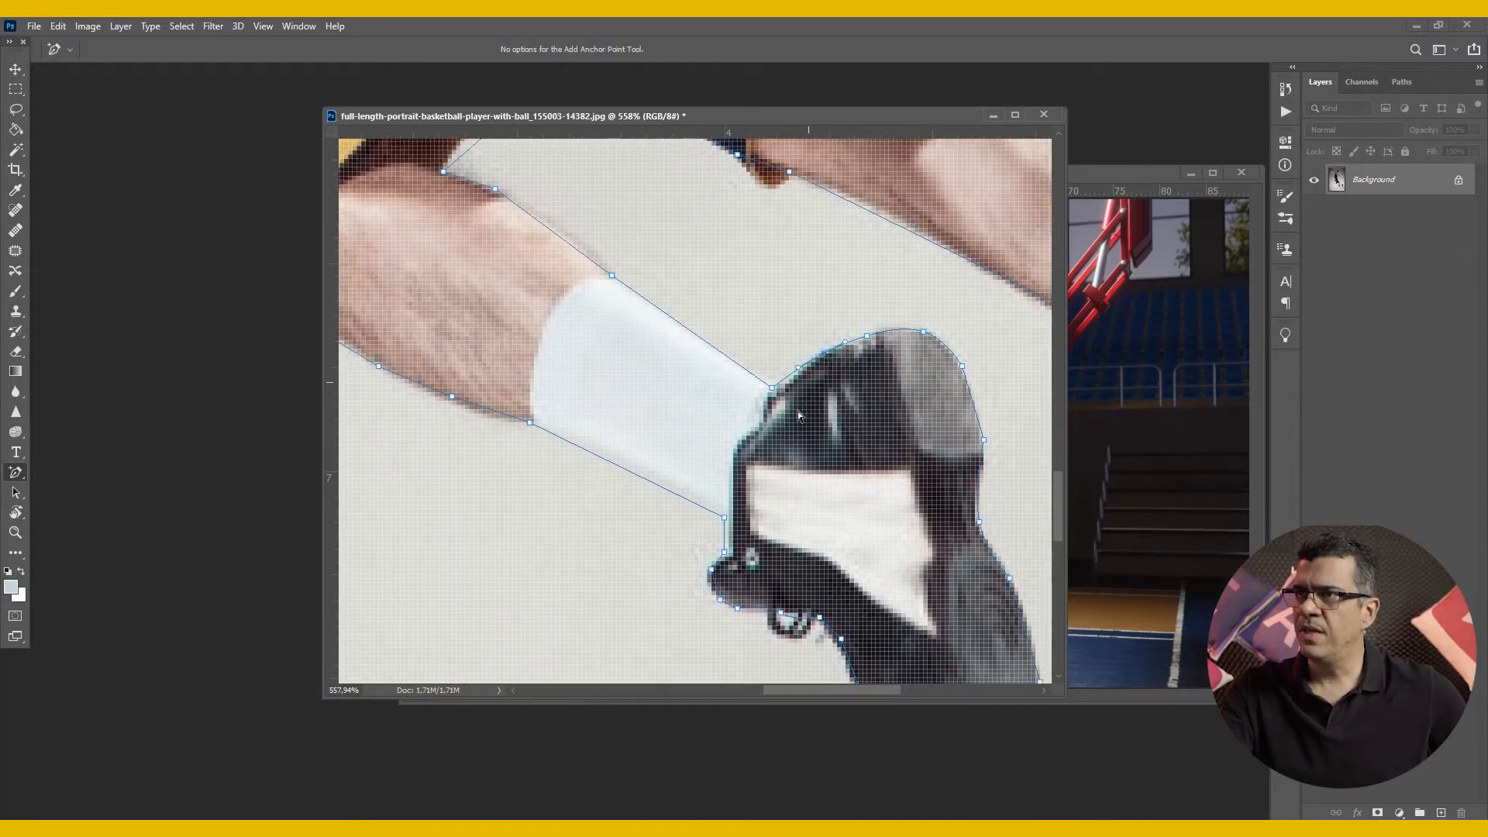
Step: Curve the path along the upper edge of the left calf and the shorts' hem between the legs
drag(777, 500, 656, 375)
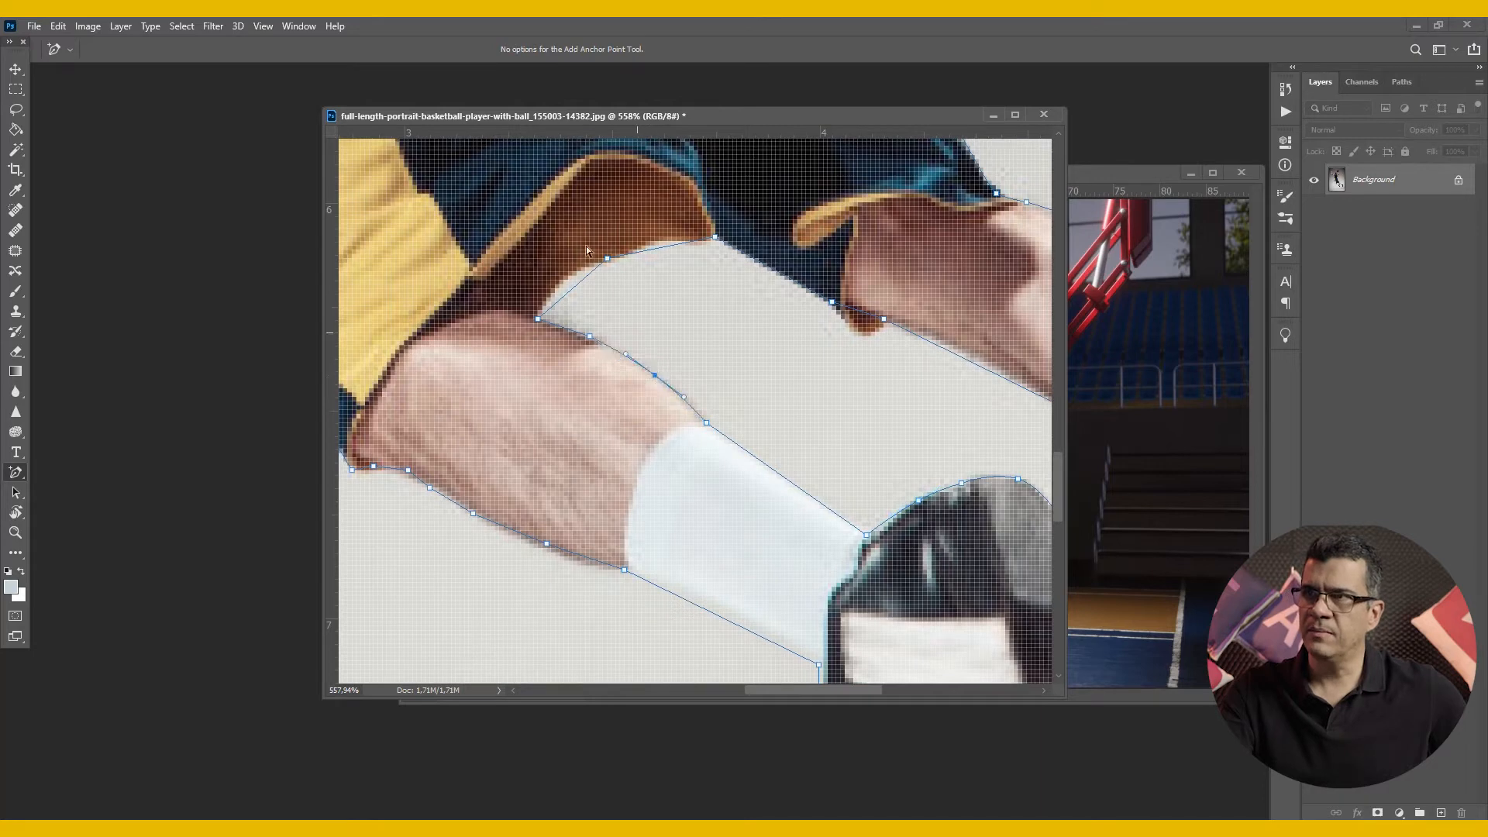
drag(568, 295, 563, 284)
drag(664, 250, 663, 245)
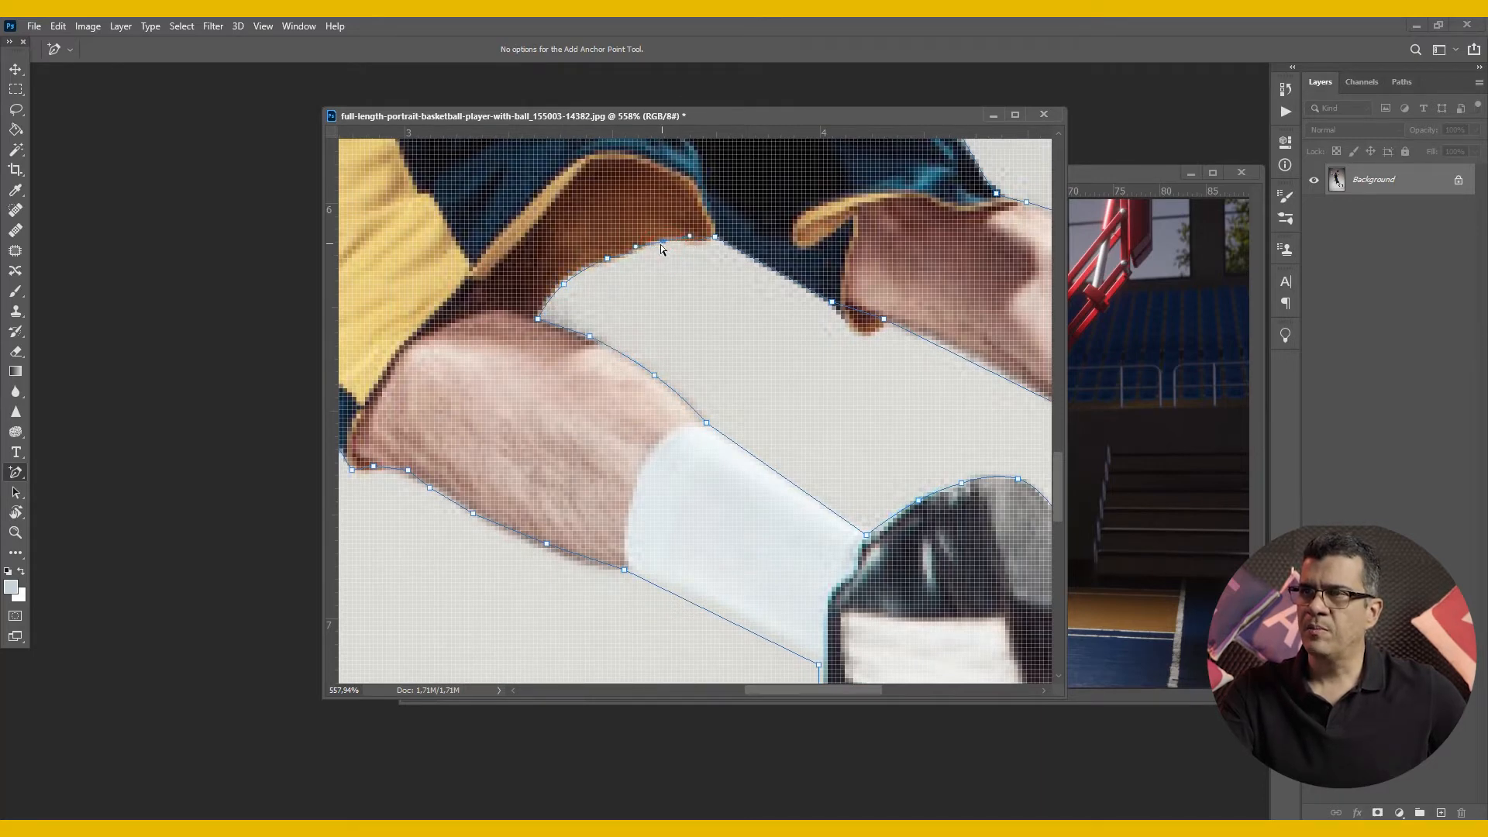
Step: Move the path outward along the lower edge of the left calf and add an anchor point just before the sock
key(space)
drag(594, 379, 734, 326)
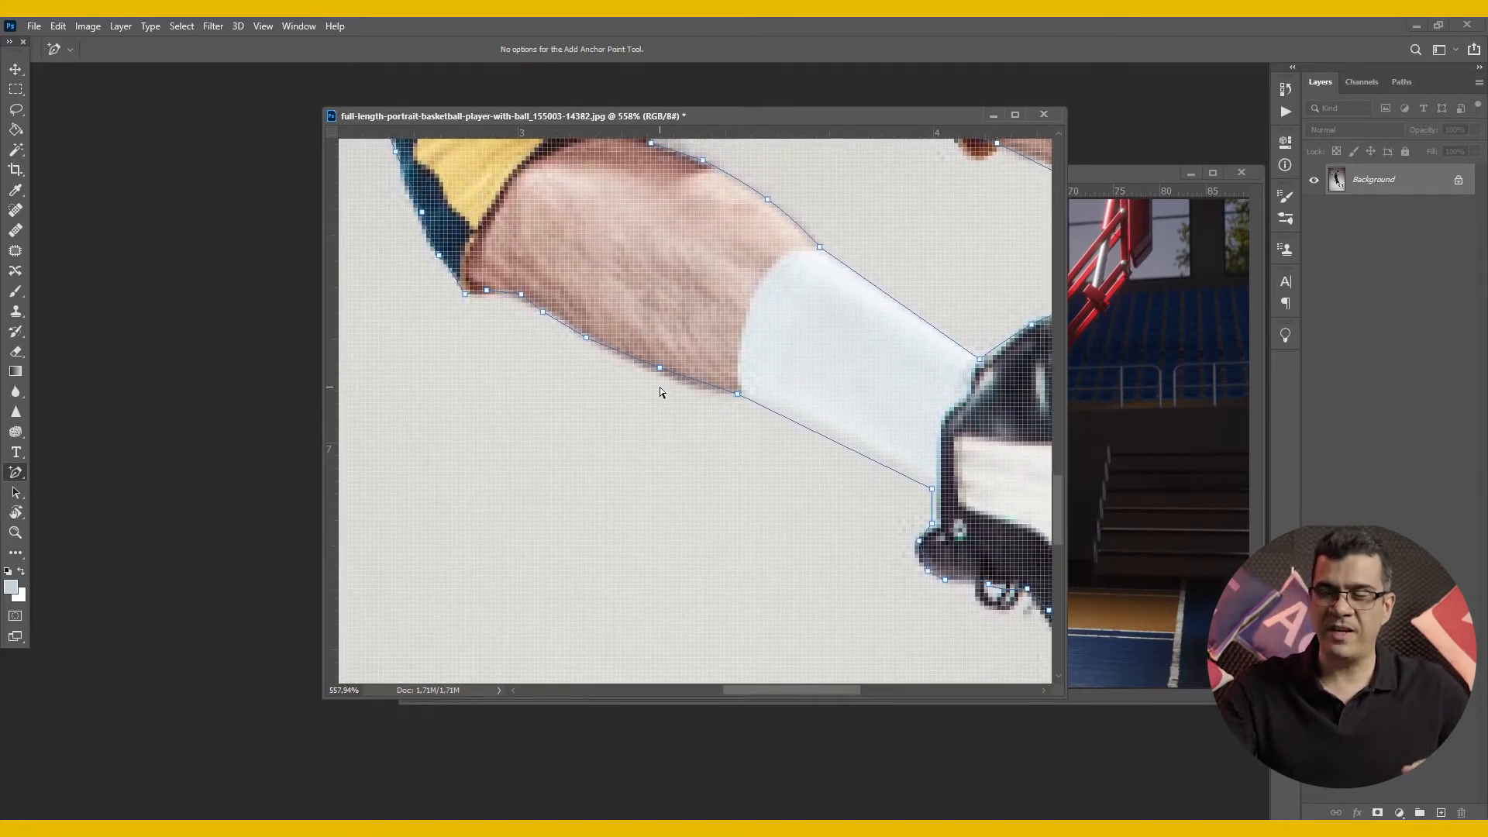
drag(659, 370, 654, 379)
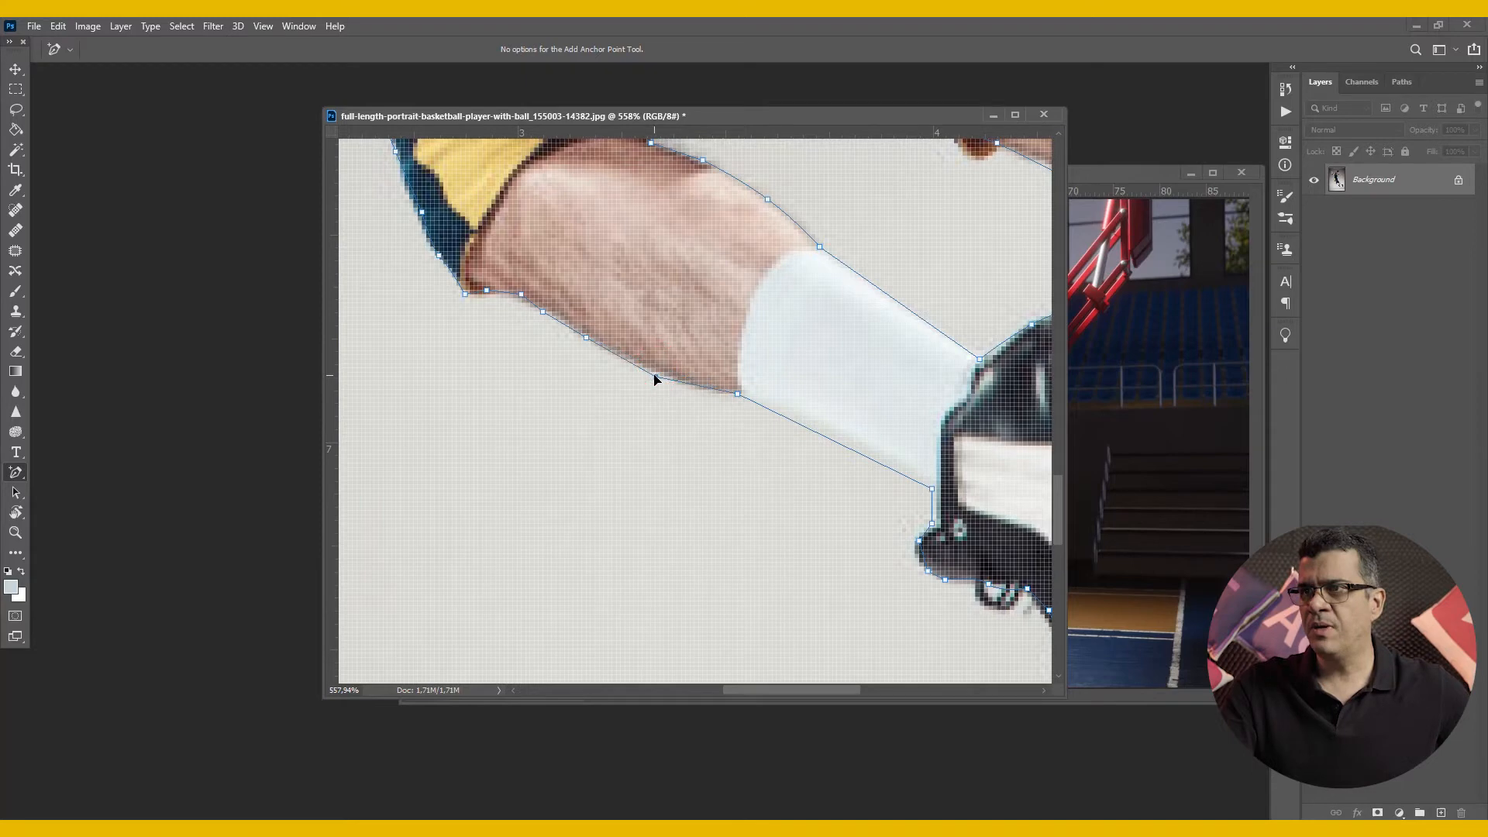
click(698, 392)
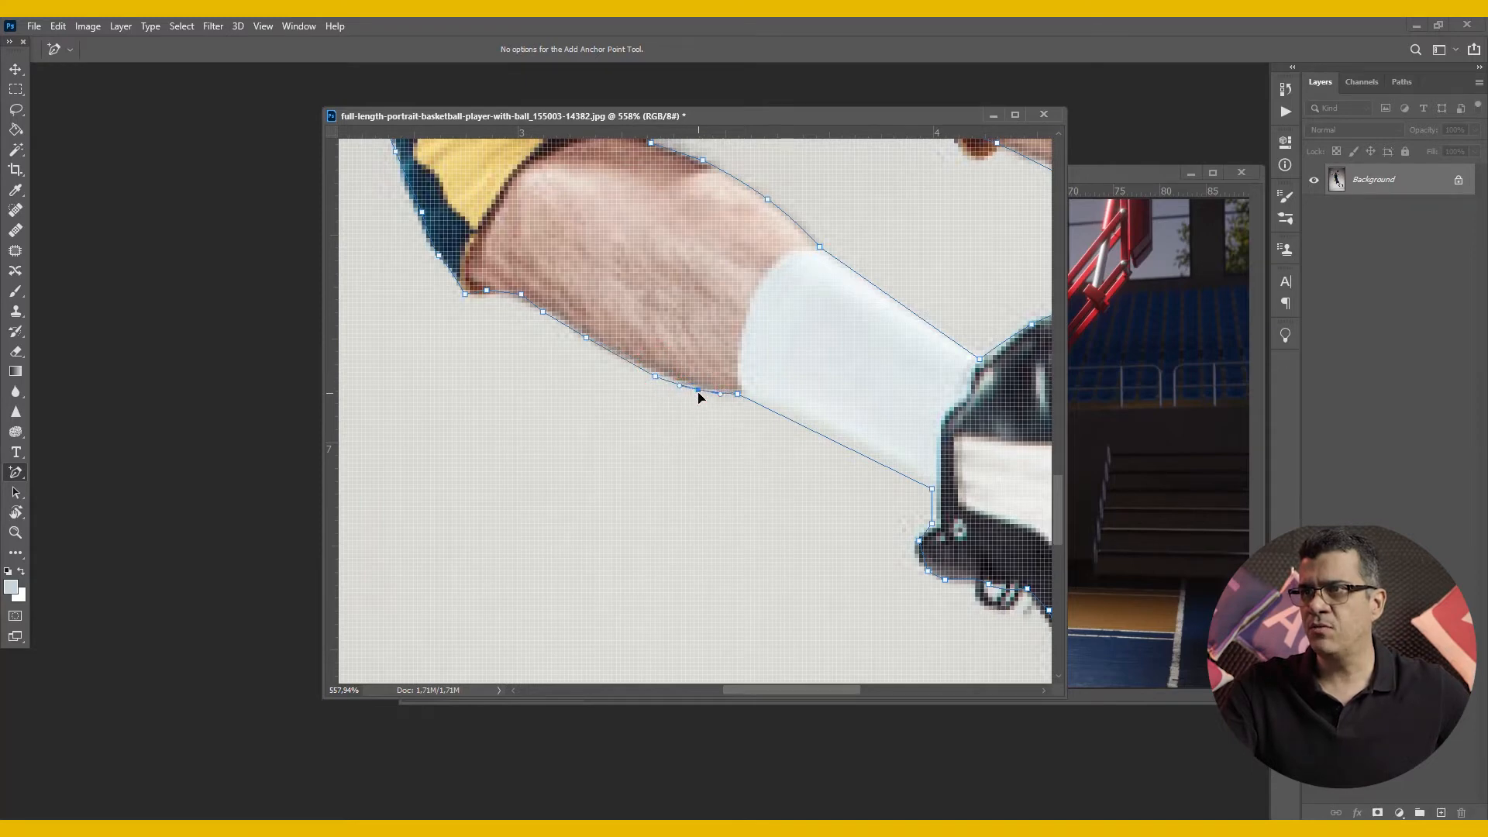
Step: Fit the whole image in view and load the Work Path as a selection
drag(545, 312, 814, 427)
drag(597, 203, 661, 578)
drag(635, 279, 751, 581)
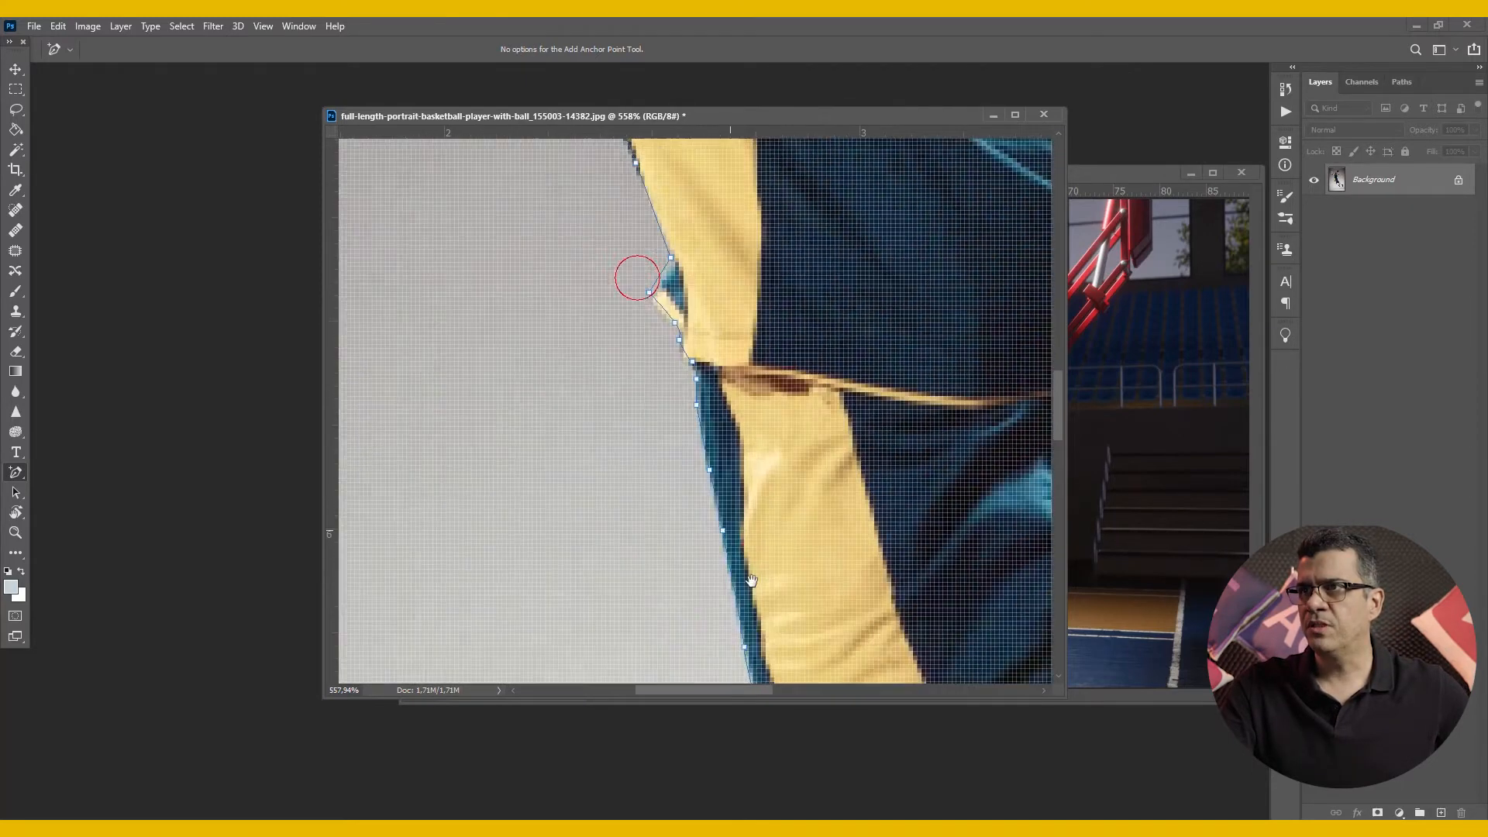
key(ctrl+0)
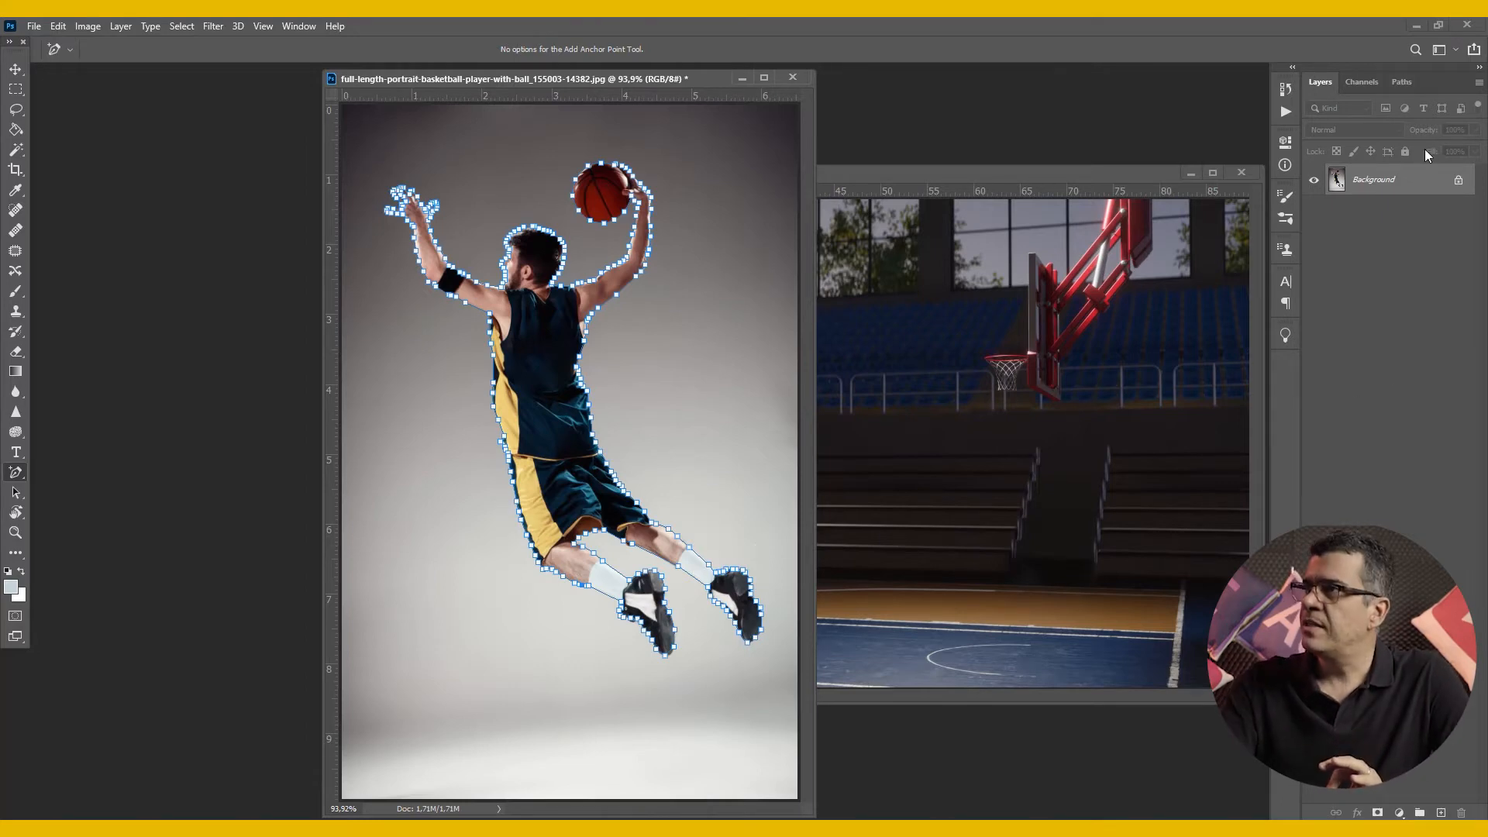
click(1403, 82)
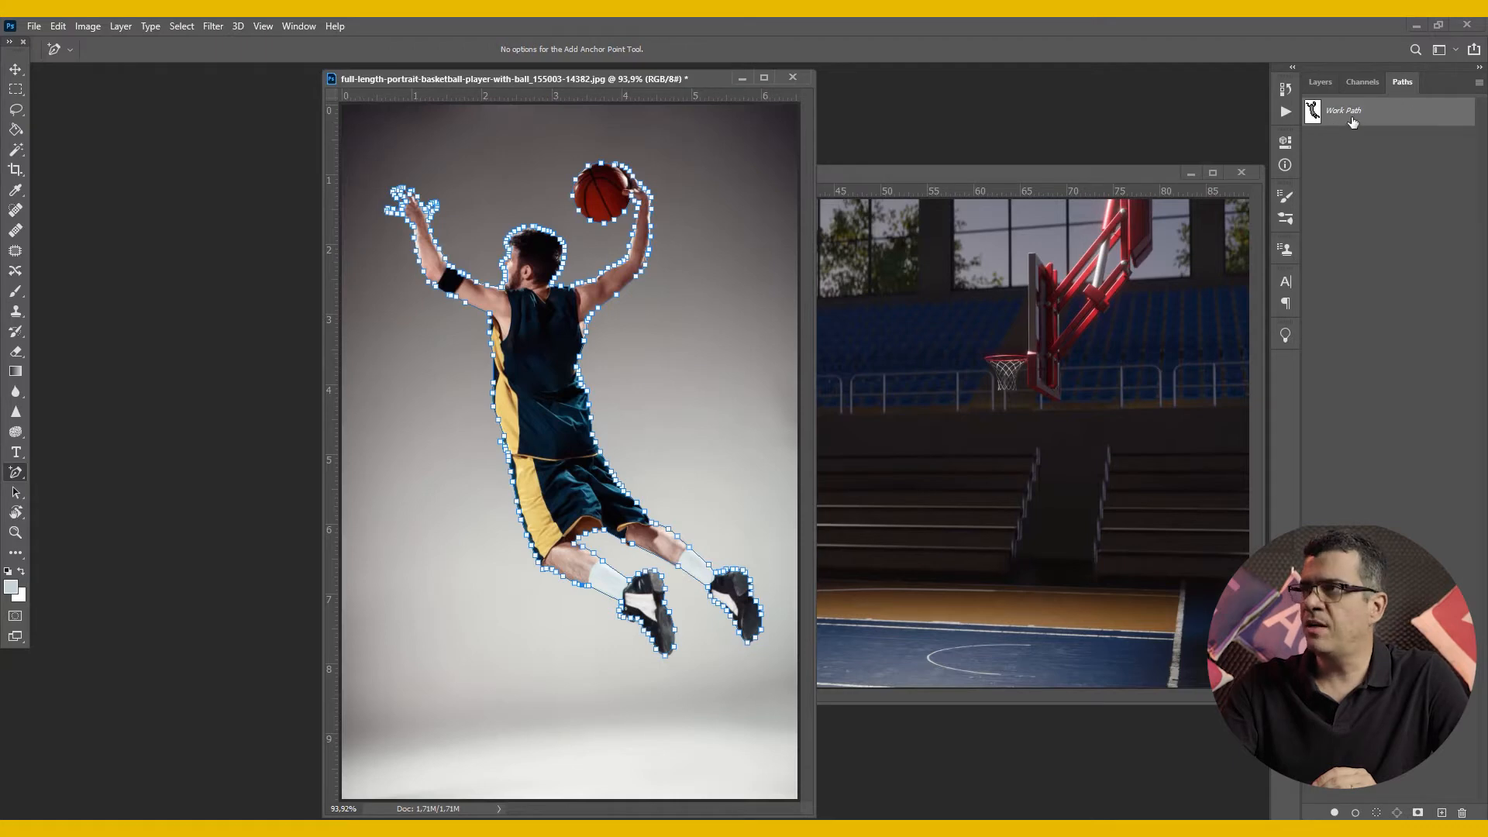
click(1377, 812)
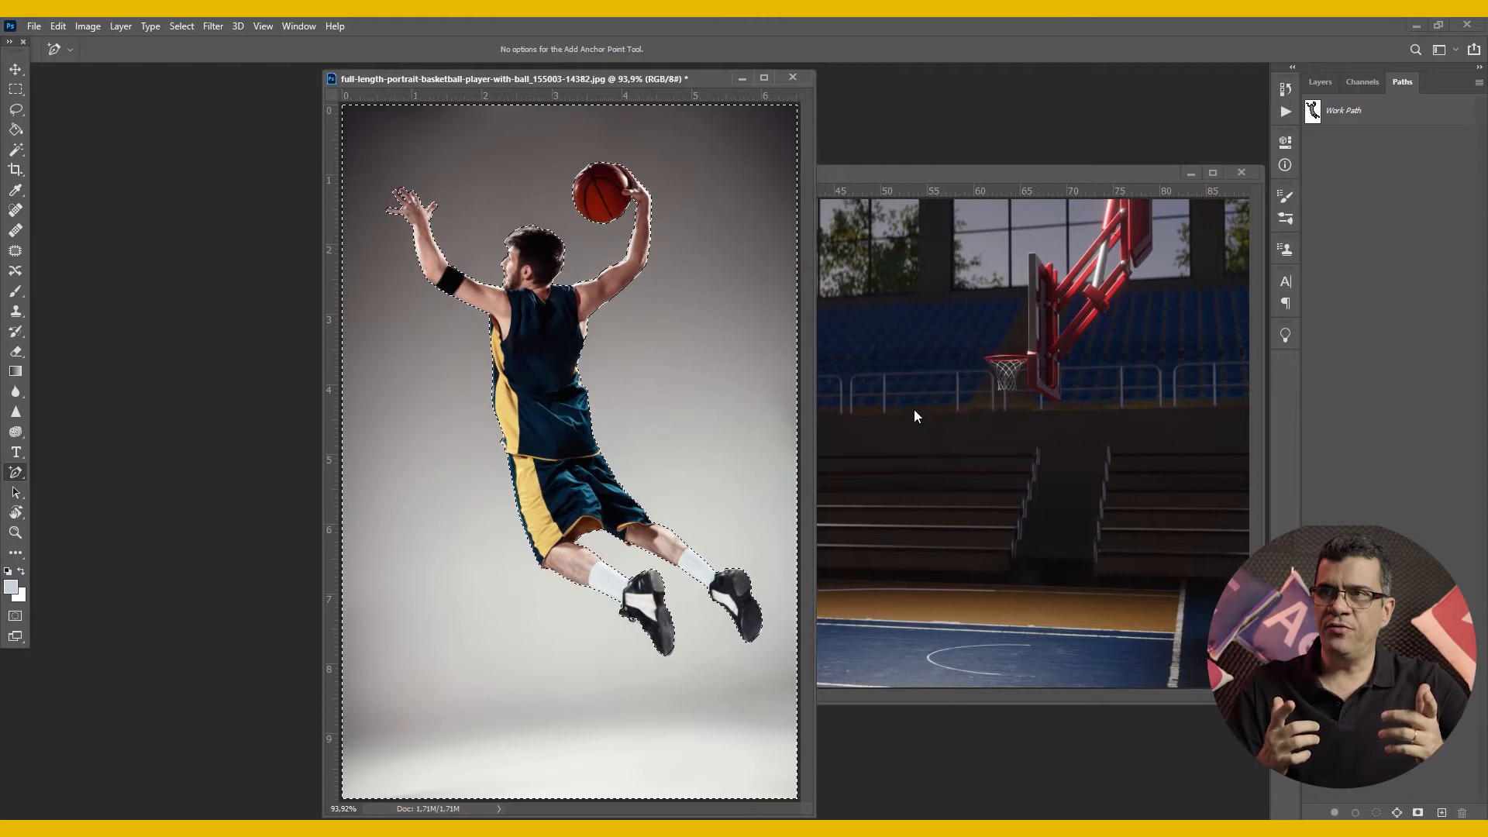
Step: Invert the selection and back again, and try moving the selected background to its own layer with Layer Via Cut
key(ctrl+shift+i)
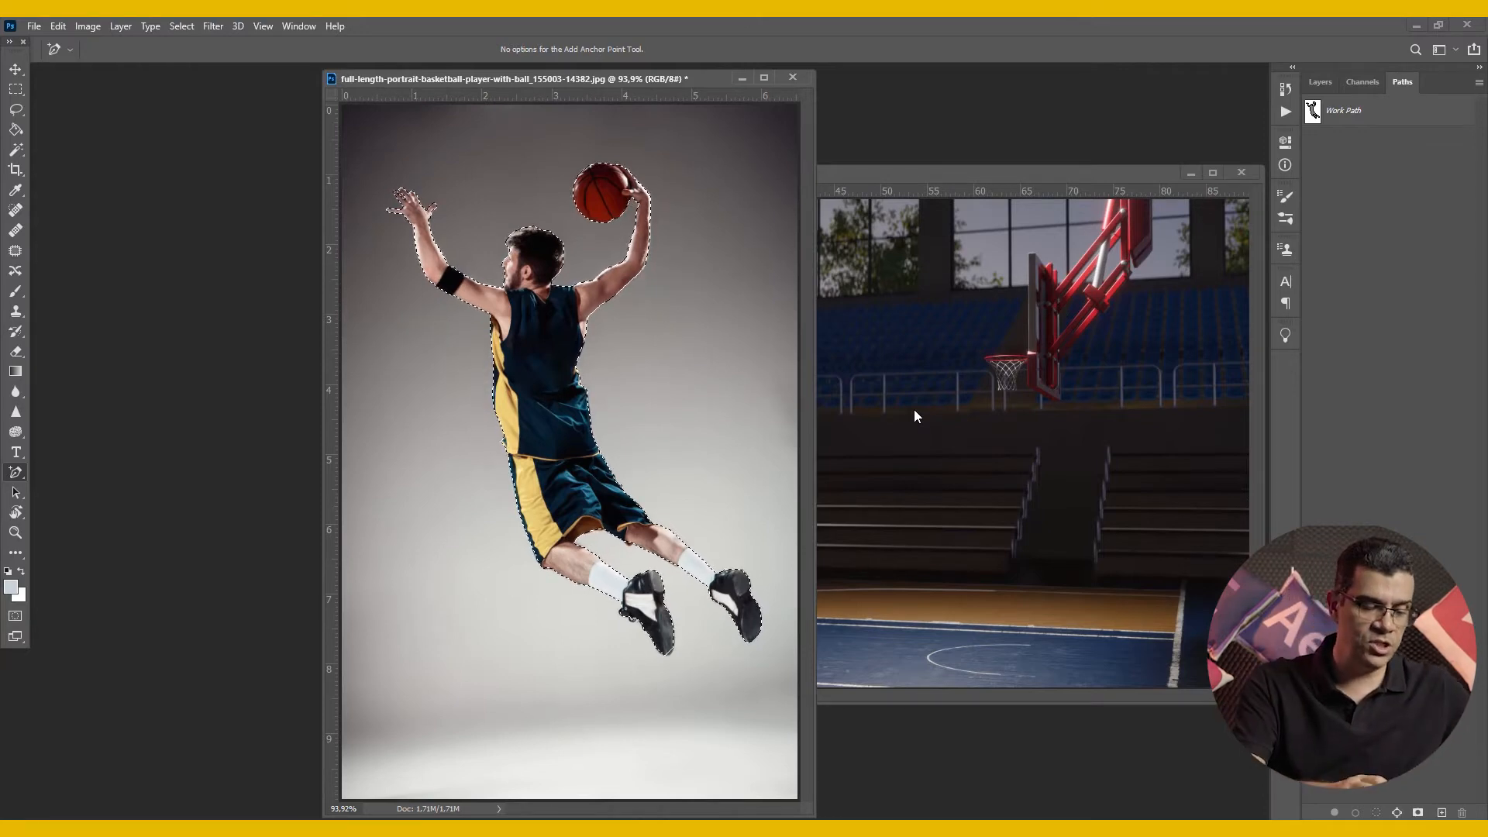
key(ctrl+shift+i)
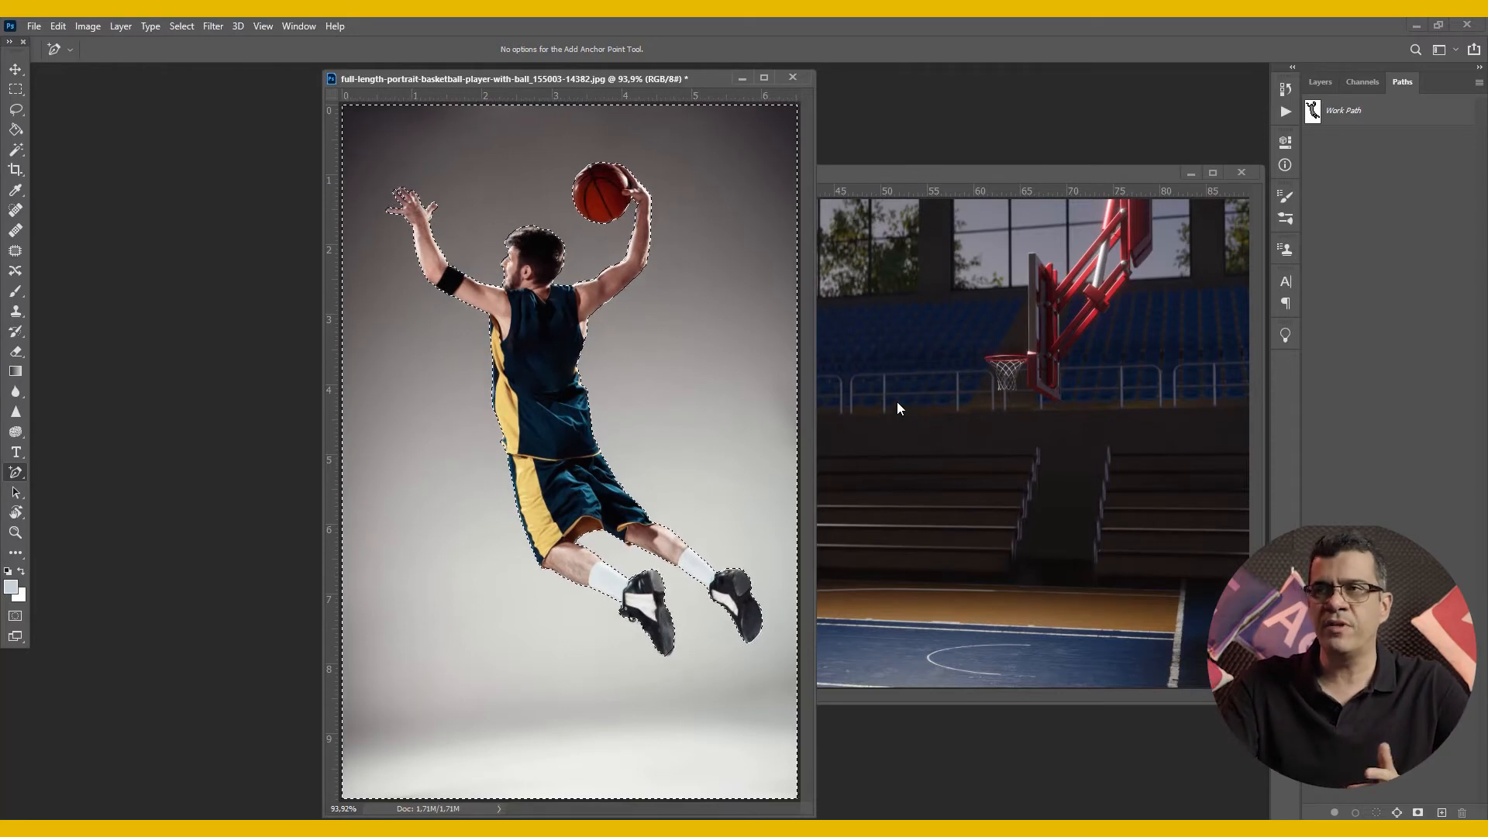
click(14, 90)
right_click(456, 137)
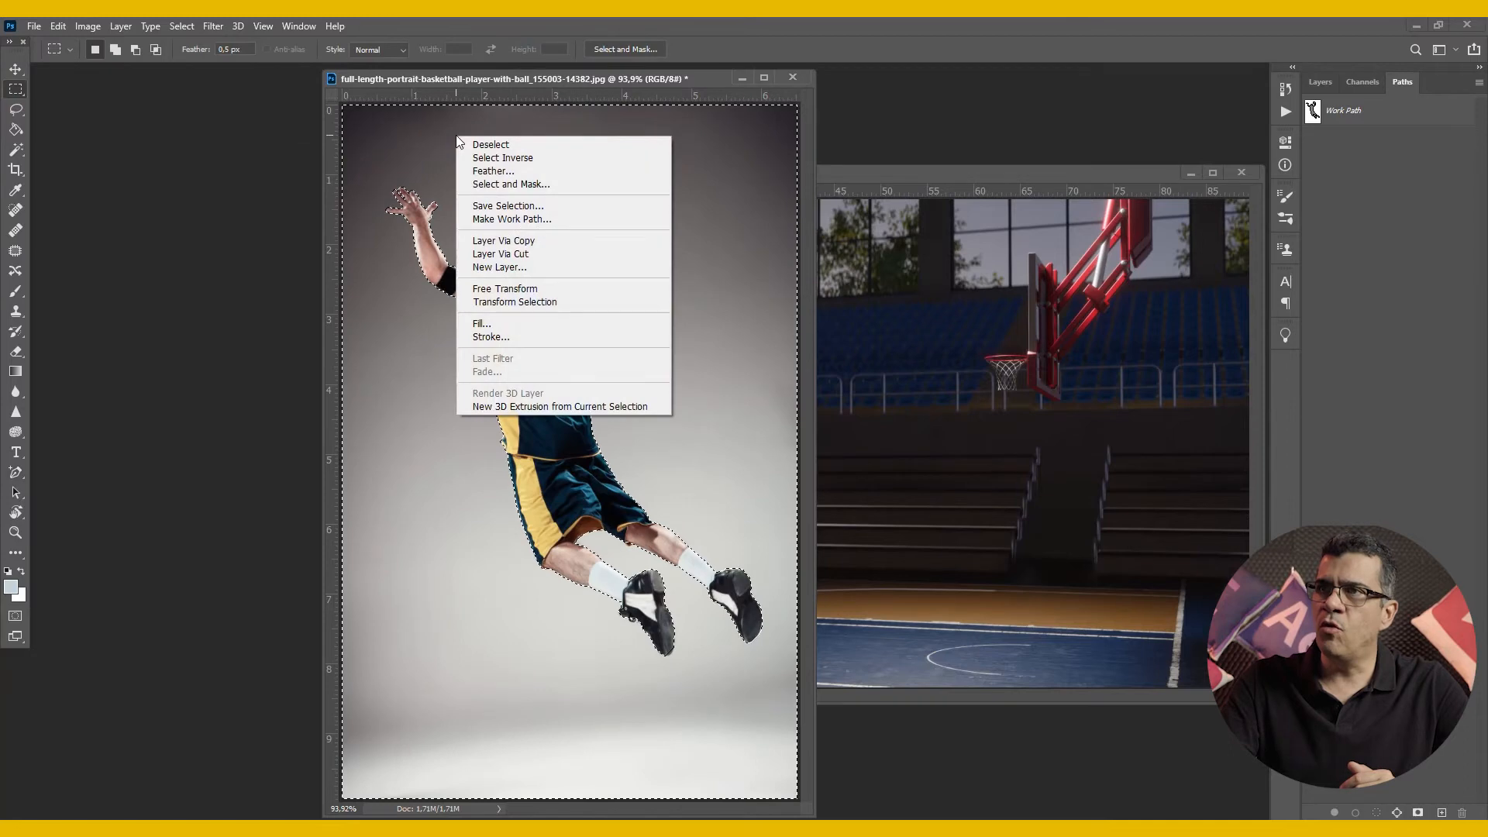
click(550, 255)
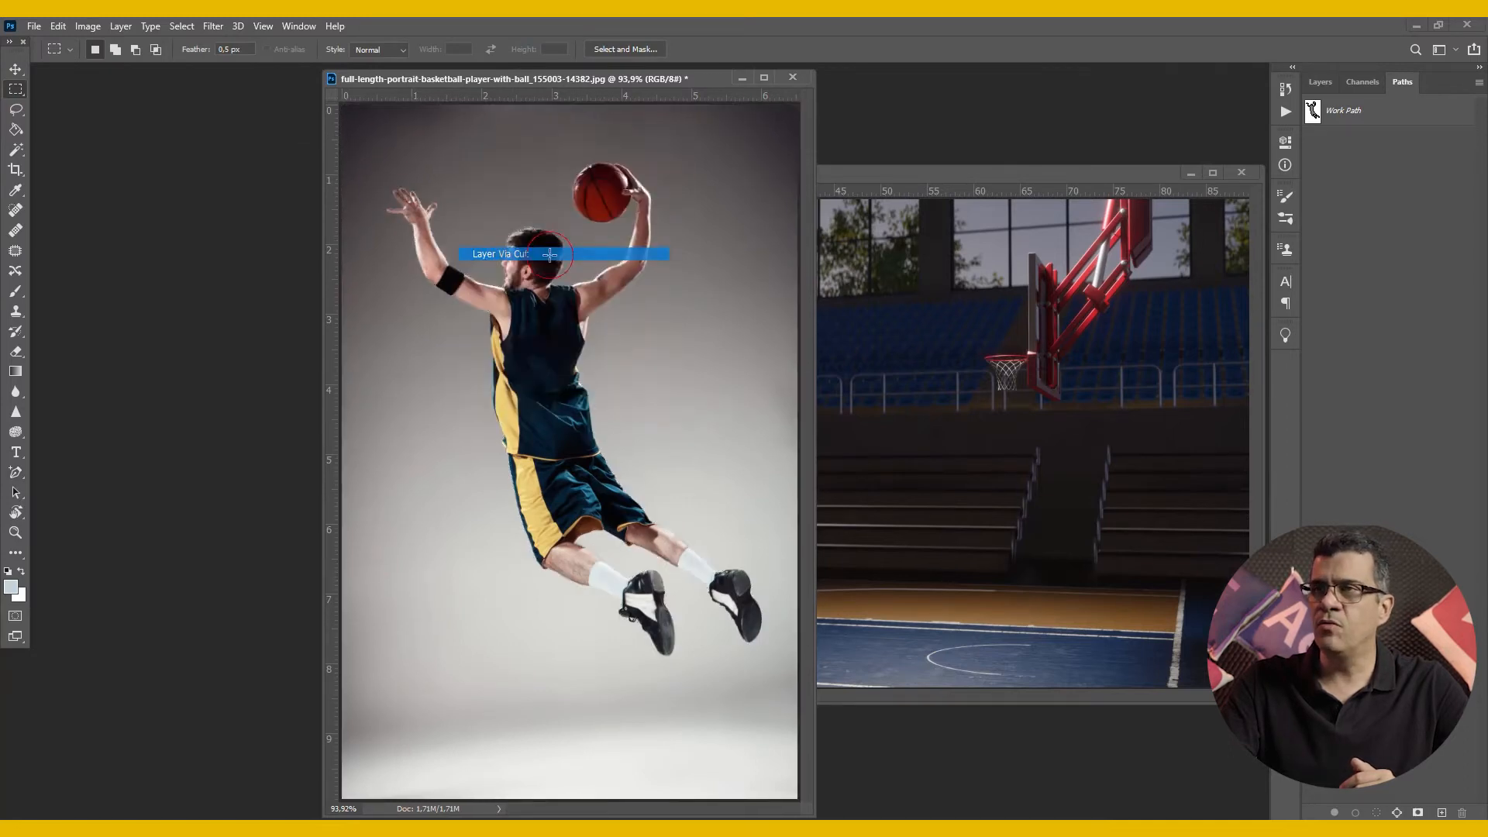
click(1323, 85)
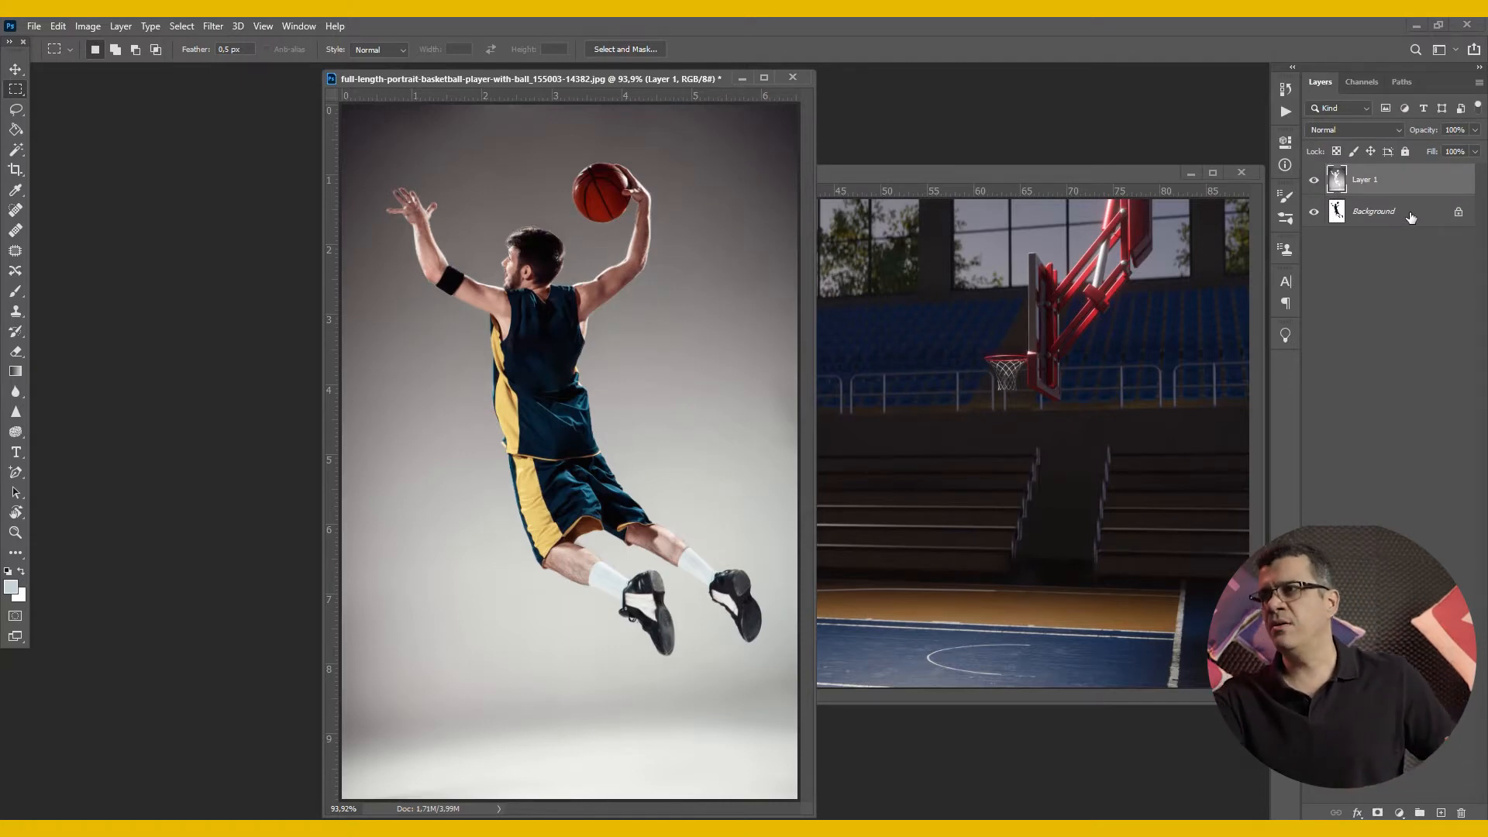
Step: Toggle the visibility of the cut background layer to check the isolated player, and undo the Layer Via Cut
click(1315, 181)
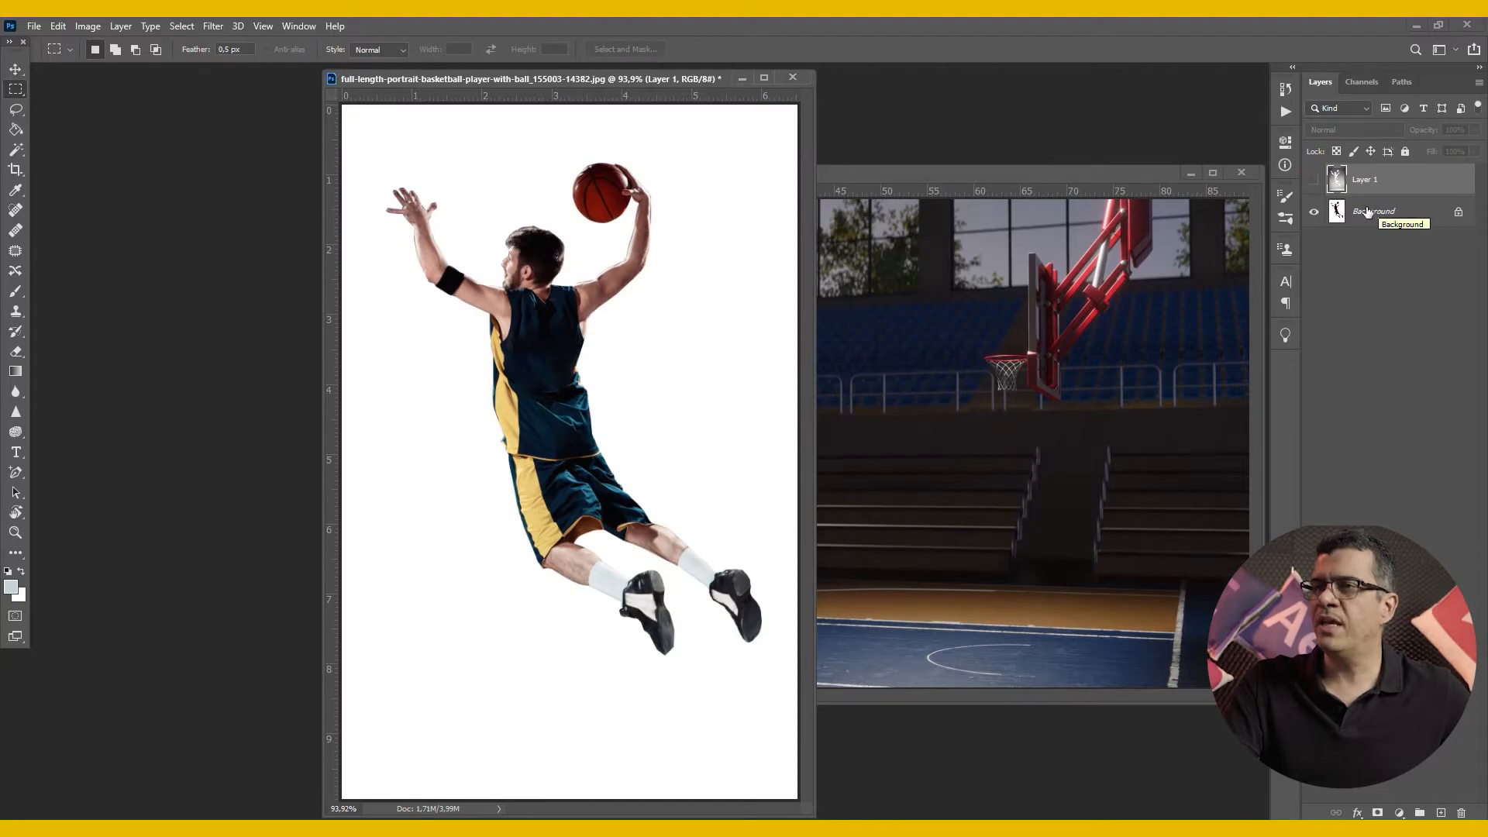
click(1314, 181)
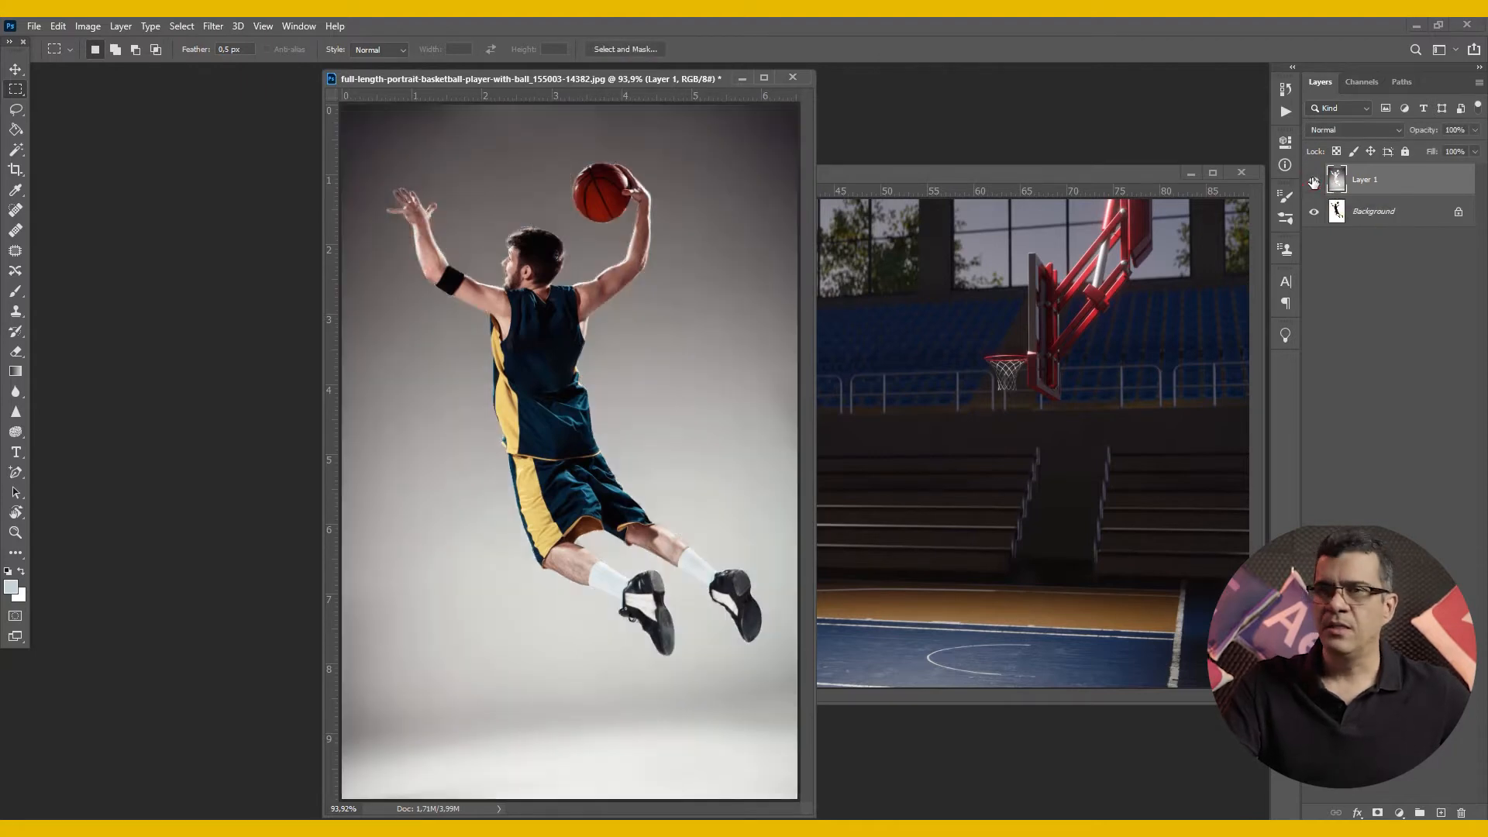
click(1314, 181)
click(1314, 181)
key(ctrl+z)
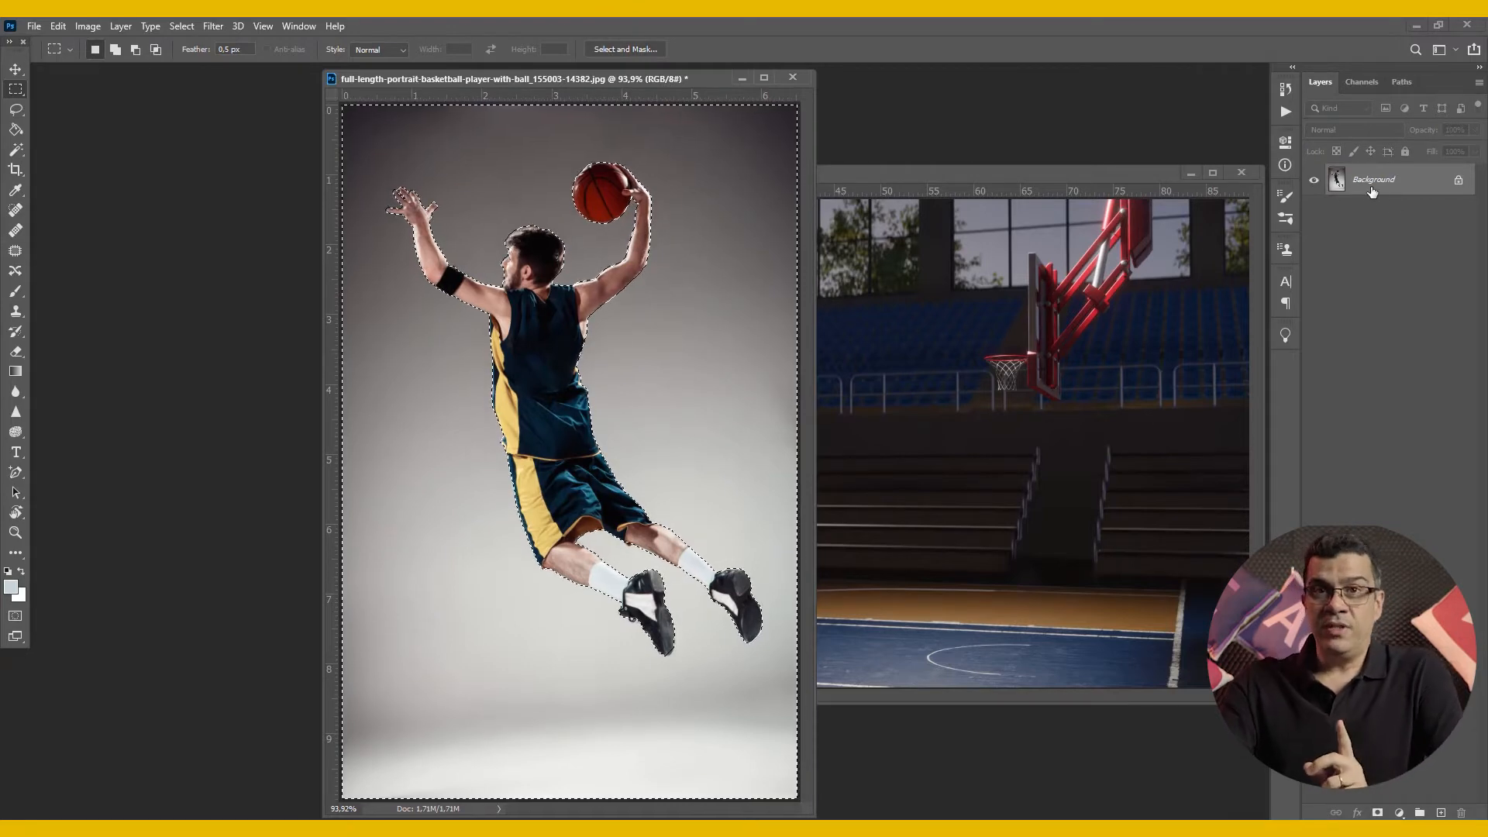
Step: Convert the locked Background of the player photo into a regular layer and feather the selection by 0.5 pixels
double_click(1415, 186)
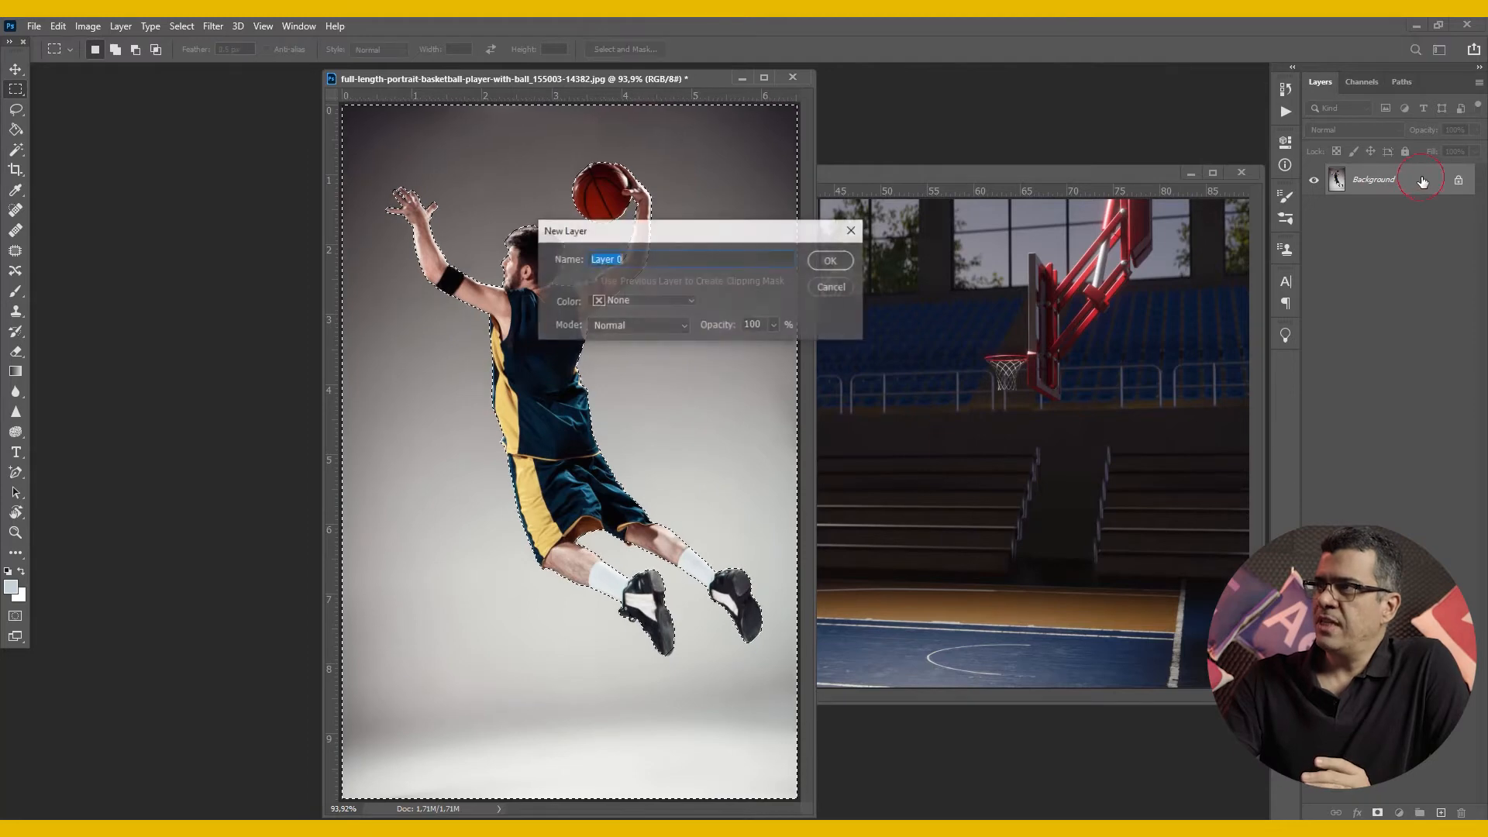
click(831, 261)
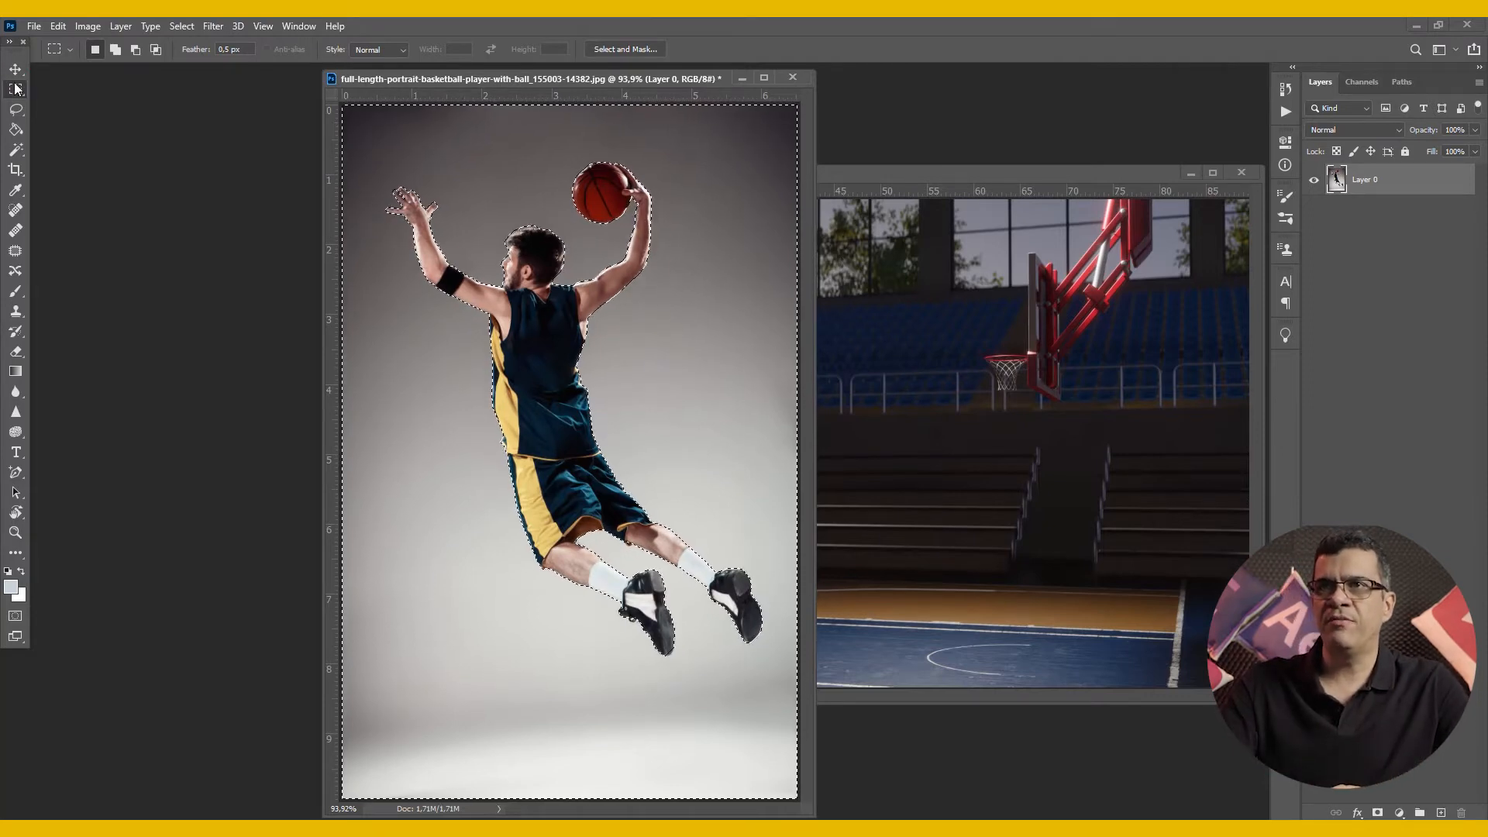
right_click(415, 127)
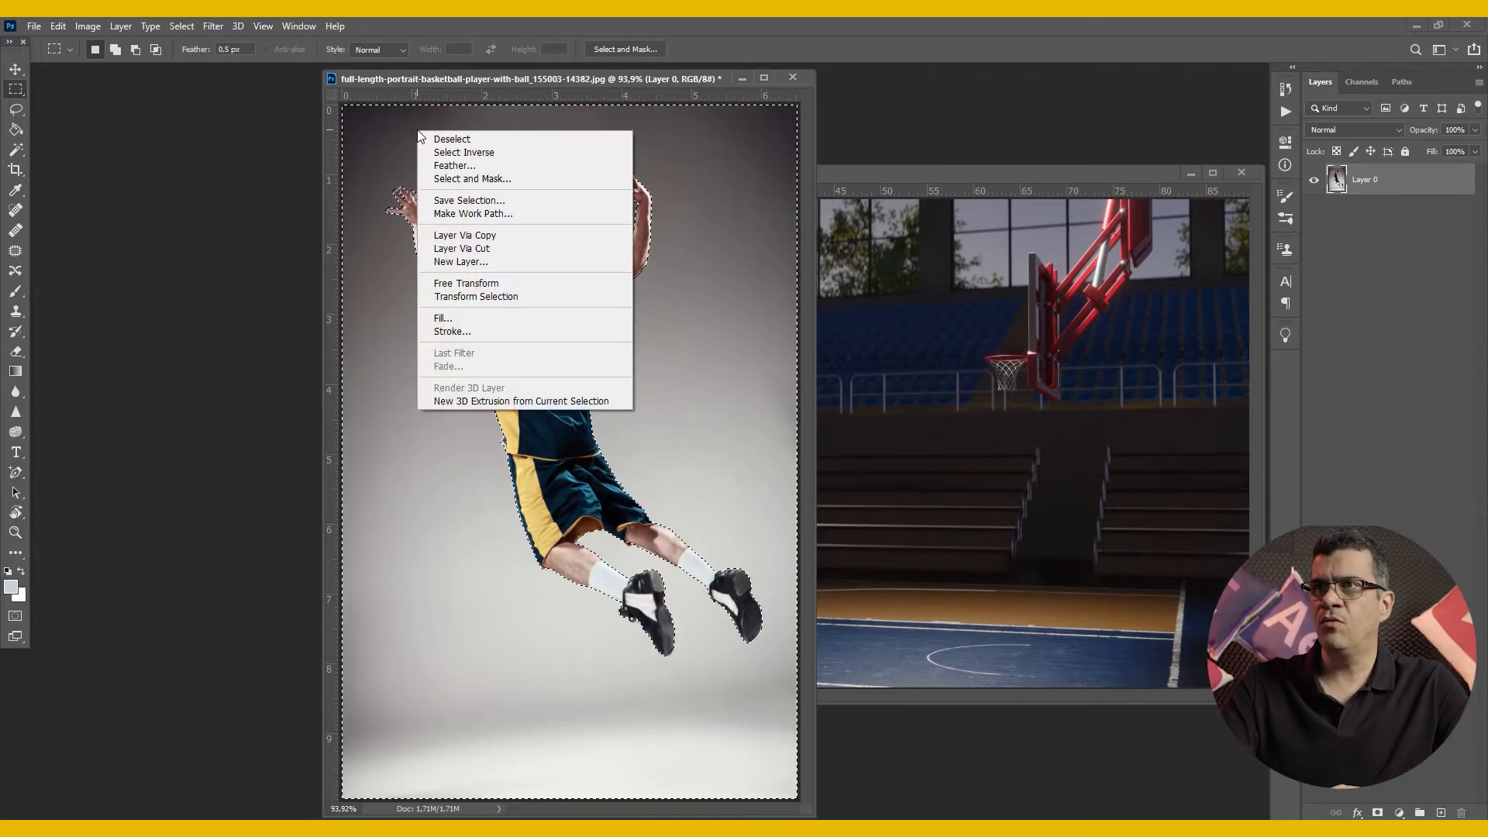
click(474, 167)
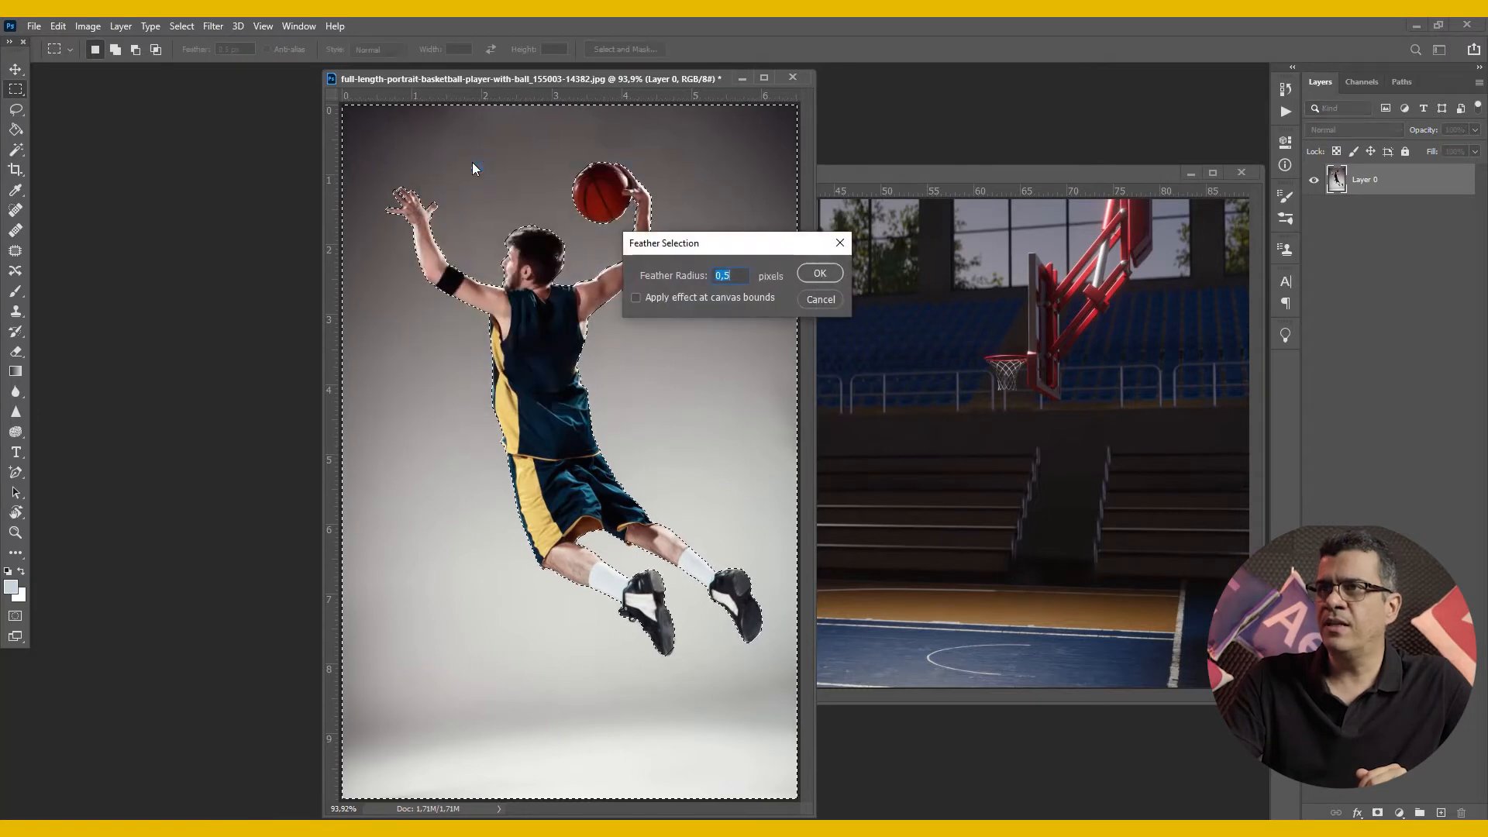
text(0,5)
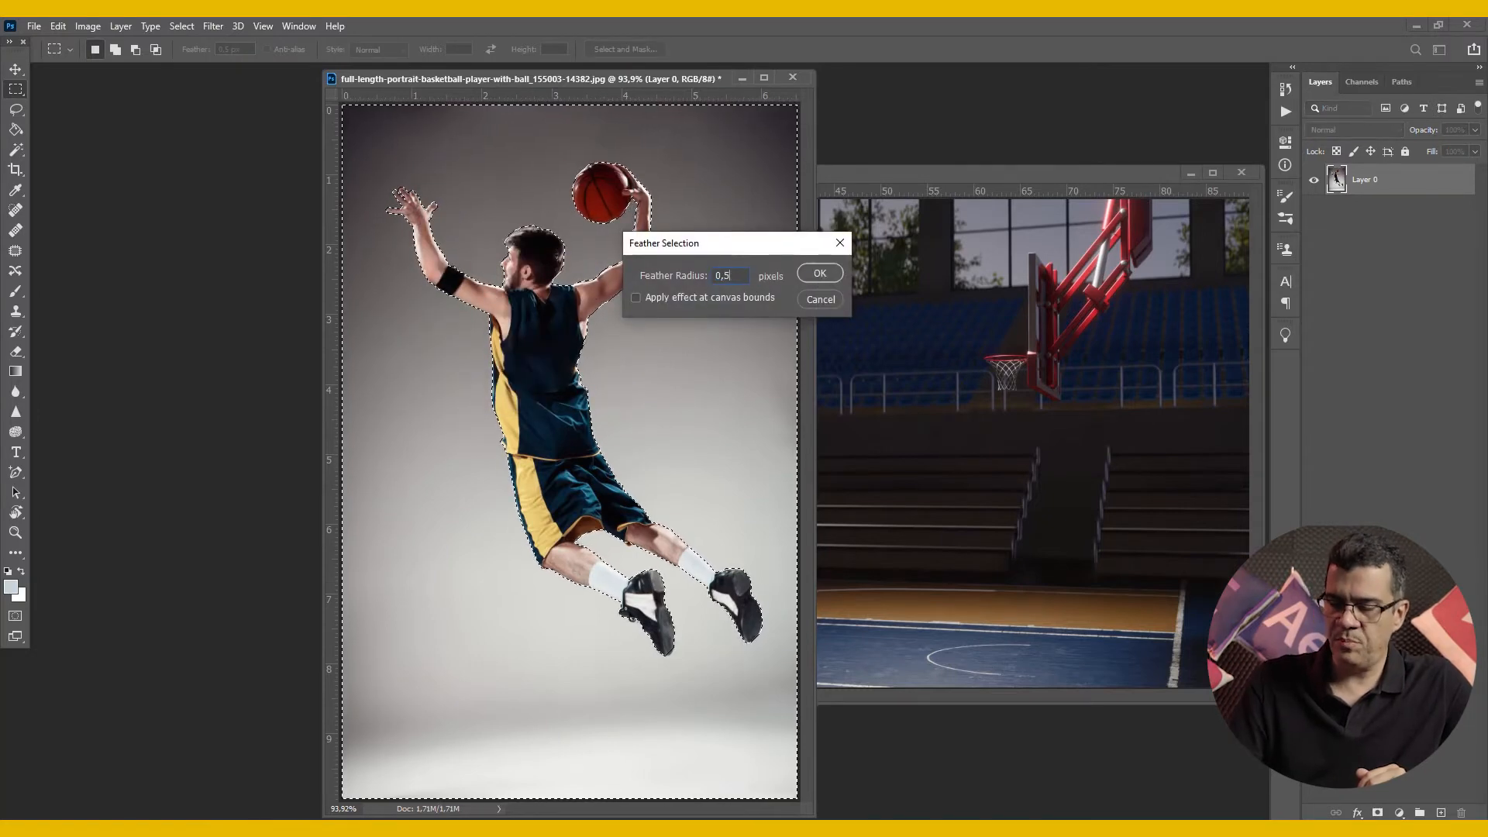
key(Return)
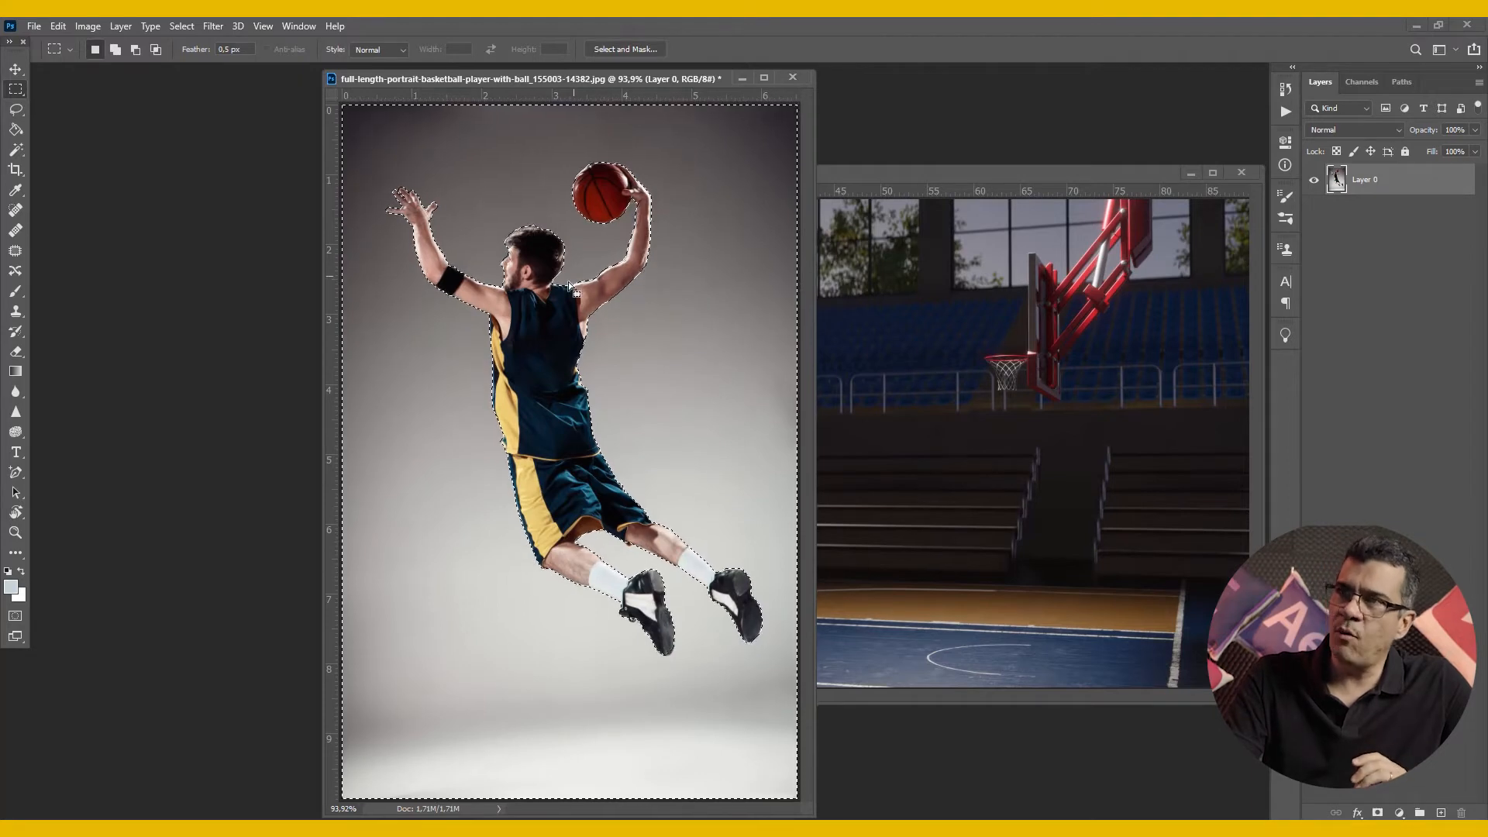
Step: Separate the selected gray backdrop with Layer Via Cut and delete the resulting layer
right_click(489, 156)
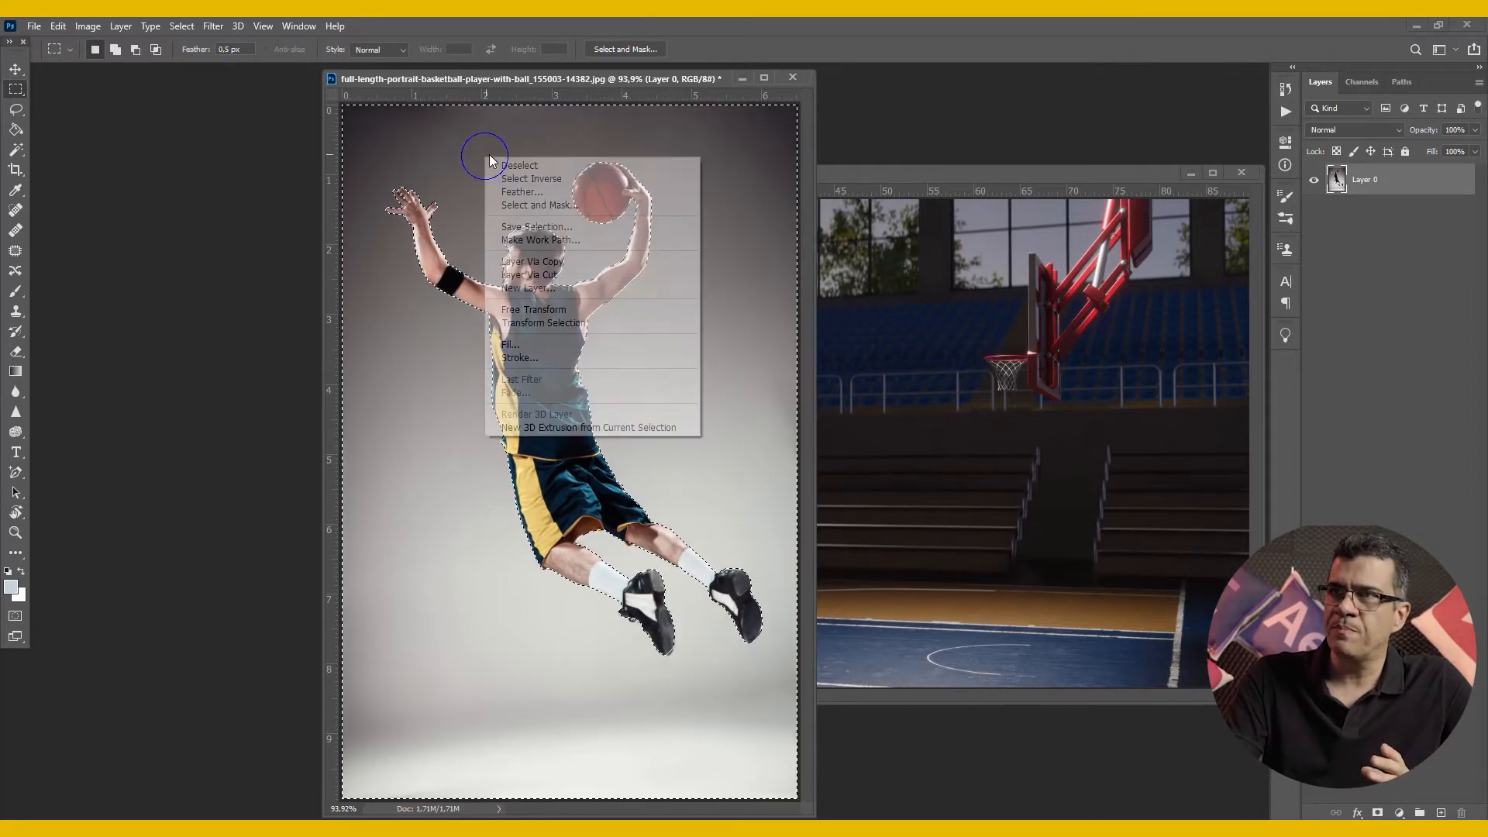
click(570, 277)
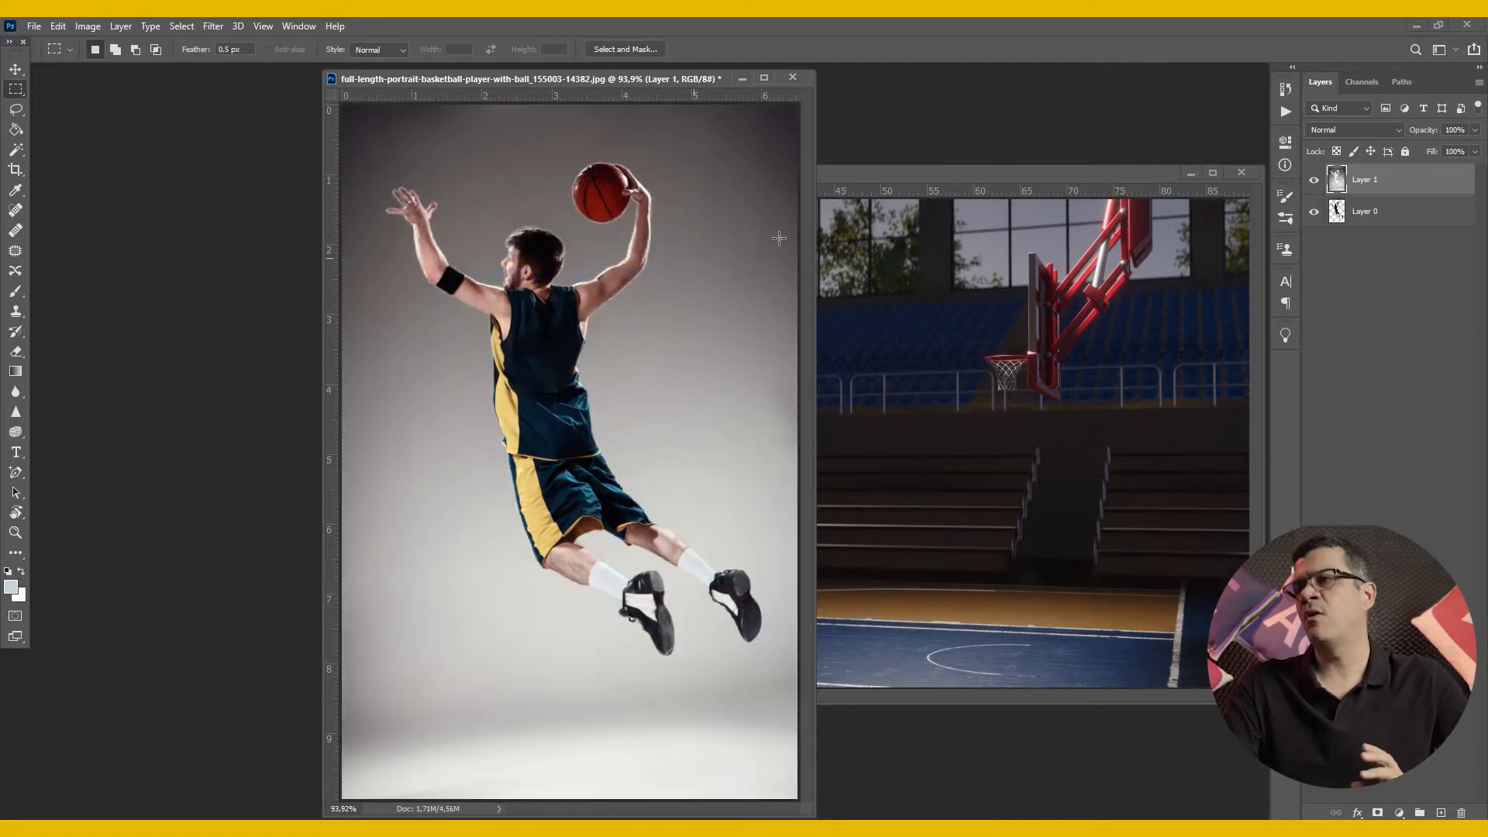
key(Delete)
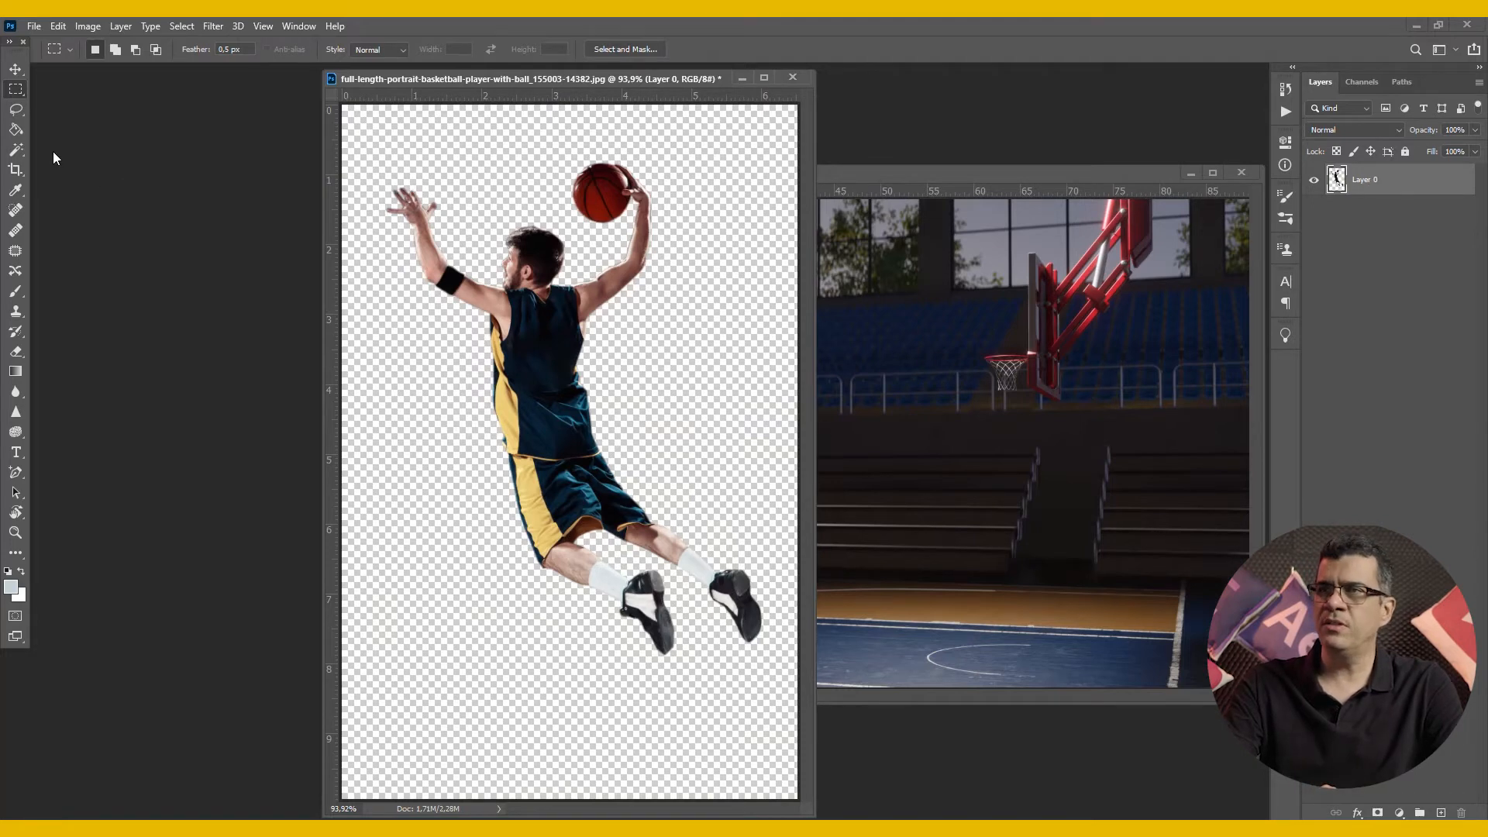
Step: Create a new 1080 x 1080 pixel document at 72 pixels/inch in RGB Color with a white background
click(15, 70)
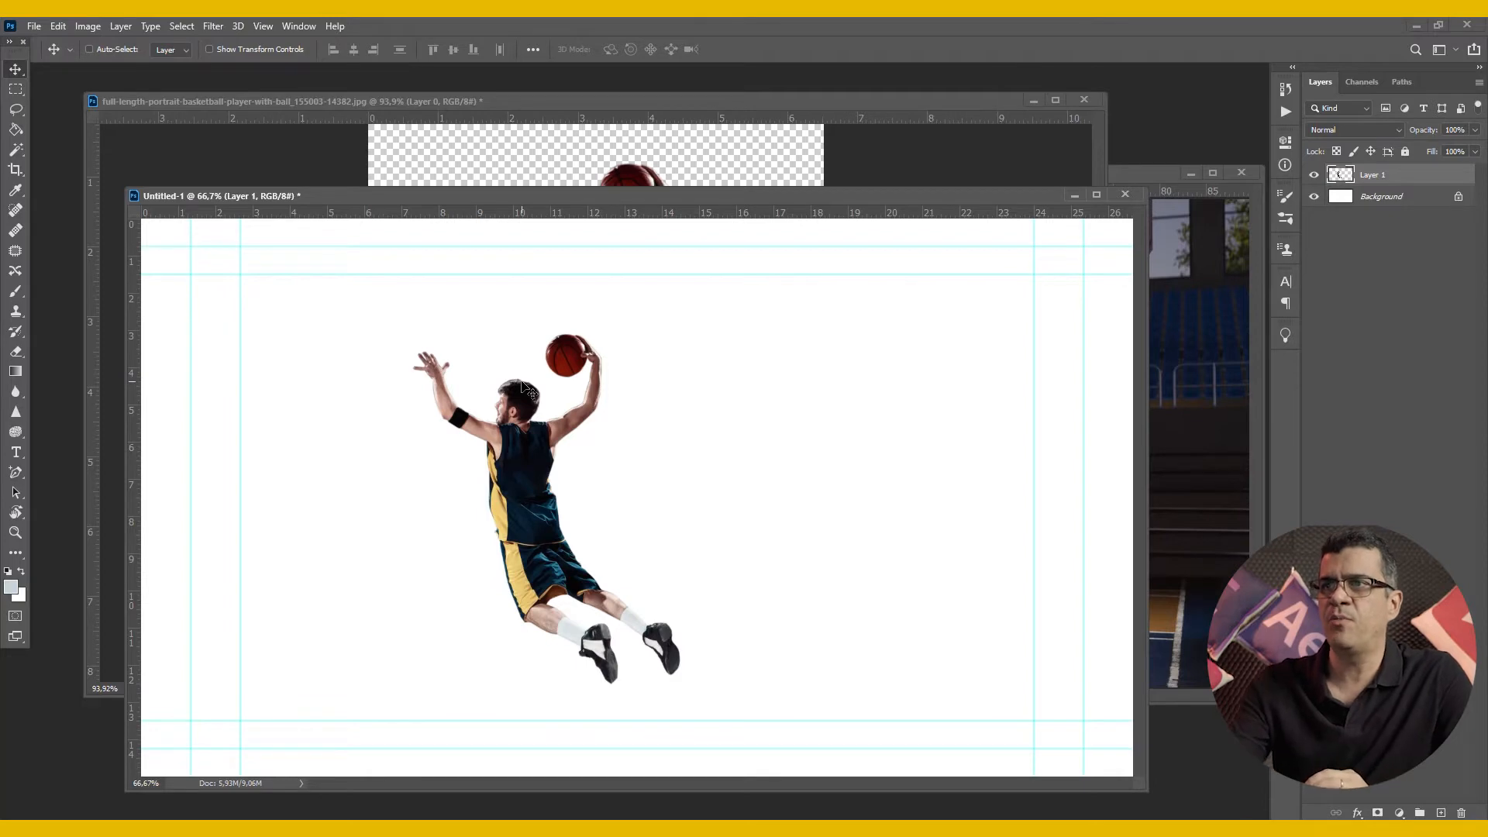
key(ctrl)
key(ctrl+n)
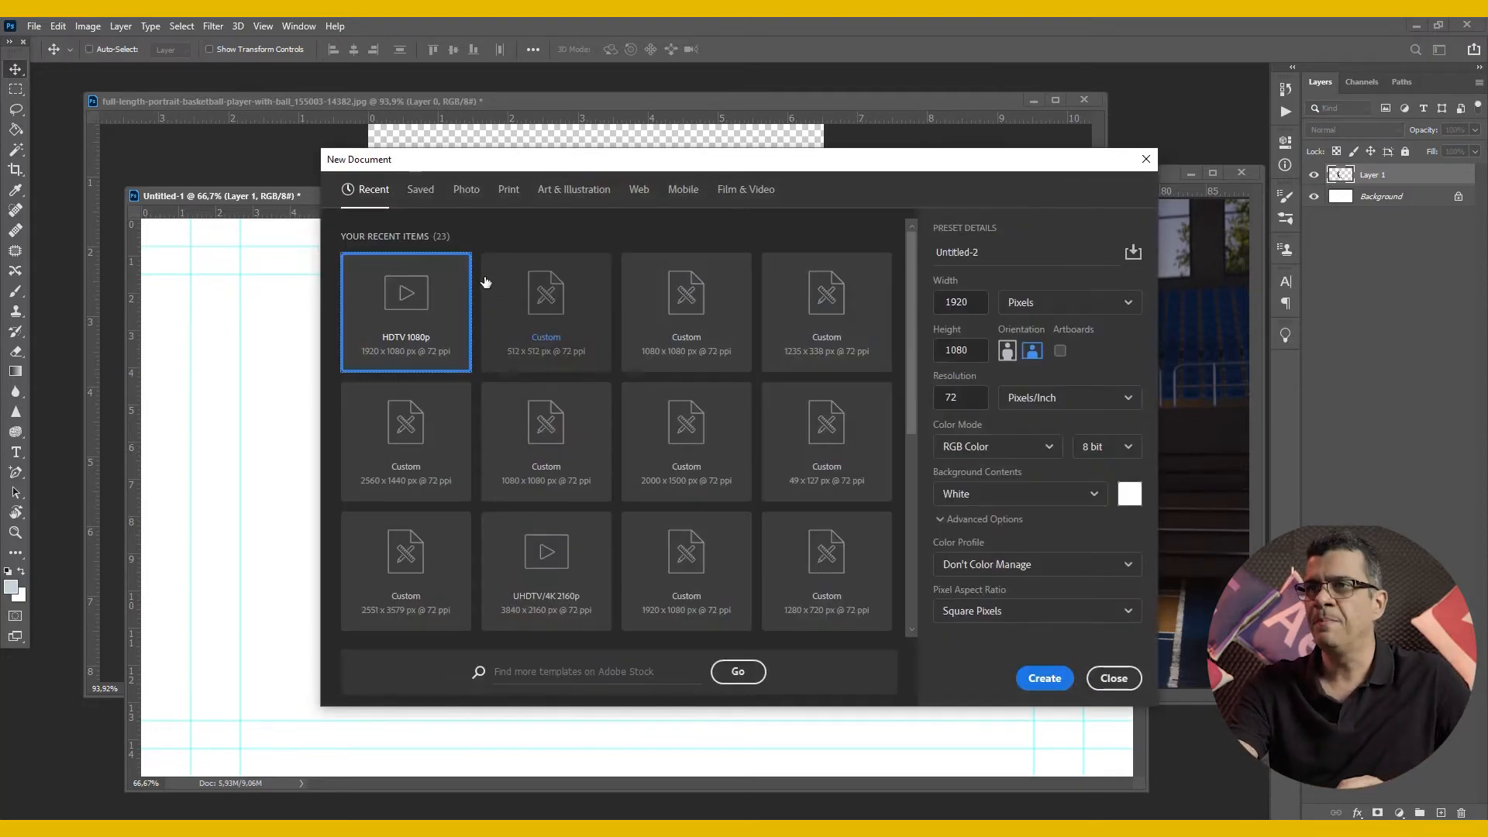
click(960, 299)
text(1080)
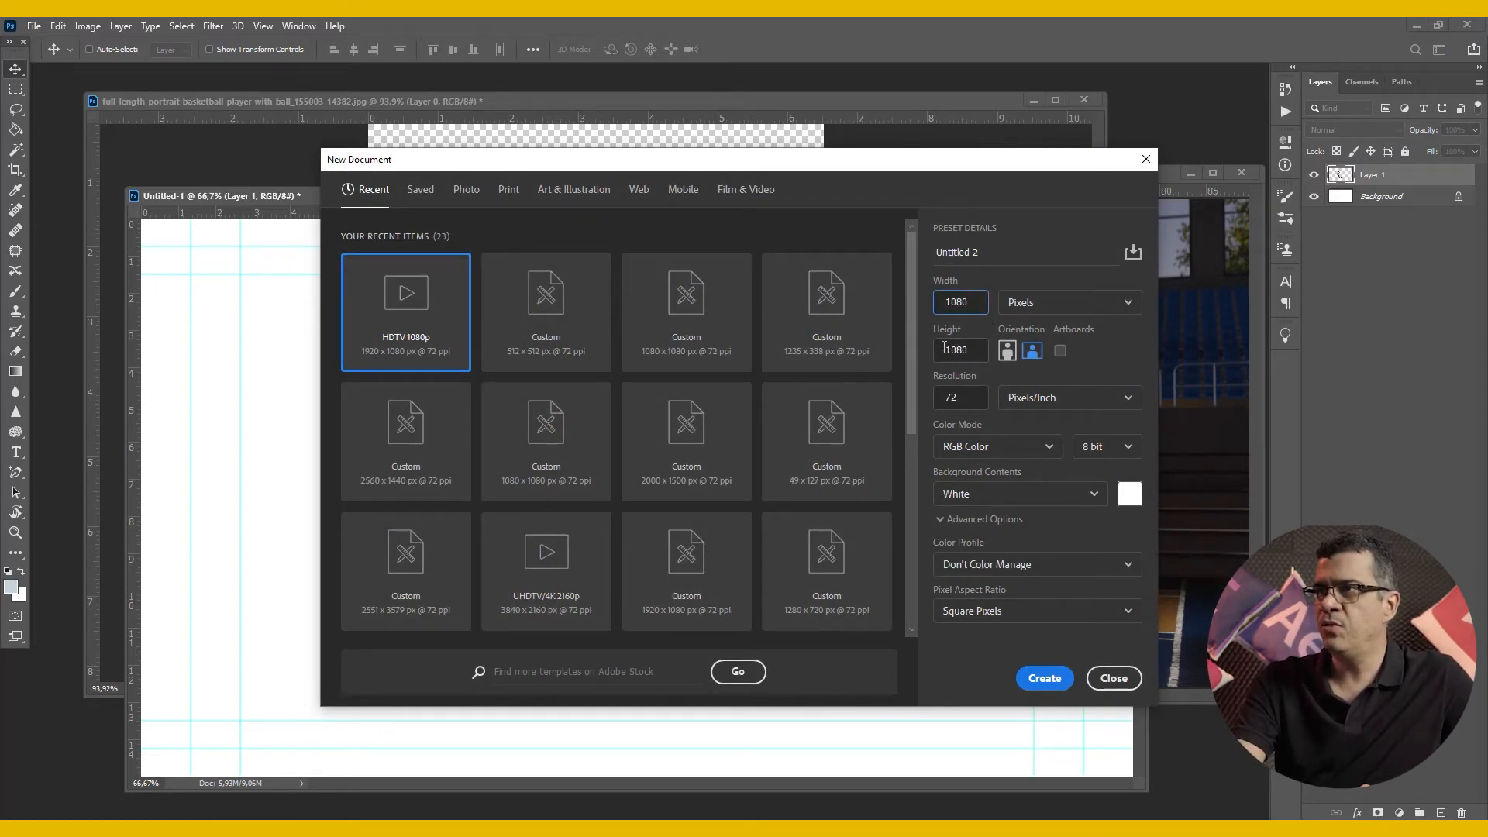
click(1007, 351)
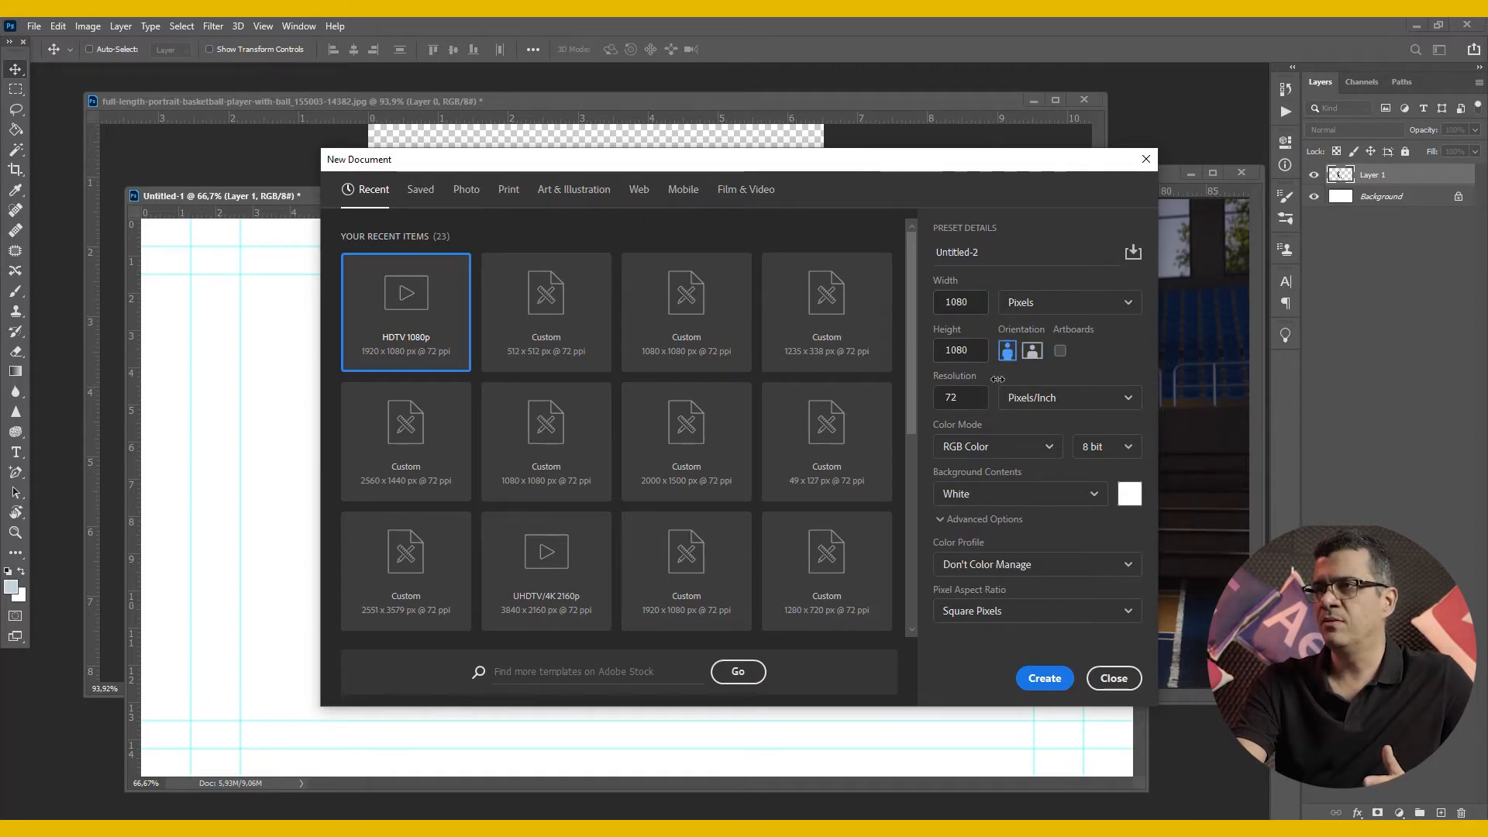
click(1053, 679)
Step: Place the new square document beside Untitled-1 and copy the cut-out player into the center of its canvas
drag(400, 219, 969, 235)
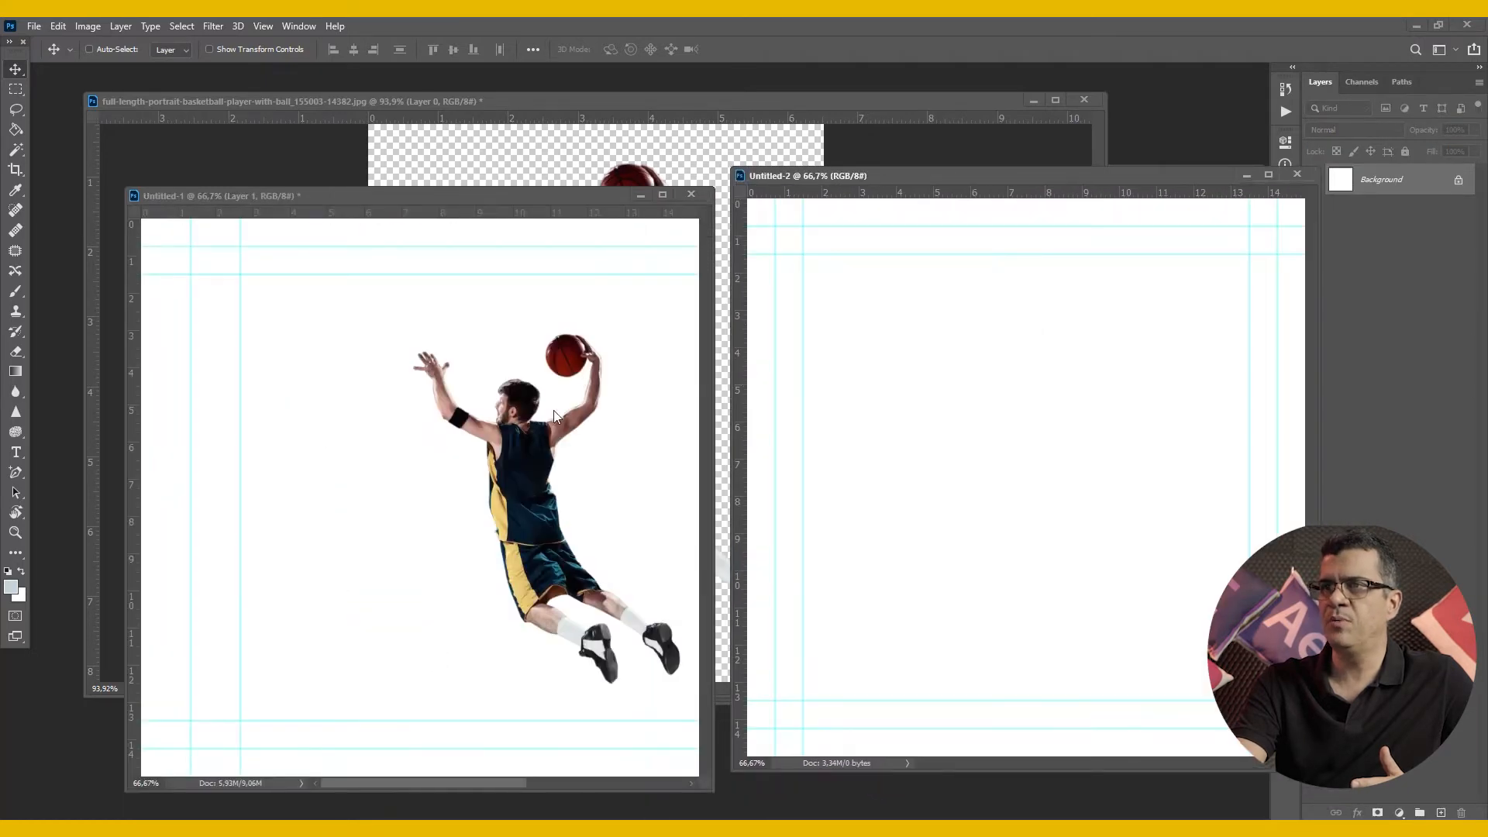
click(535, 443)
drag(529, 457, 1017, 483)
Step: Close Untitled-1 and the original player photo, and move the square document's window clear of the arena image
click(462, 318)
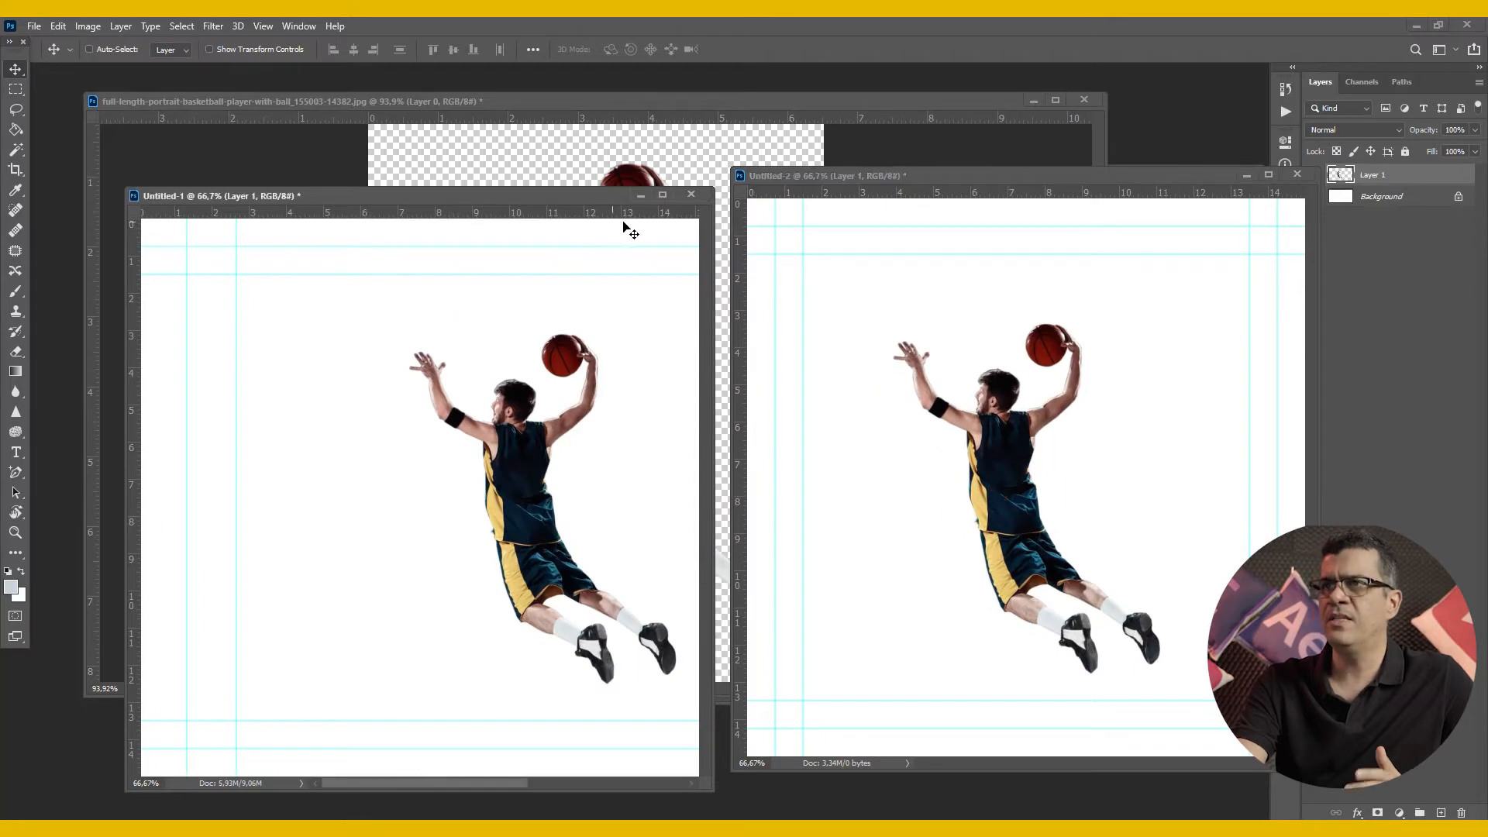
click(691, 194)
click(738, 322)
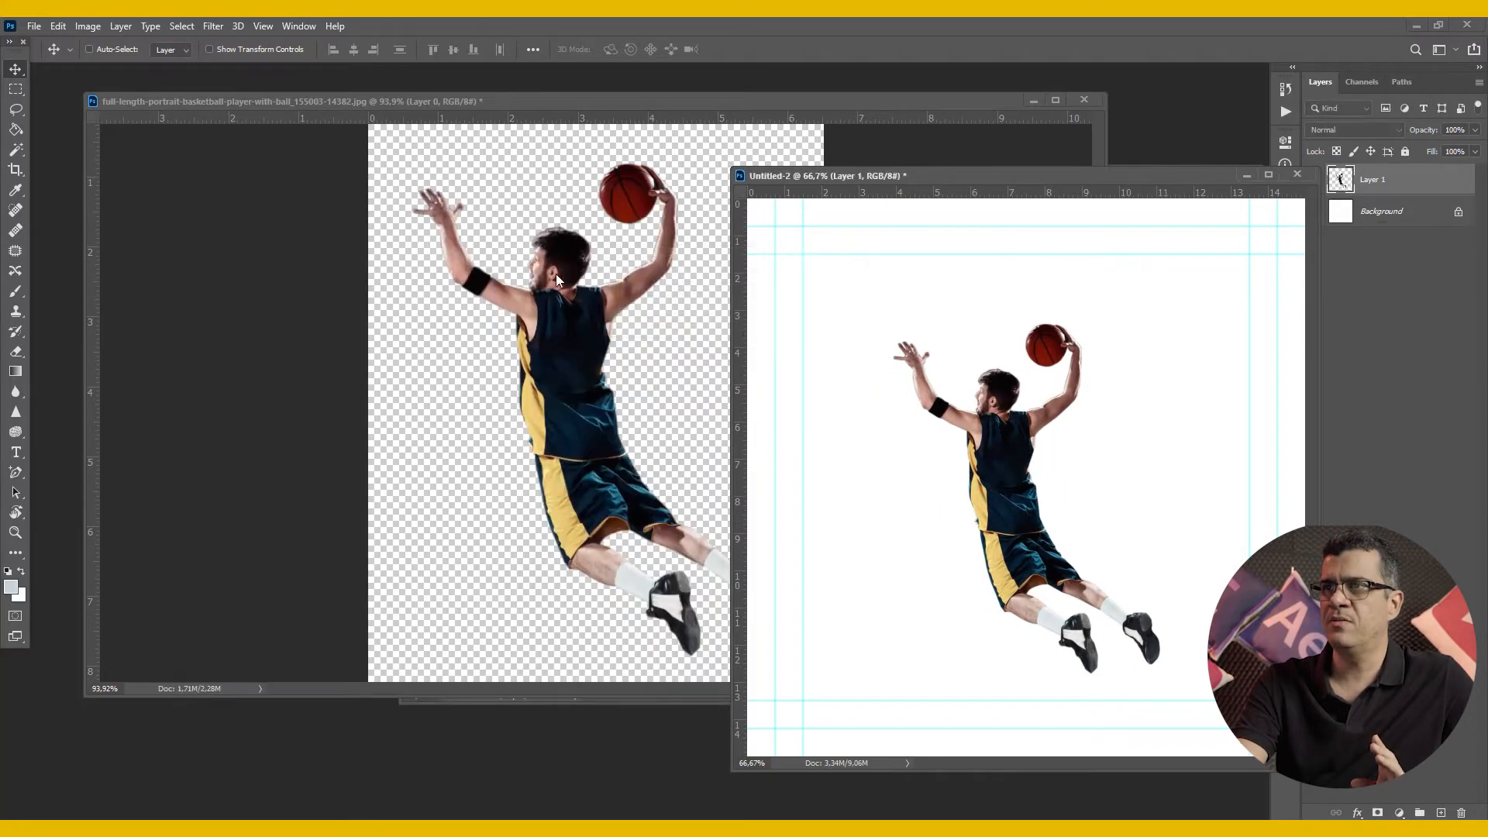
click(662, 145)
click(1084, 100)
click(740, 323)
drag(917, 181, 258, 119)
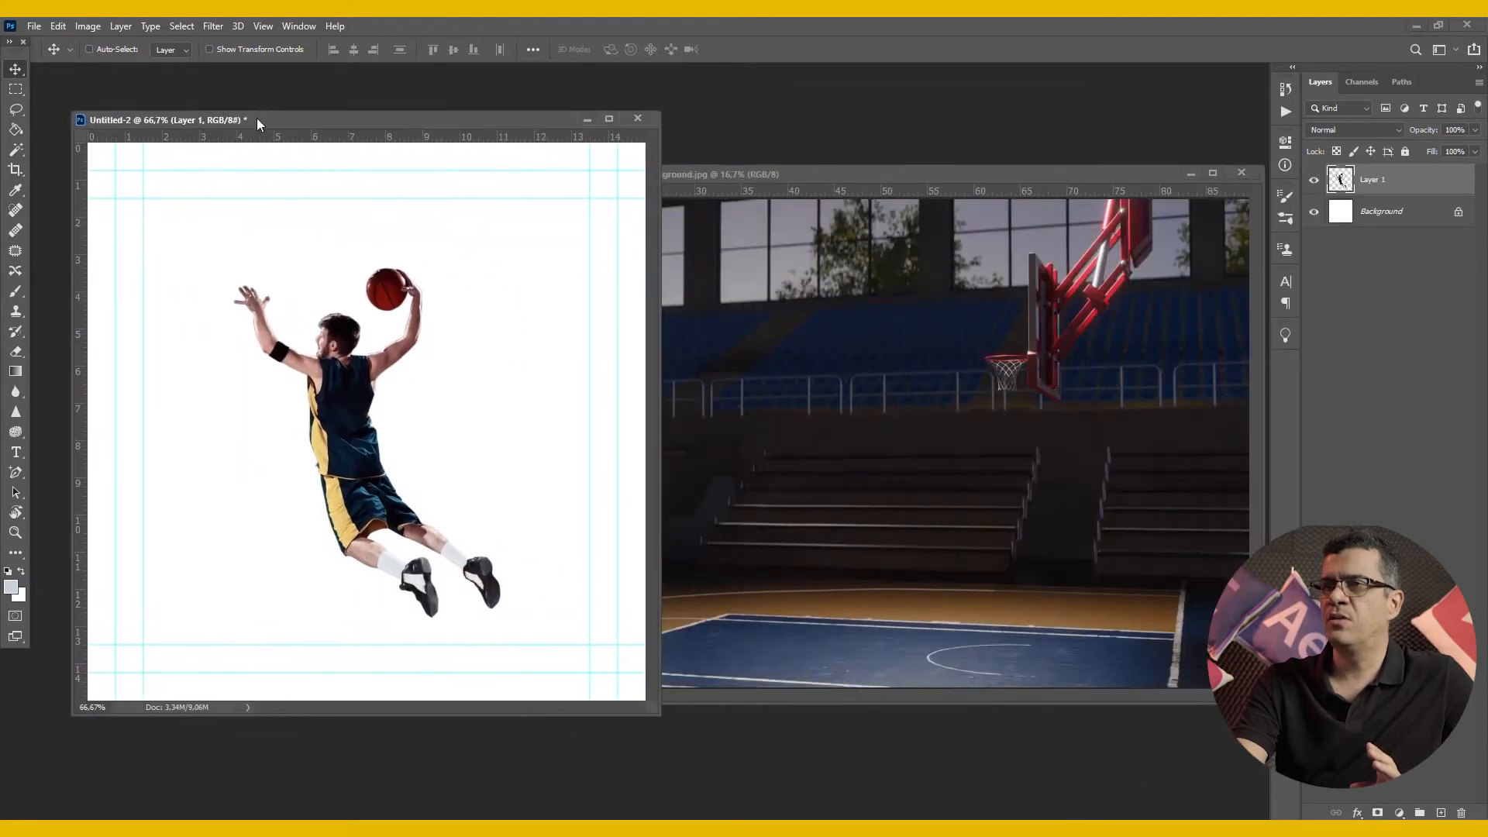
Step: Replace the white Background layer with the arena image, stacking the arena layer beneath the player's layer
click(1430, 219)
key(Delete)
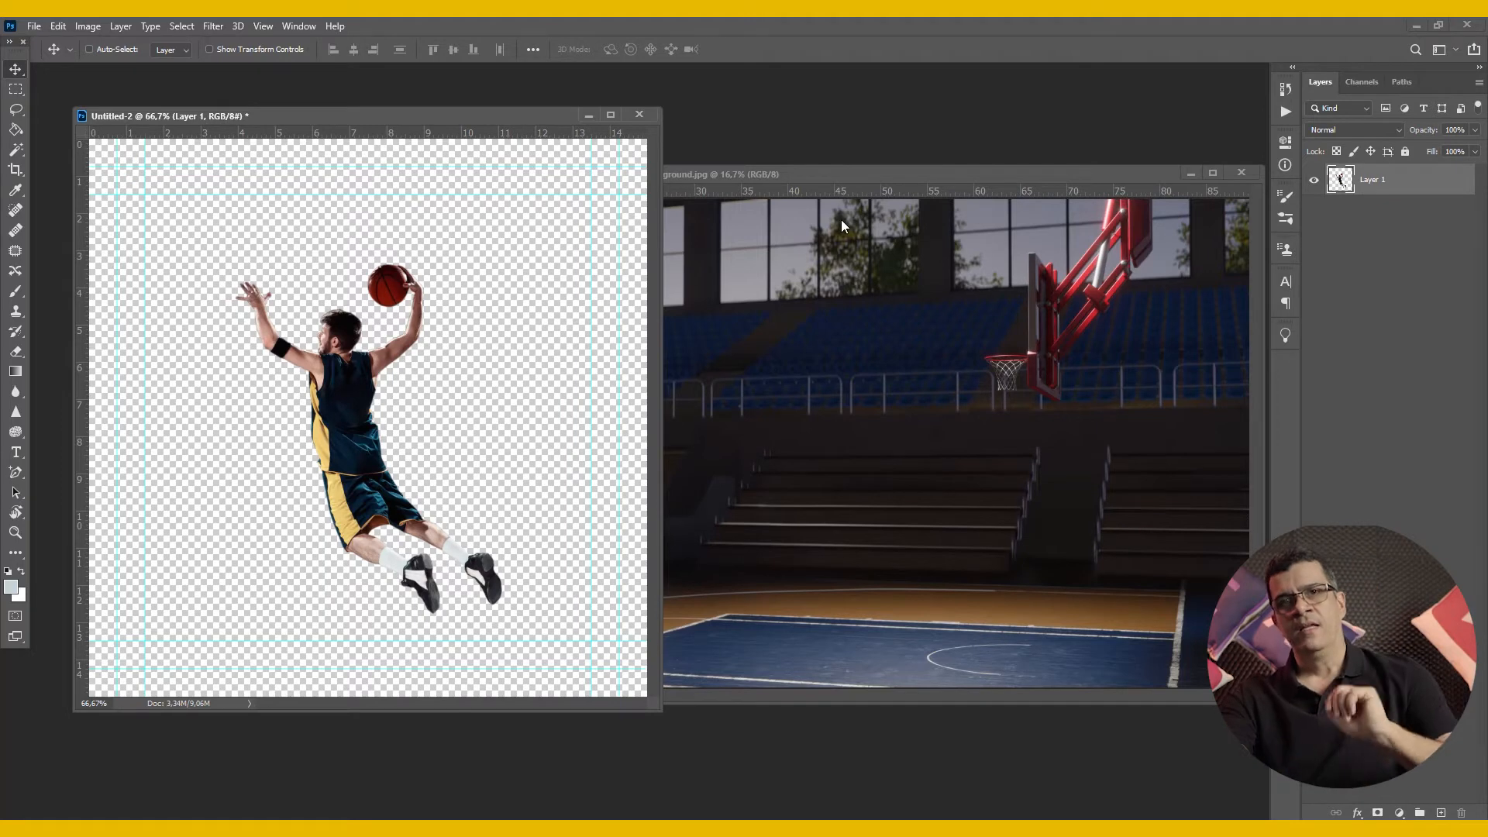
drag(836, 174, 742, 335)
drag(688, 586, 552, 287)
drag(476, 456, 481, 380)
drag(1406, 176, 1381, 230)
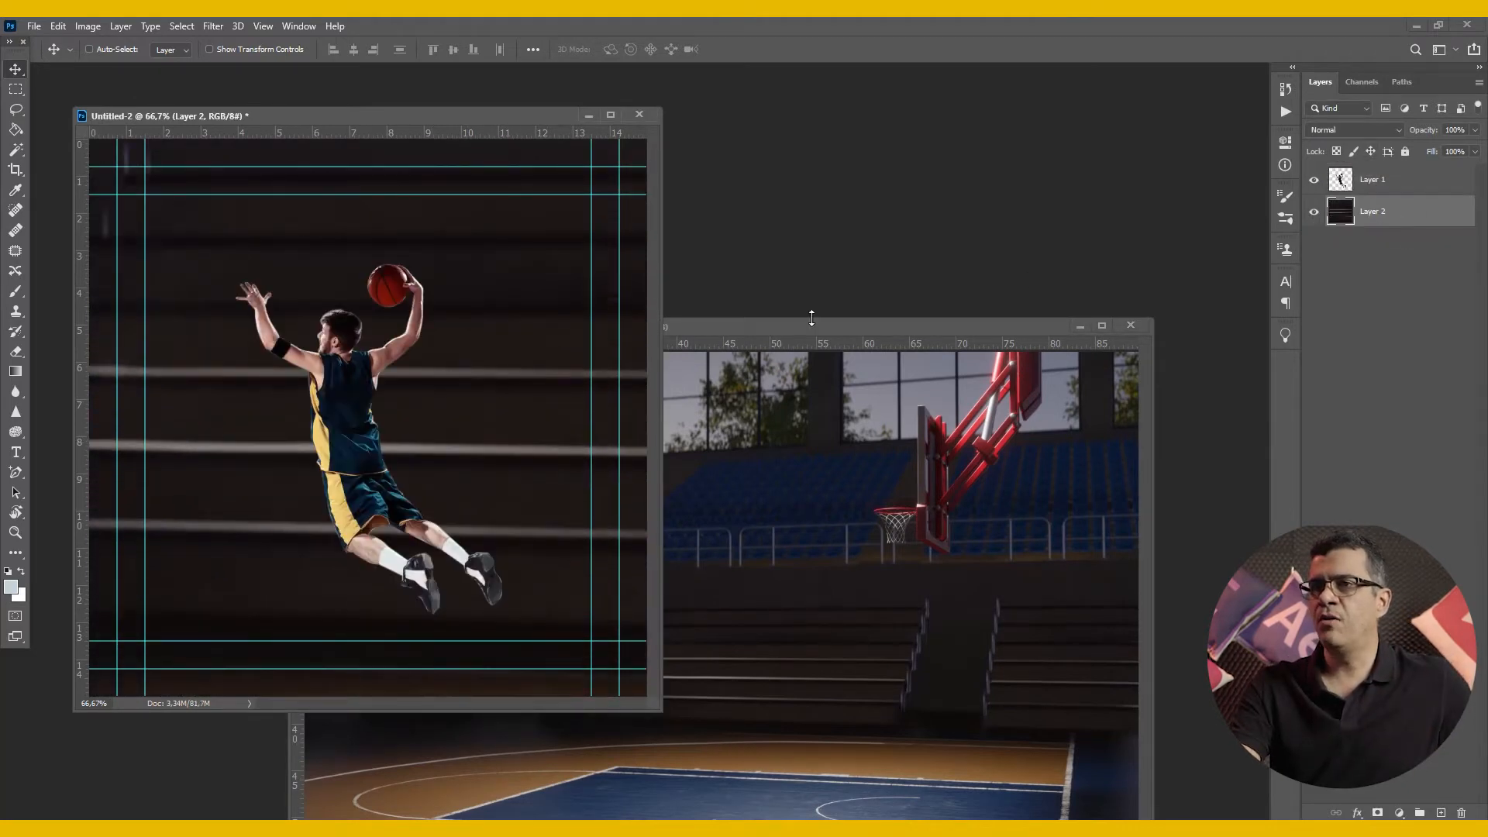
Step: Scale the oversized arena layer down to about 32% with Free Transform and position it over the canvas behind the player
key(ctrl+0)
key(ctrl+minus)
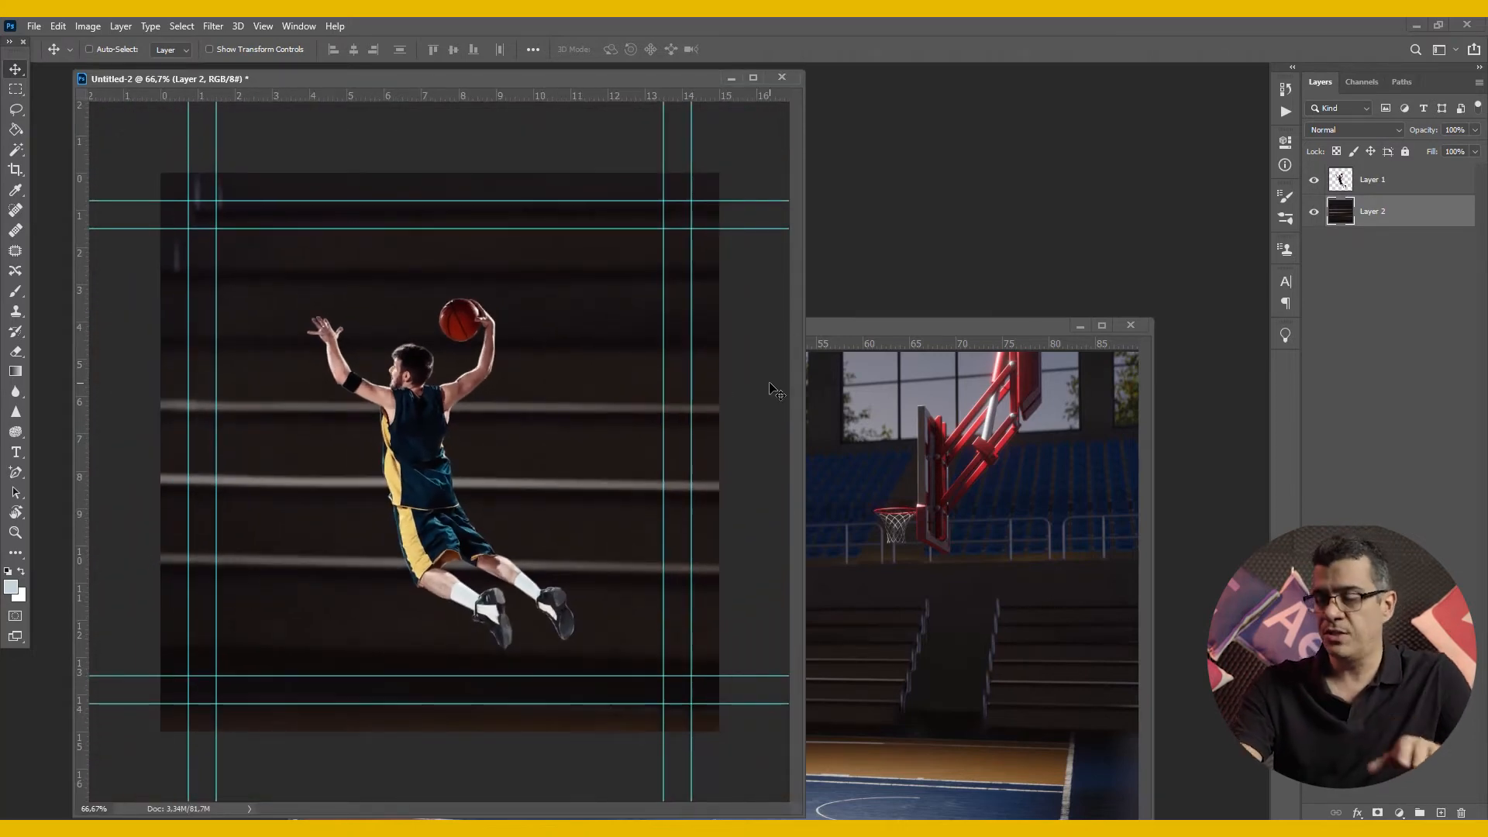
key(ctrl+minus)
key(ctrl+minus)
key(ctrl+minus)
key(ctrl+minus)
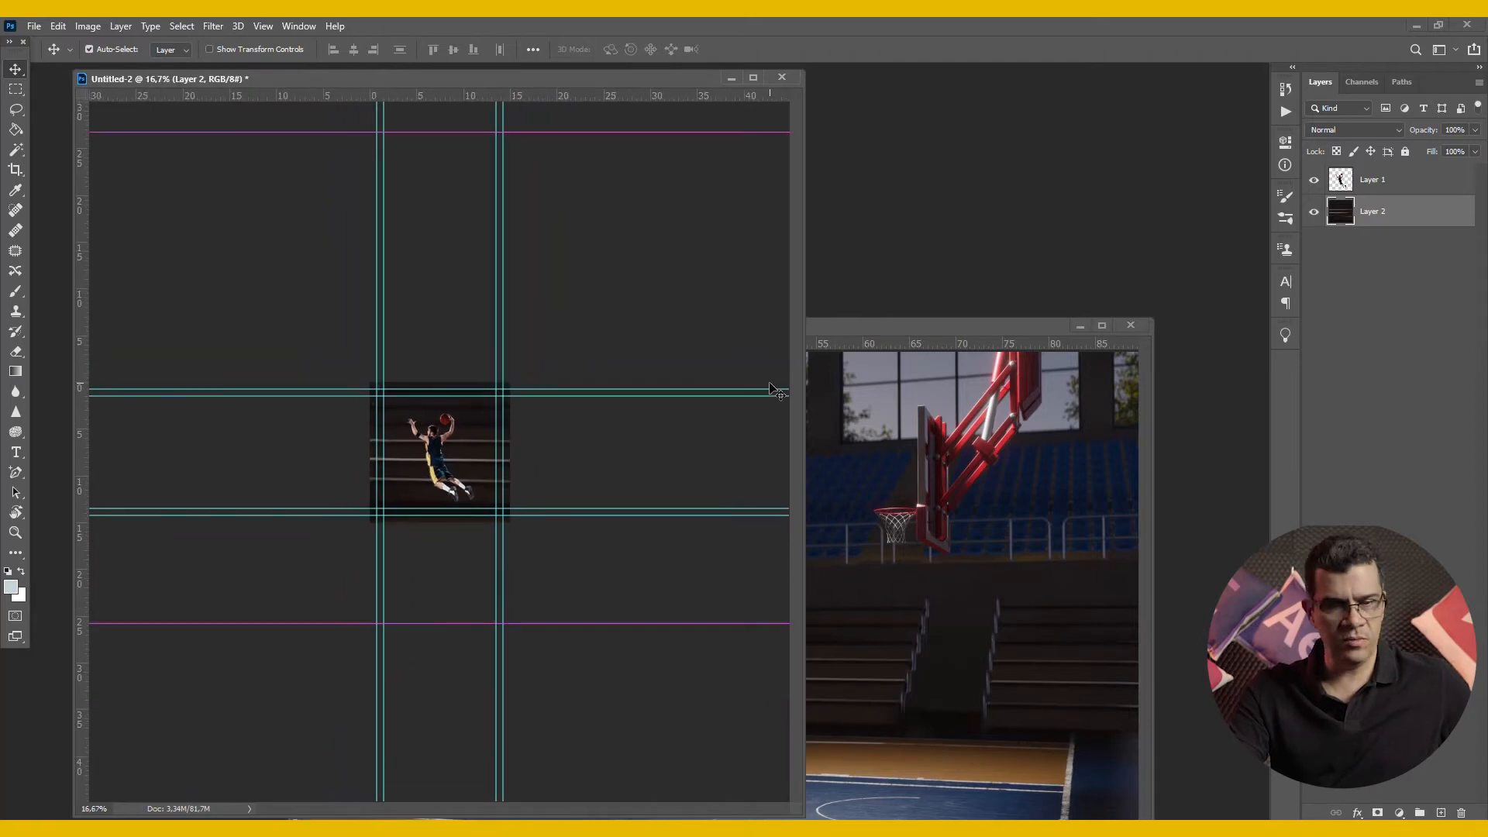
key(t)
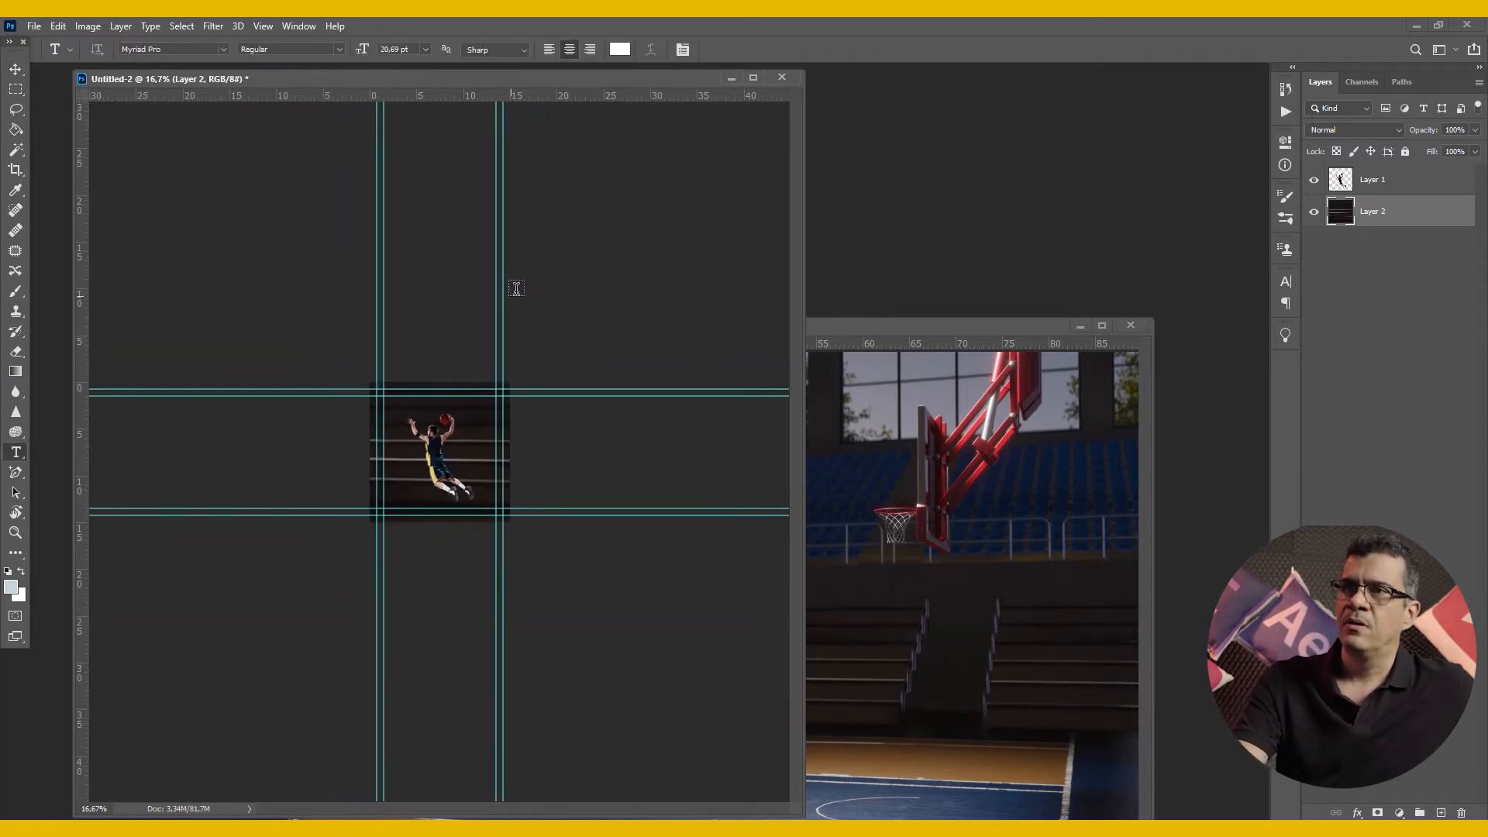
drag(535, 79, 700, 151)
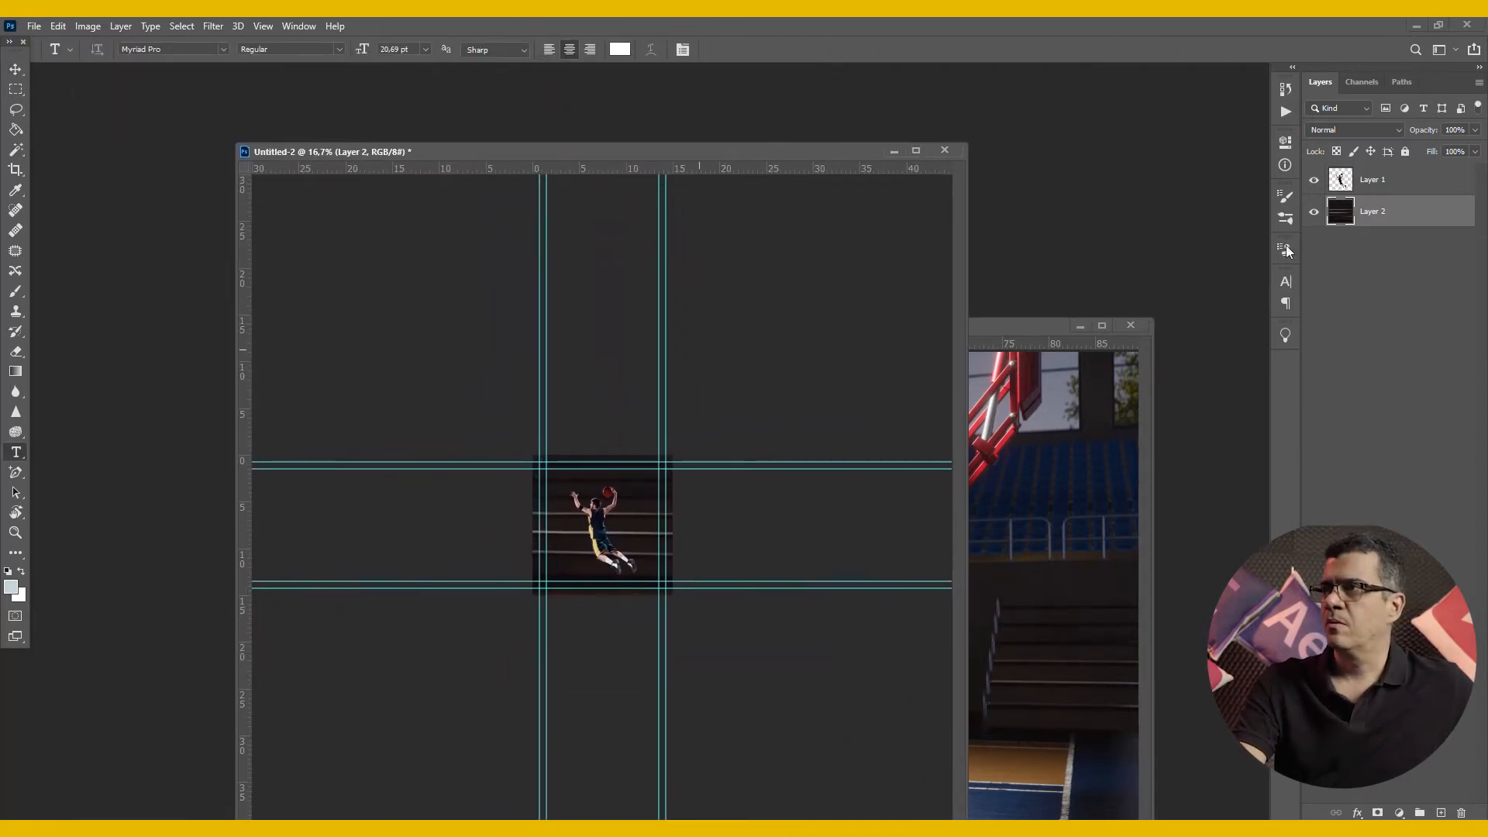
click(17, 68)
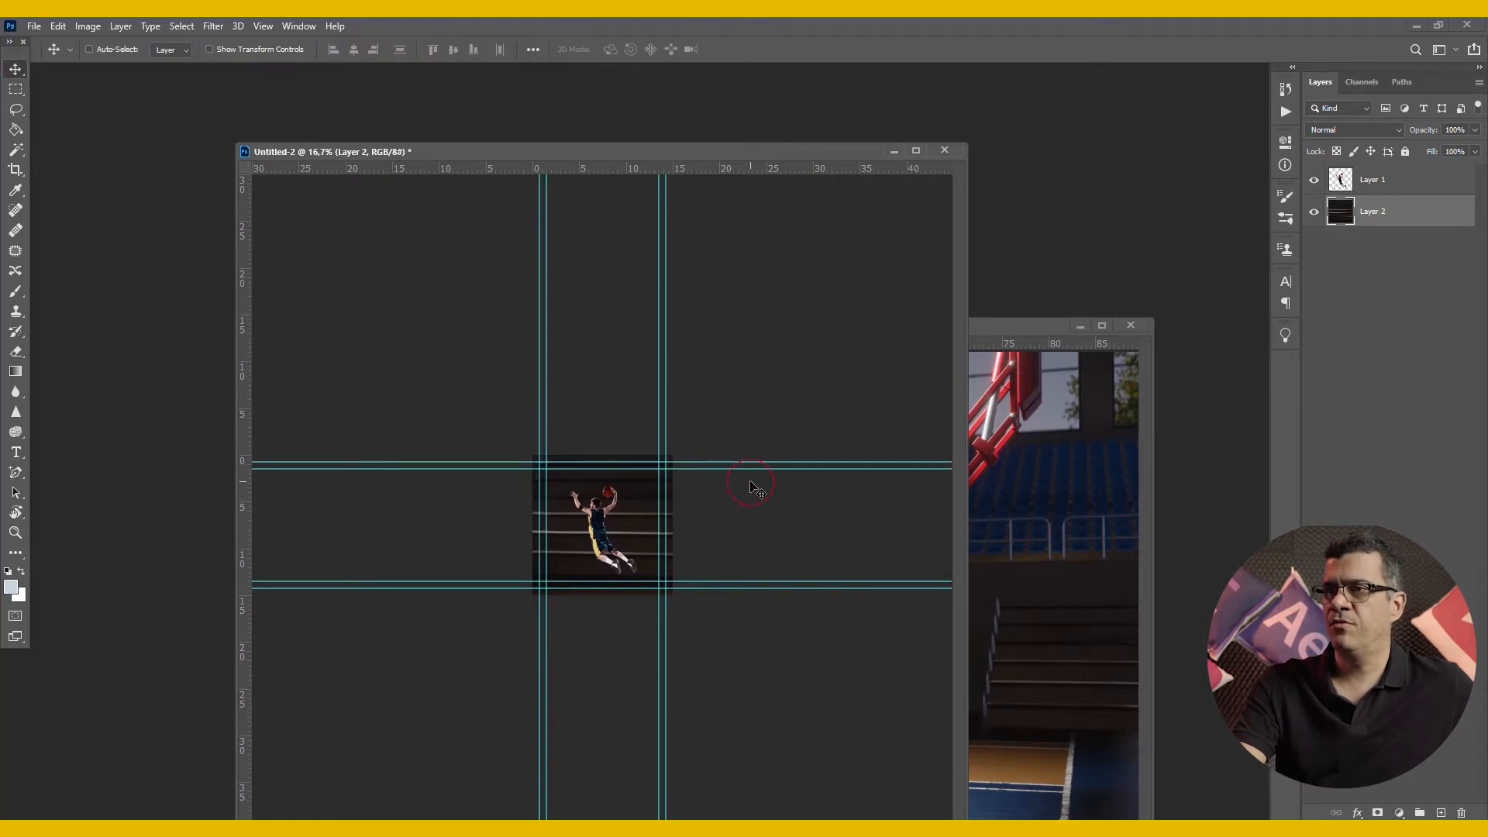
key(ctrl+t)
drag(771, 356, 714, 372)
drag(921, 233, 362, 603)
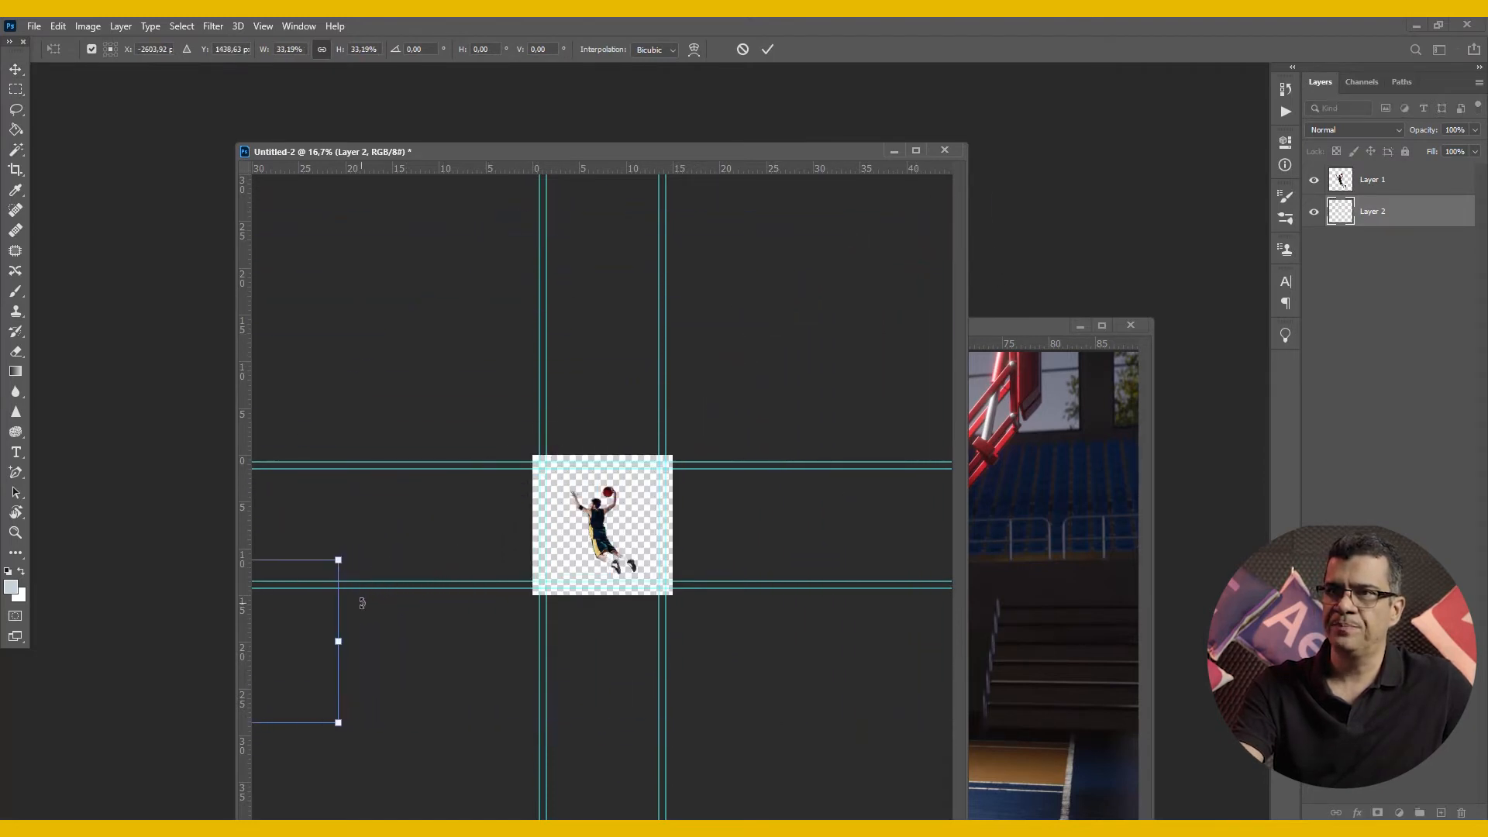
drag(283, 639, 780, 406)
drag(767, 542, 675, 539)
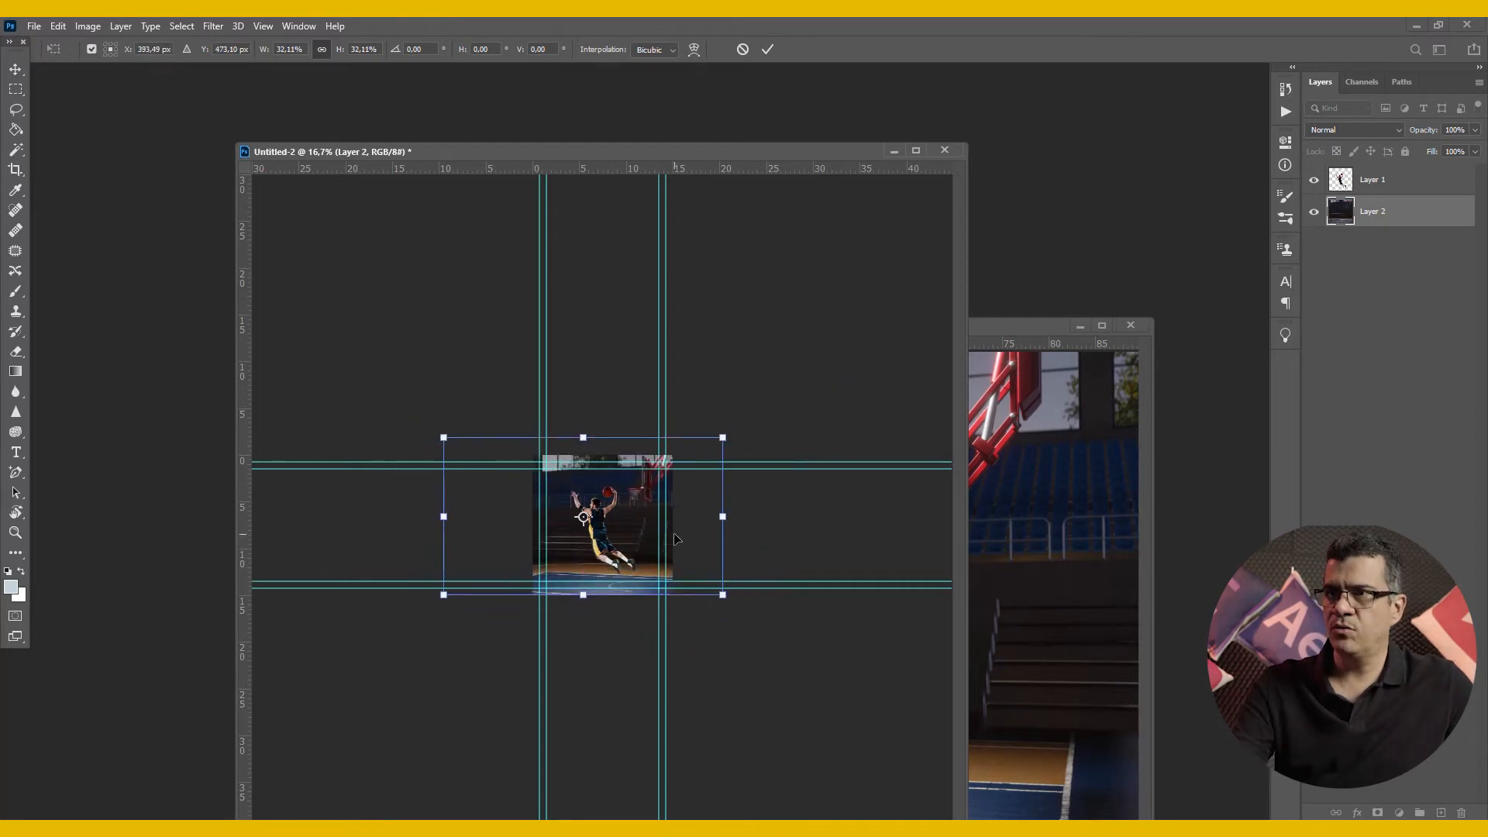
Step: Enlarge the arena layer slightly and reposition it so the court floor and the hoop frame the player, applying the transform
key(ctrl+0)
drag(1010, 353, 1004, 404)
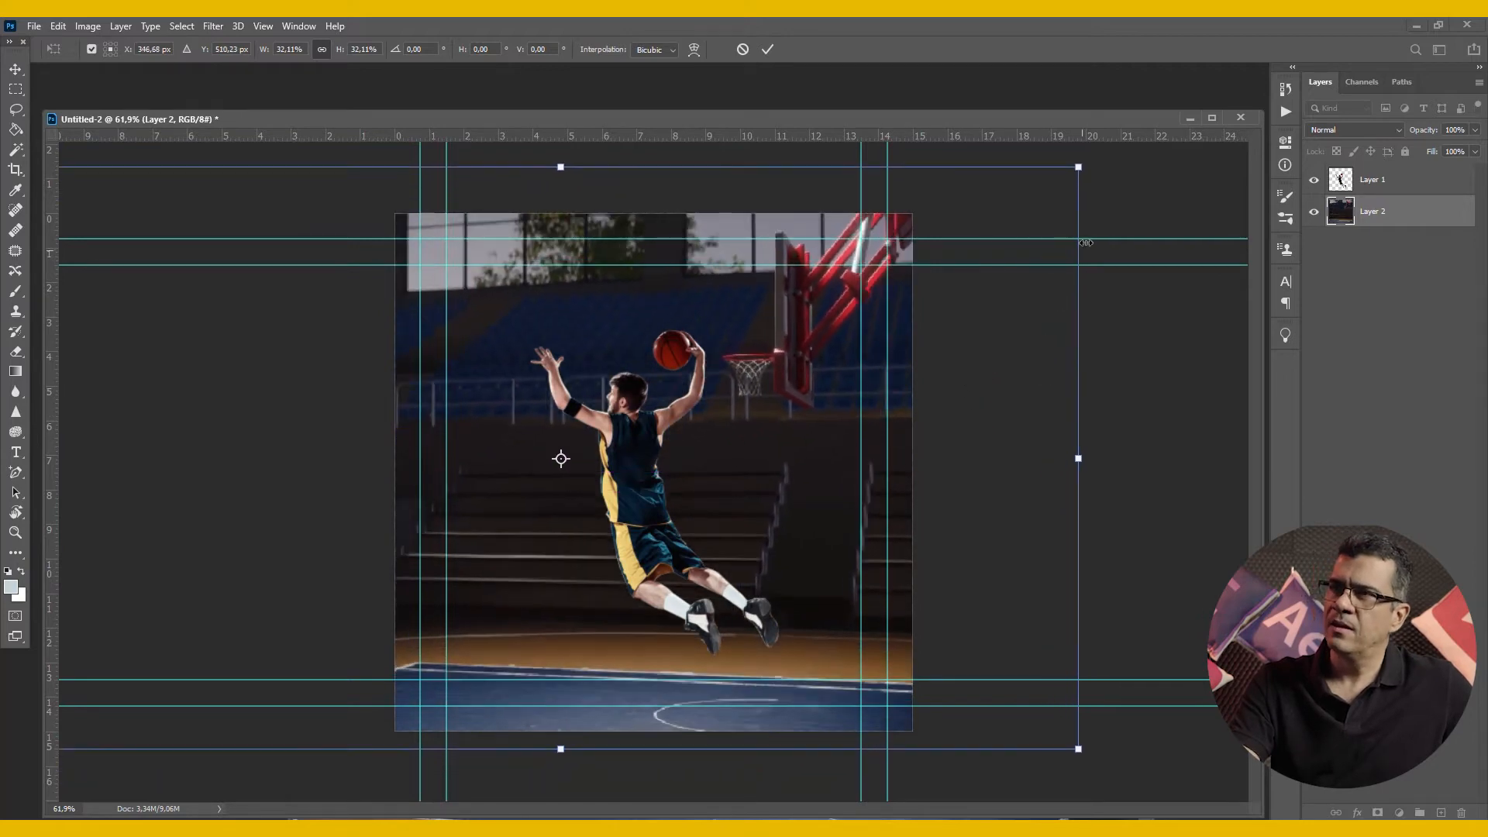
mouse_move(1080, 167)
mouse_down()
mouse_move(1051, 184)
mouse_move(1102, 172)
mouse_move(1091, 160)
mouse_up()
drag(988, 365, 988, 369)
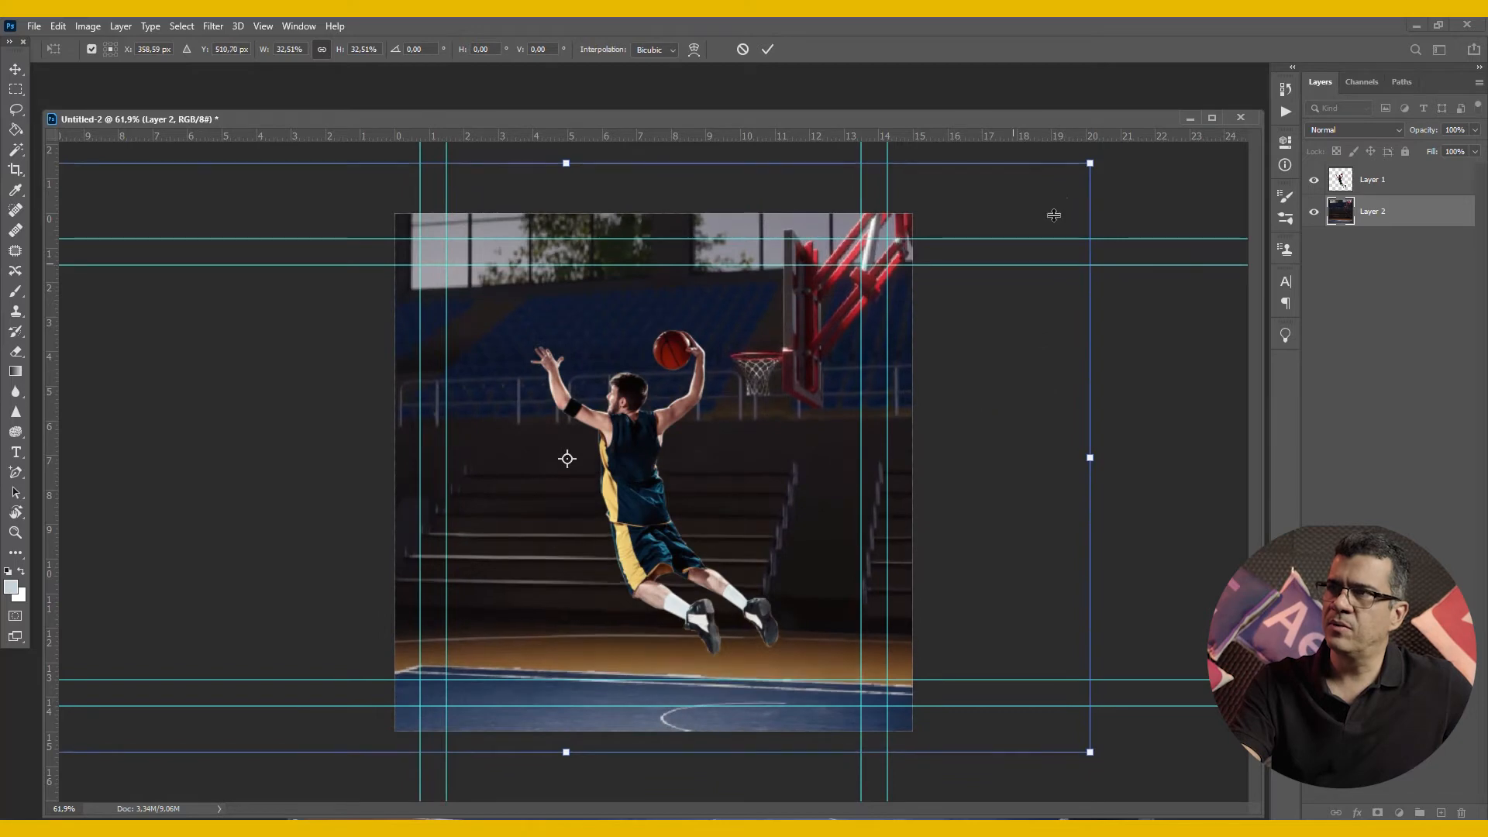
drag(1091, 165, 1137, 134)
mouse_move(1045, 395)
mouse_down()
mouse_move(1010, 413)
mouse_move(1016, 428)
mouse_move(1022, 404)
mouse_move(1031, 421)
mouse_up()
key(Return)
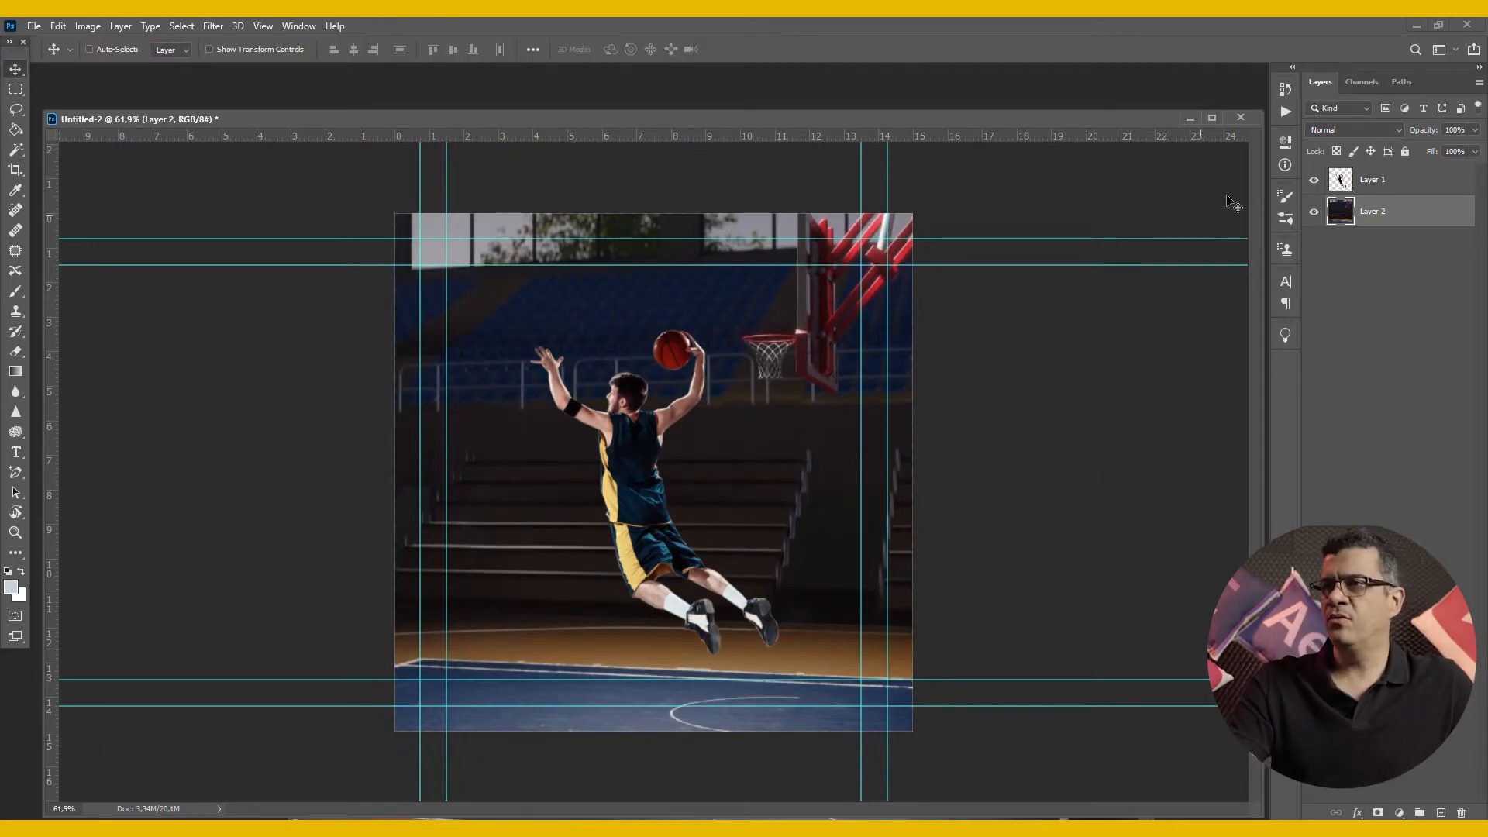
Step: Flip the player horizontally to face the hoop and move him down and to the left over the court
click(1404, 186)
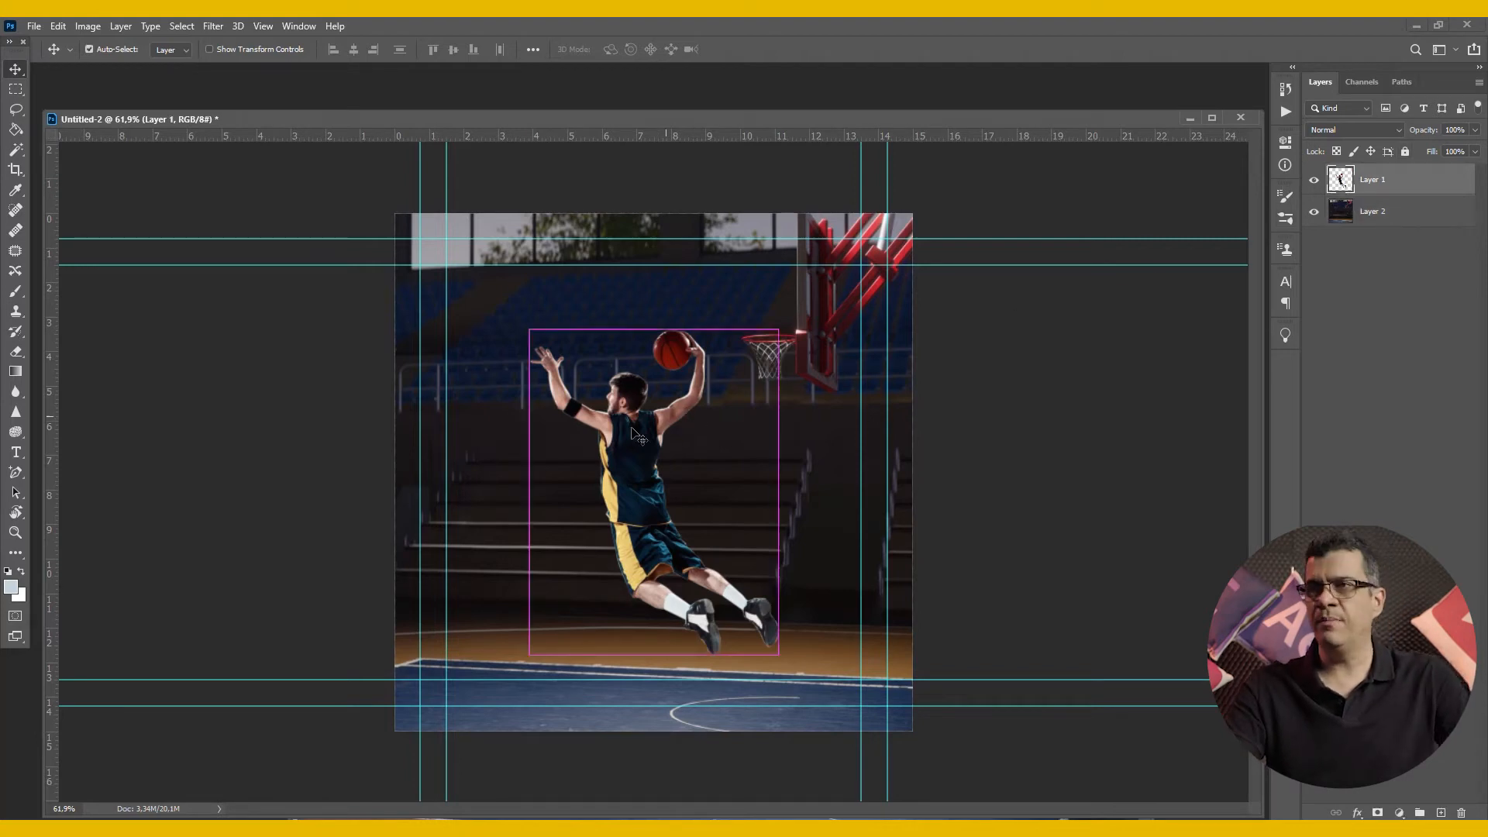
key(ctrl+t)
right_click(612, 402)
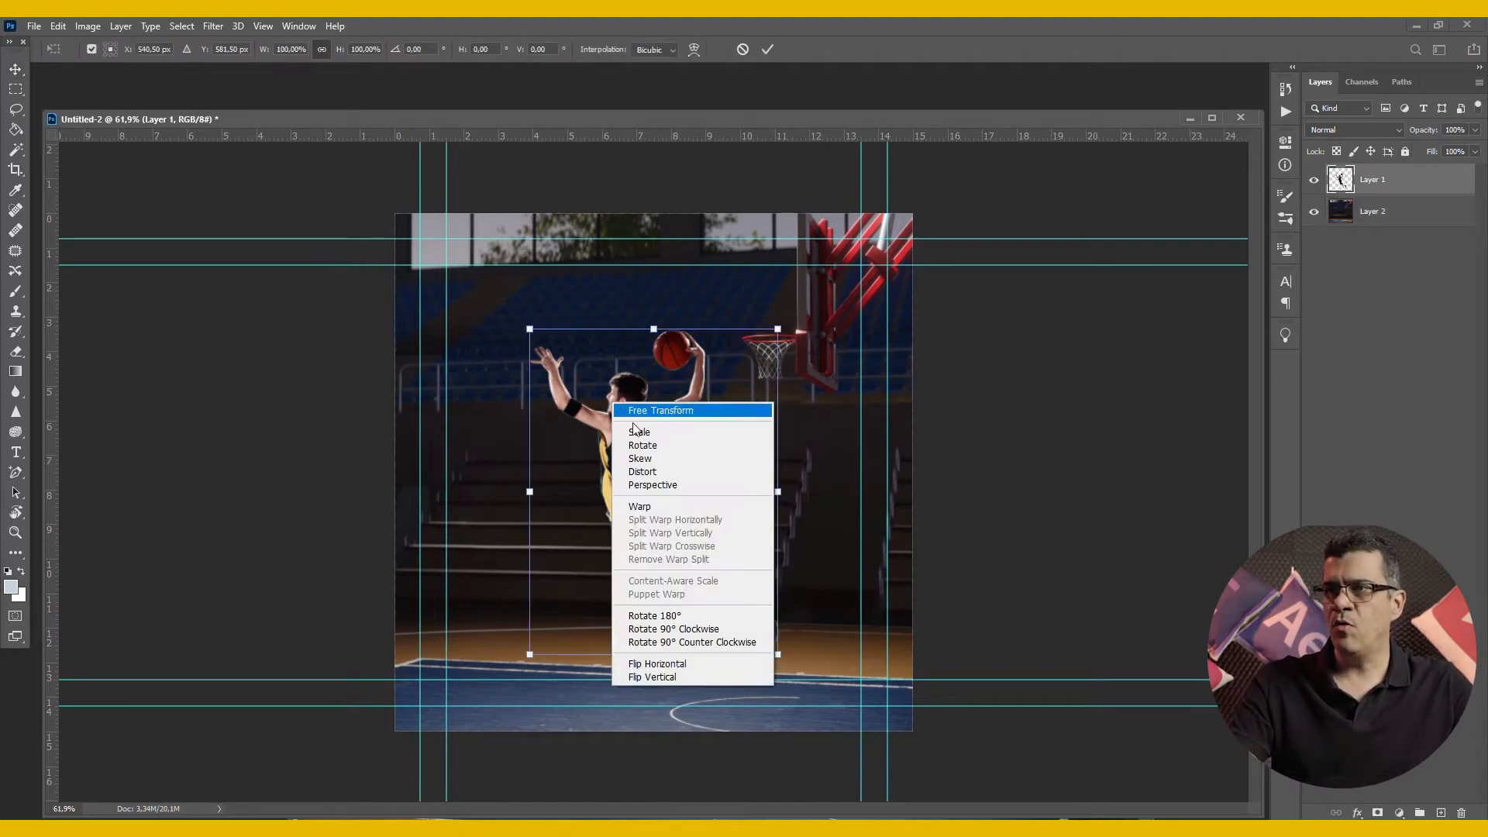
click(669, 664)
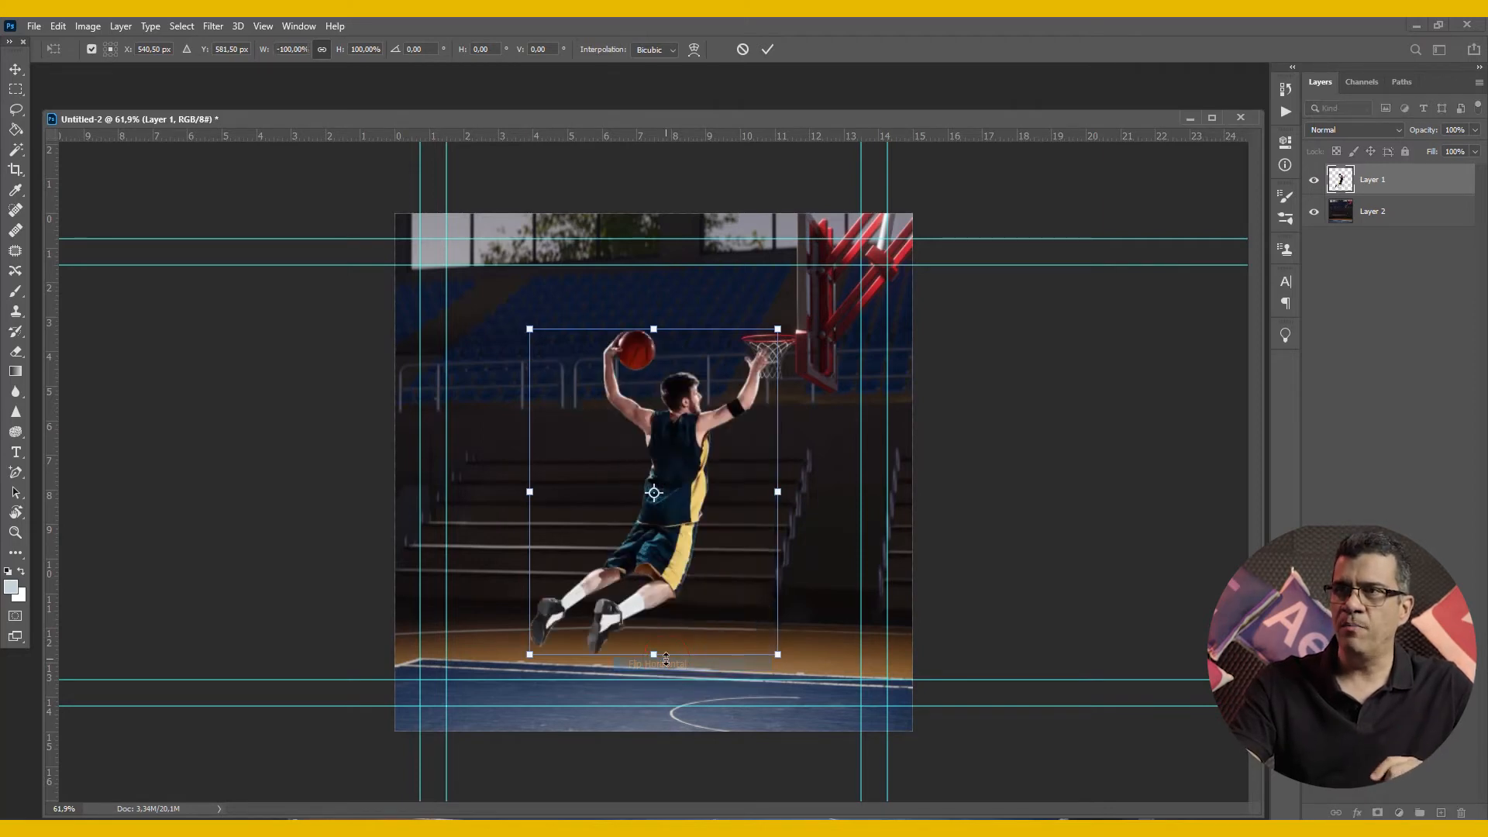
drag(678, 569, 635, 546)
key(Return)
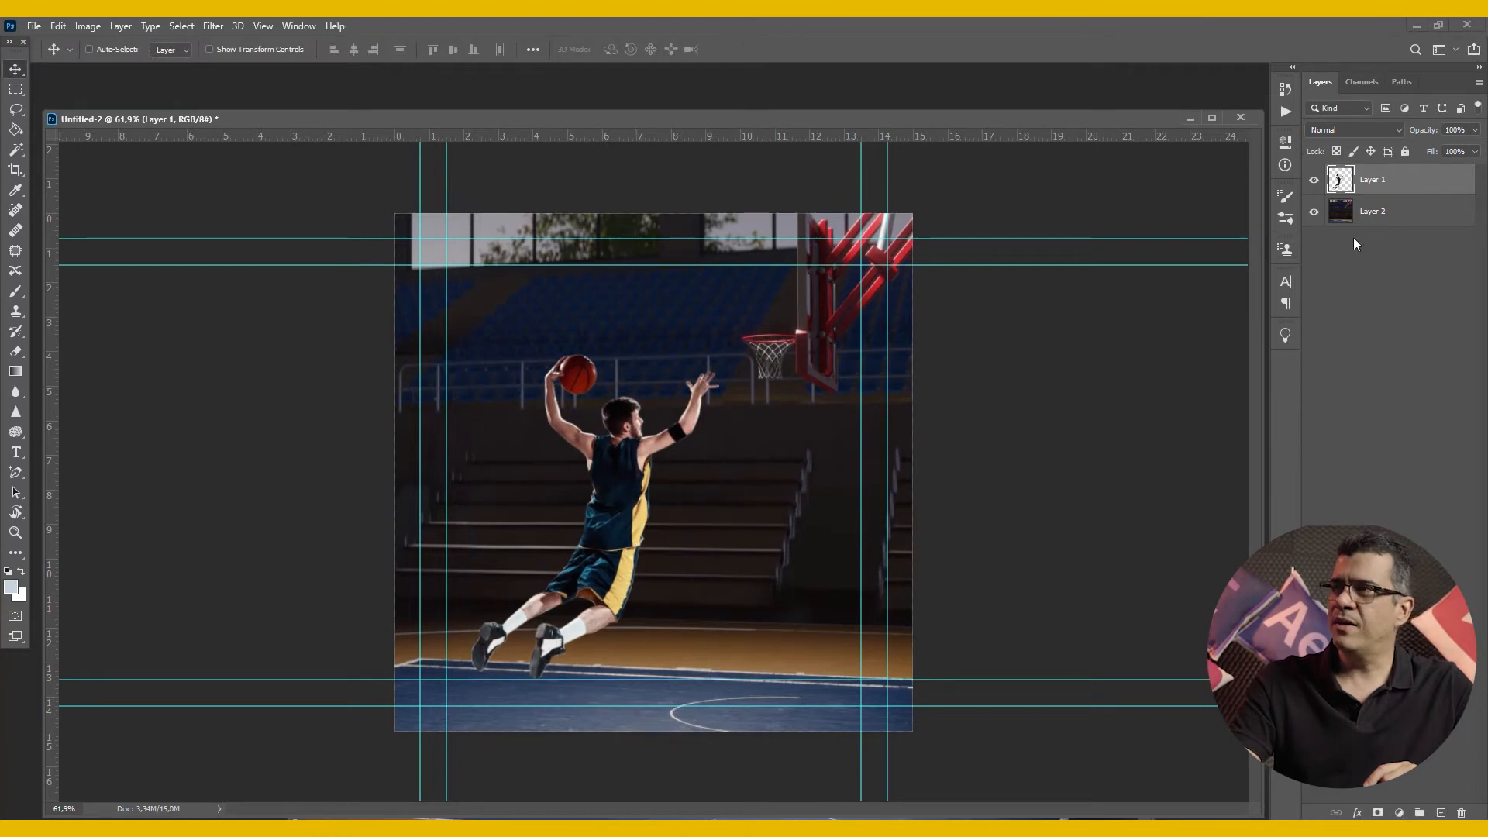
Step: Rescale and reposition the arena layer with Free Transform, cropping out the windows and keeping the hoop in the canvas's upper-right area
key(ctrl+t)
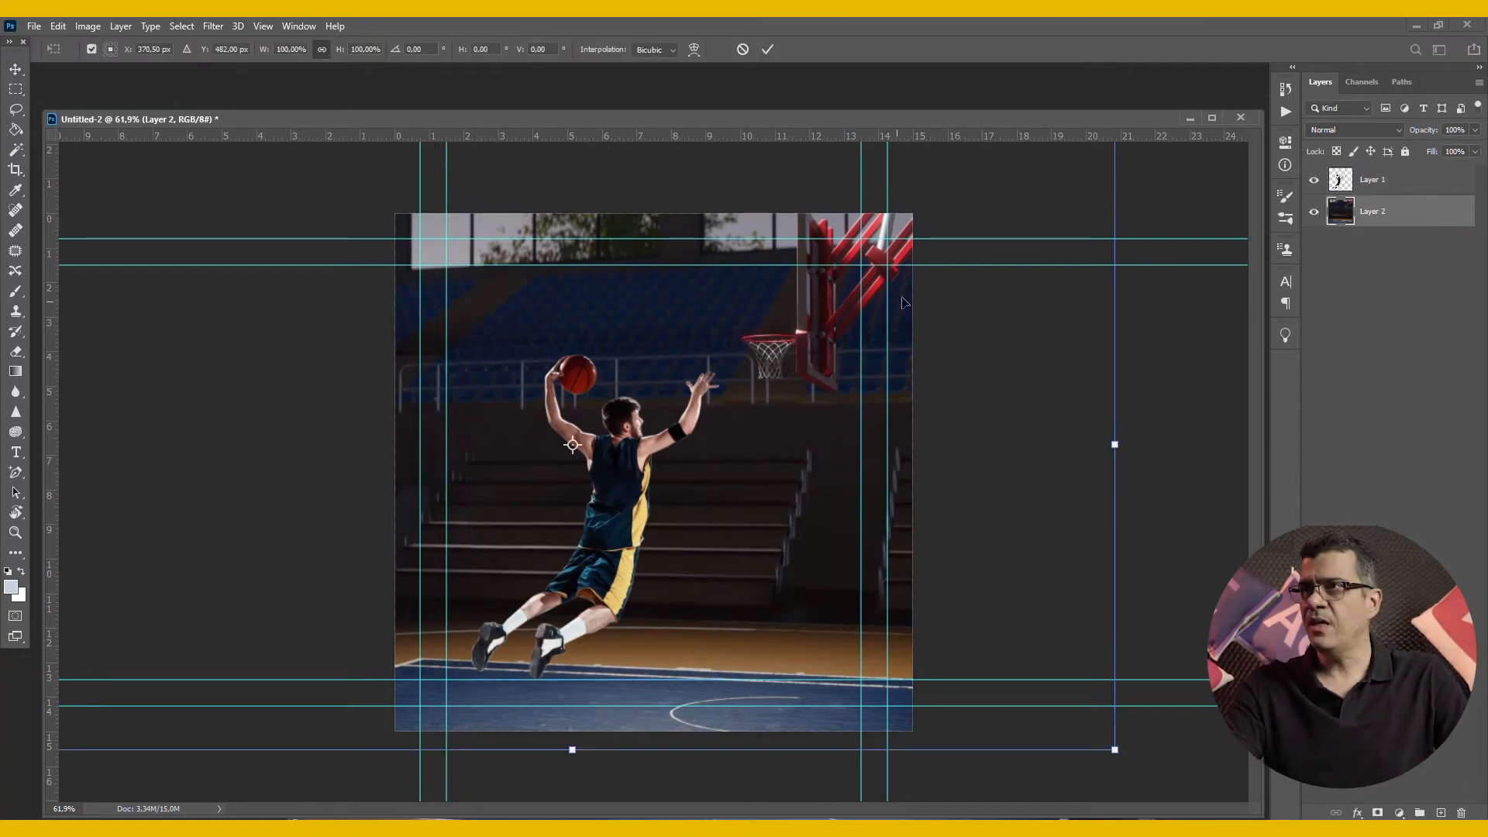
drag(1007, 328, 977, 365)
drag(1087, 176, 1002, 223)
drag(969, 372, 1072, 340)
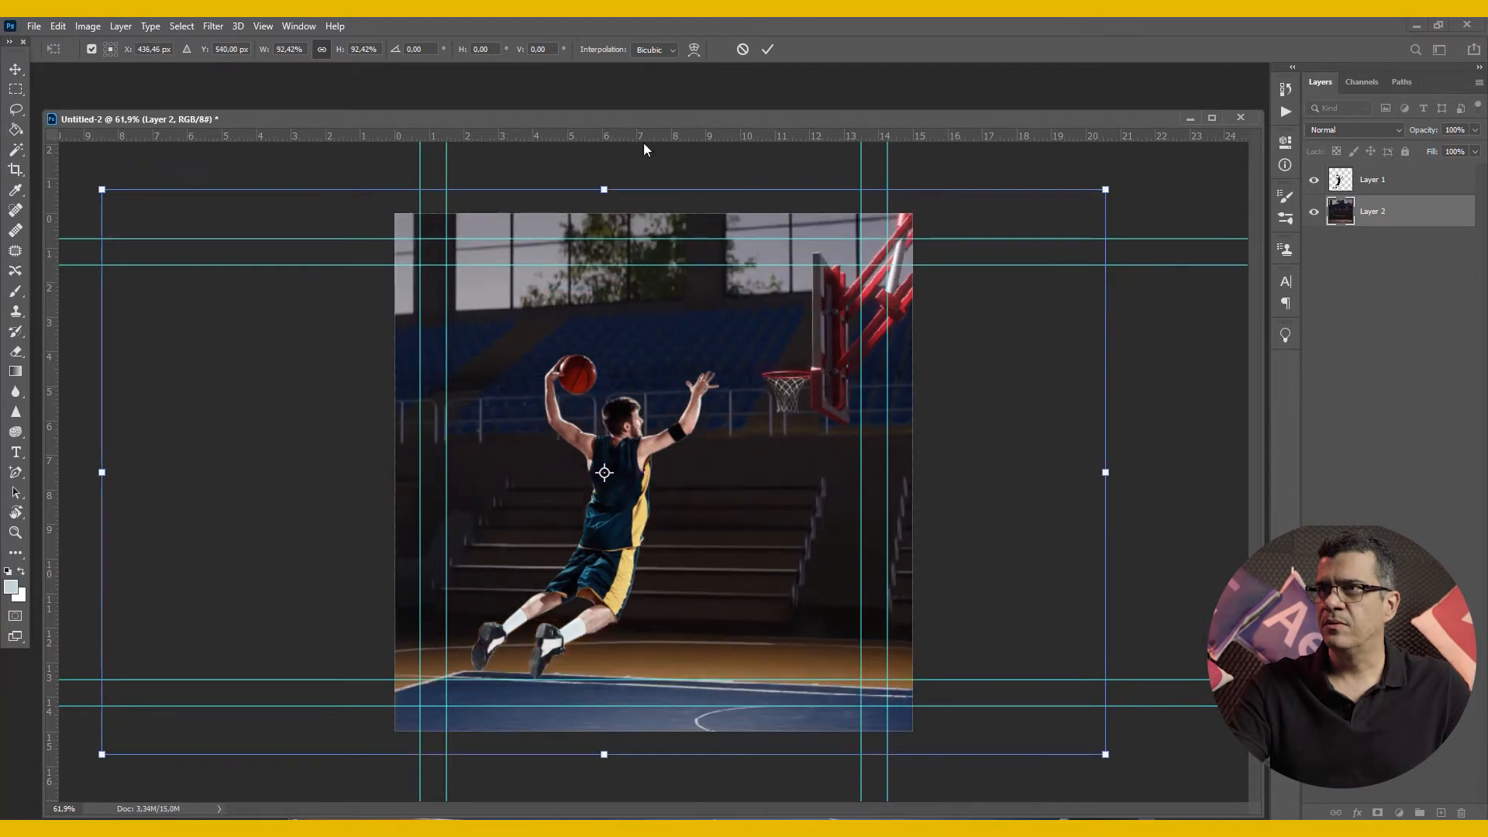
drag(598, 193, 646, 85)
mouse_move(739, 447)
mouse_down()
mouse_move(716, 457)
mouse_move(749, 458)
mouse_move(744, 447)
mouse_move(739, 460)
mouse_up()
key(Return)
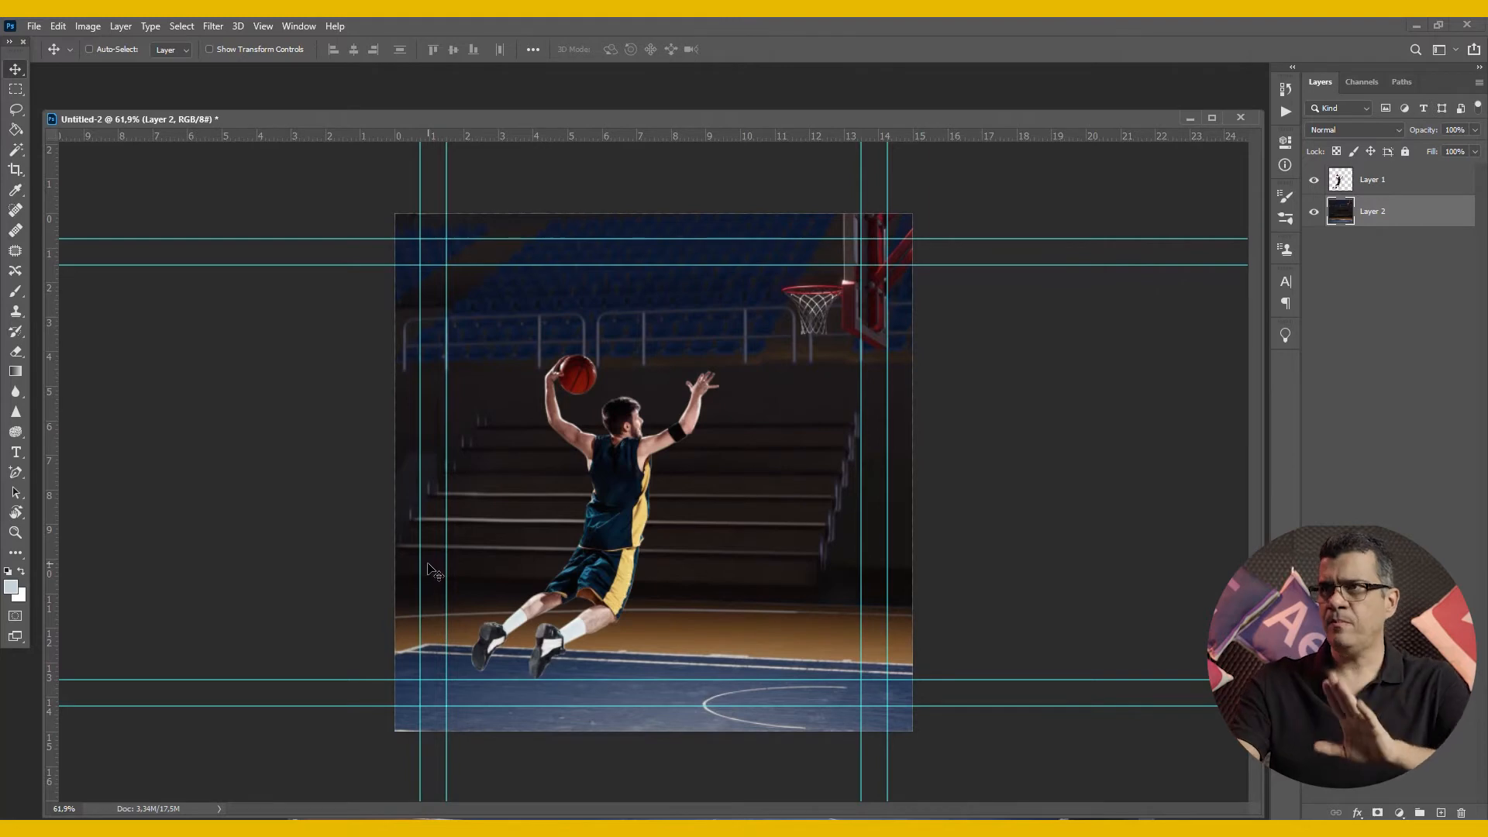
Step: Move the player straight up so his feet clear the blue court, and rename his layer jogadro
click(1372, 179)
drag(747, 437, 748, 380)
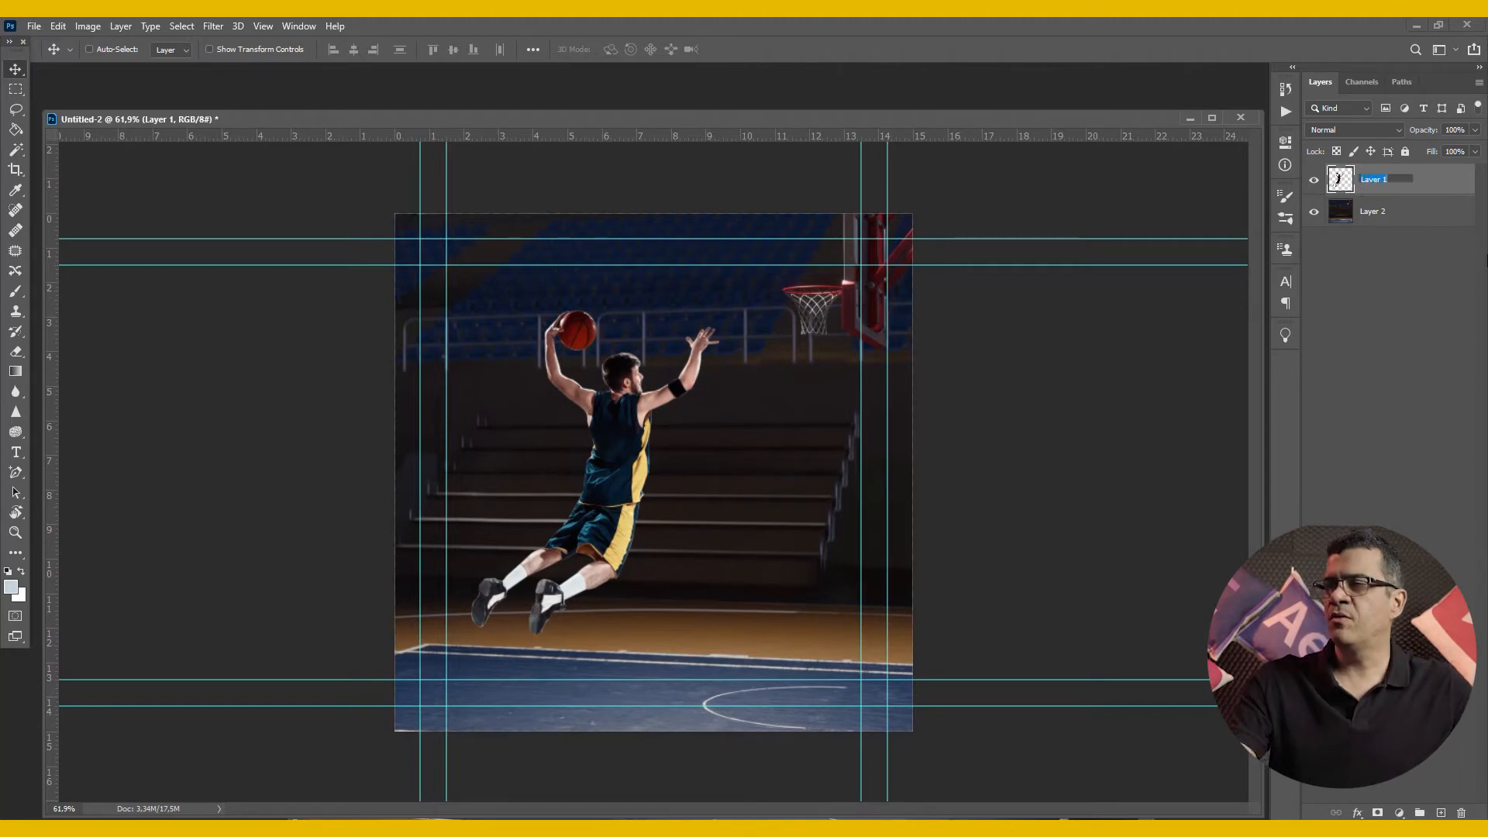
text(jogadro)
key(Return)
Step: Rename the arena layer, Layer 2, as fundo
double_click(1370, 214)
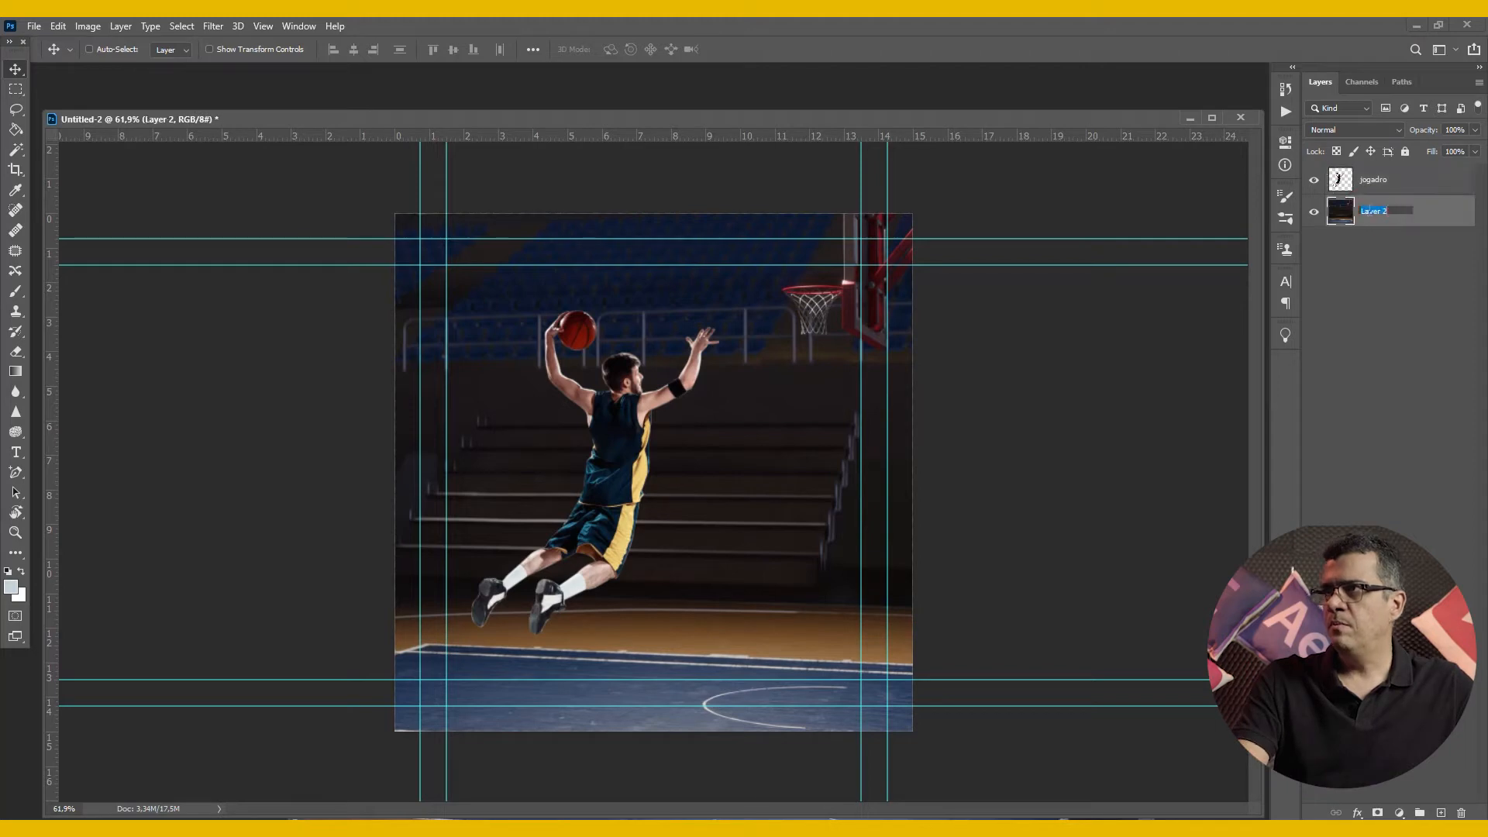
text(fund)
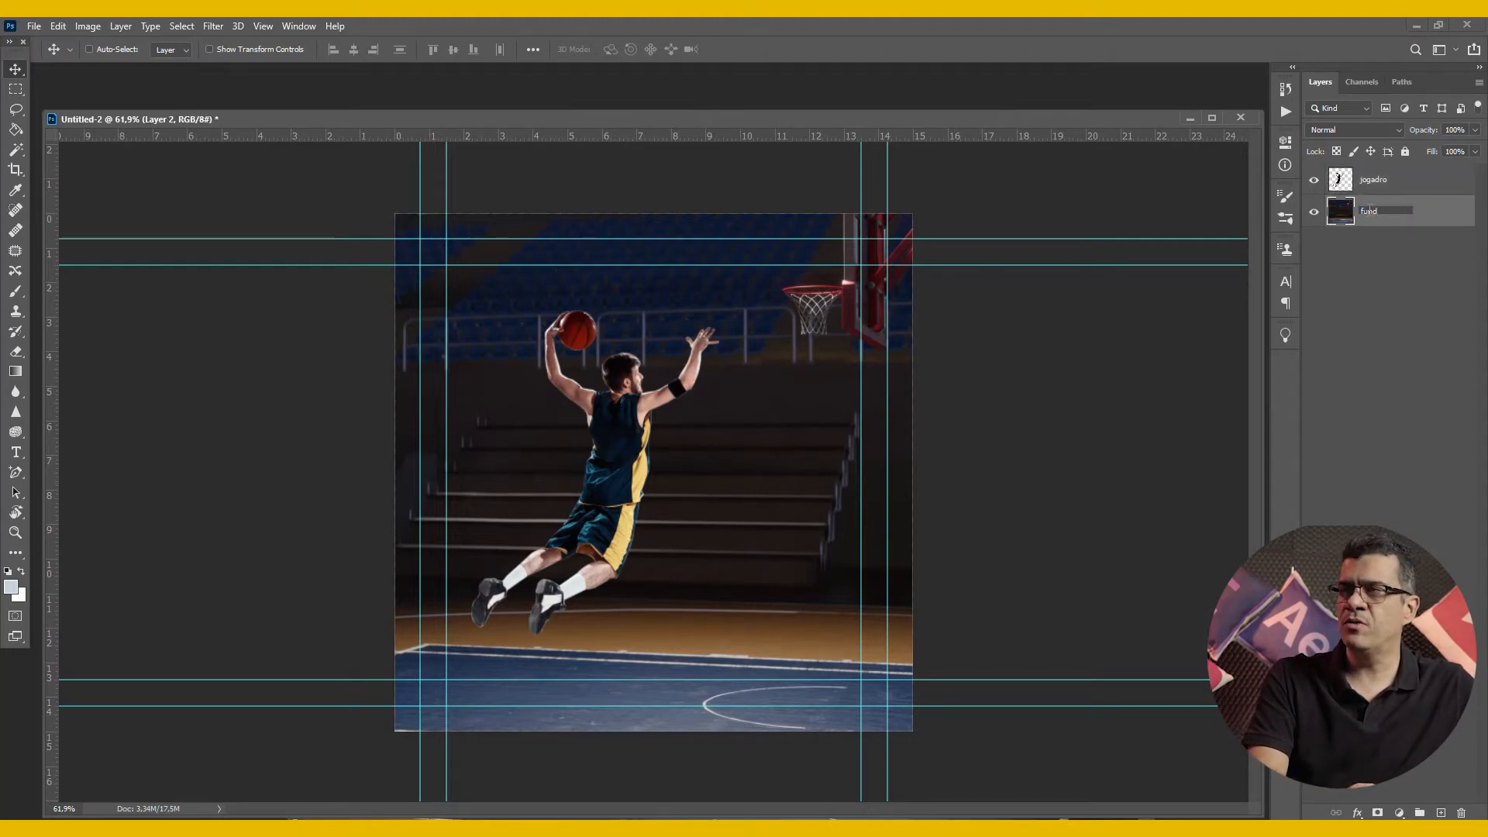
text(o)
key(Return)
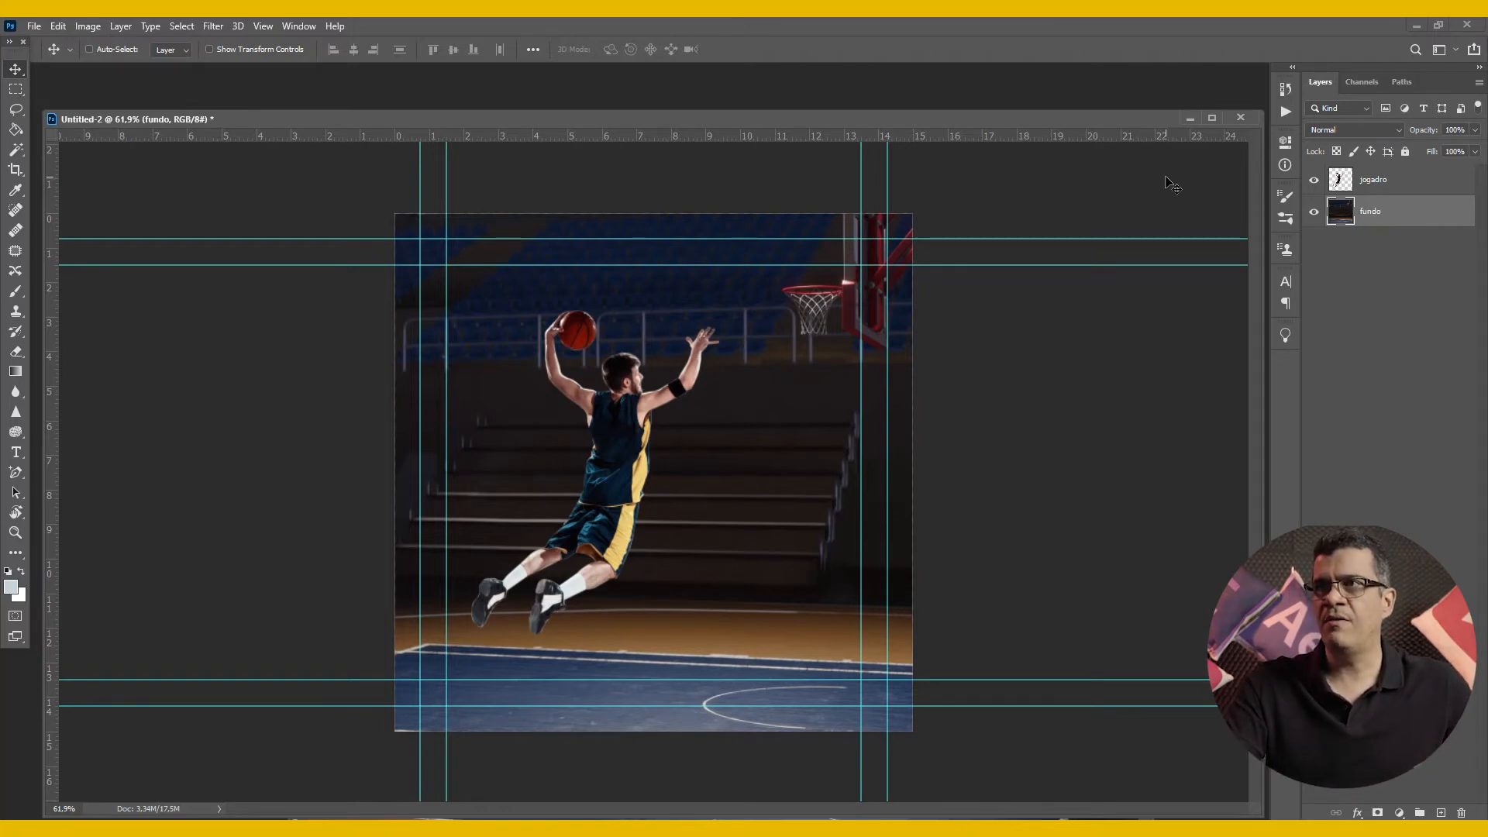
Step: Fit the composite document to the workspace and close the separate arena source image
drag(1026, 120, 1030, 110)
key(ctrl+0)
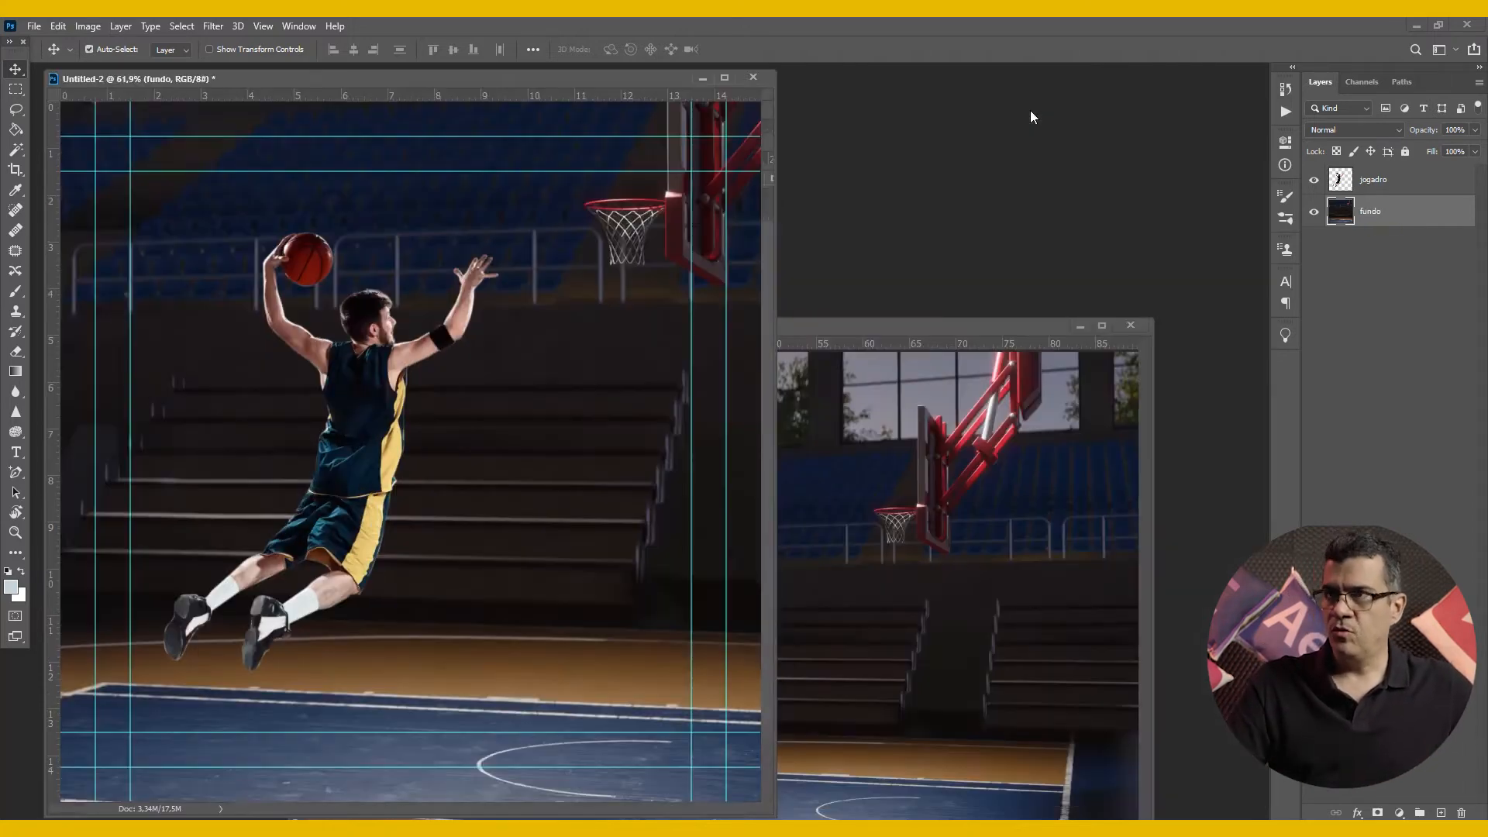
click(1003, 419)
click(1130, 326)
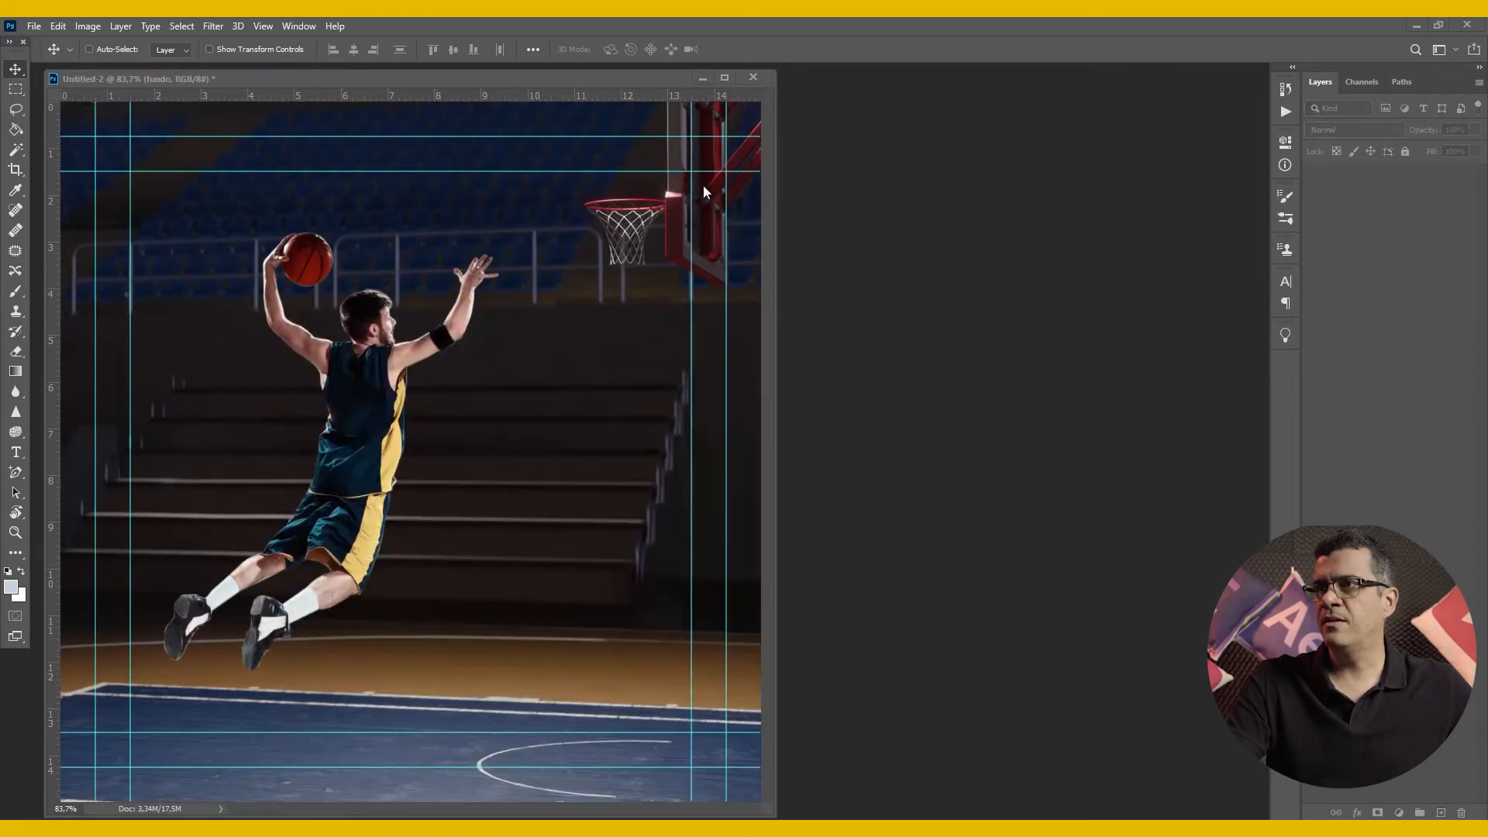
drag(623, 78, 804, 77)
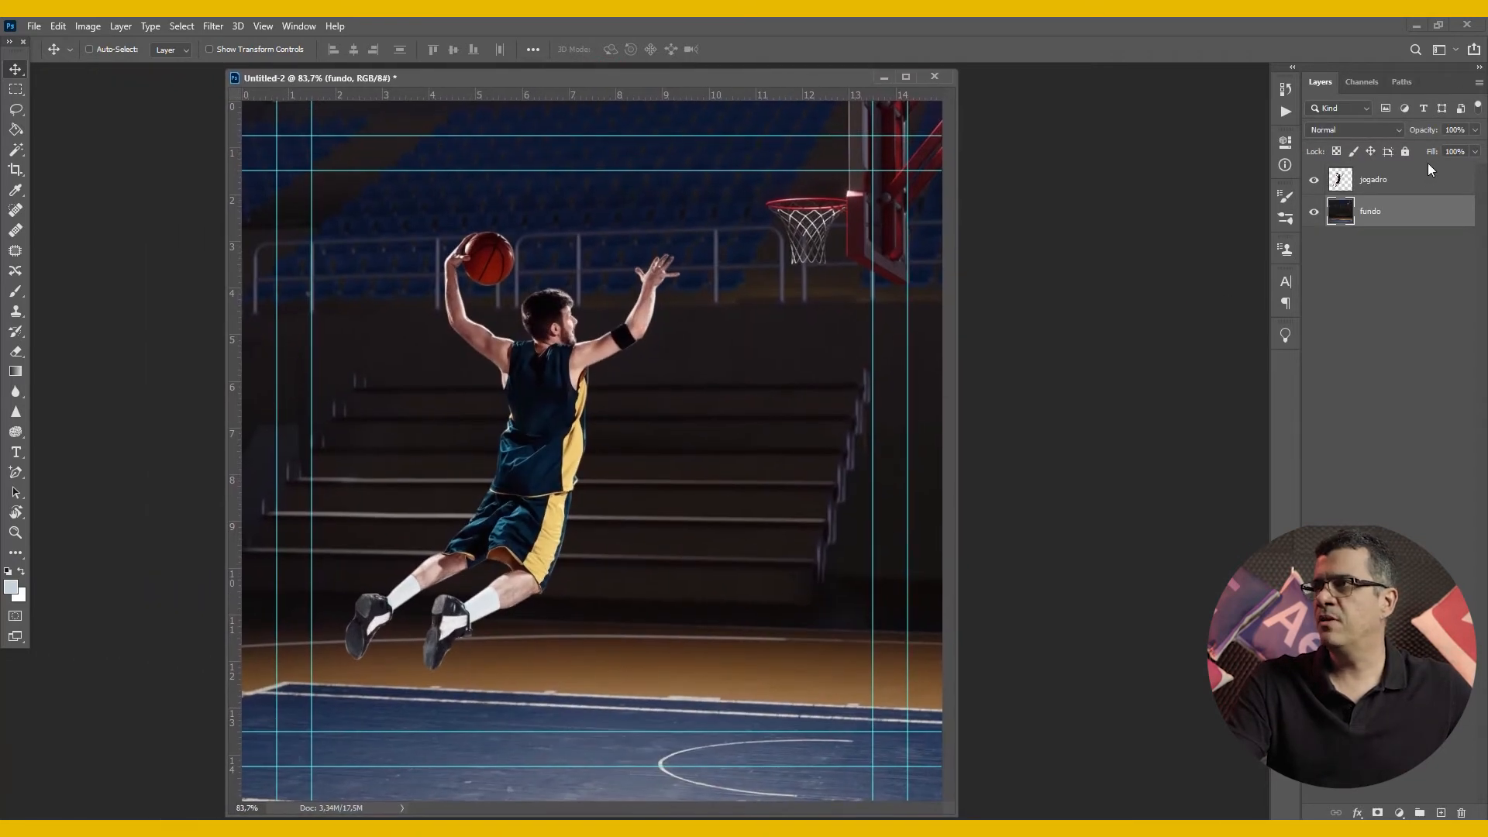
Step: Move the player on the jogadro layer slightly down and to the left within the arena
click(1415, 181)
drag(628, 403, 646, 433)
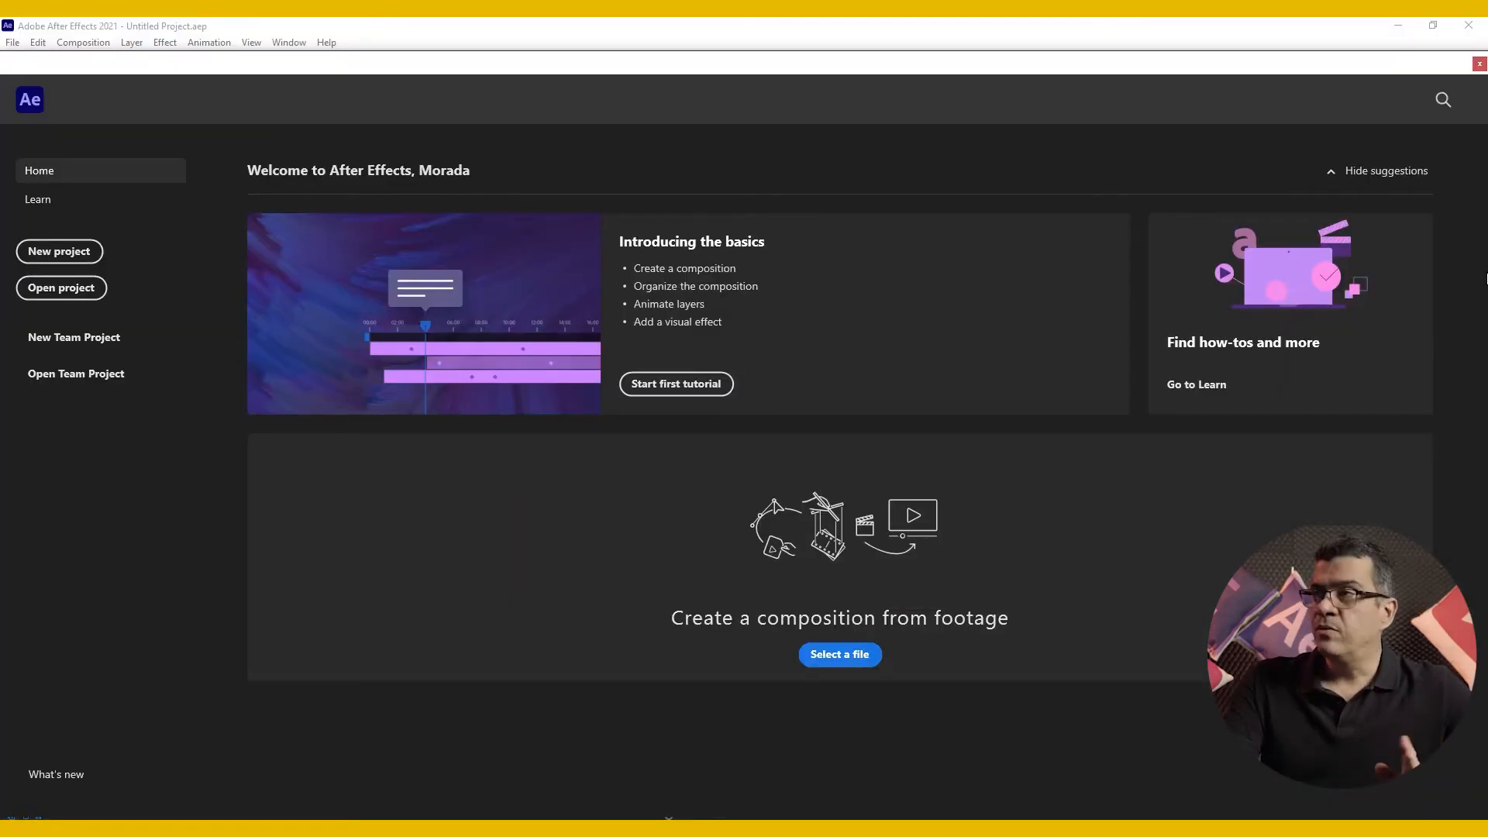
Step: Switch to After Effects, dismiss the home screen, and choose layout_jogadorenterrada.psd from the youtube project folder enterrada_basquet for import
click(1480, 64)
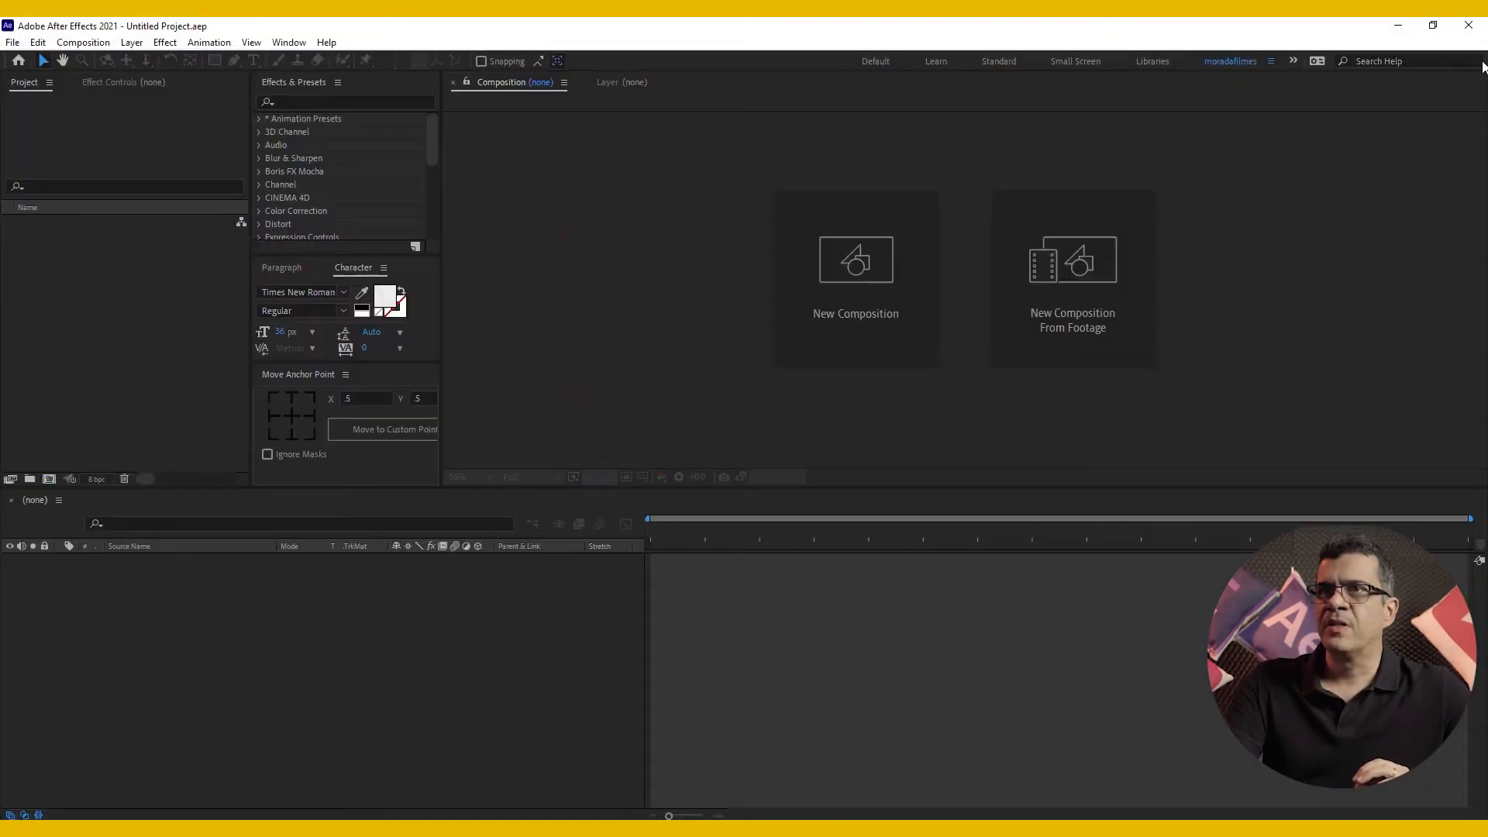
double_click(120, 309)
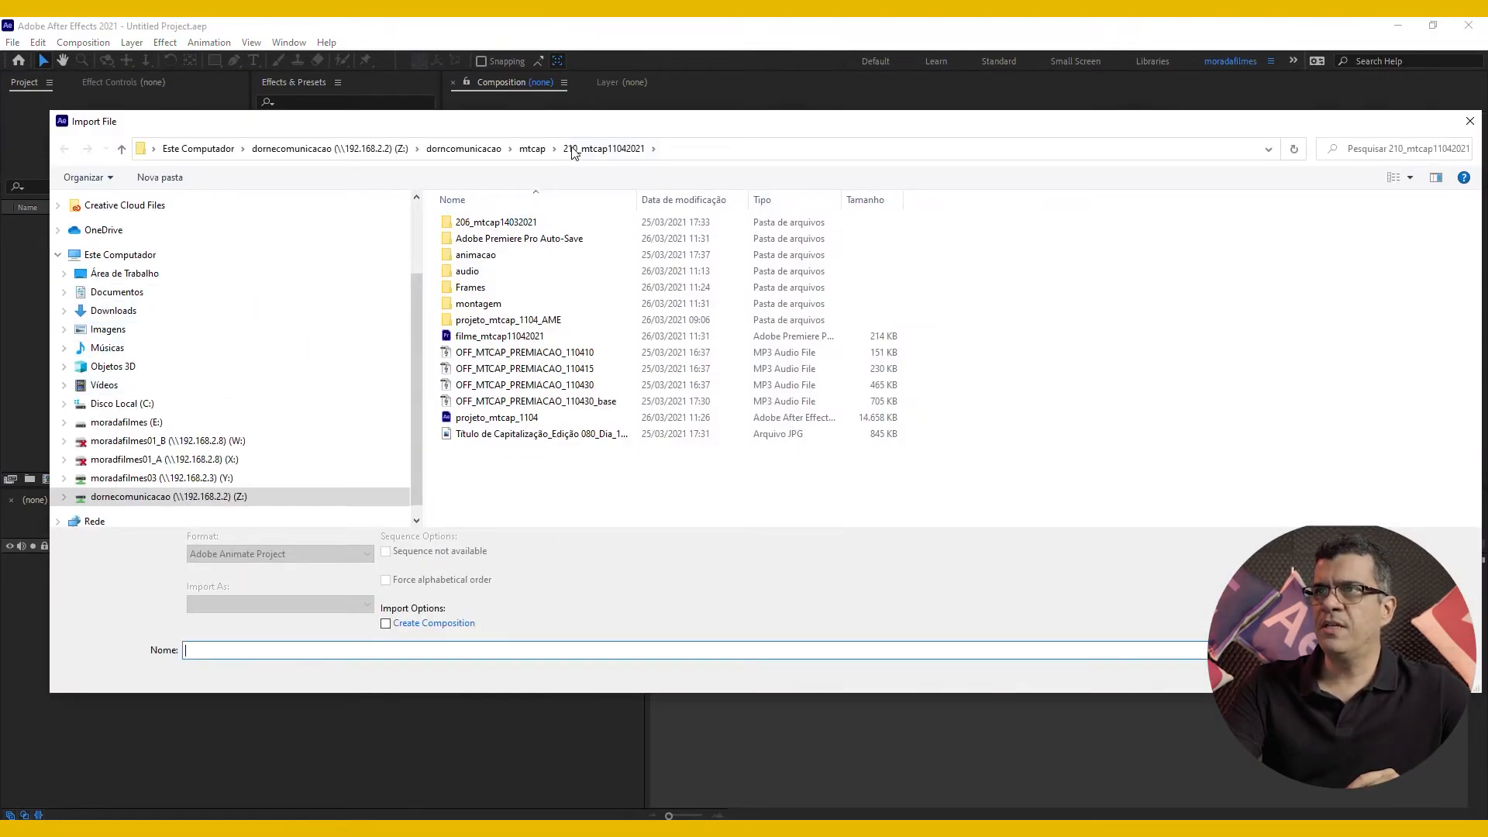
click(151, 422)
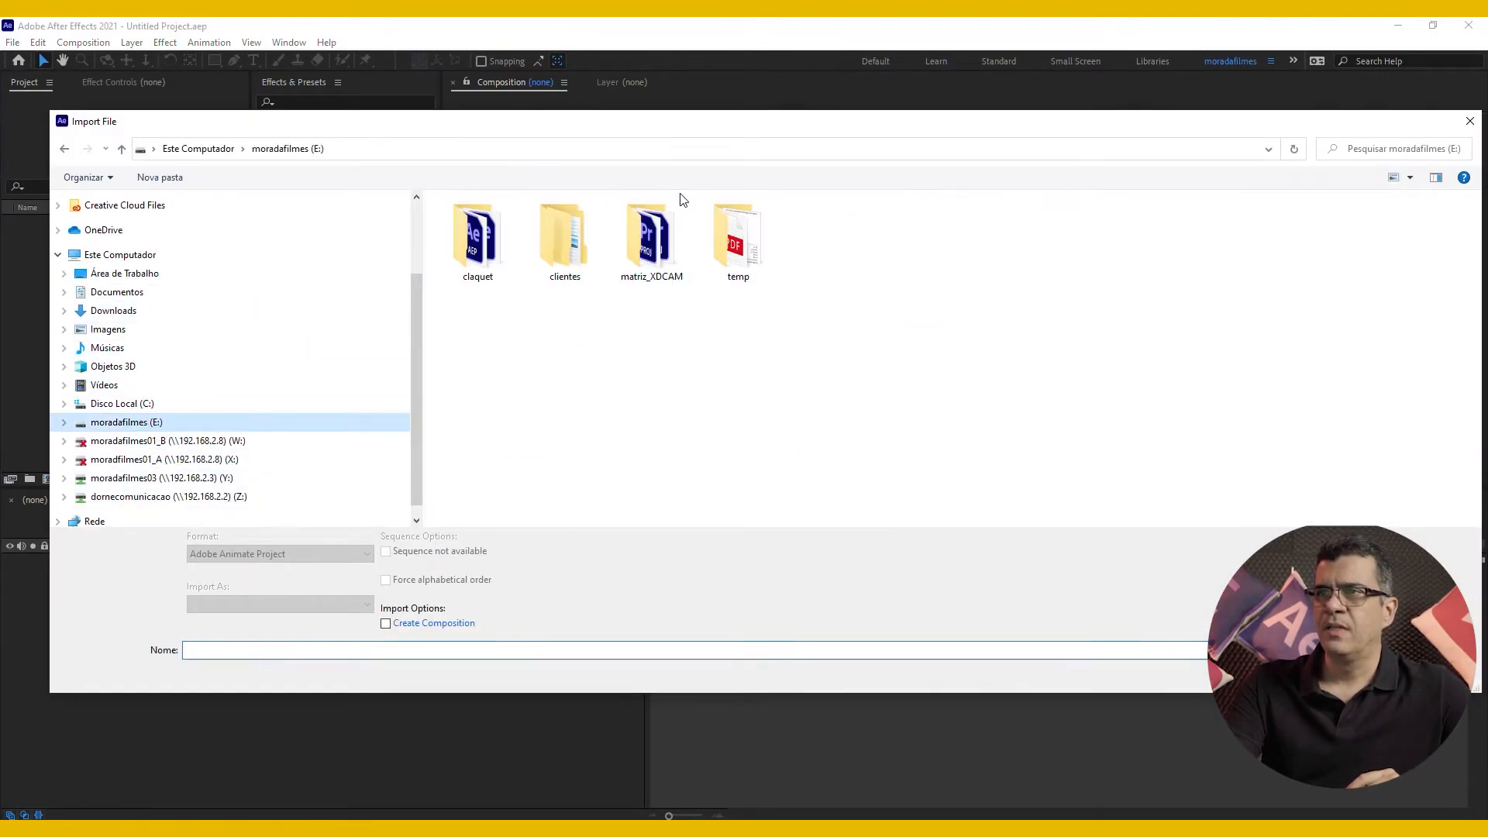
double_click(562, 240)
double_click(524, 240)
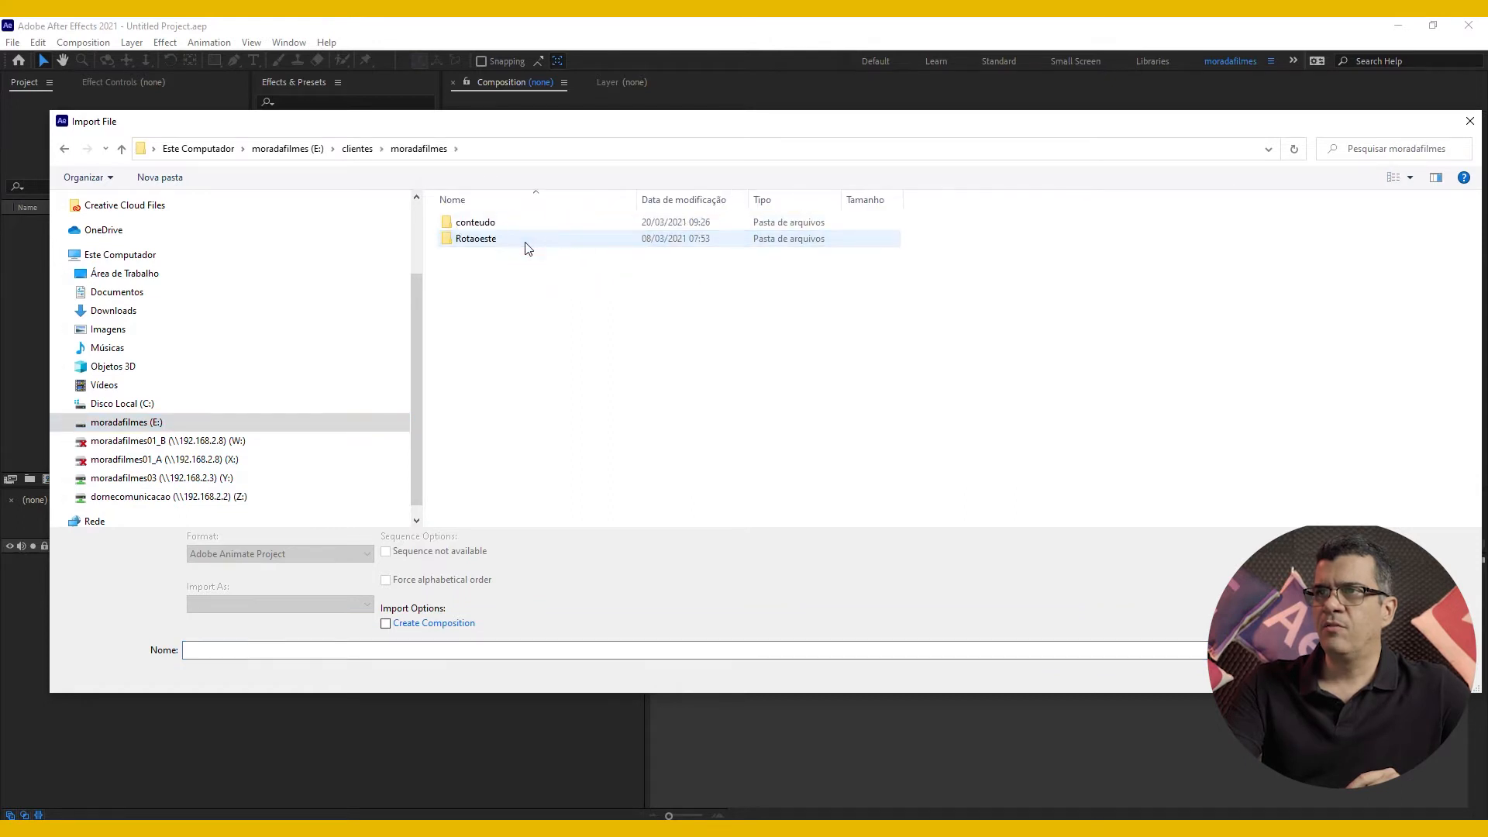
double_click(523, 222)
double_click(740, 341)
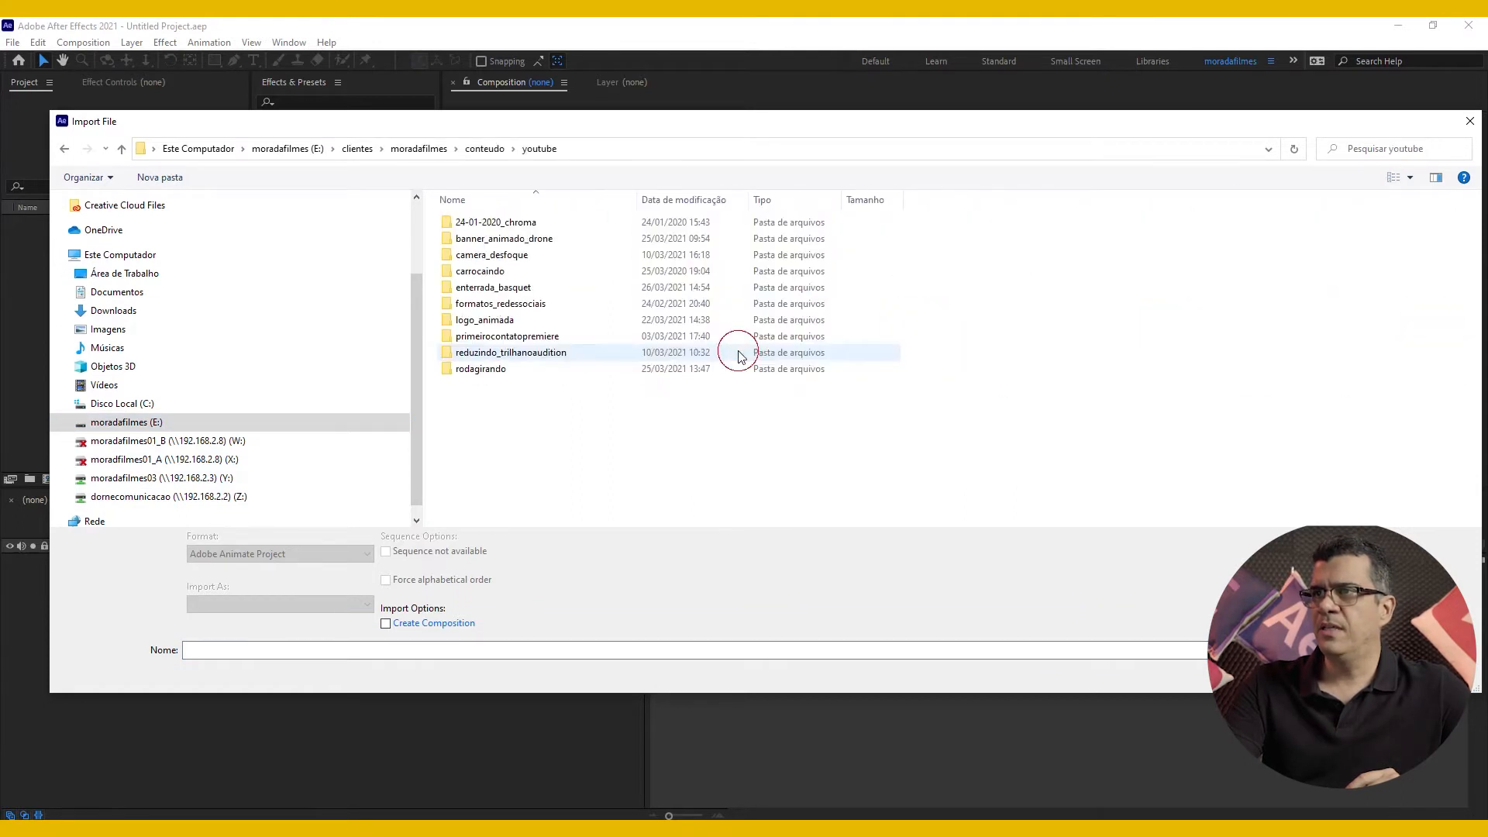
double_click(496, 287)
click(668, 232)
double_click(668, 232)
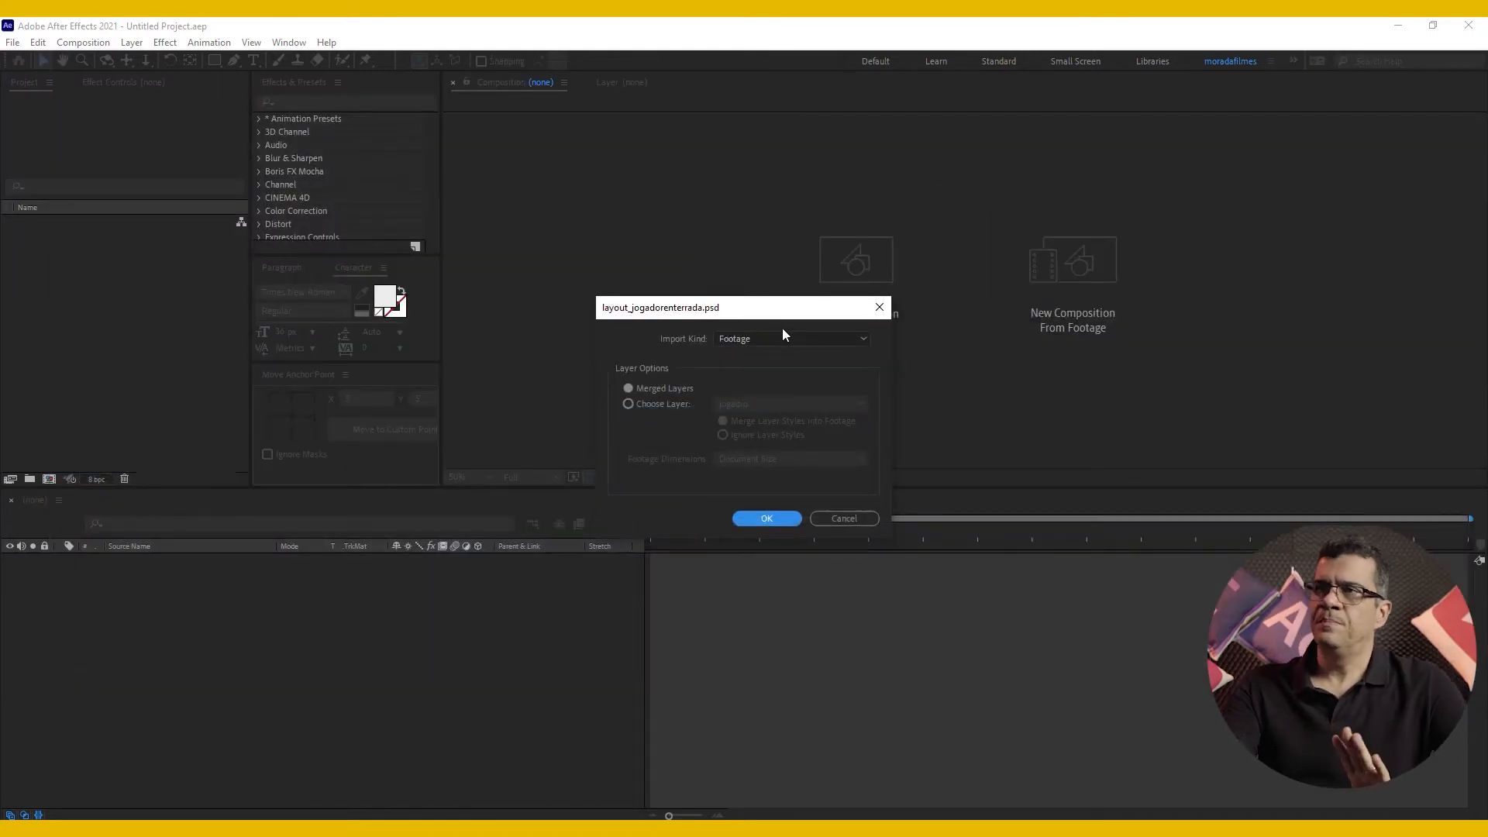
Step: Import the PSD as Composition - Retain Layer Sizes with Editable Layer Styles
drag(765, 313, 750, 266)
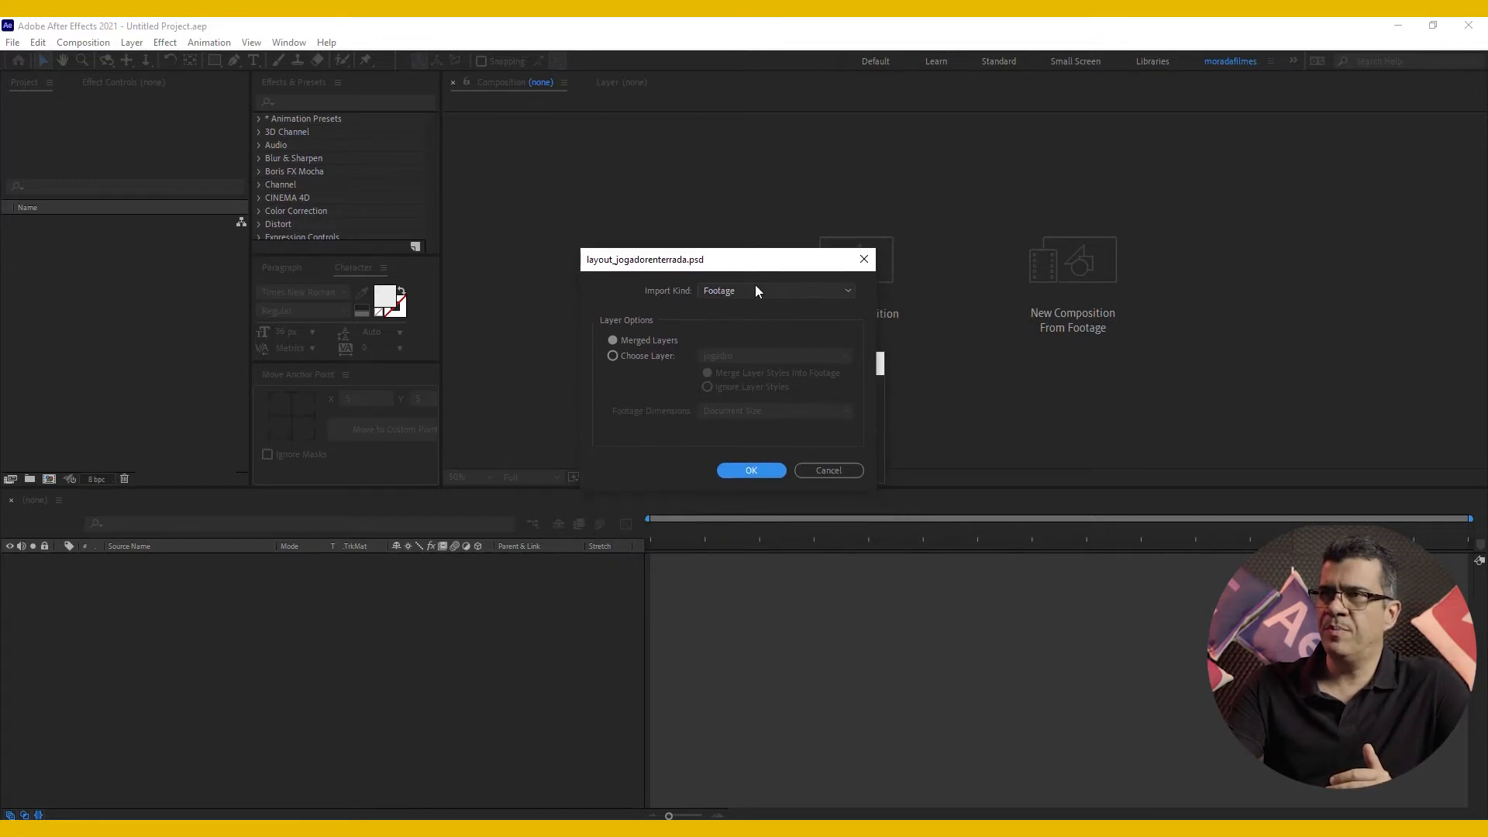
click(749, 292)
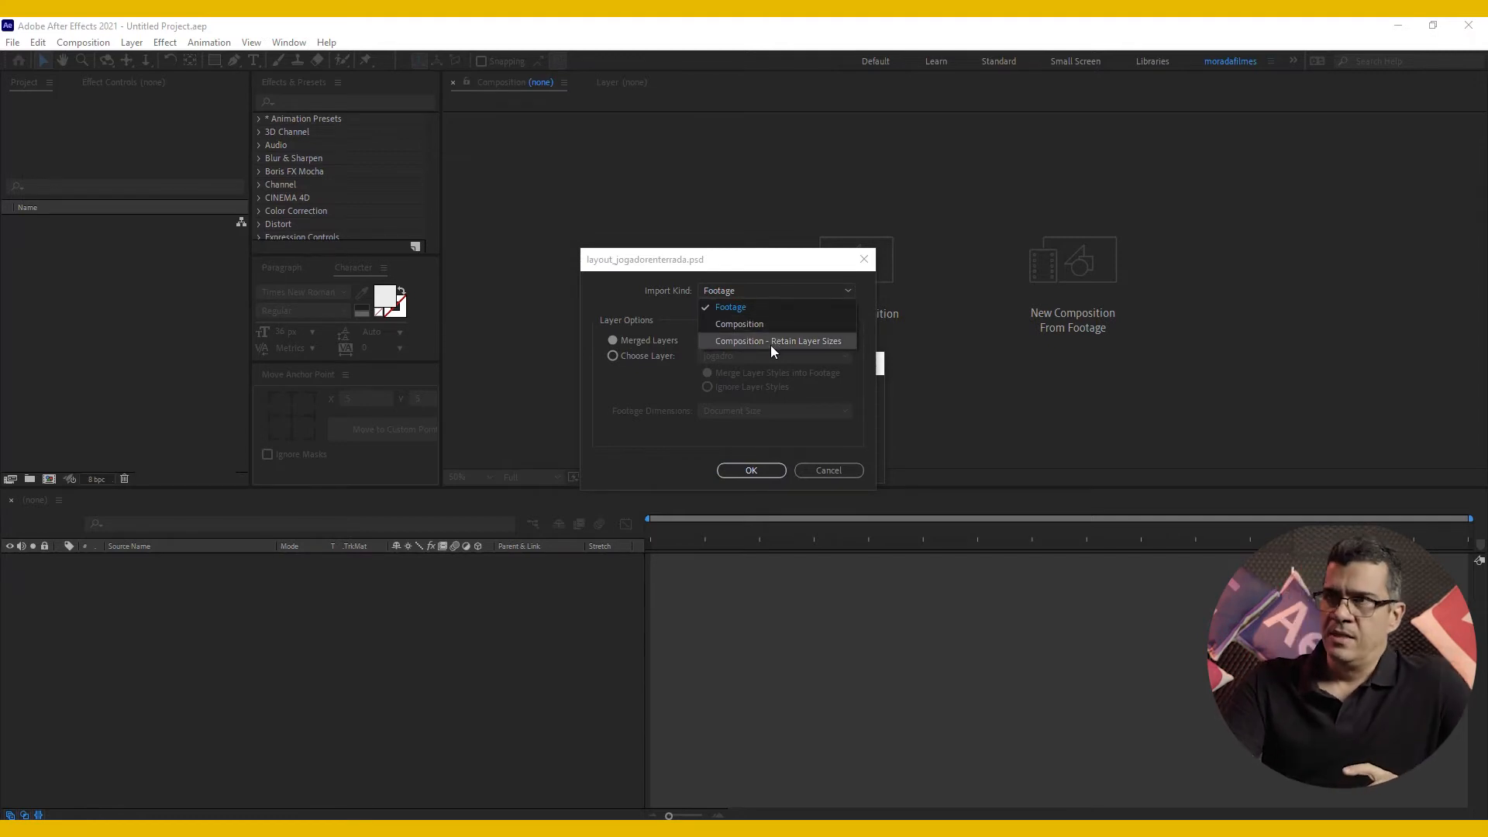
click(748, 341)
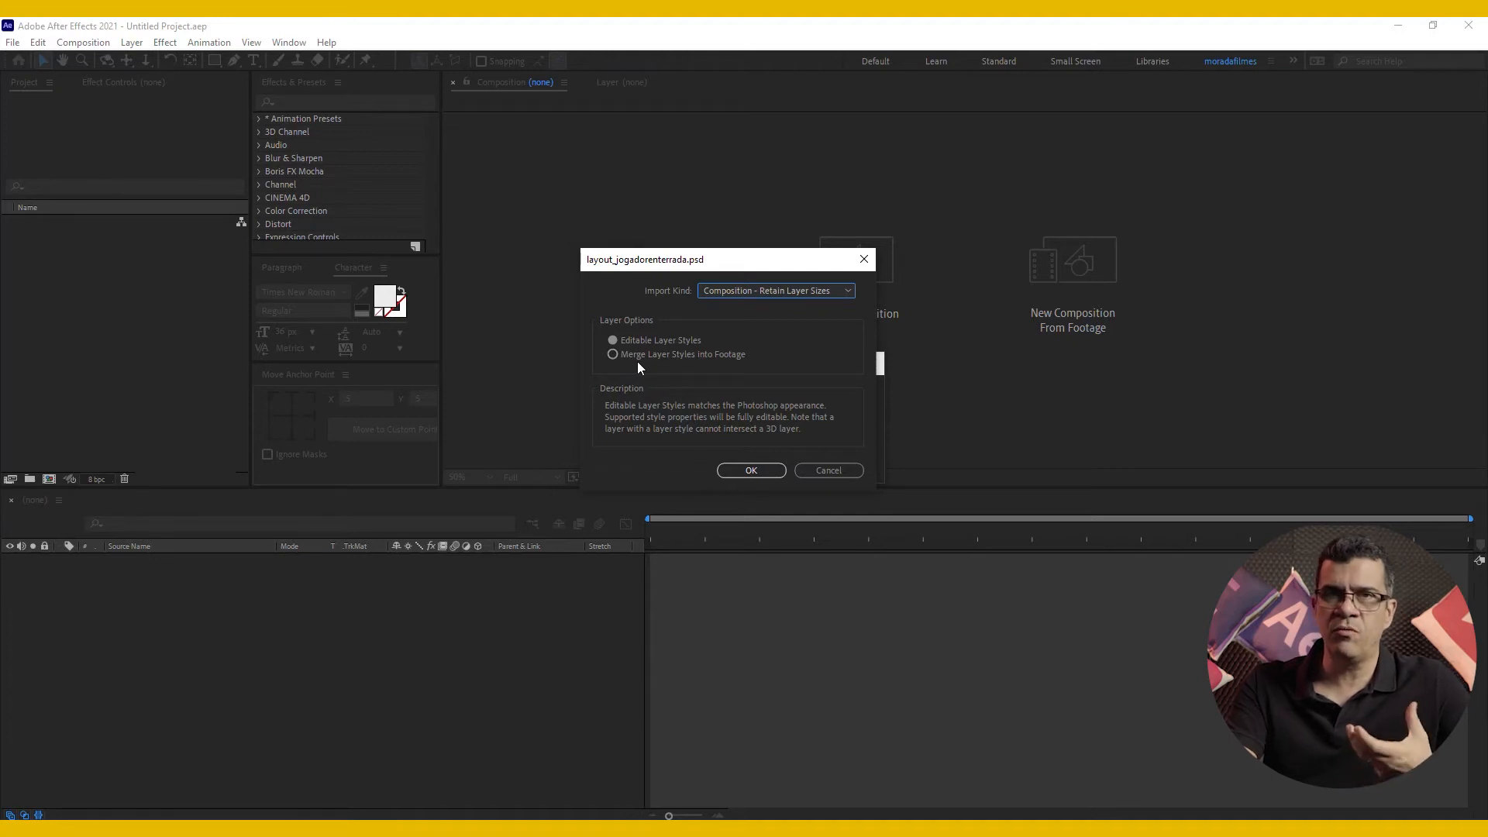
click(751, 470)
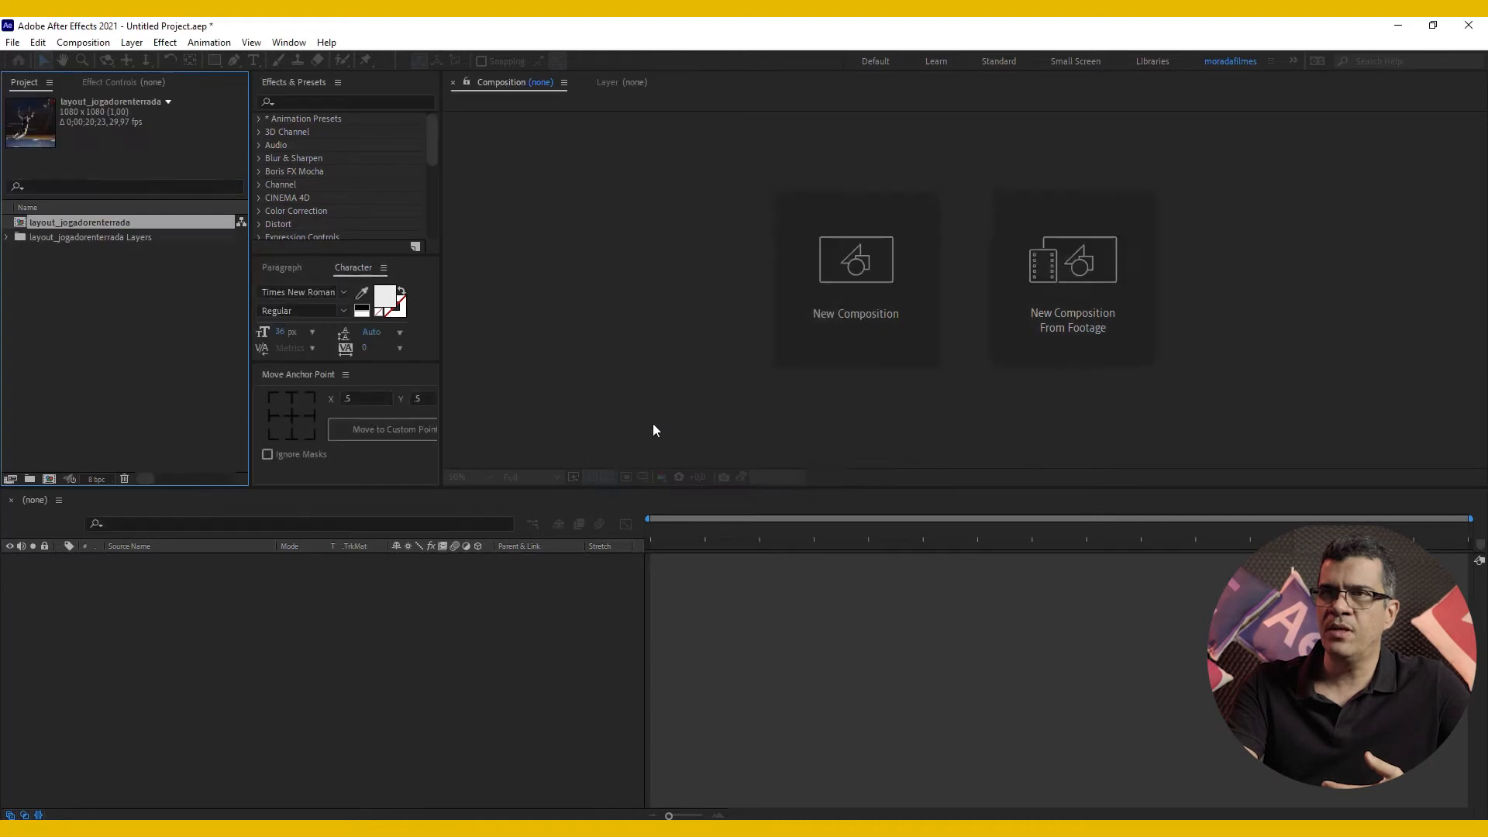
Step: Open the imported layout_jogadorenterrada composition and place the playhead at 0;00;08;00
double_click(102, 225)
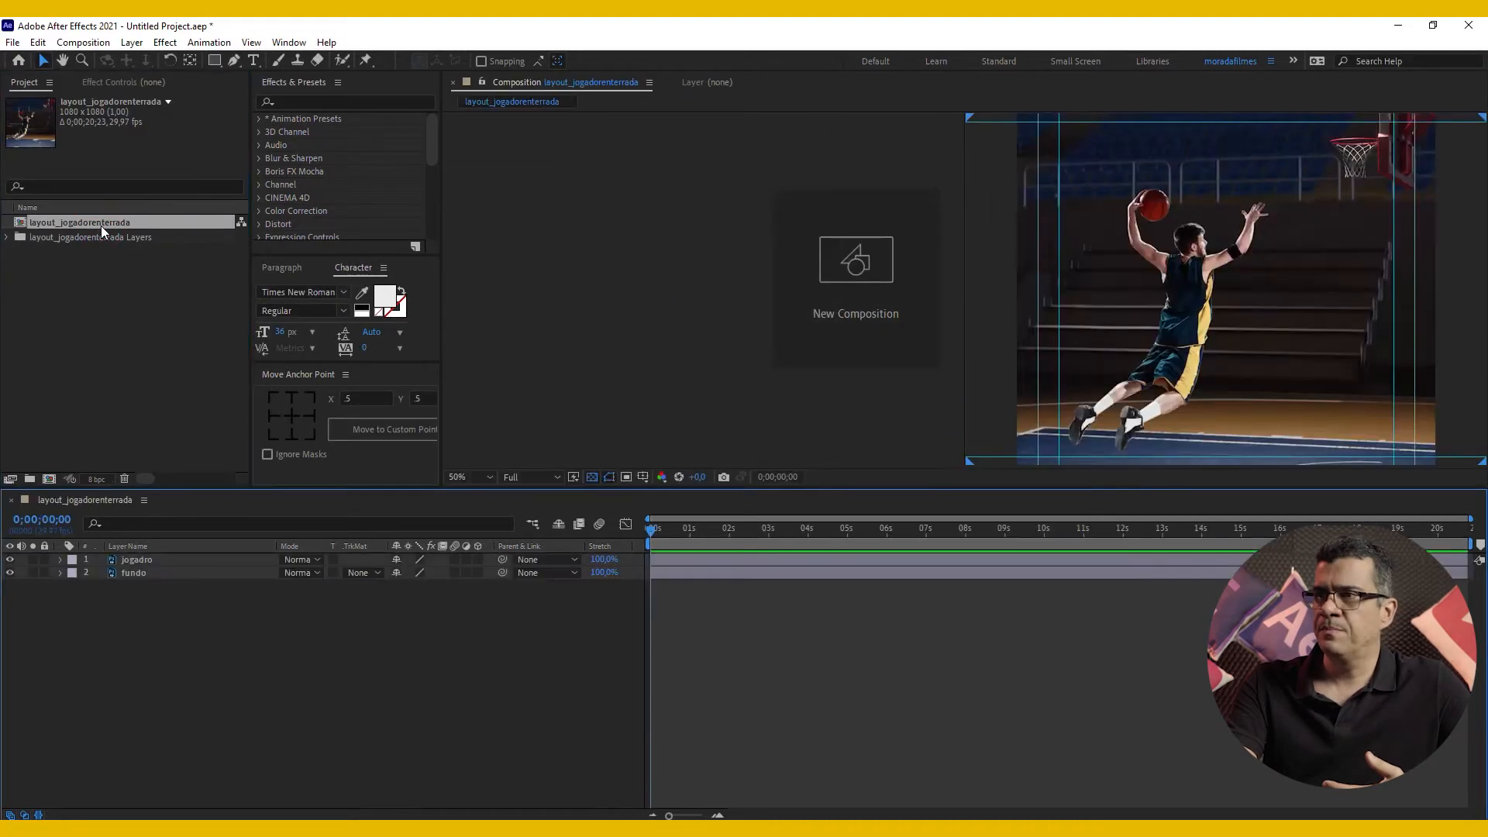
drag(768, 534, 1469, 535)
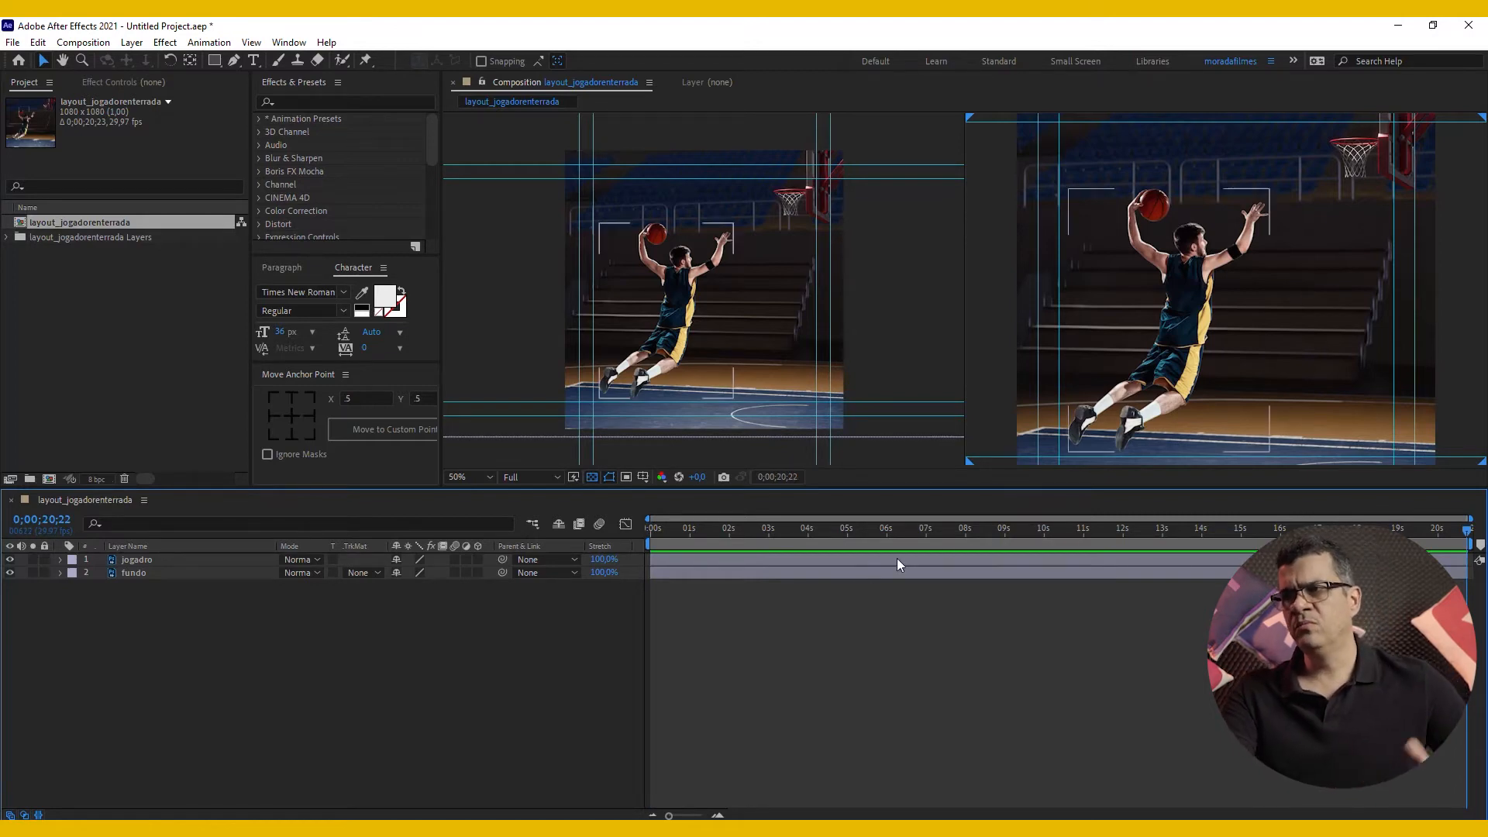
drag(1000, 537, 966, 543)
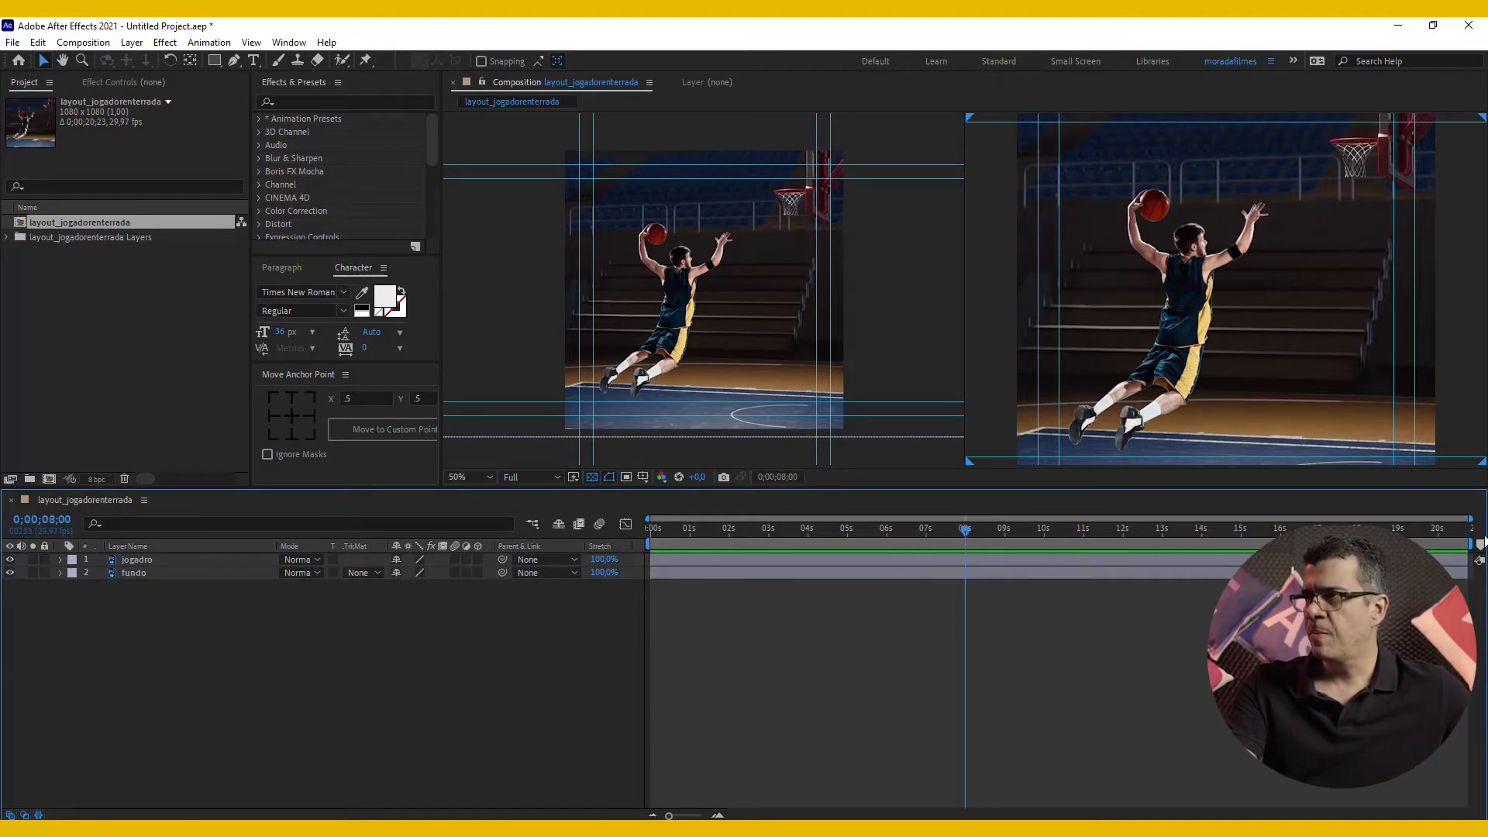
Step: End the work area at the 8-second mark and trim the composition to it
mouse_move(1467, 543)
mouse_down()
mouse_move(1430, 574)
mouse_move(1326, 605)
mouse_move(992, 668)
mouse_move(965, 688)
mouse_move(1027, 696)
mouse_move(951, 713)
mouse_move(996, 720)
mouse_move(974, 723)
mouse_up()
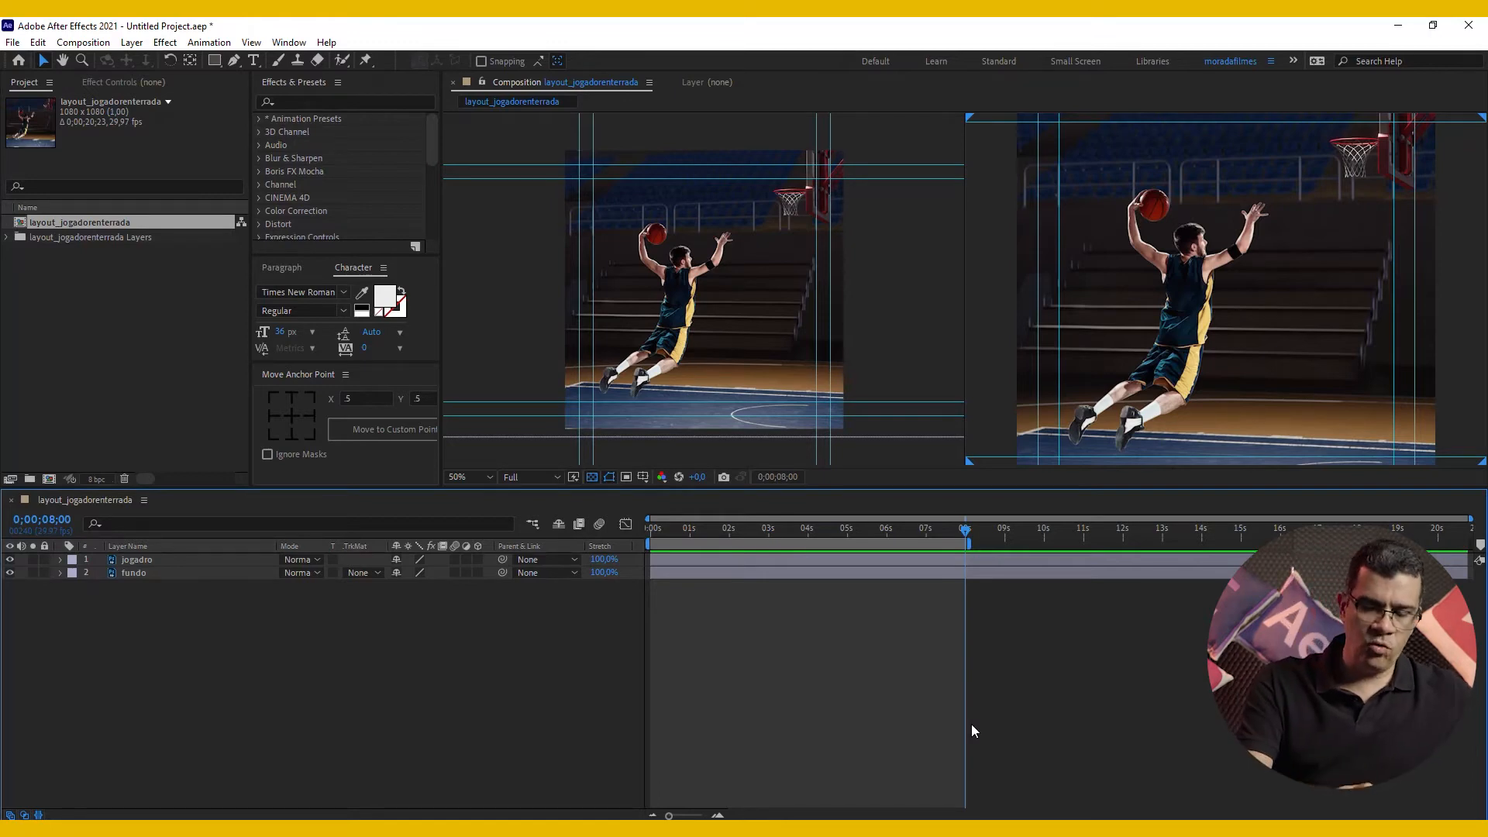
key(ctrl+k)
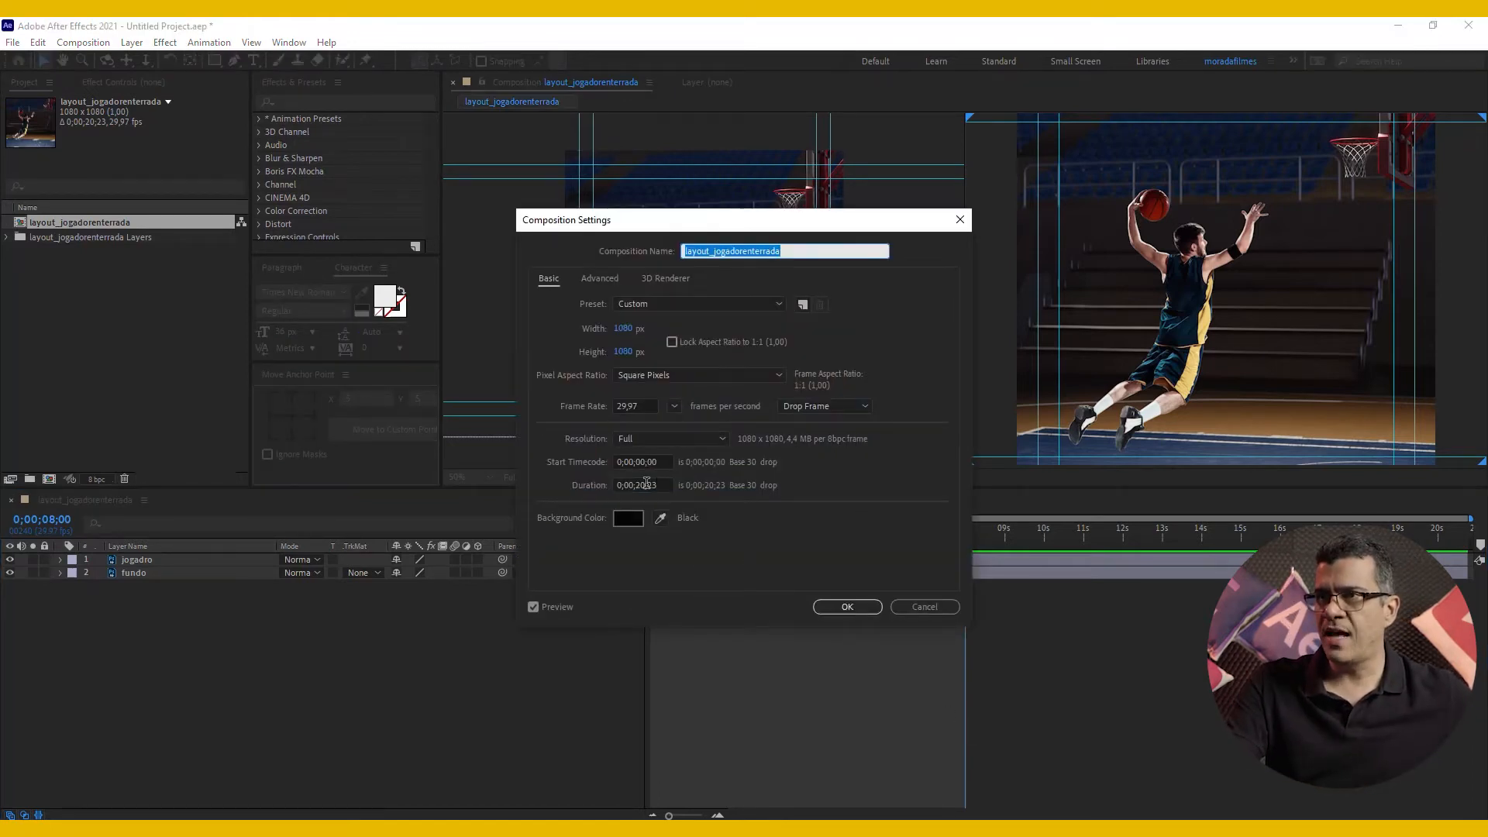
click(946, 606)
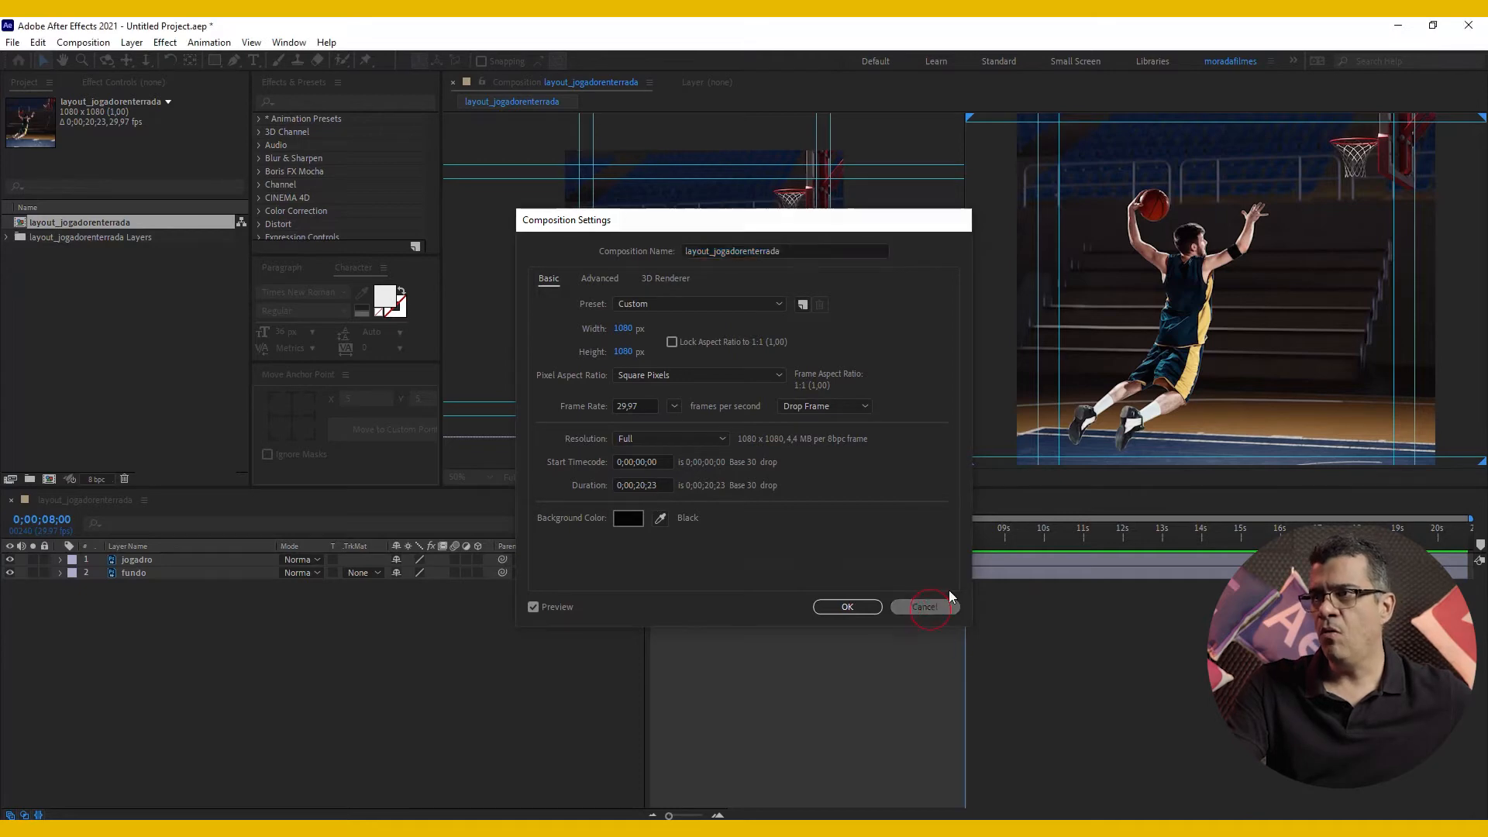
mouse_move(1469, 545)
mouse_down()
mouse_move(1186, 643)
mouse_move(975, 639)
mouse_up()
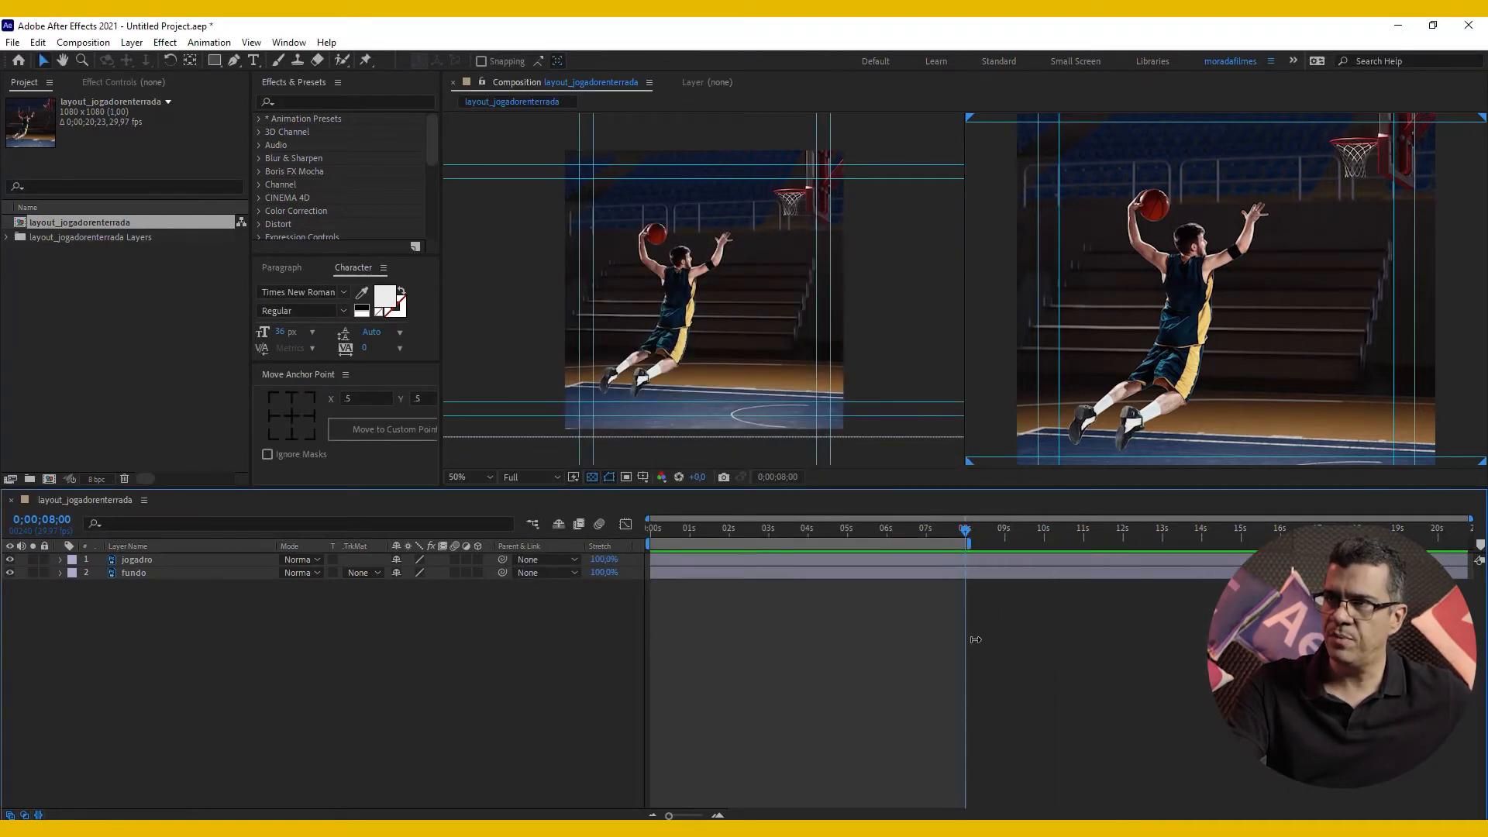
right_click(914, 542)
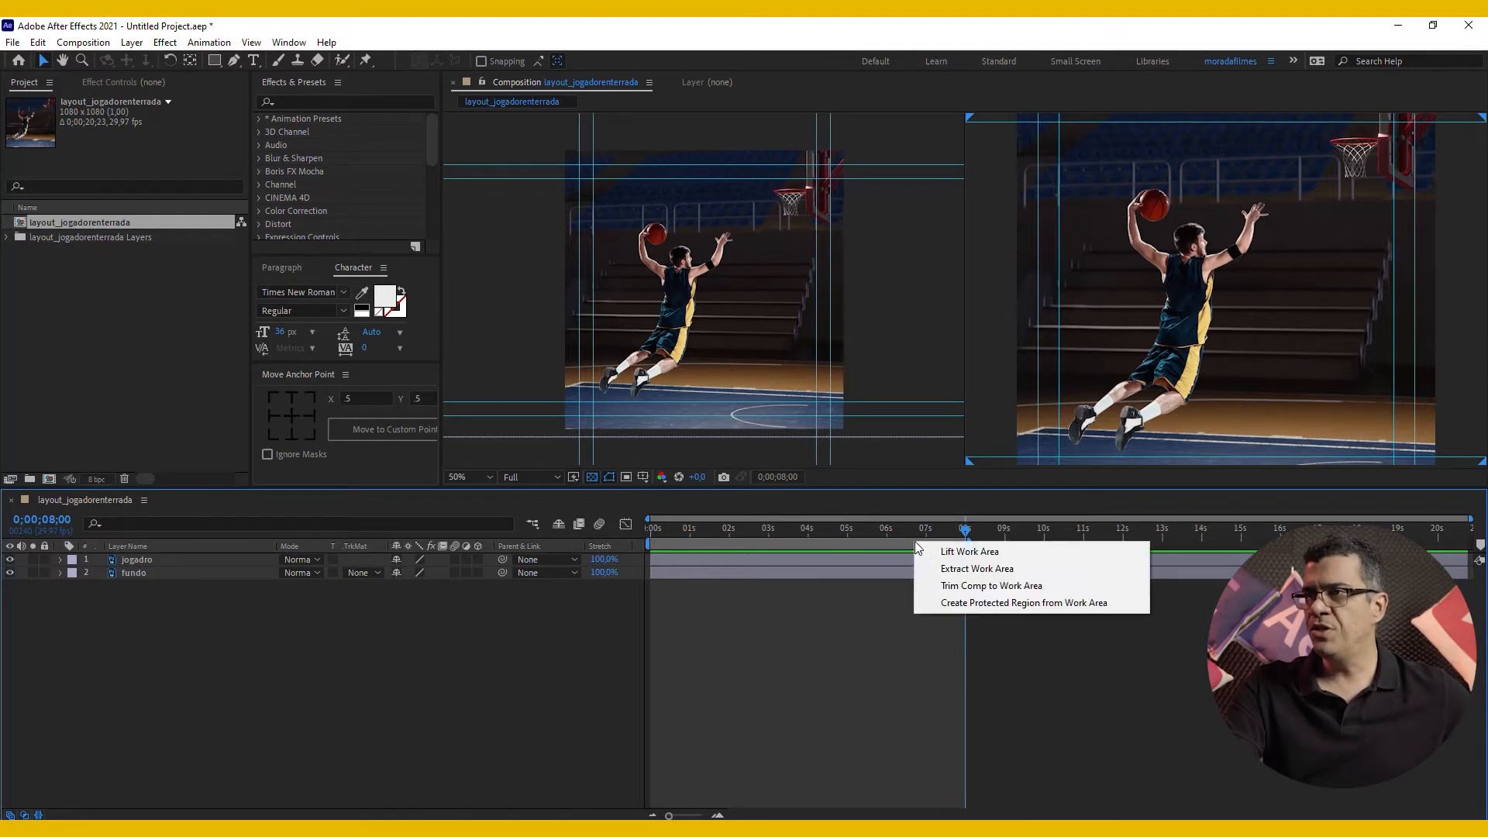
click(969, 586)
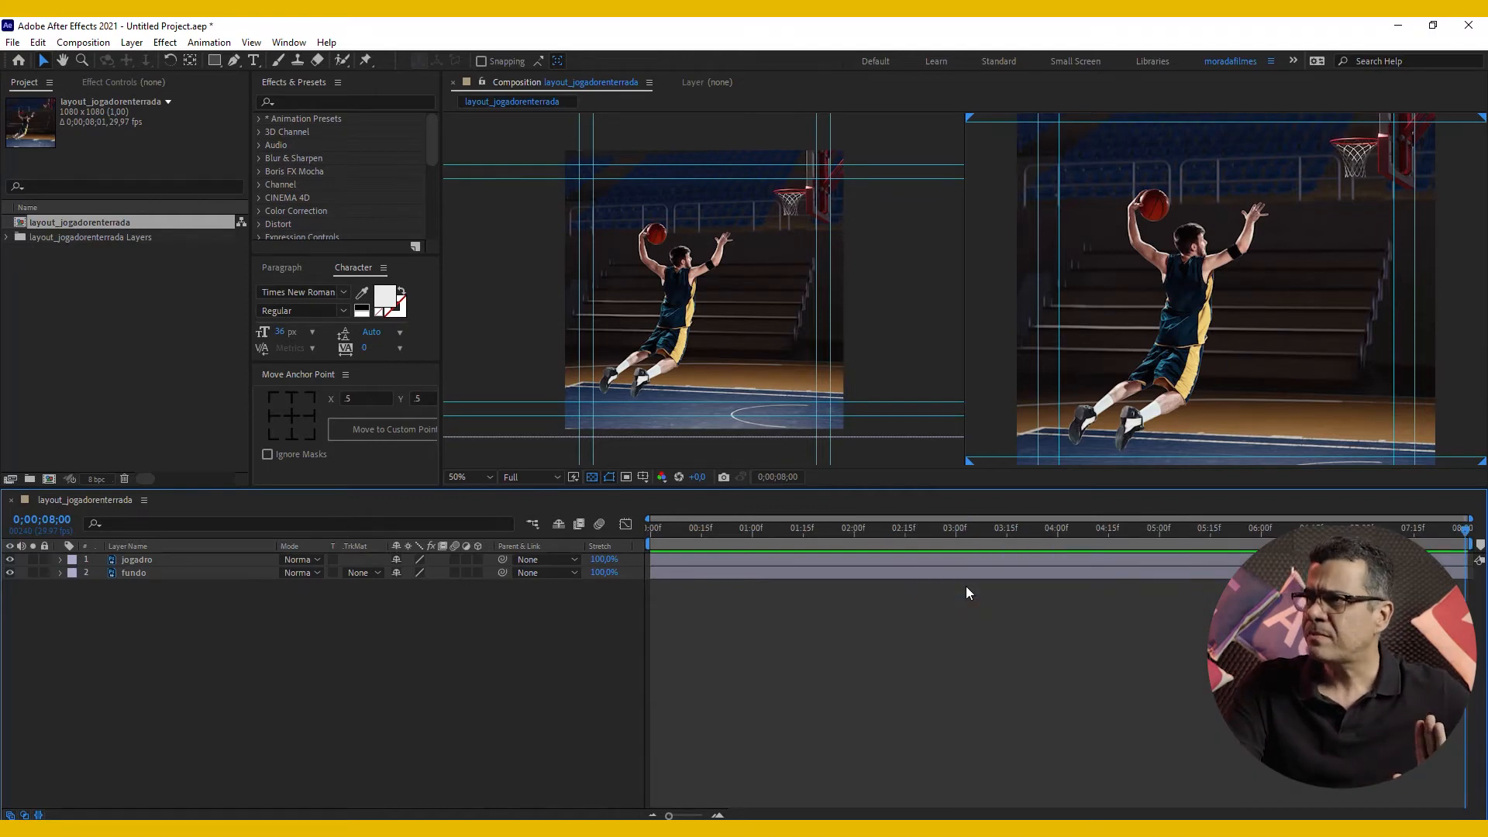
Step: Fit the composition in the viewer and check the jogadro and fundo layers by selecting each in turn, ending on jogadro
key(apostrophe)
key(apostrophe)
click(468, 477)
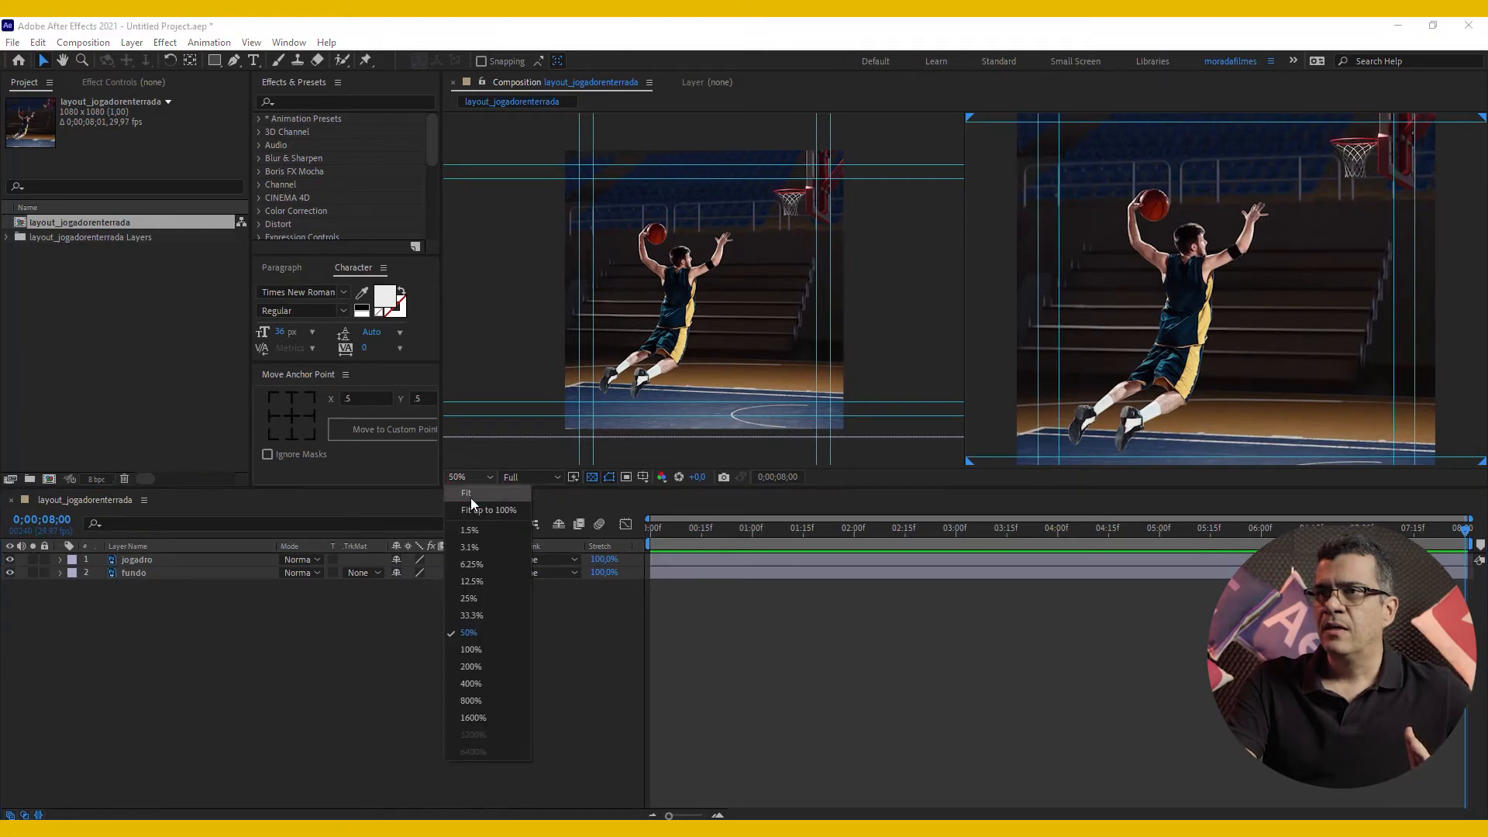
click(473, 505)
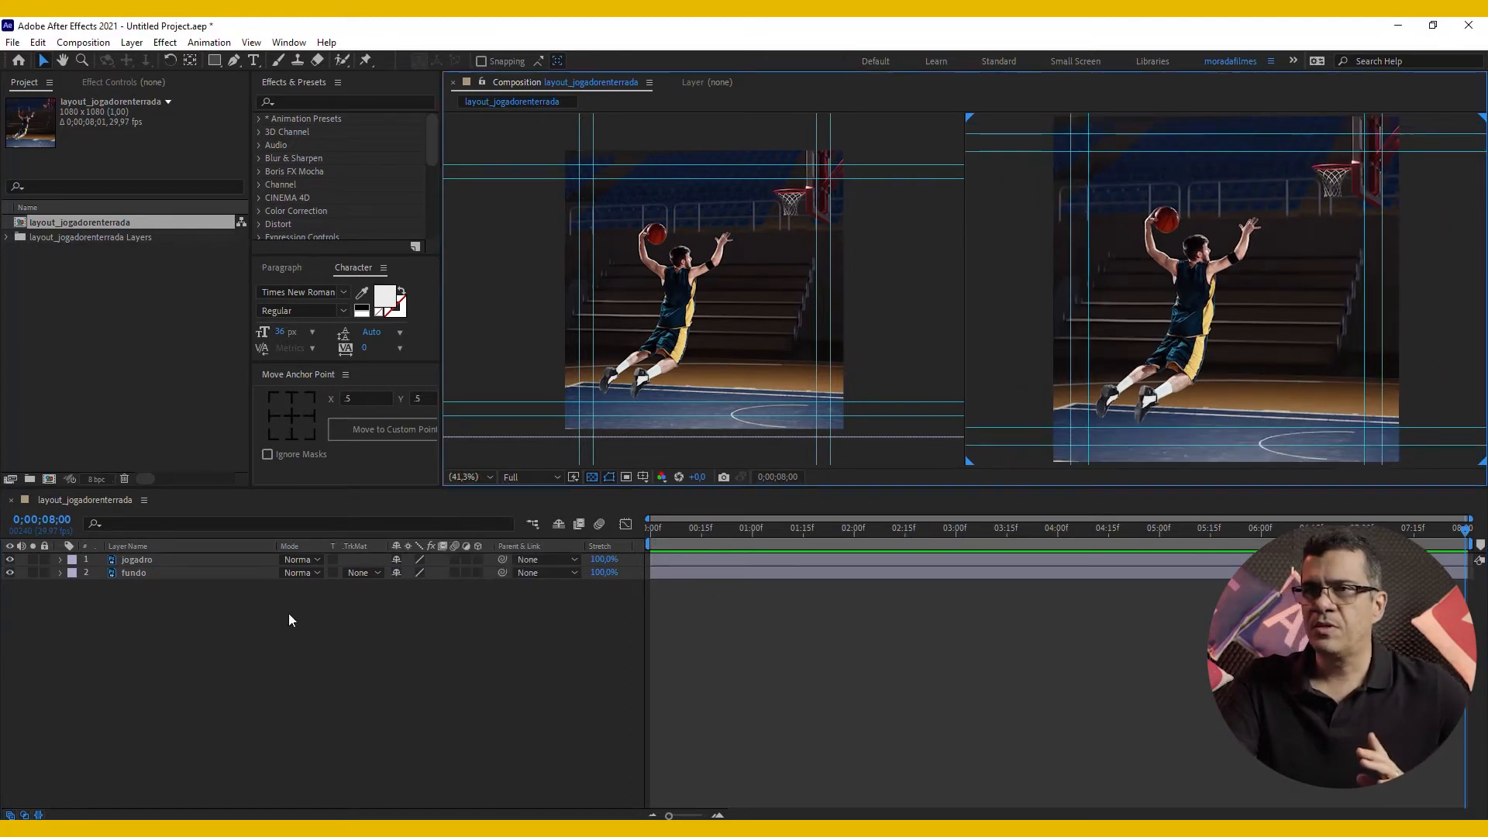
click(176, 561)
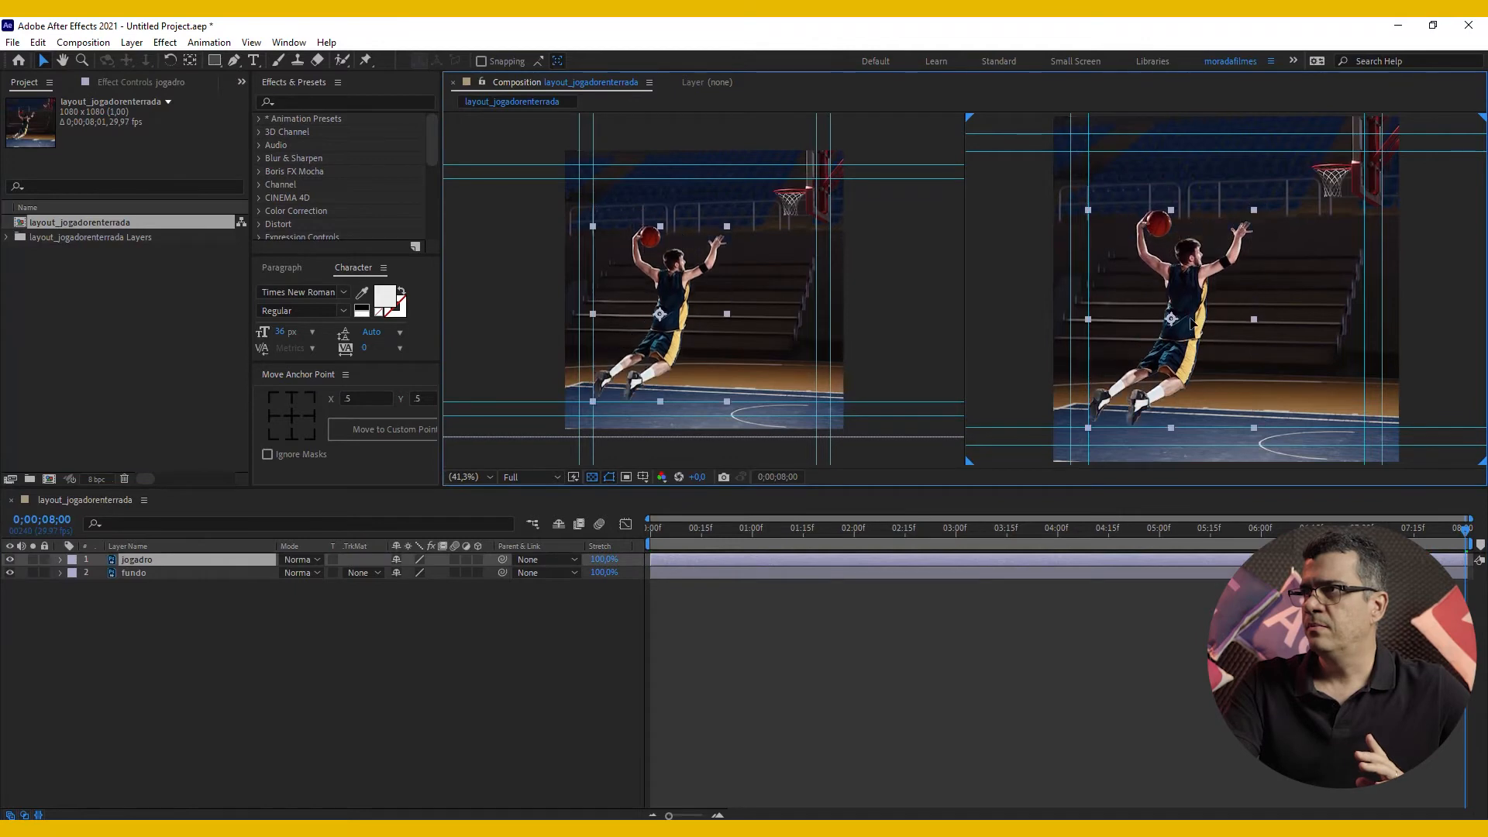
key(Return)
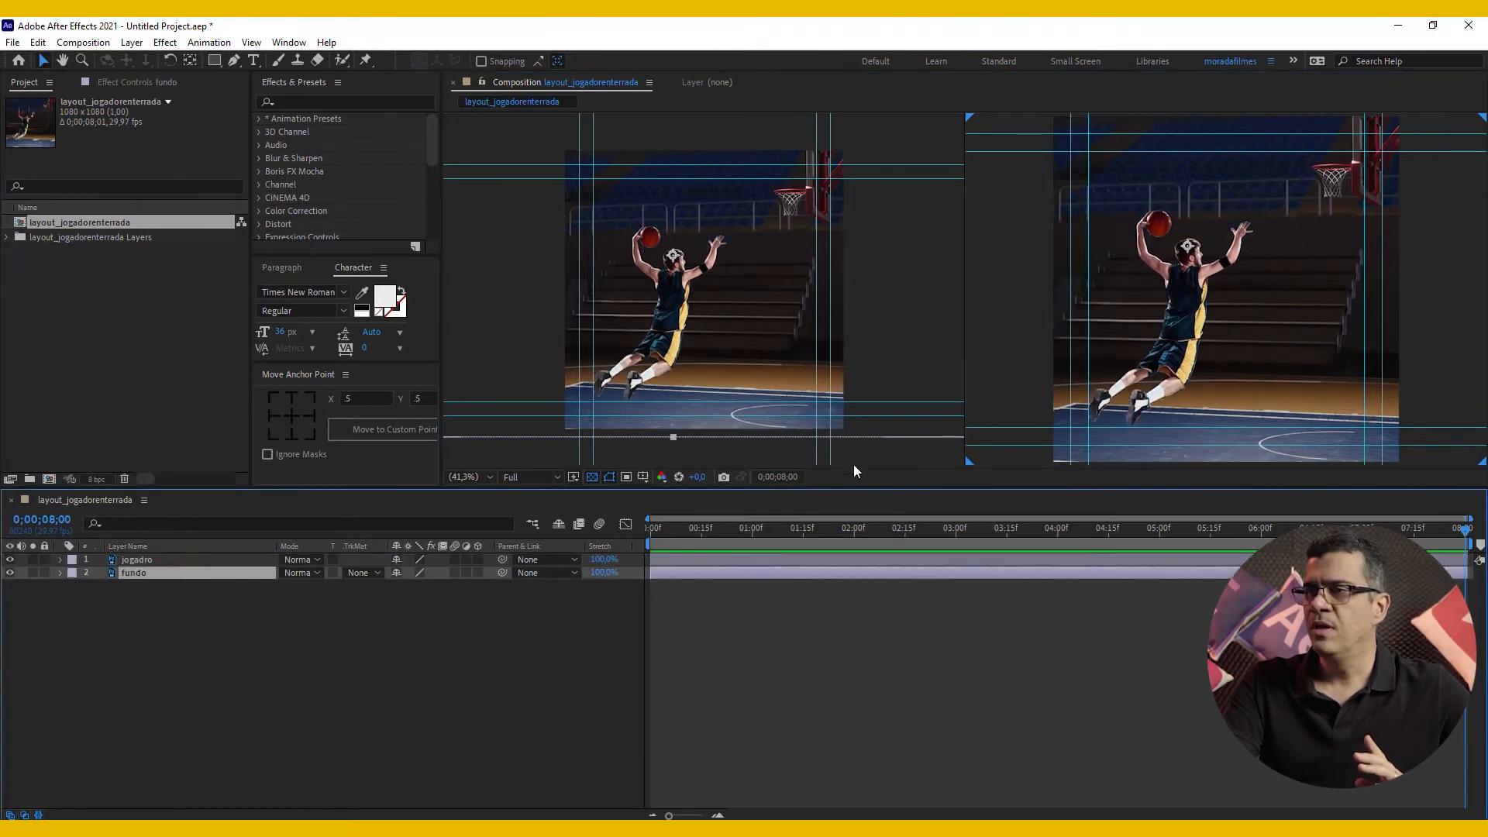
click(671, 562)
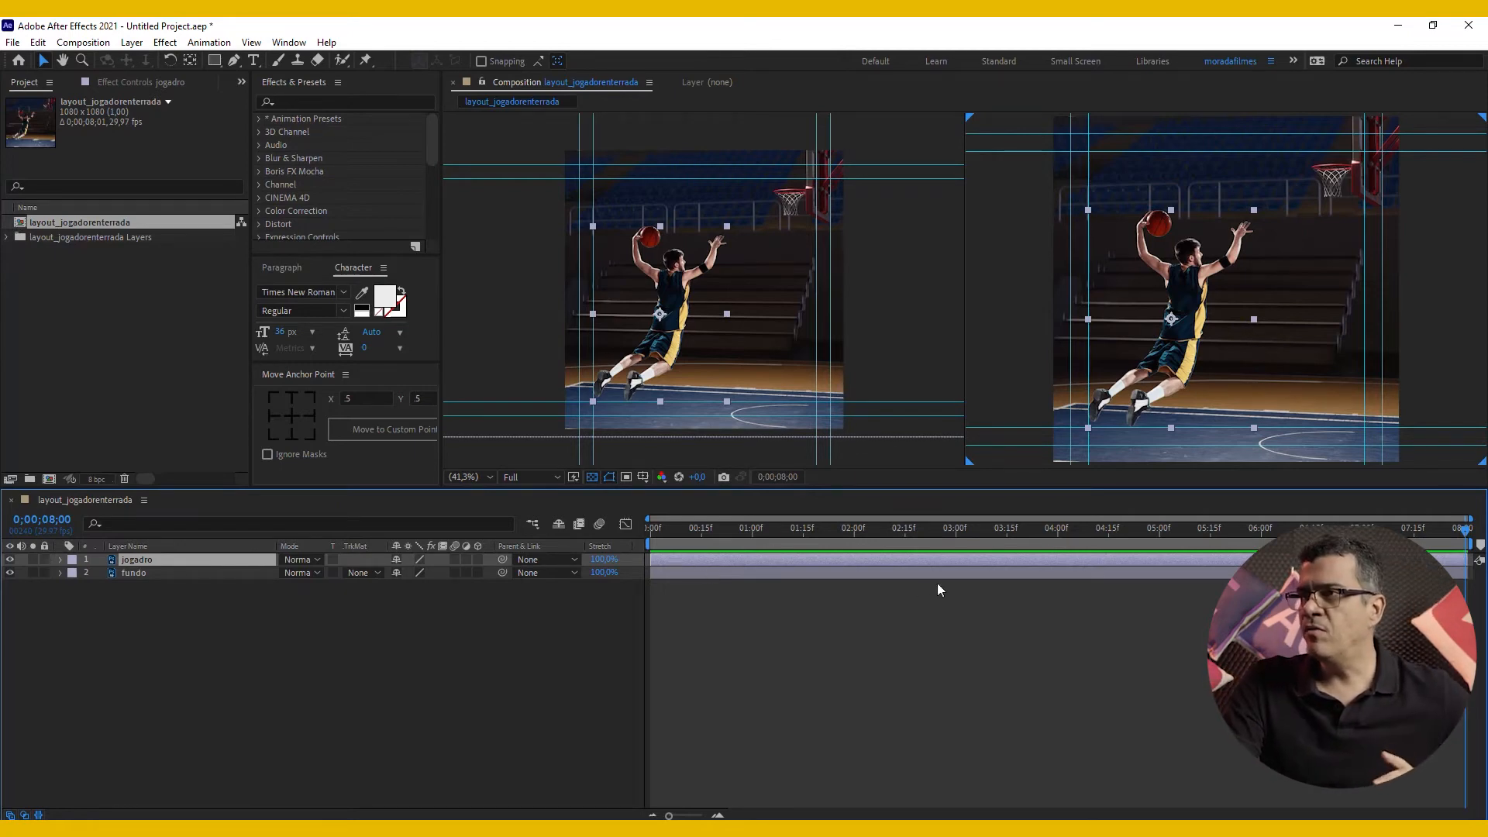
Step: Add Position keyframes to the jogadro layer at 0;00;04;29 and at 0;00;00;00
drag(1058, 529, 1160, 576)
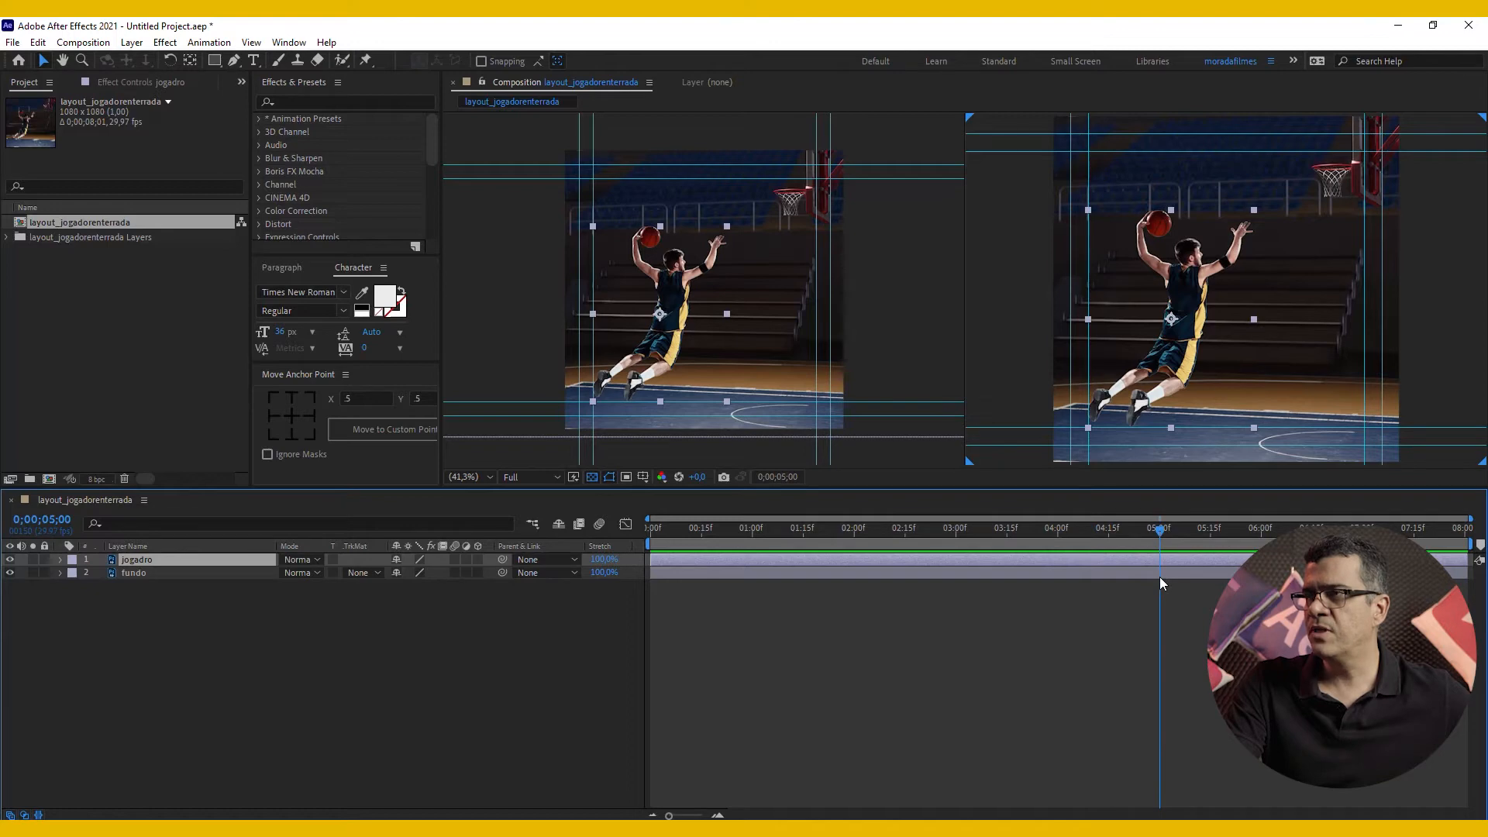
click(1156, 531)
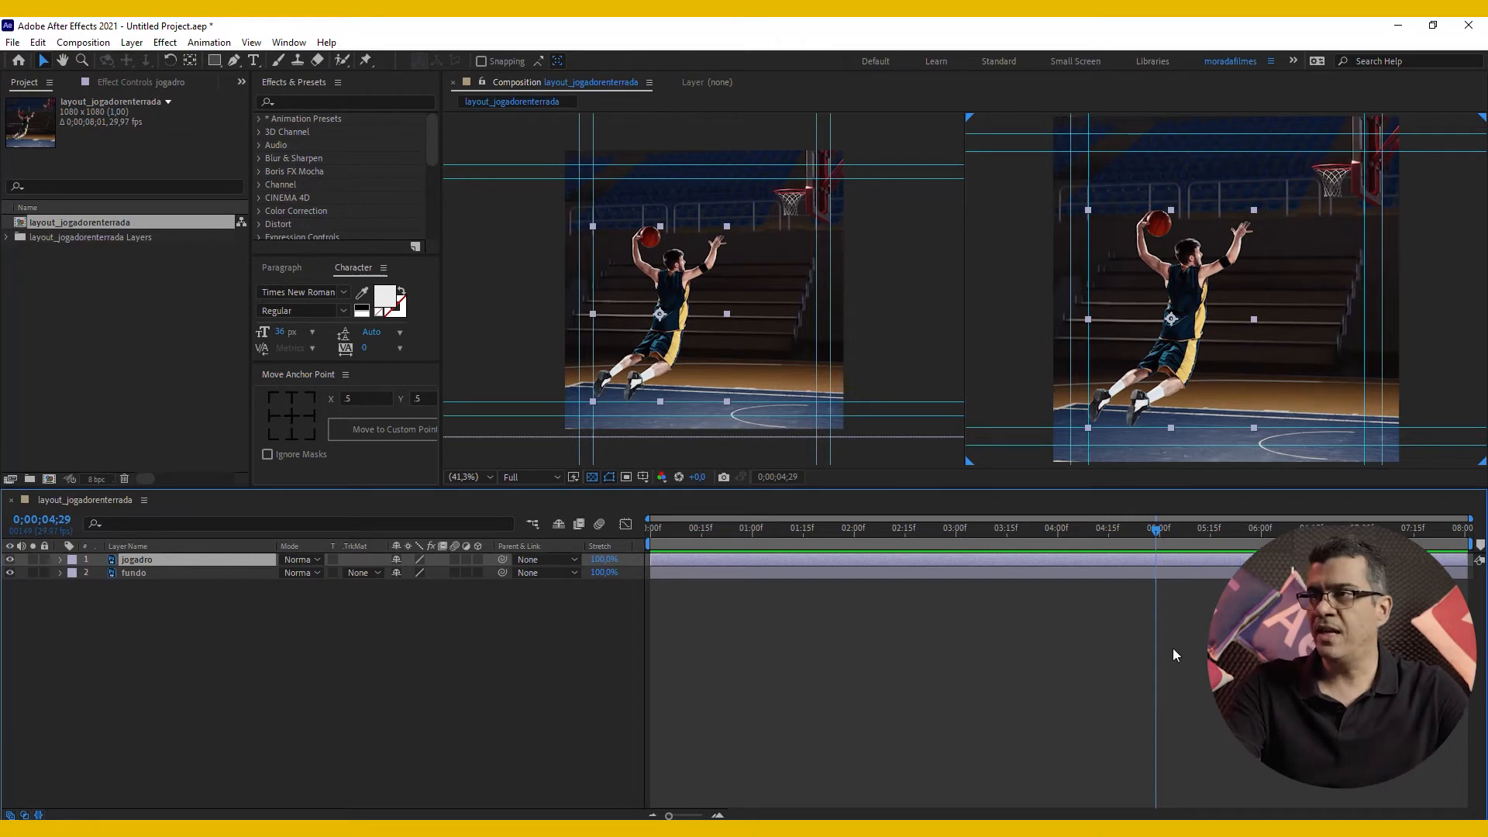
key(p)
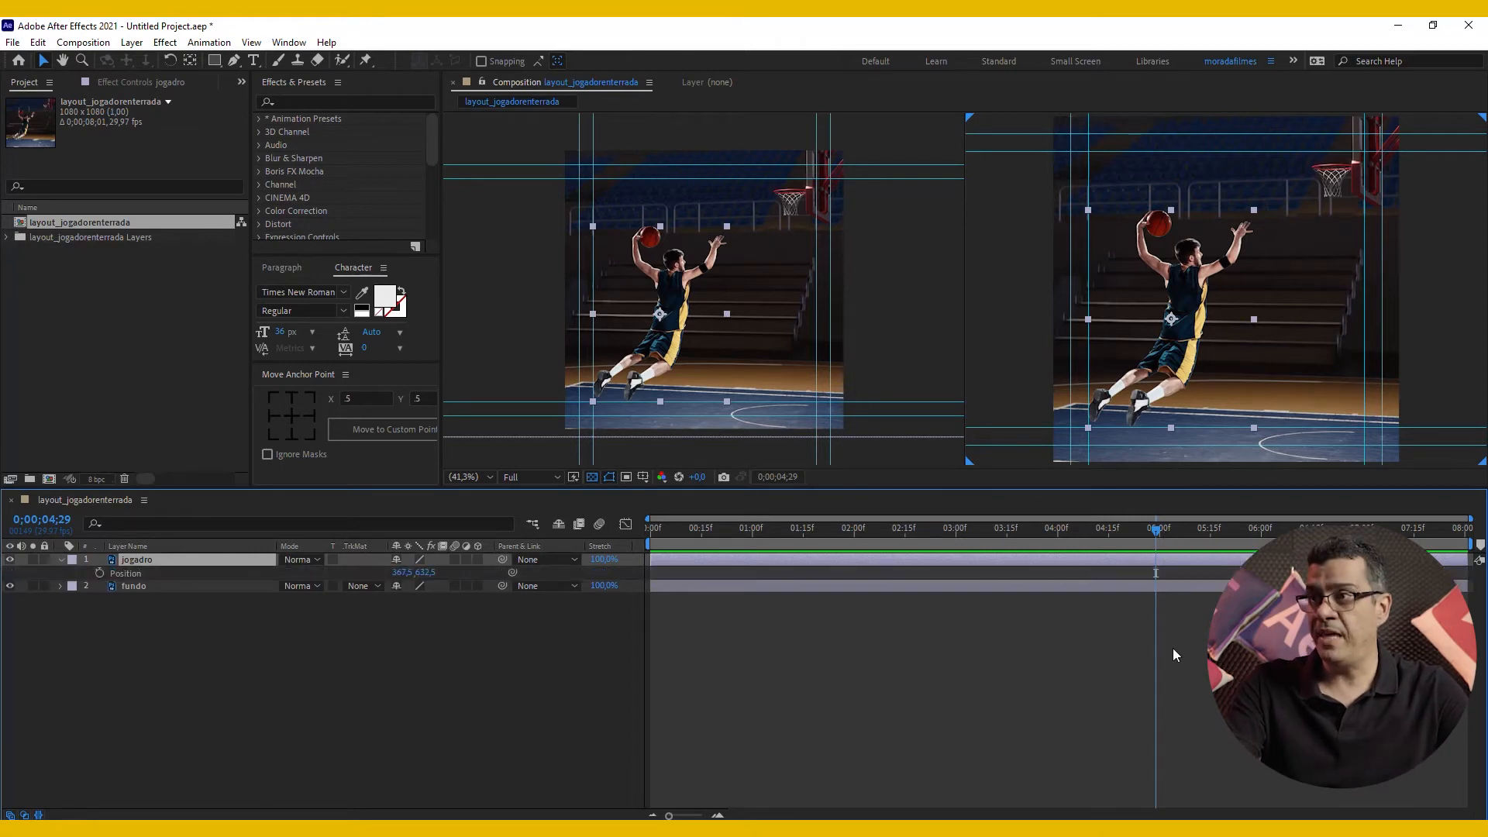
click(101, 574)
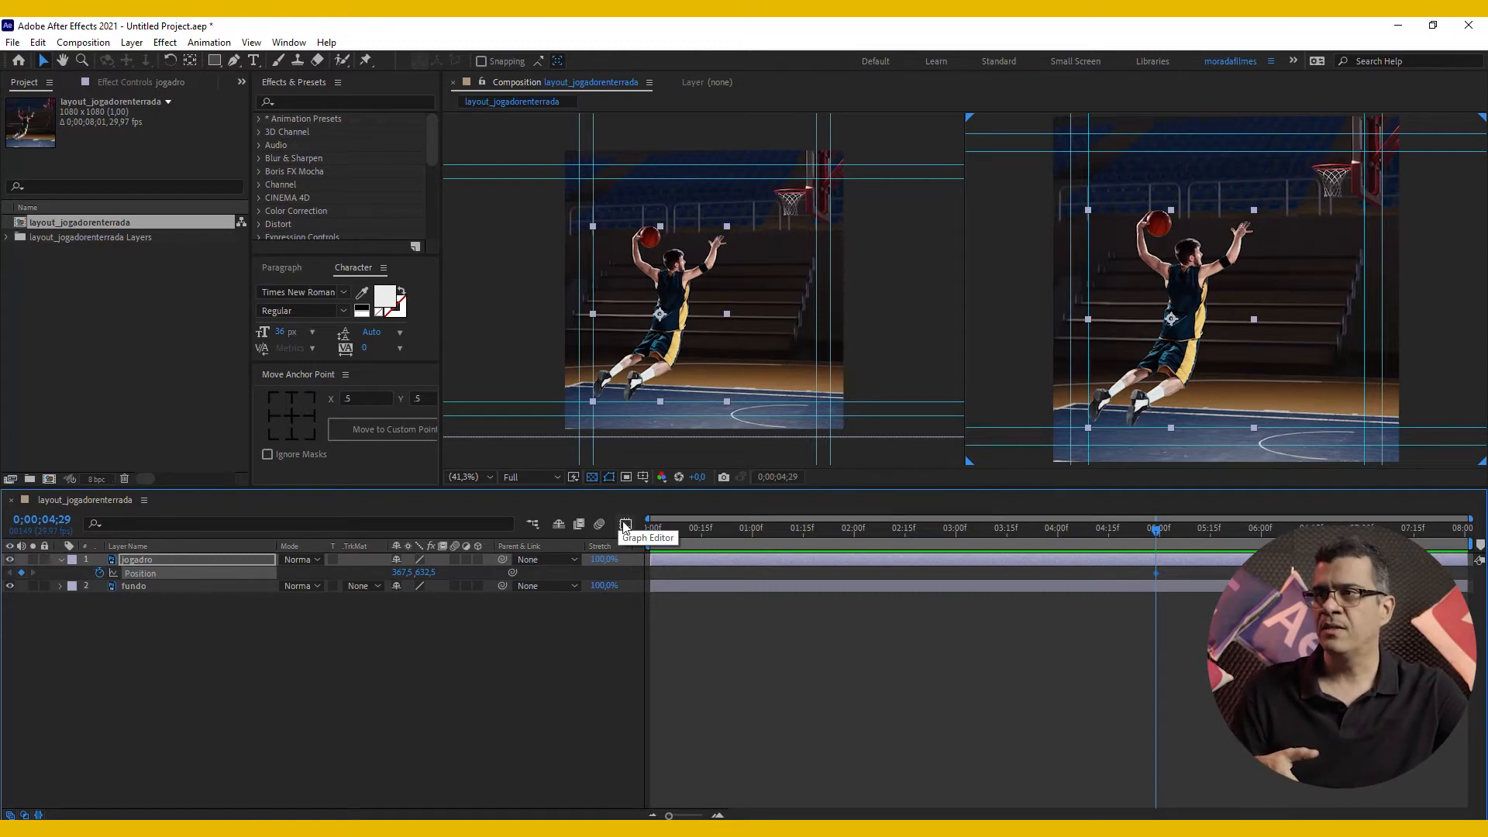
drag(694, 529, 646, 541)
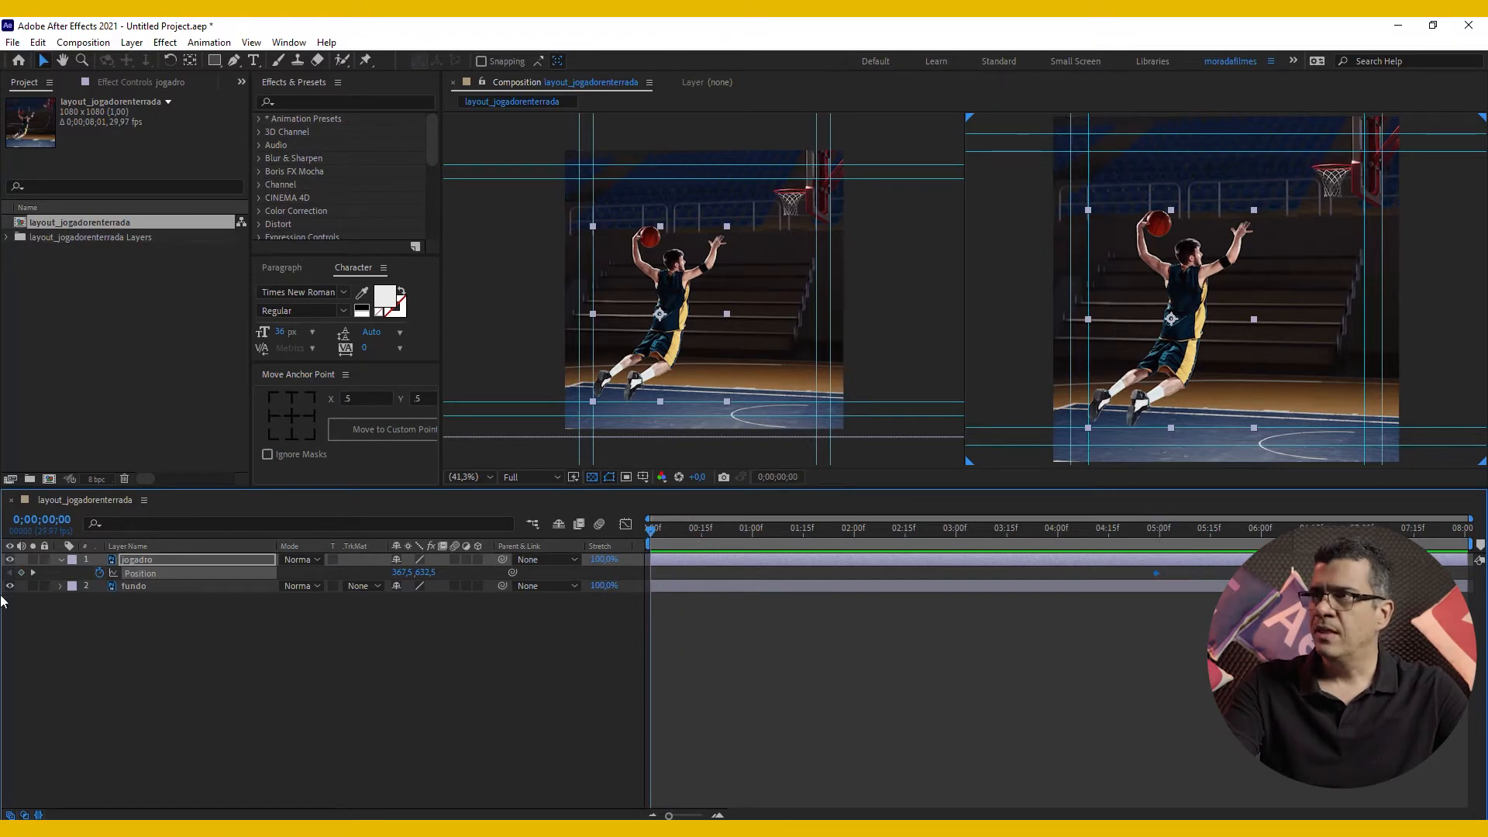
click(22, 573)
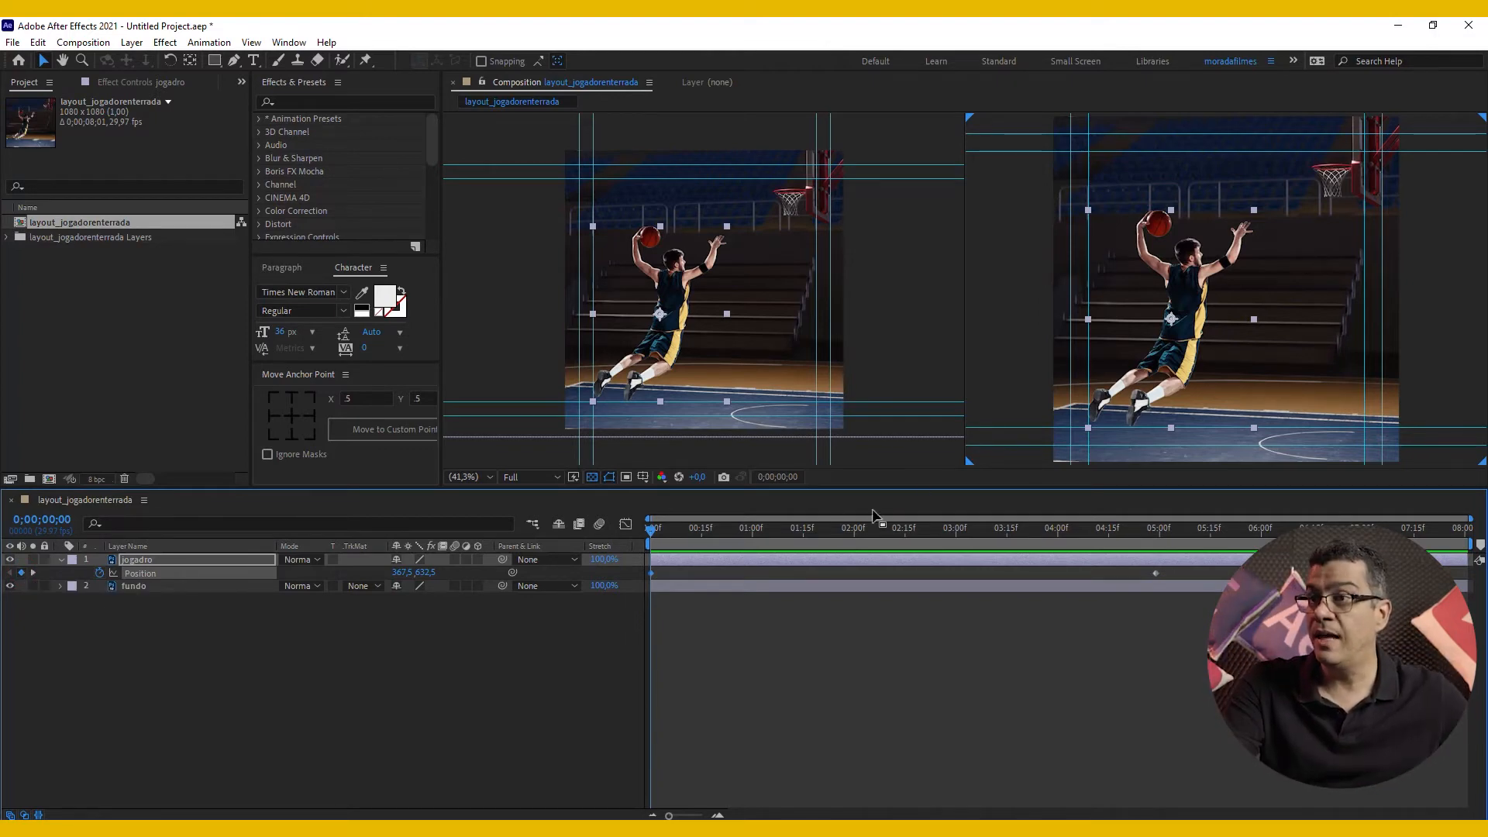
Step: At the 0;00;04;29 keyframe, move the player up toward the hoop to position 629,0, 447,5, and preview the motion from the start
click(33, 573)
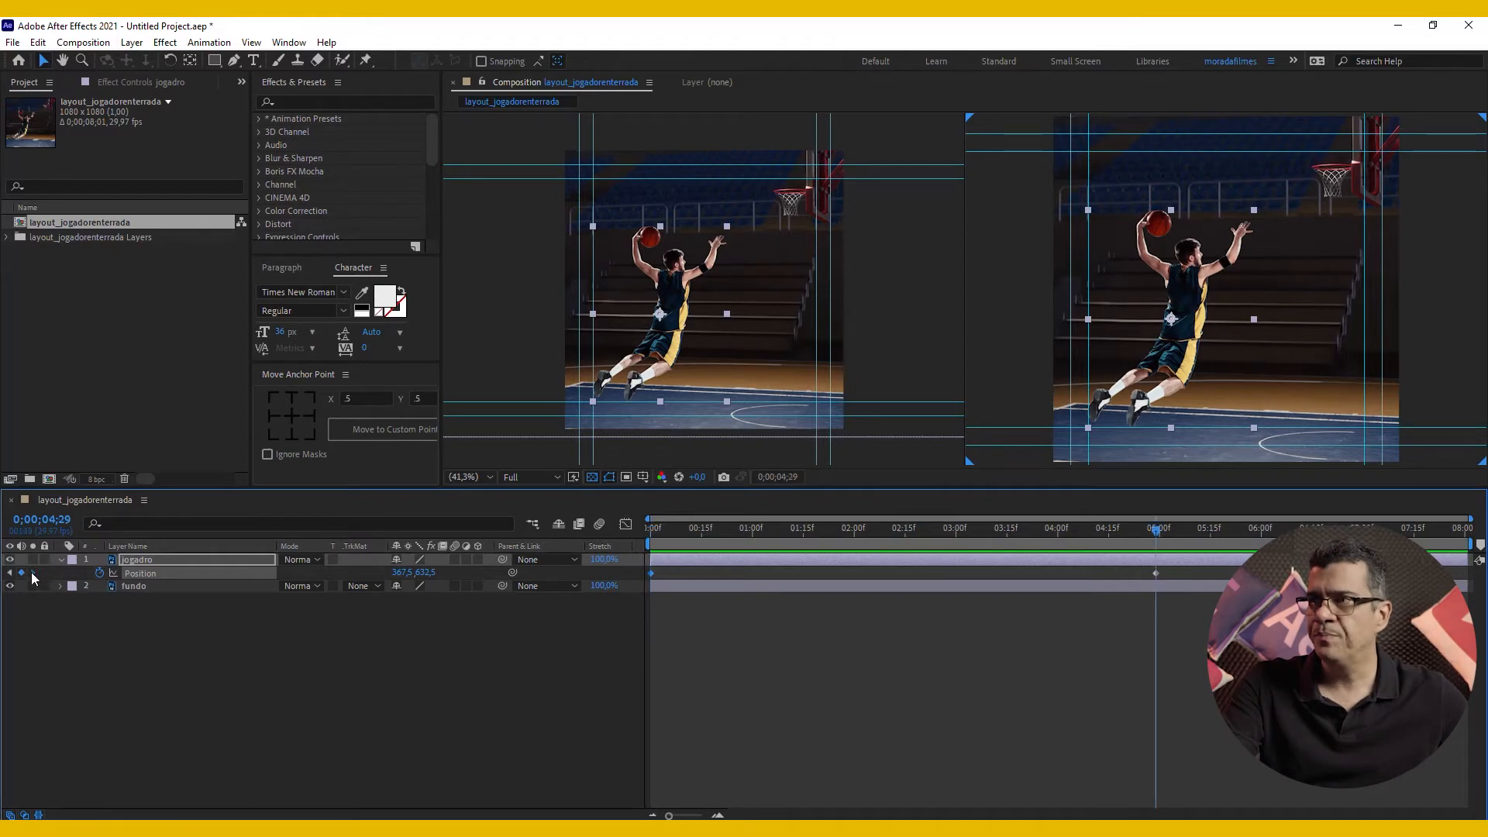
click(1195, 288)
mouse_move(1192, 285)
mouse_down()
mouse_move(1282, 238)
mouse_move(1292, 211)
mouse_move(1278, 228)
mouse_up()
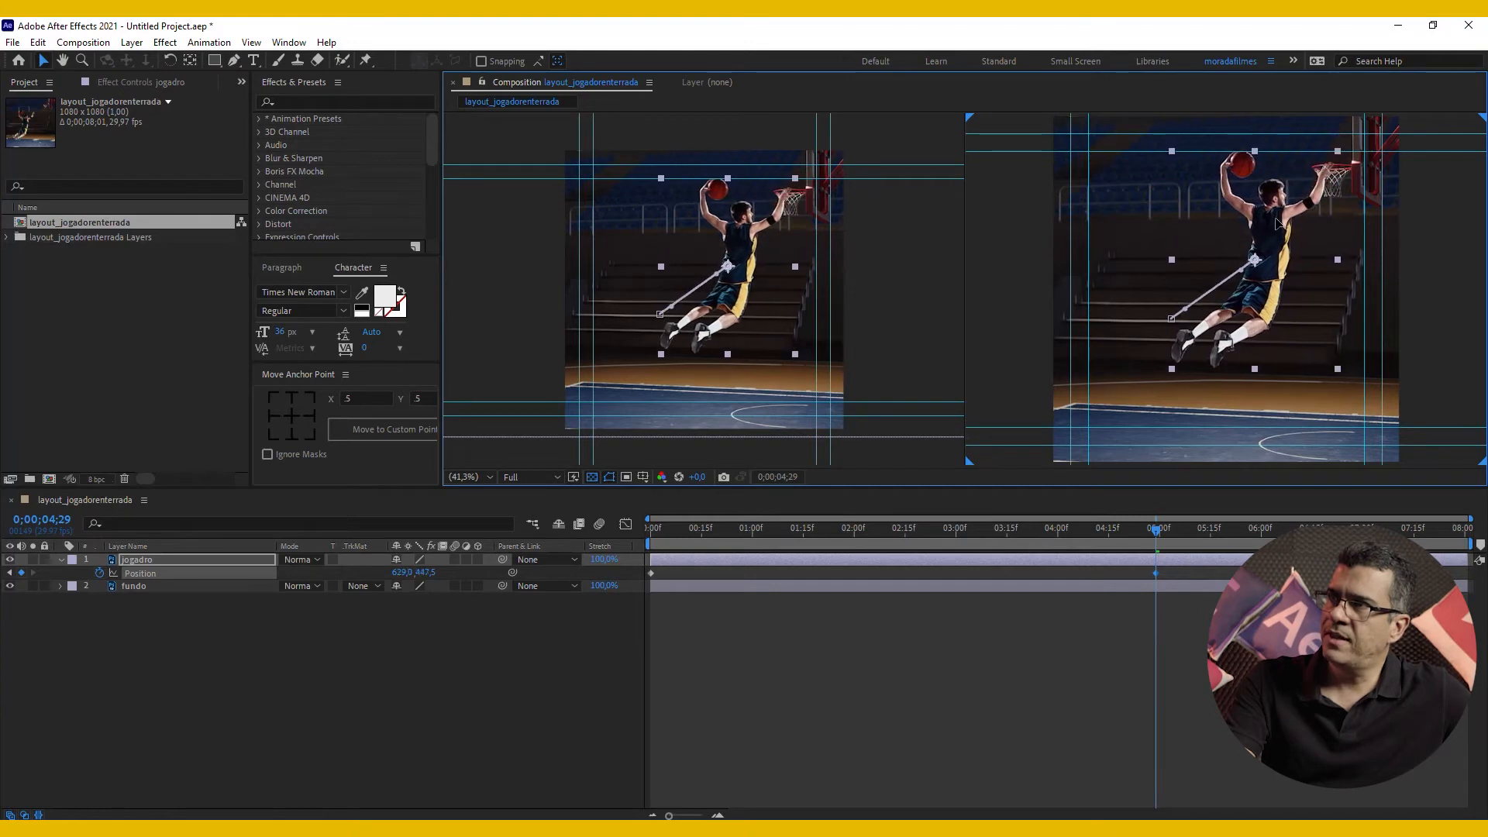
key(space)
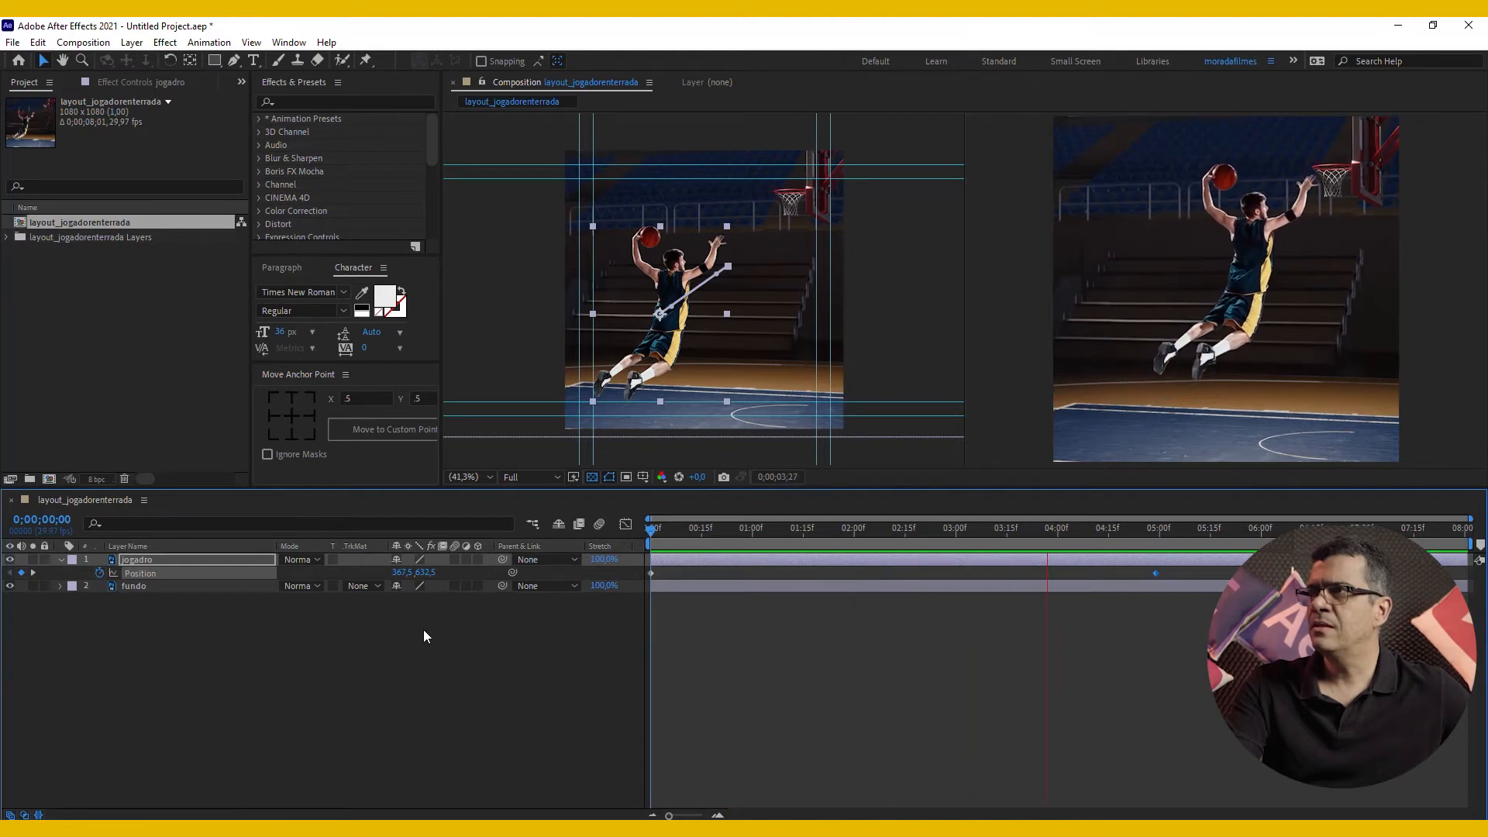
key(space)
key(Home)
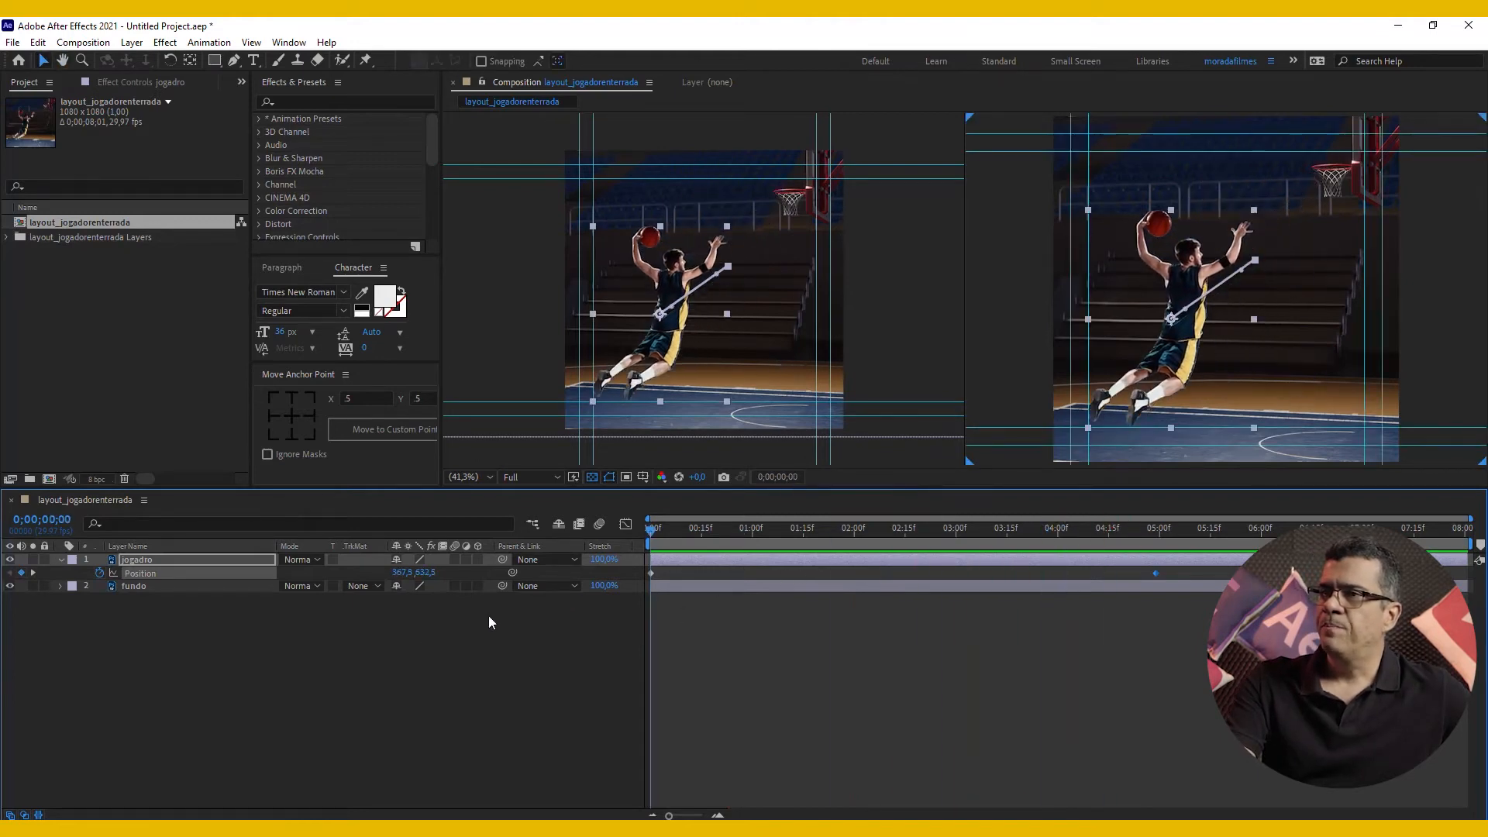
Step: Open the jogadro layer in its own viewer at 0;00;00;00 and place Puppet Position Pins on the ball arm's wrist, elbow and shoulder
double_click(712, 561)
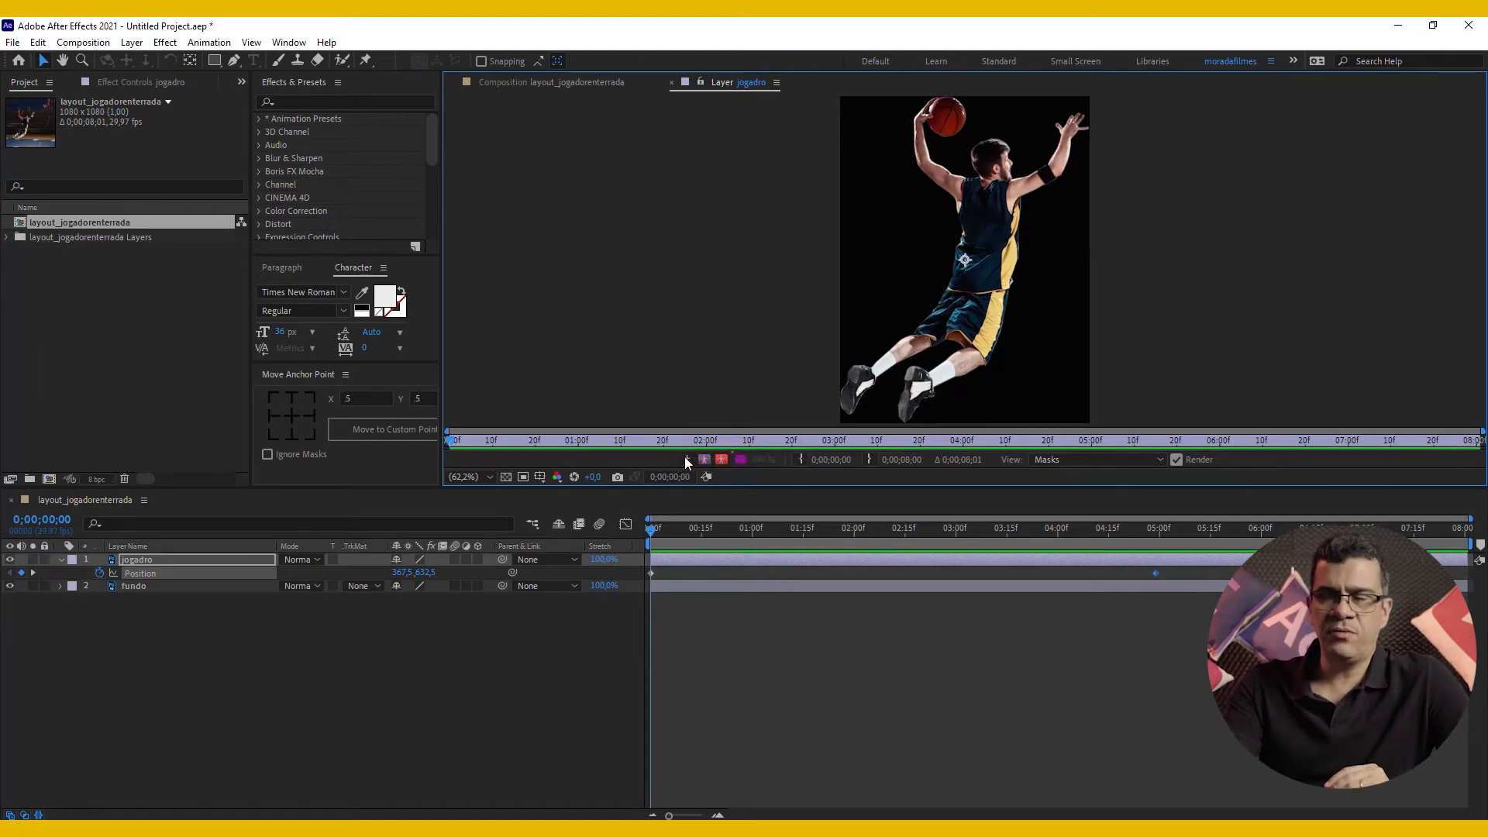
drag(677, 531, 652, 538)
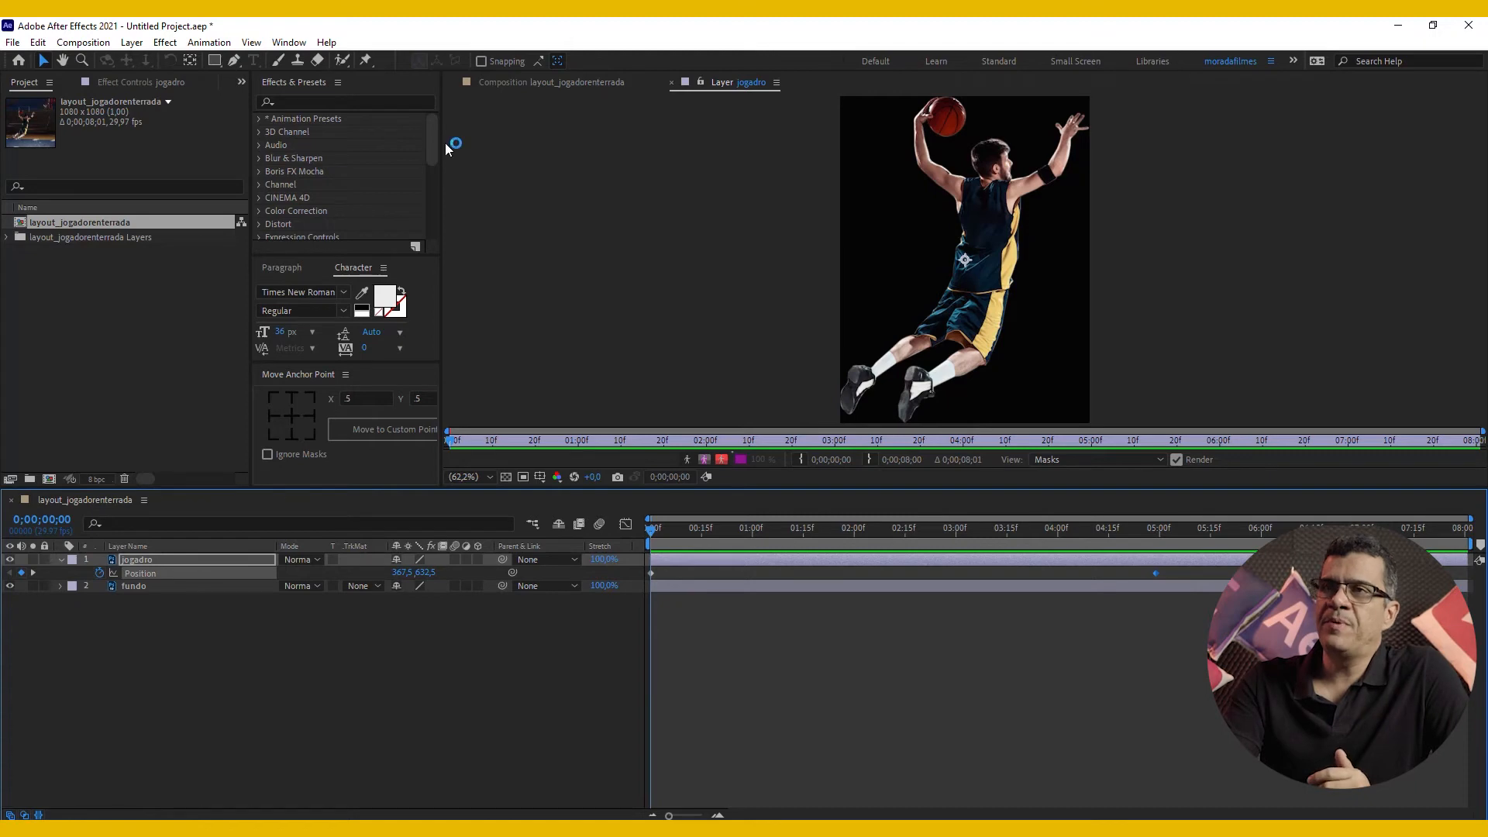
click(369, 60)
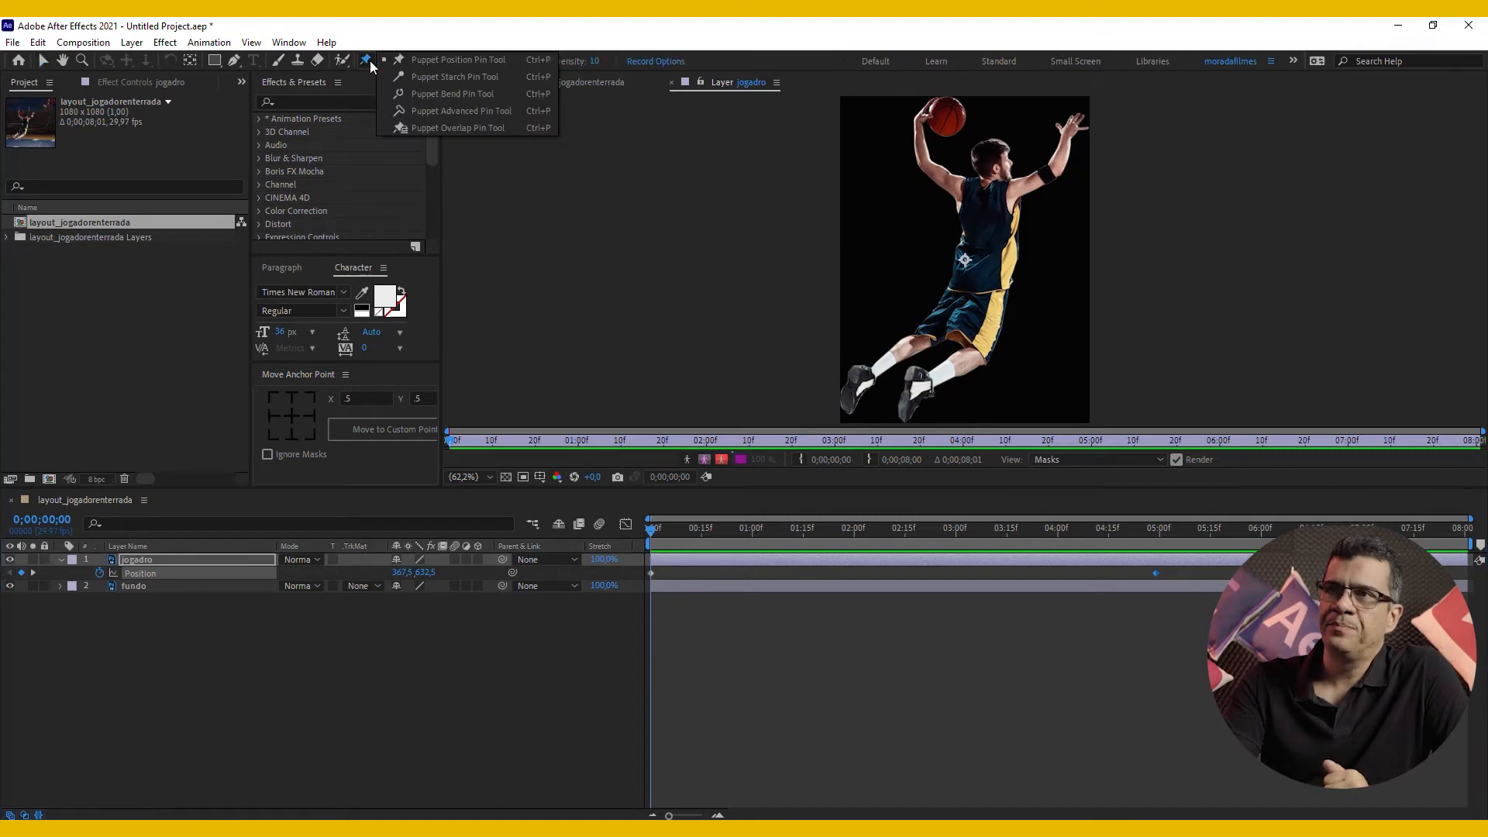
click(409, 62)
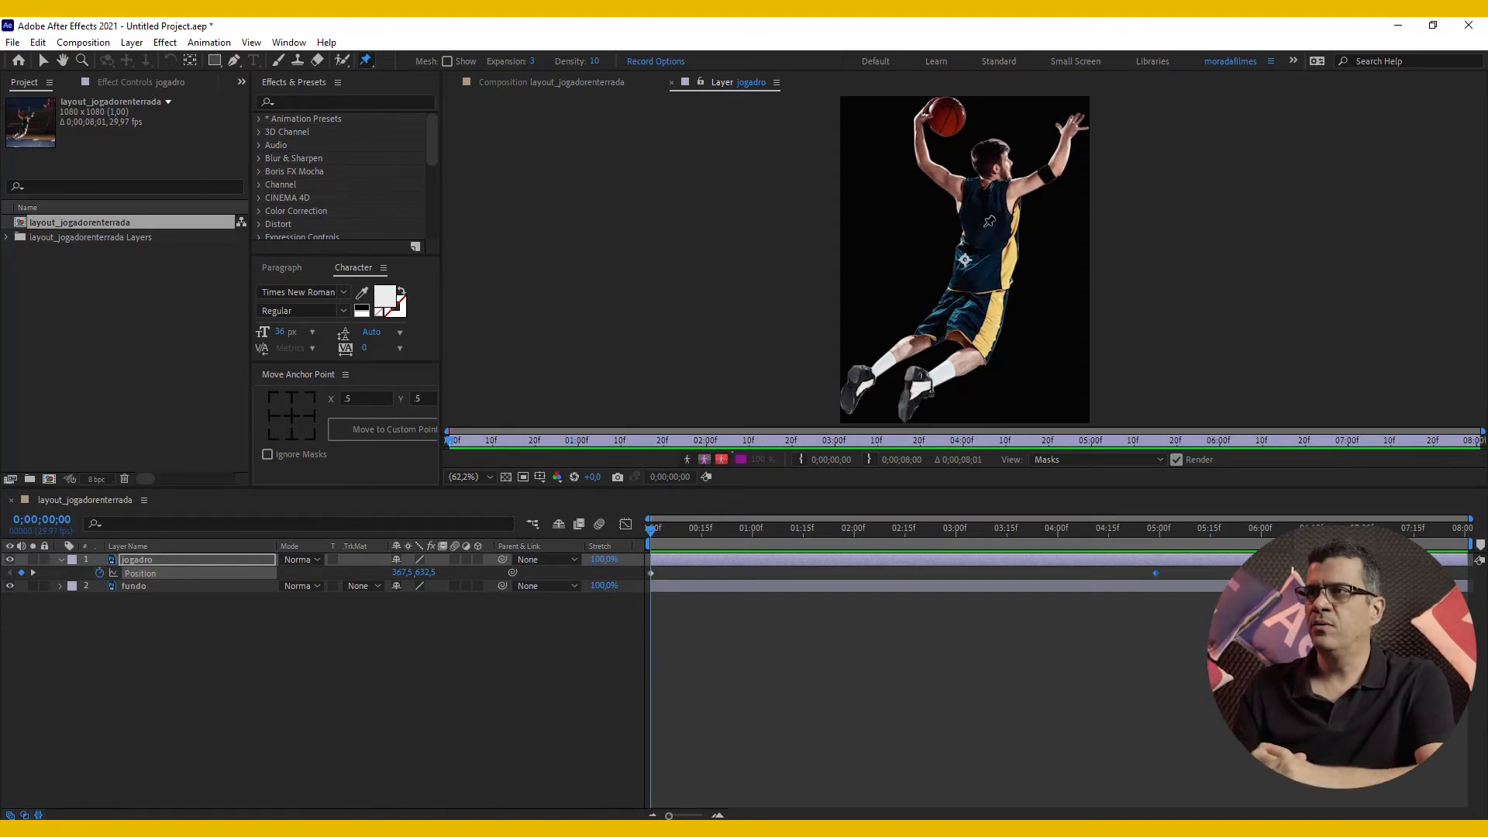
click(919, 119)
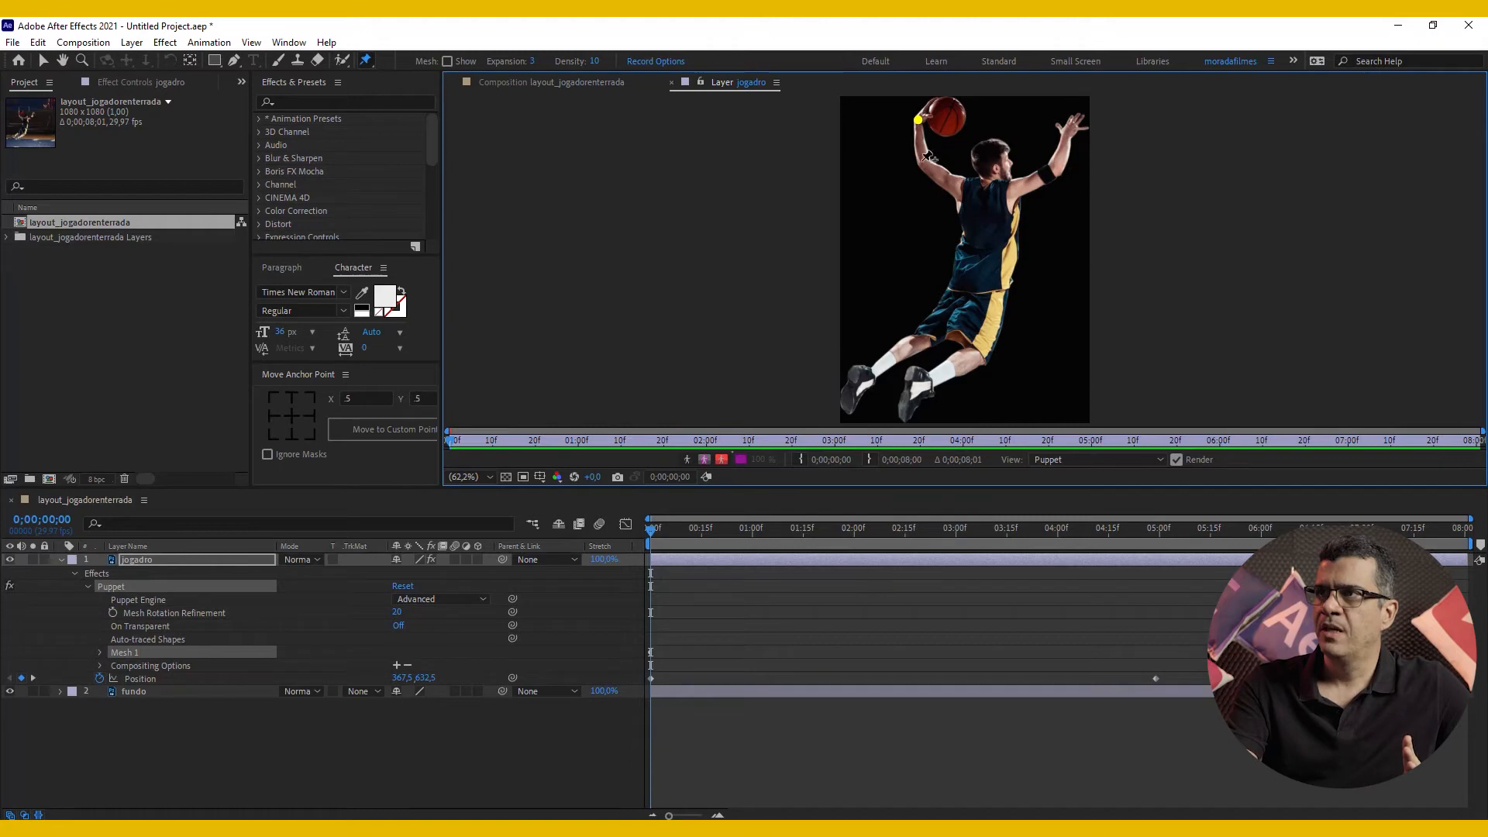
click(926, 164)
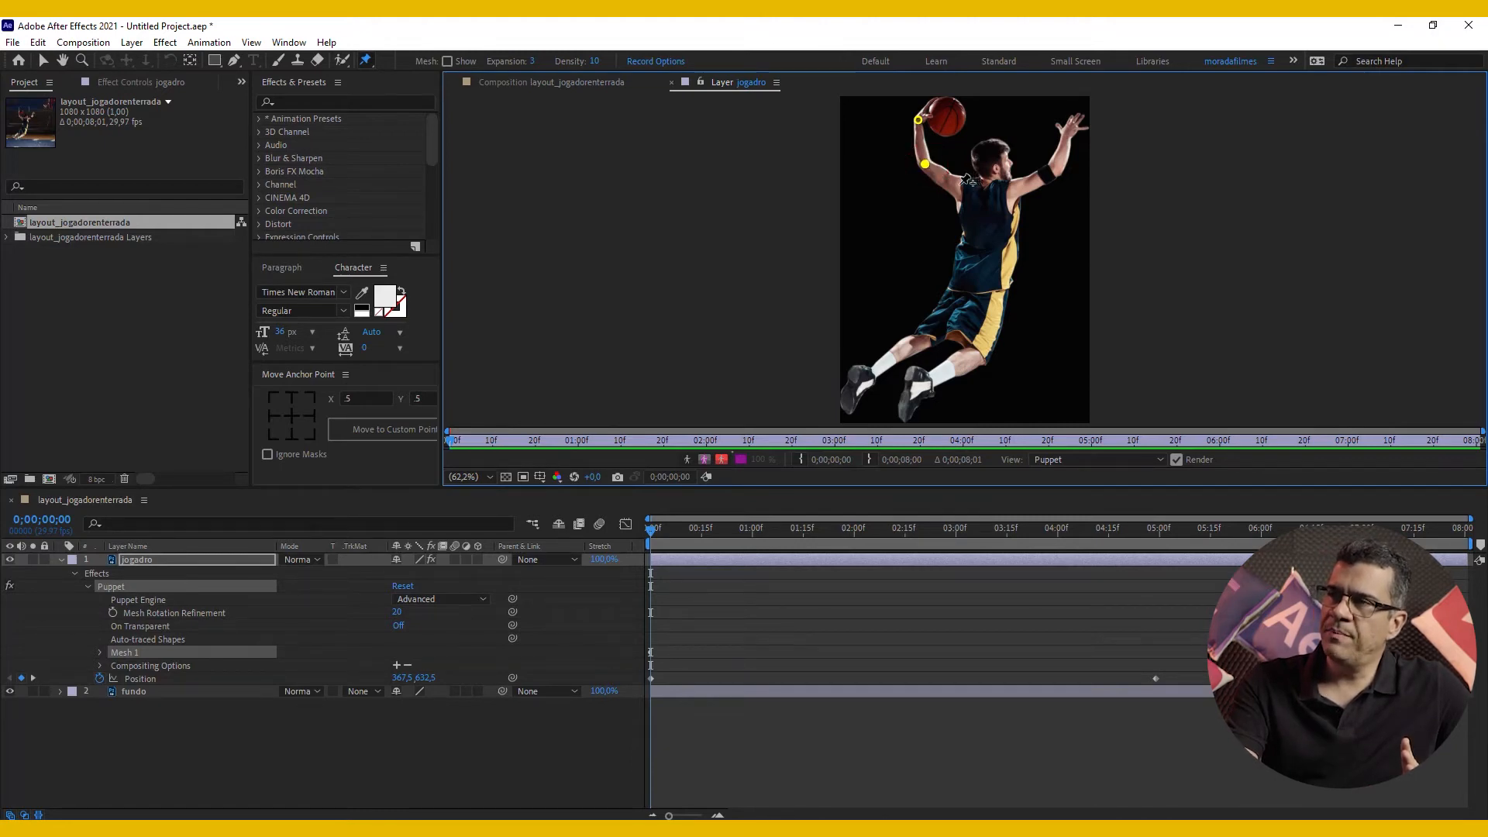
click(961, 181)
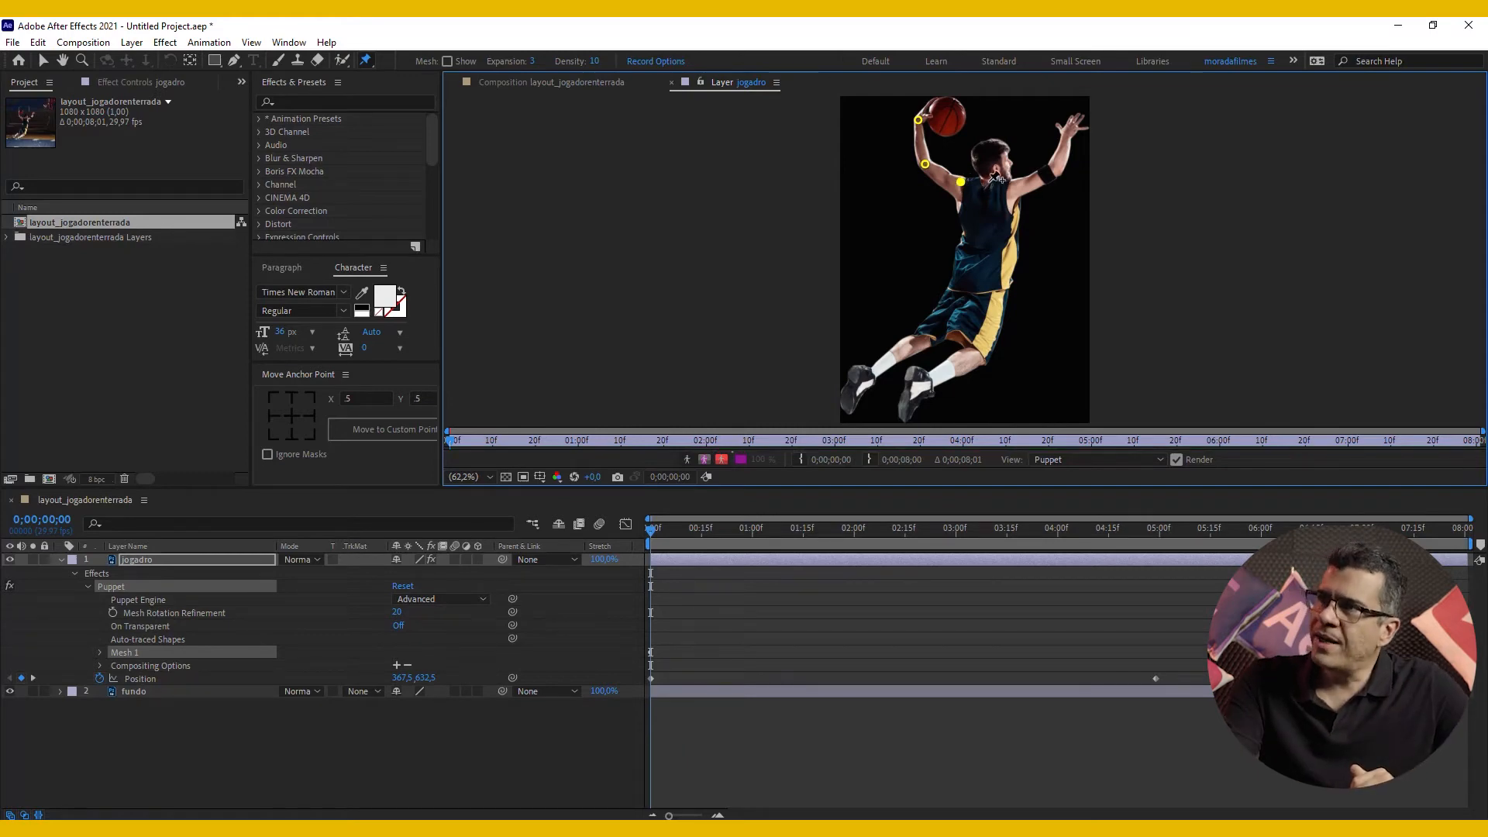
Step: Place puppet pins on the player's neck base and upper back, and on the free arm's shoulder, elbow and wrist
click(989, 181)
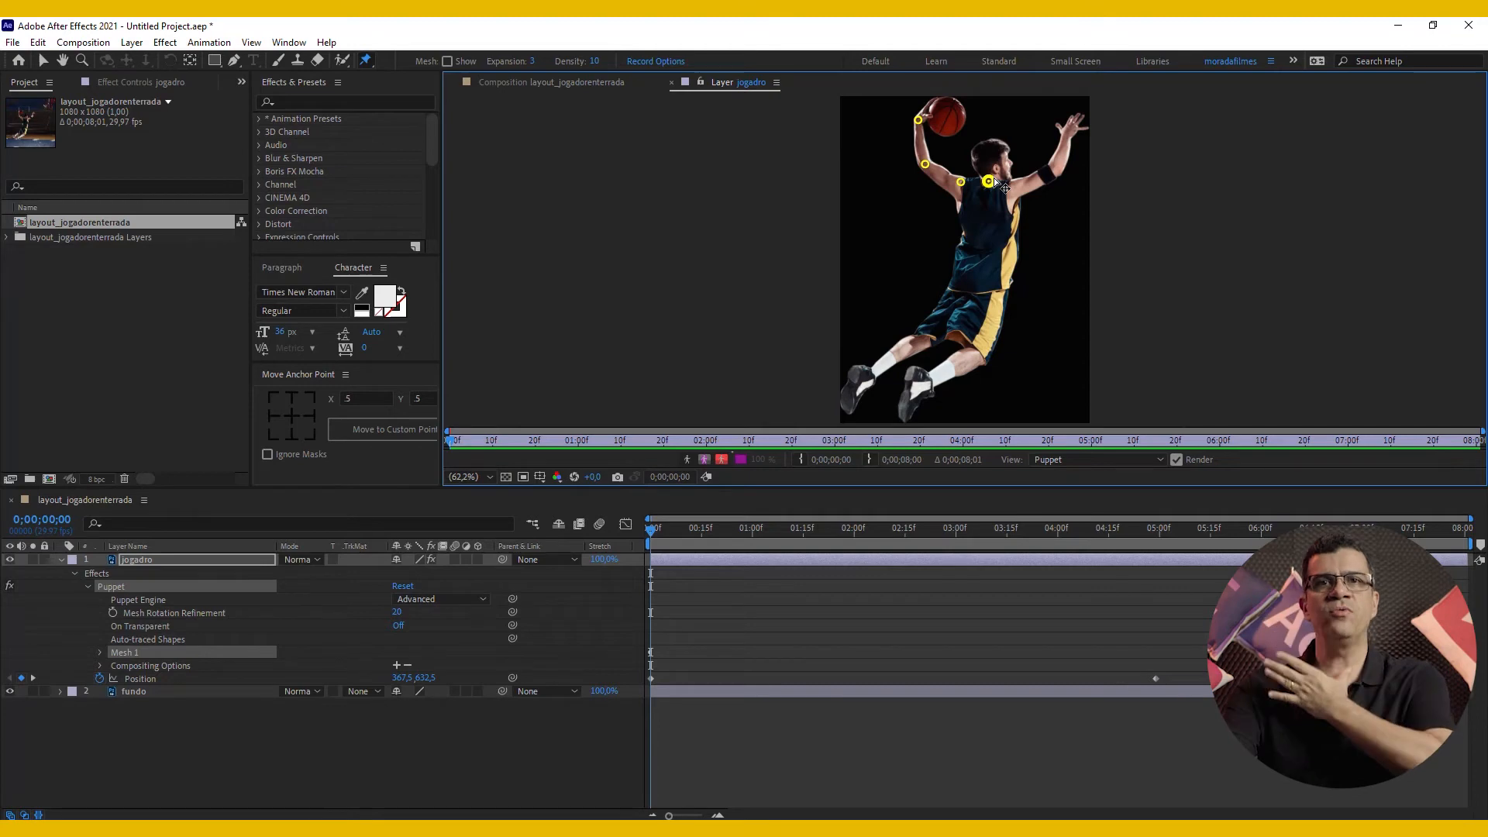
click(983, 216)
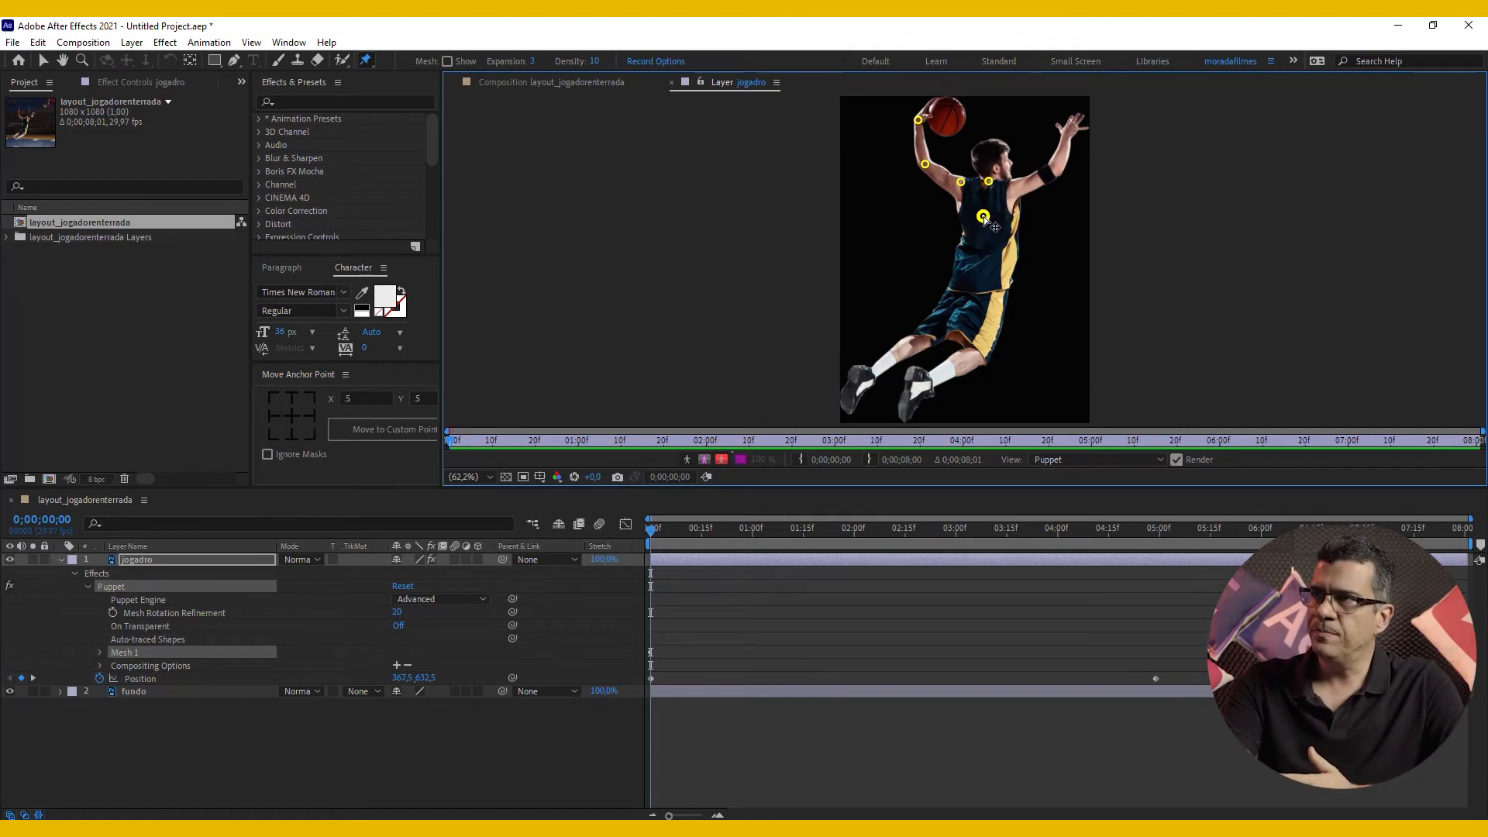
click(1022, 182)
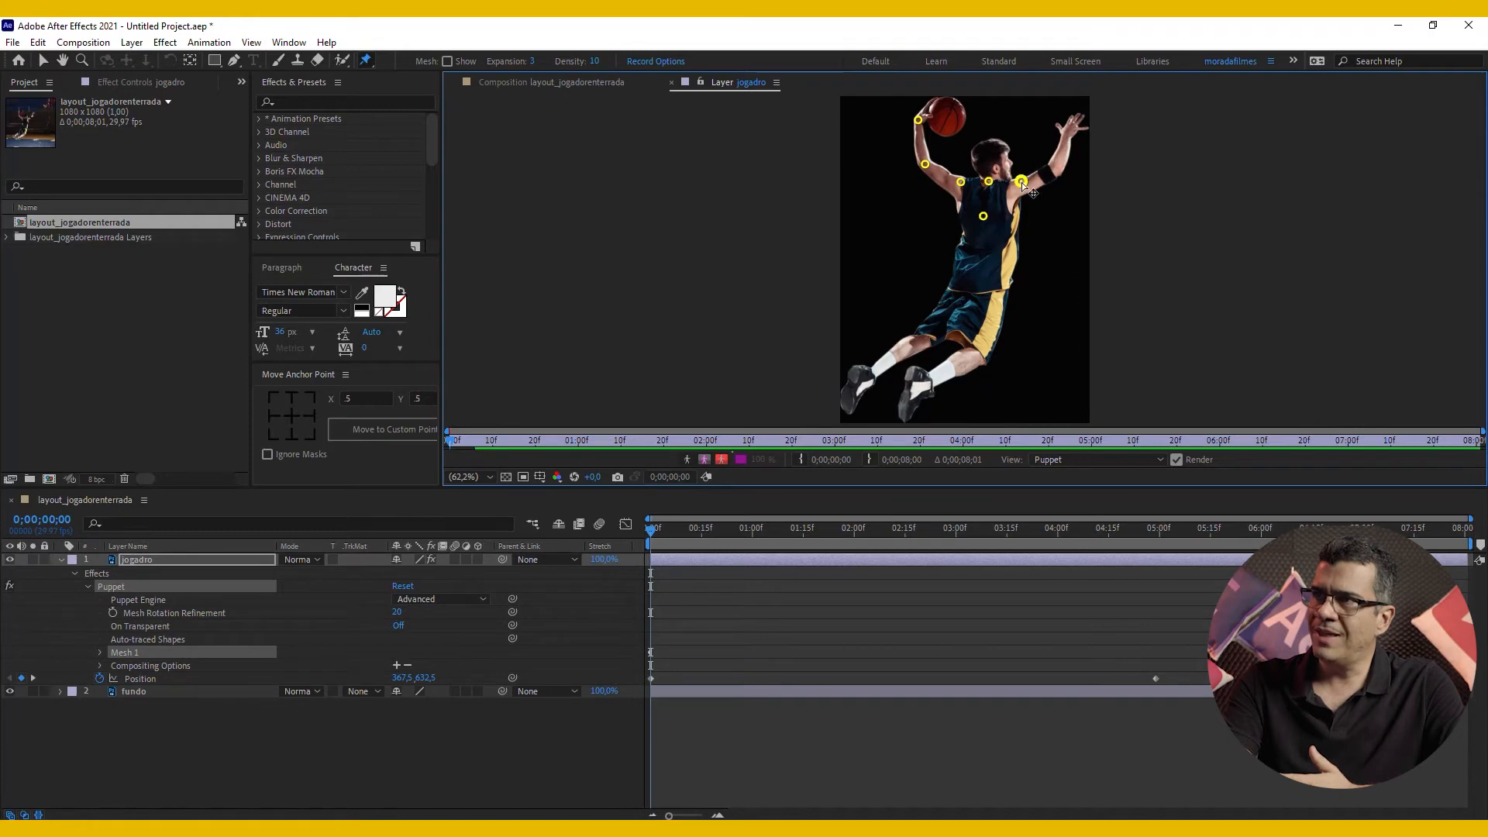
click(1056, 170)
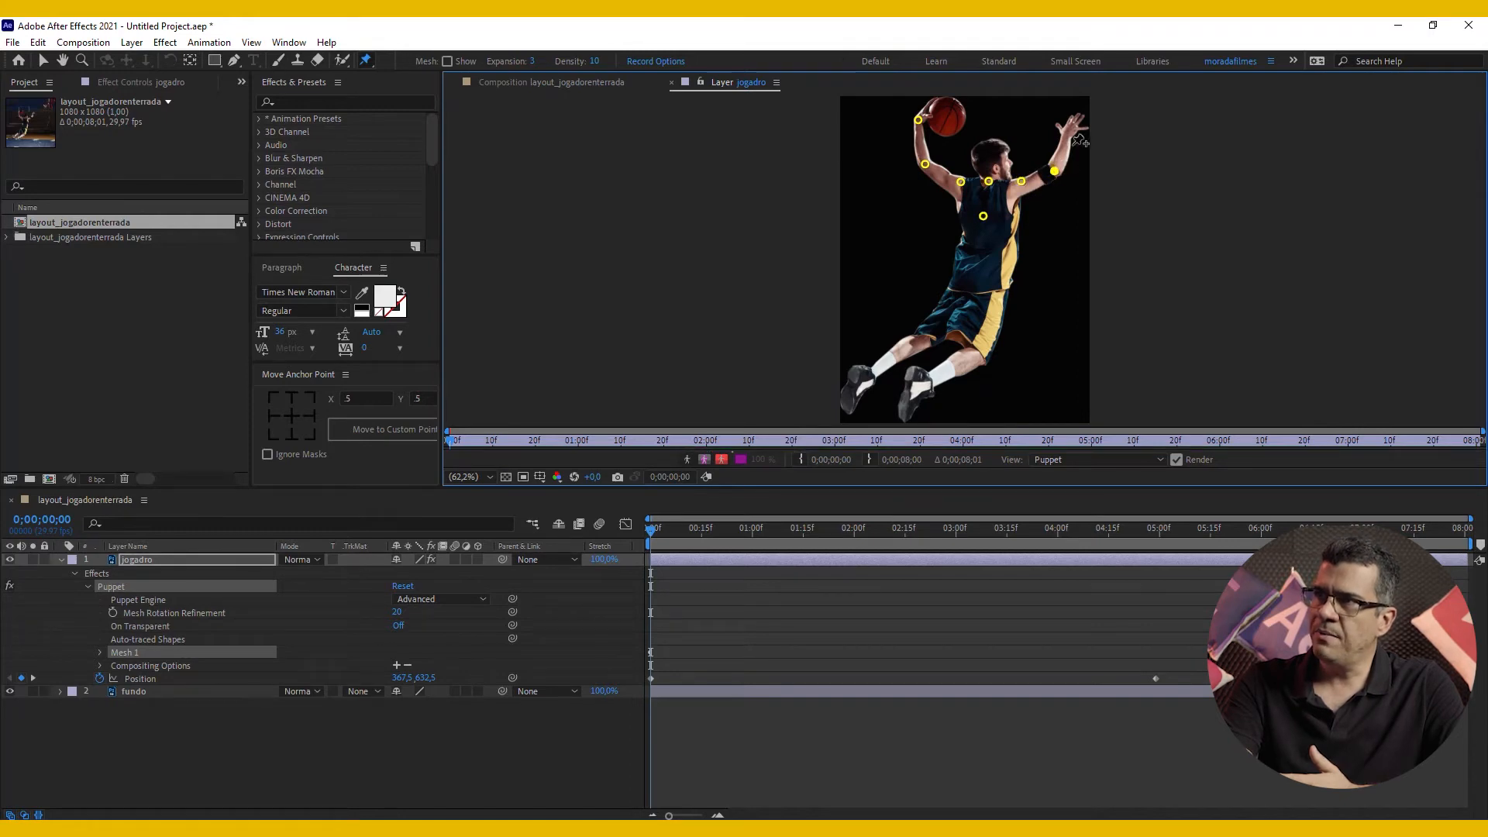
click(1068, 135)
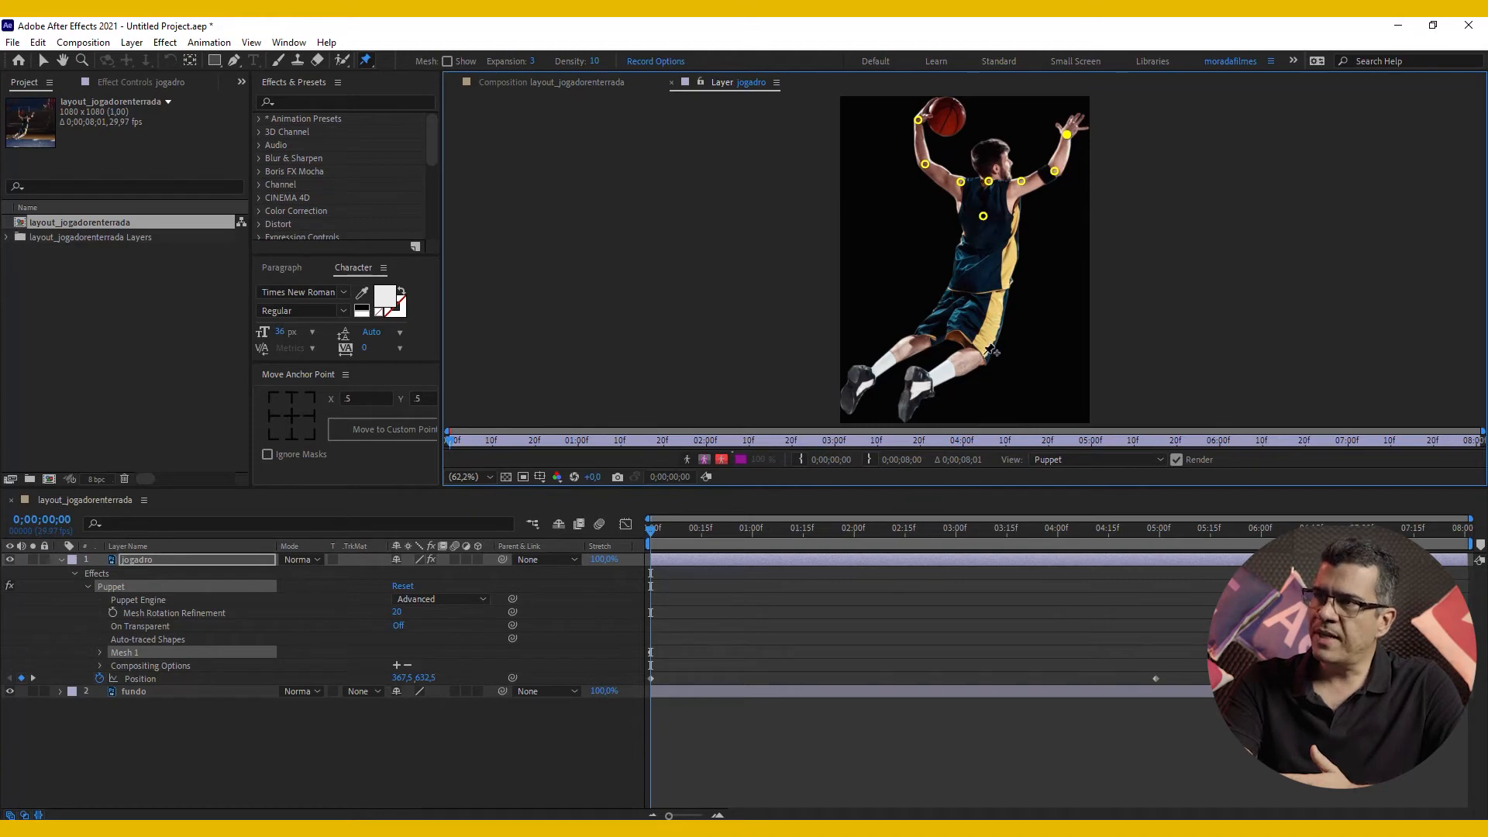
Step: Place puppet pins on the player's lower back, both knees and both ankles
click(983, 354)
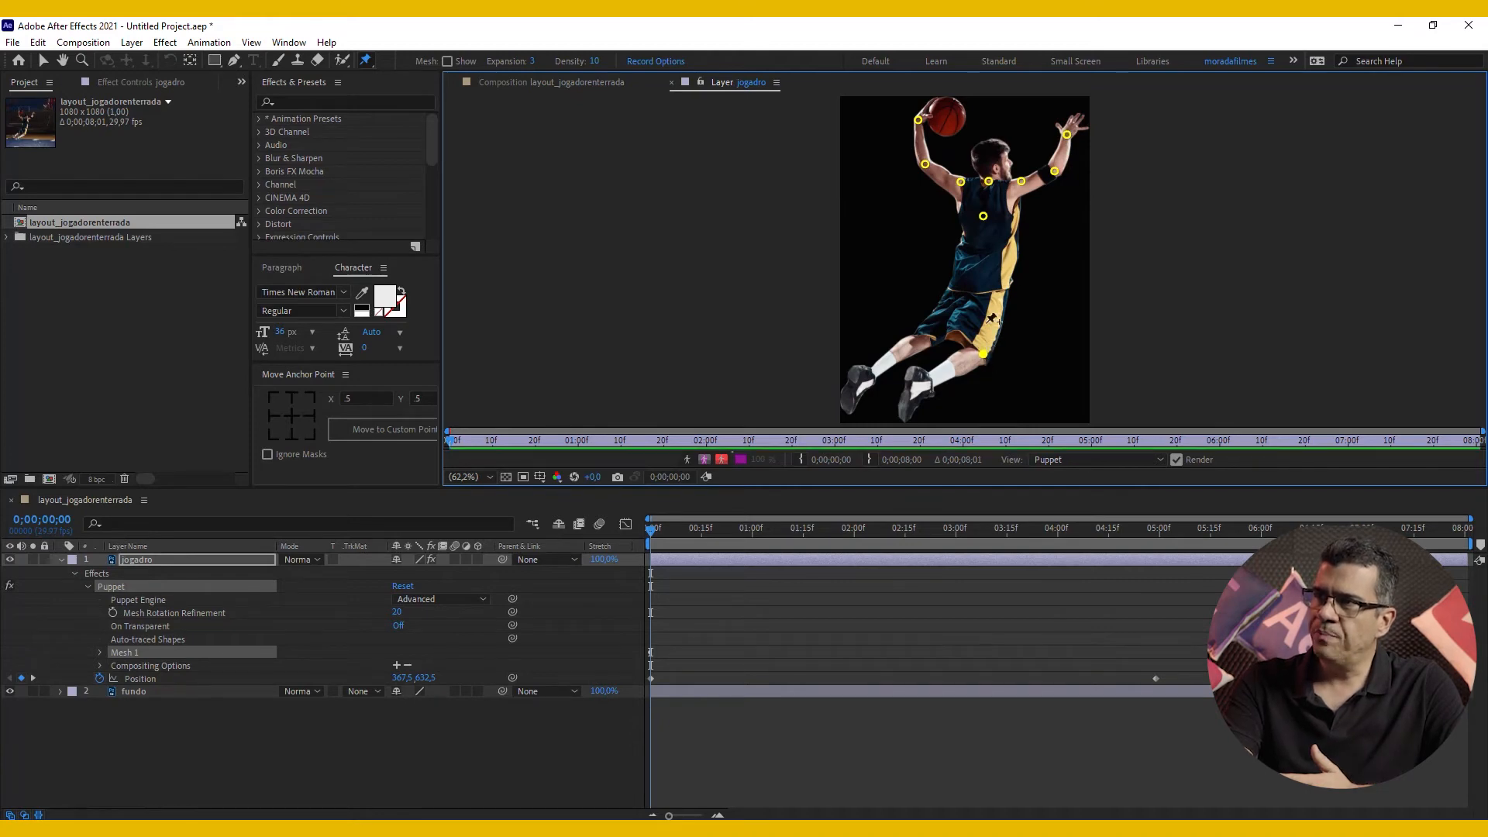
click(980, 254)
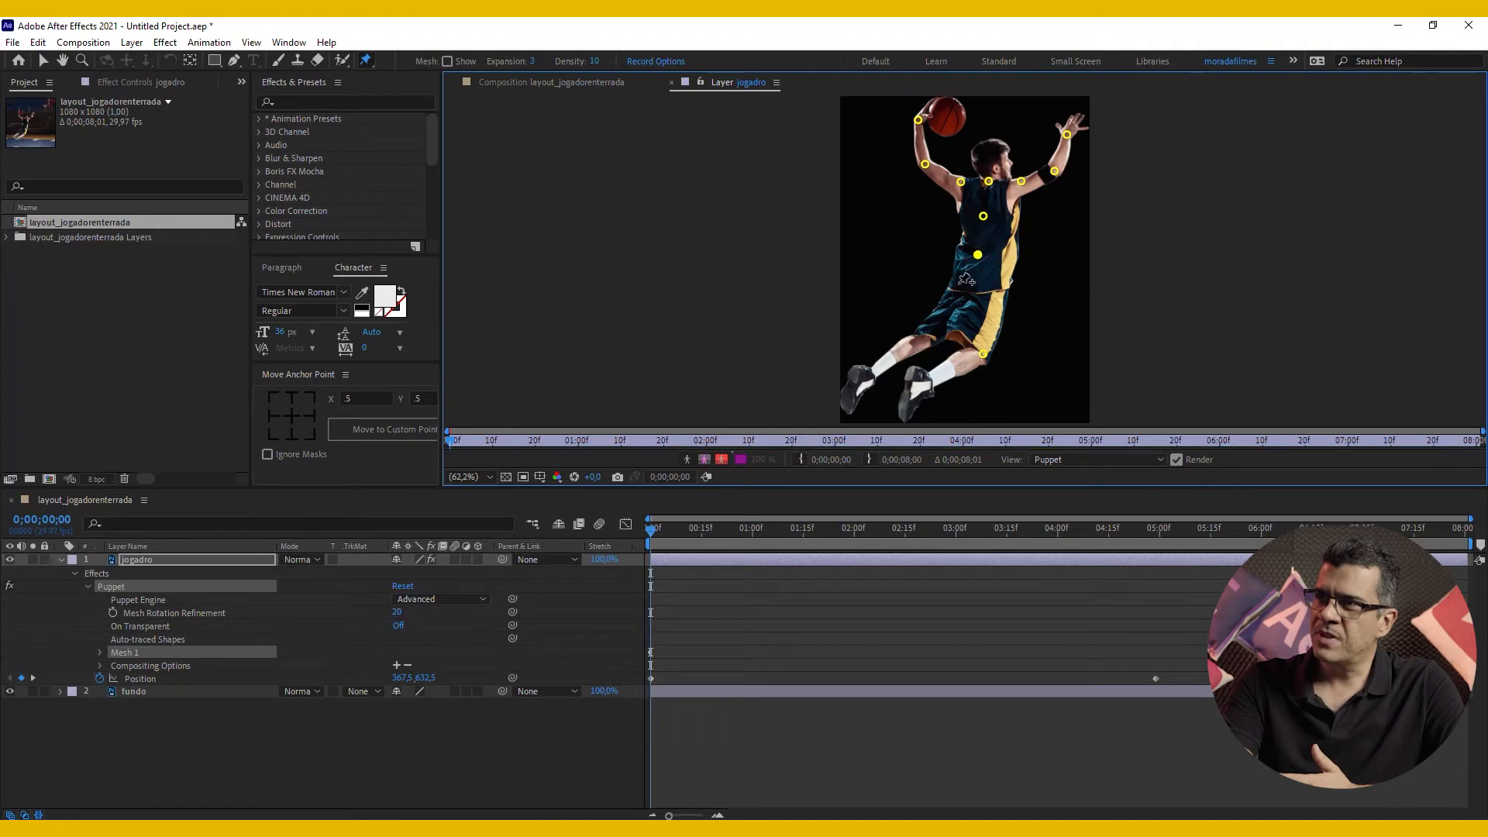
click(929, 333)
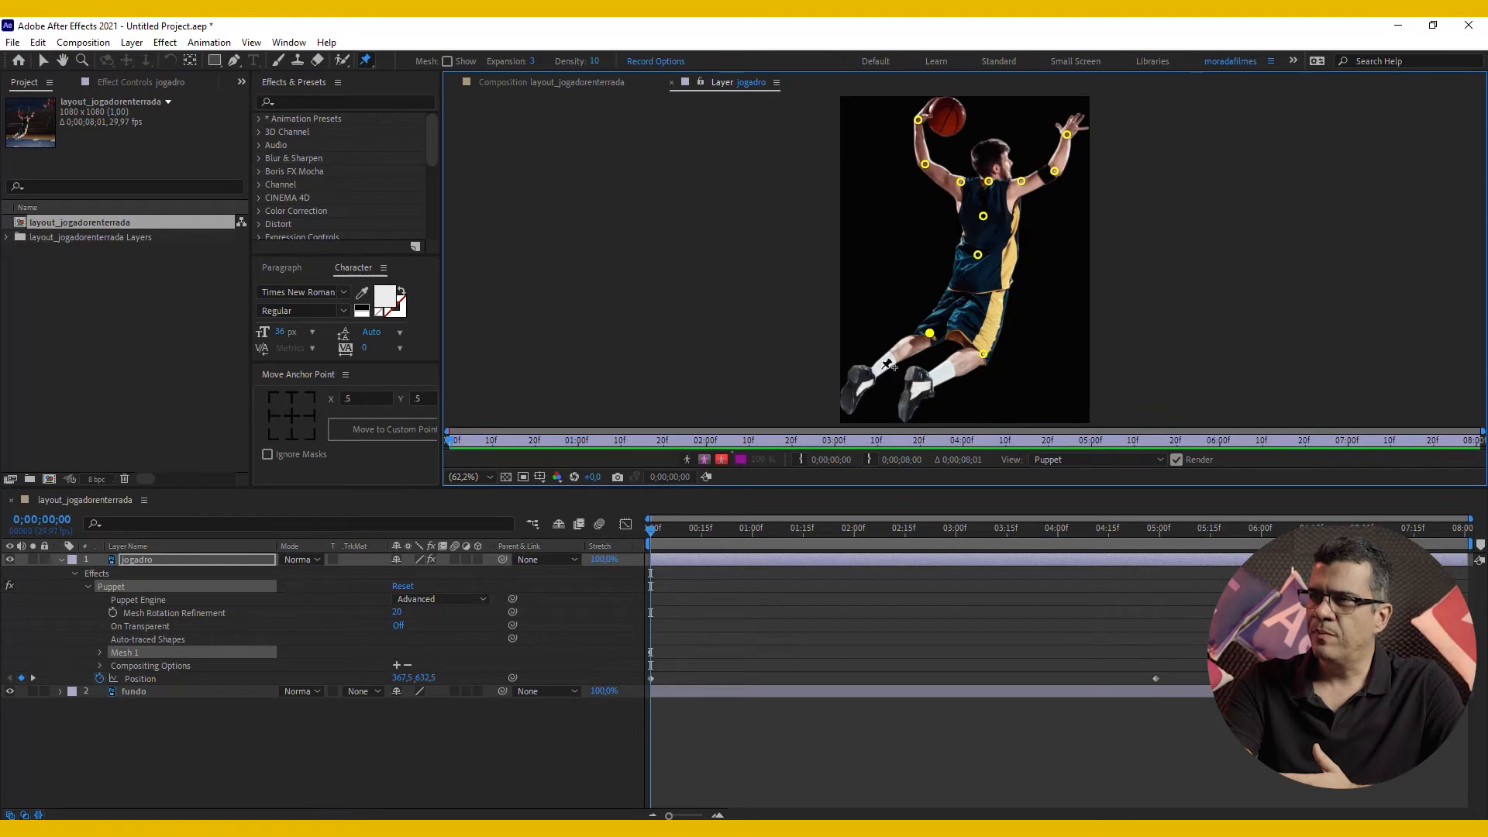
click(923, 387)
click(872, 377)
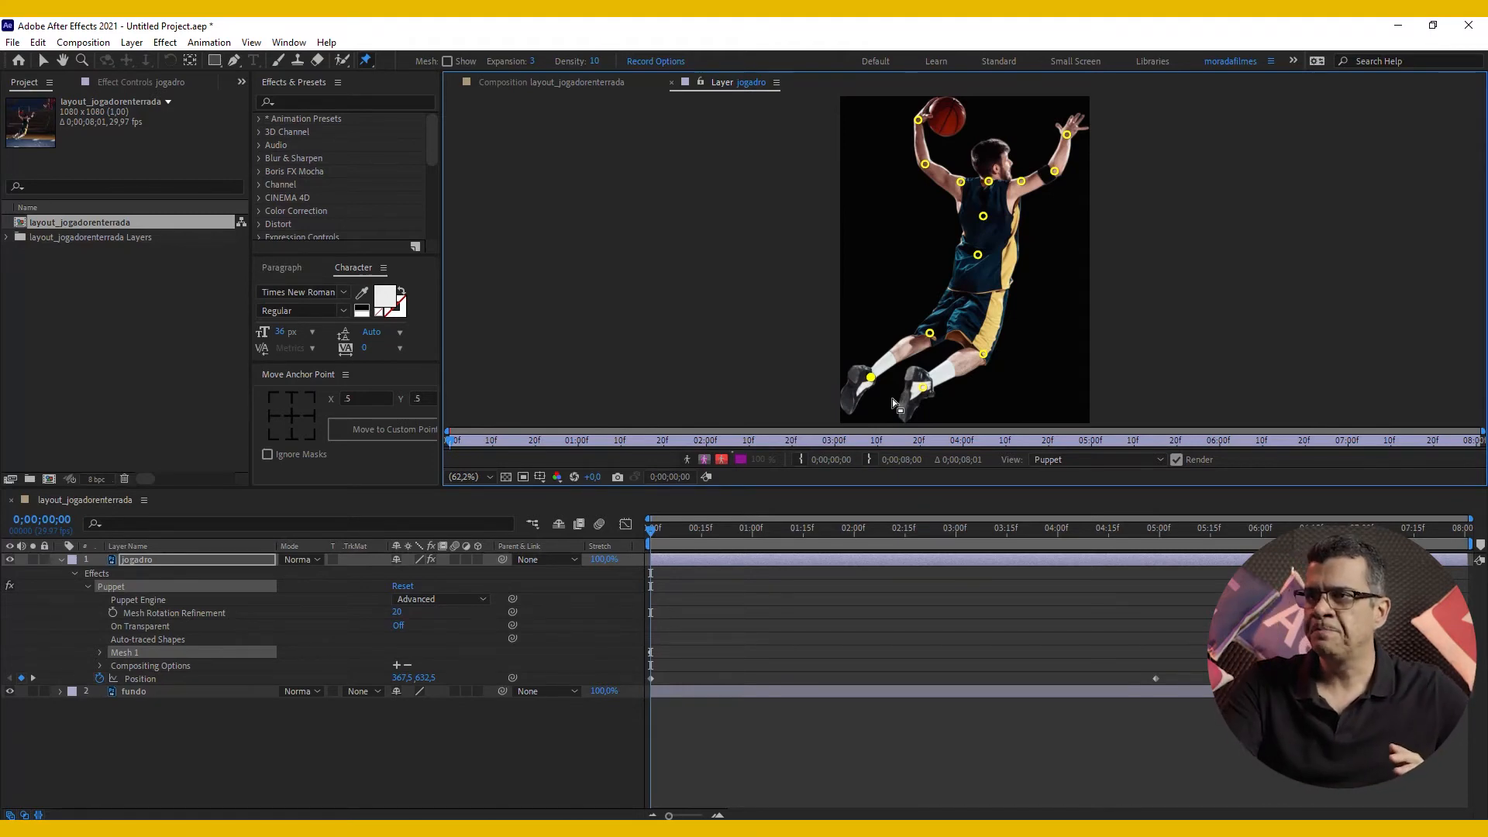
Step: Reveal the jogadro layer's keyframed properties and review the Position keyframes of all the puppet pins
click(677, 558)
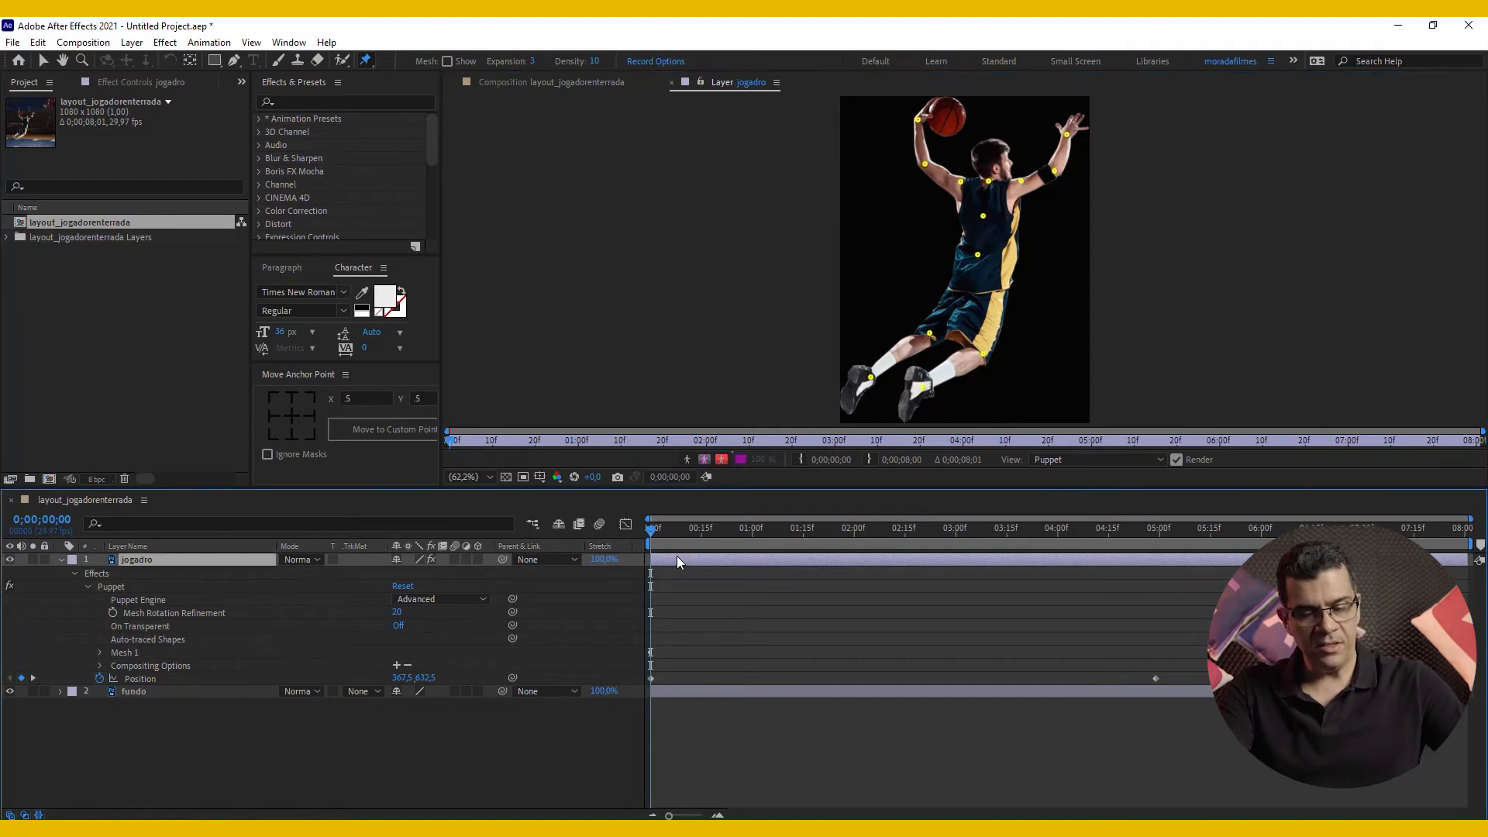
key(u)
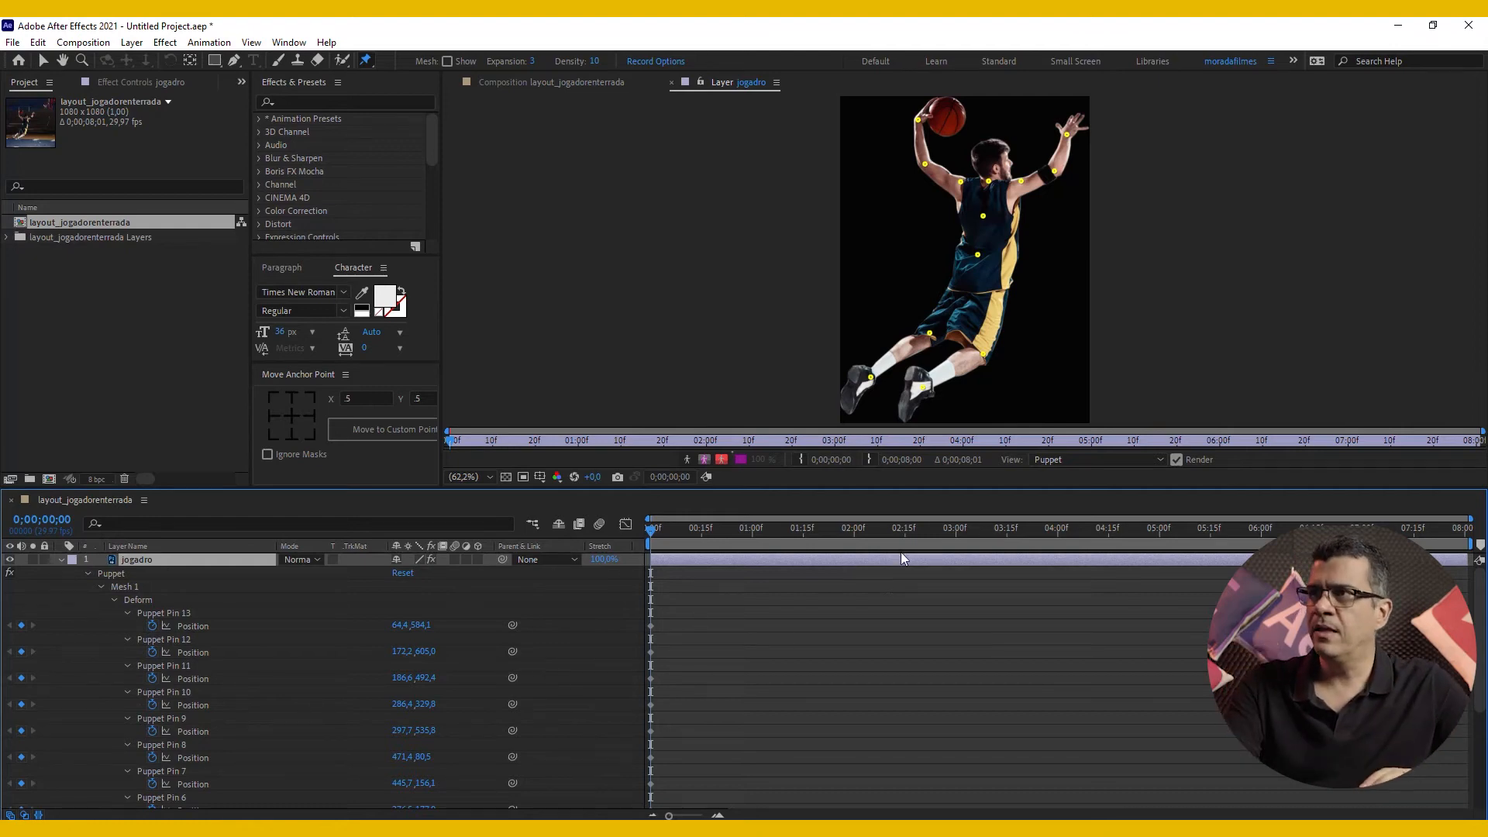
scroll(882, 594, down, 3)
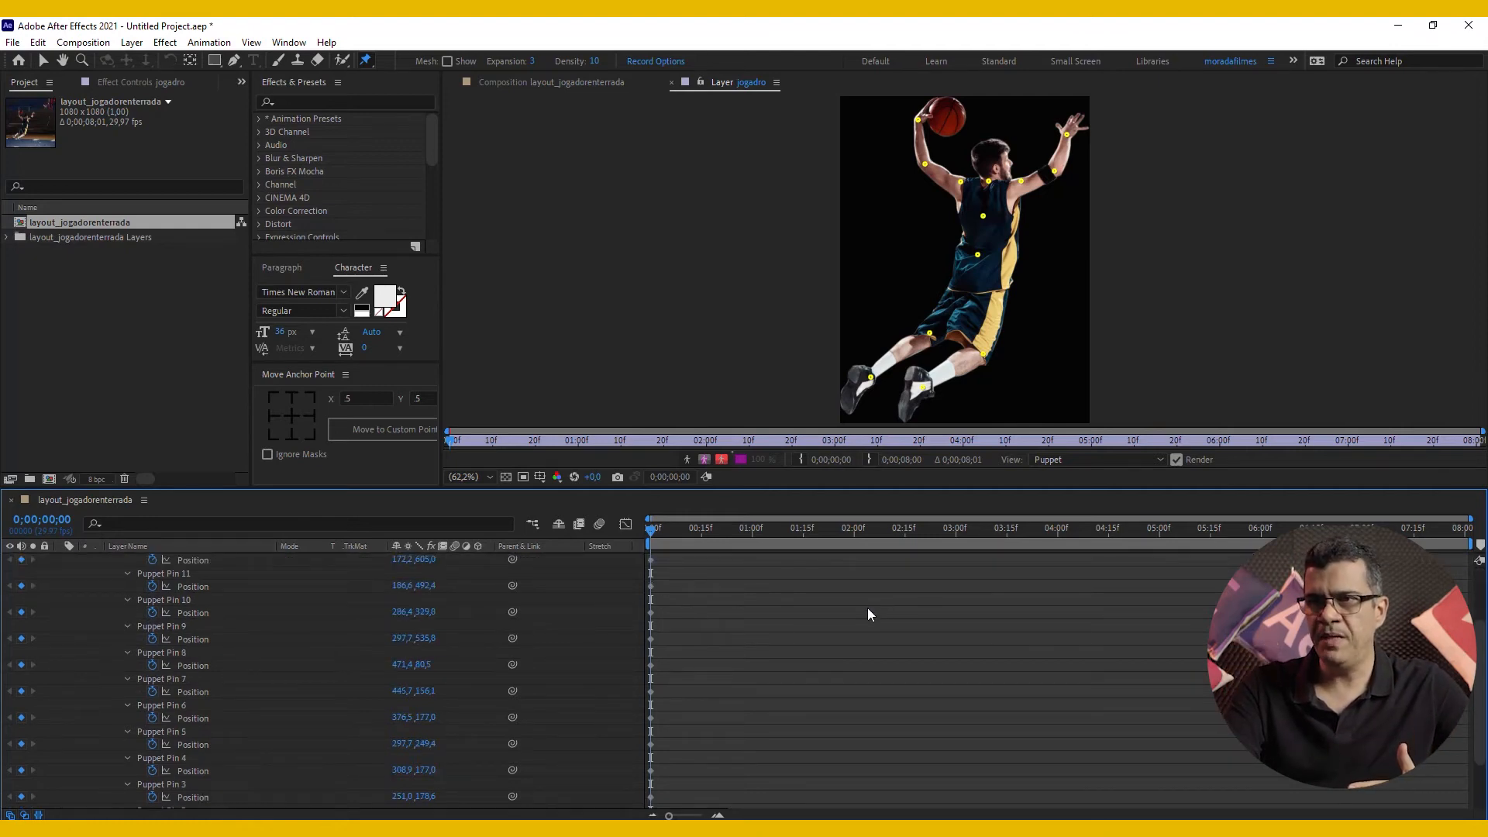
scroll(868, 614, down, 3)
scroll(255, 621, up, 6)
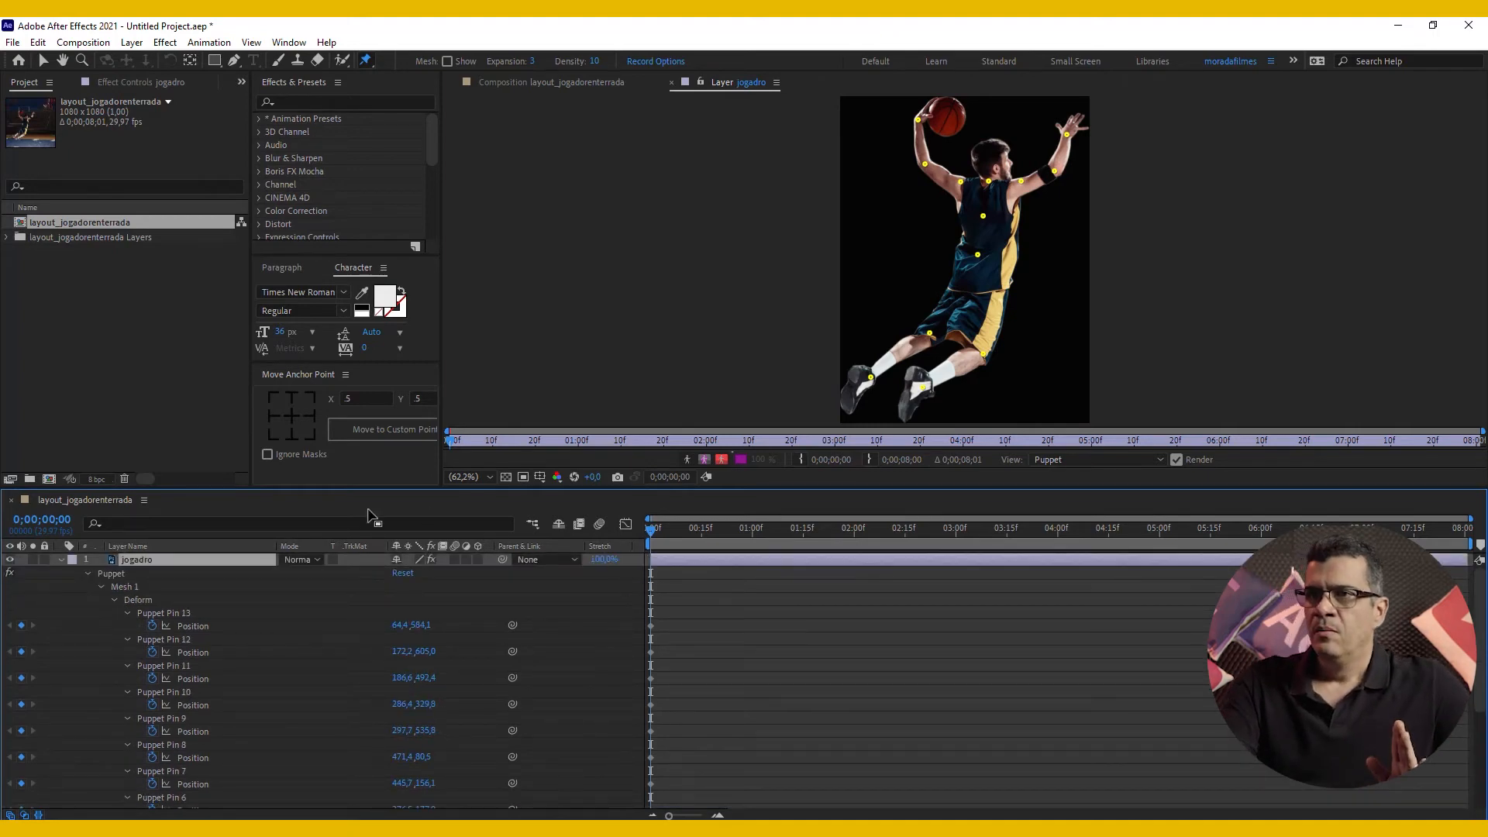
Step: Return to the composition view and place the playhead at 0;00;04;29, on the second Position keyframe, with jogadro's keyframed properties shown
click(535, 83)
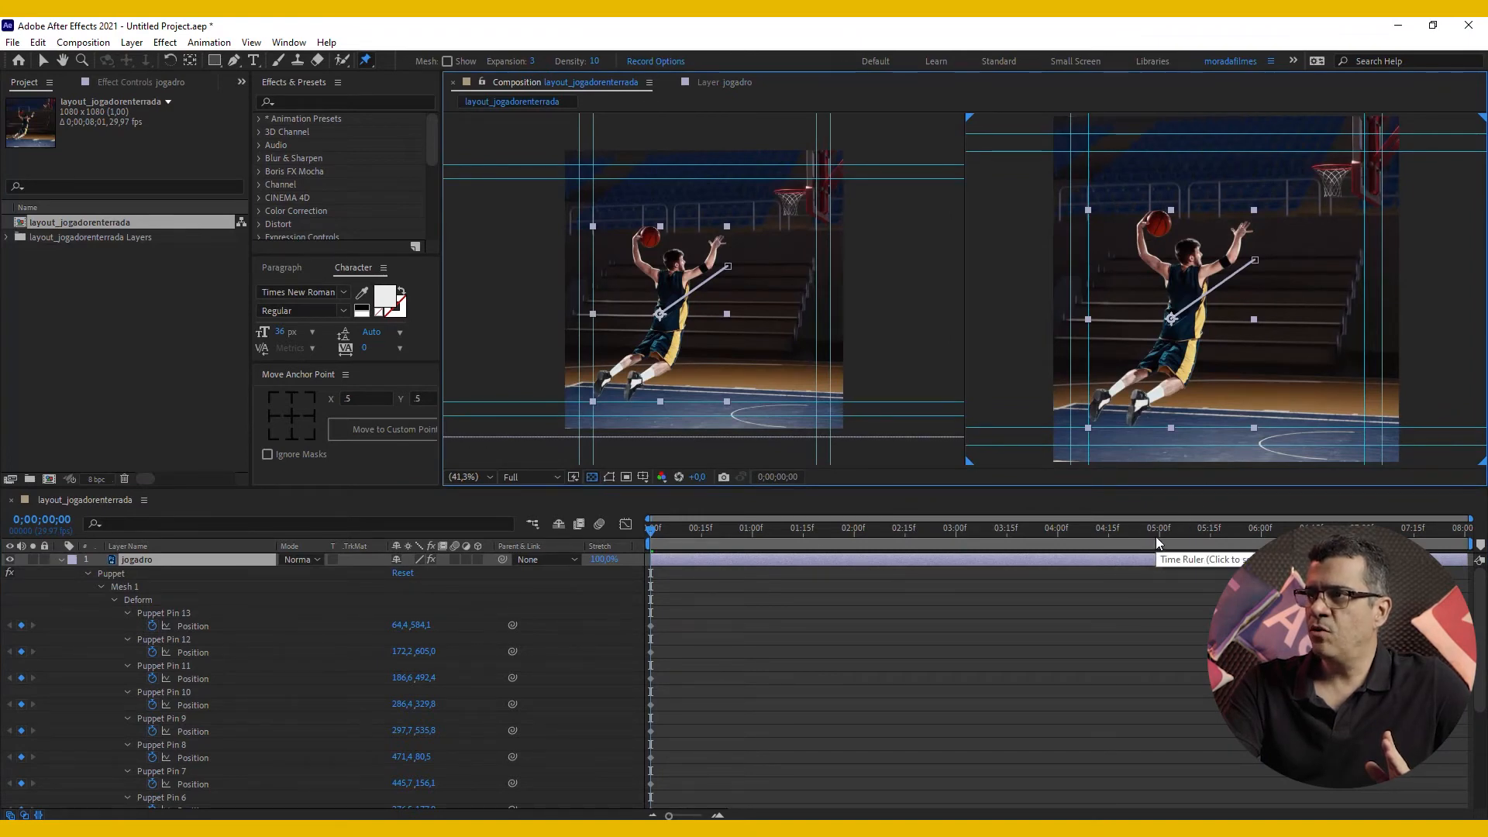
click(1150, 557)
key(u)
key(u)
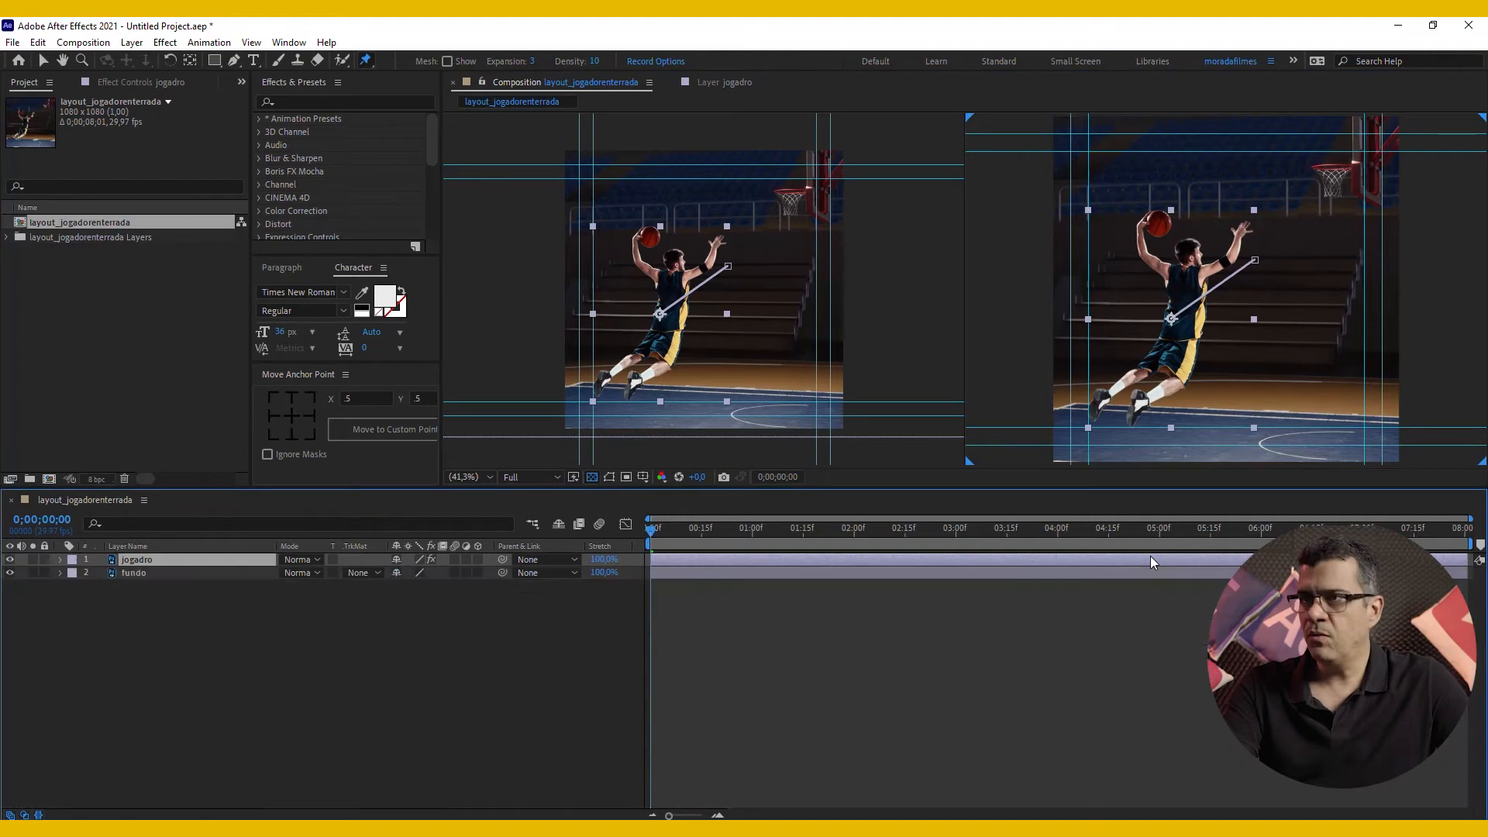
scroll(250, 640, down, 5)
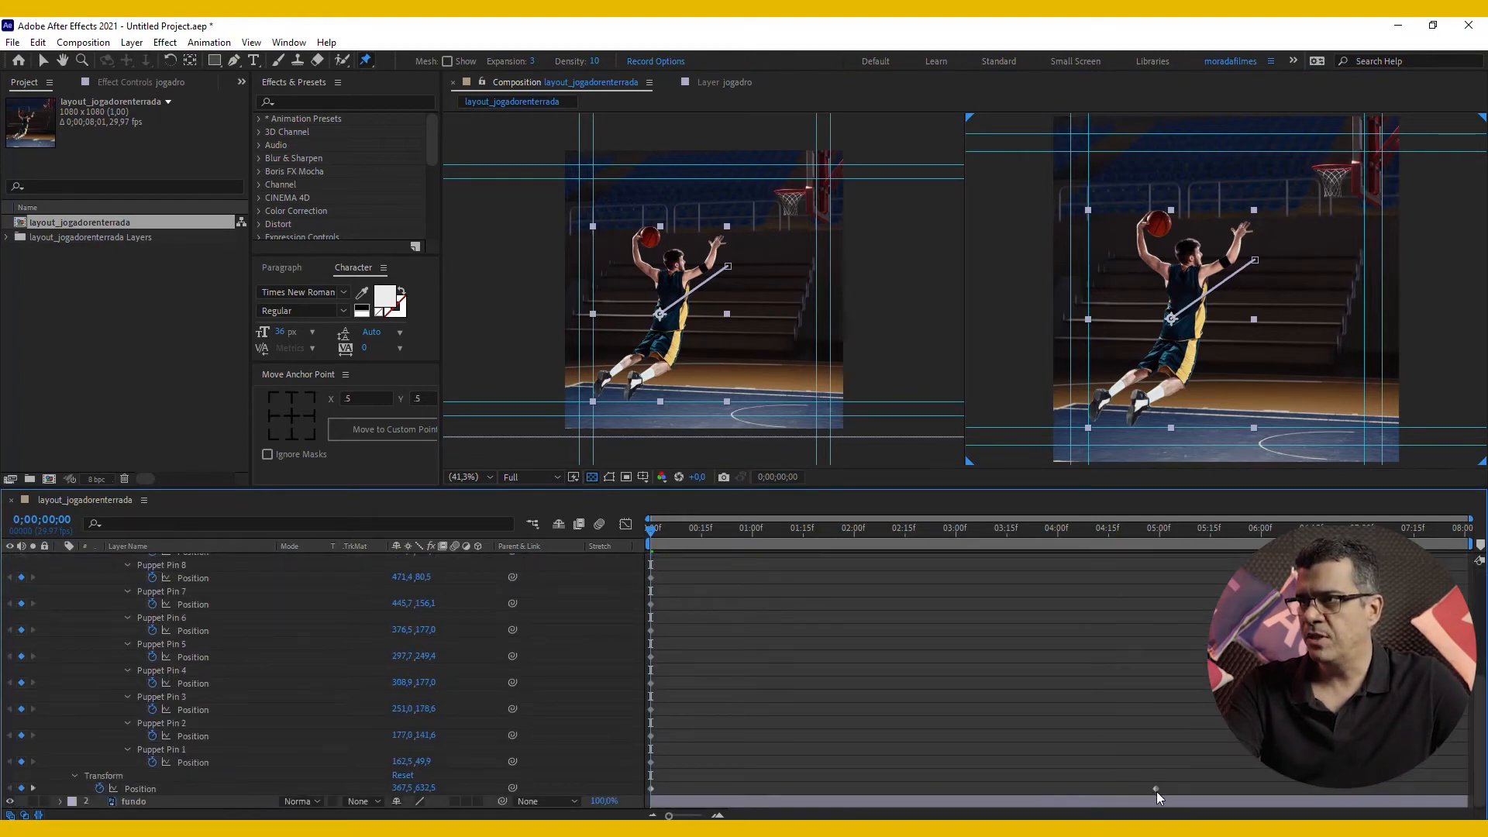
drag(1148, 530, 1156, 528)
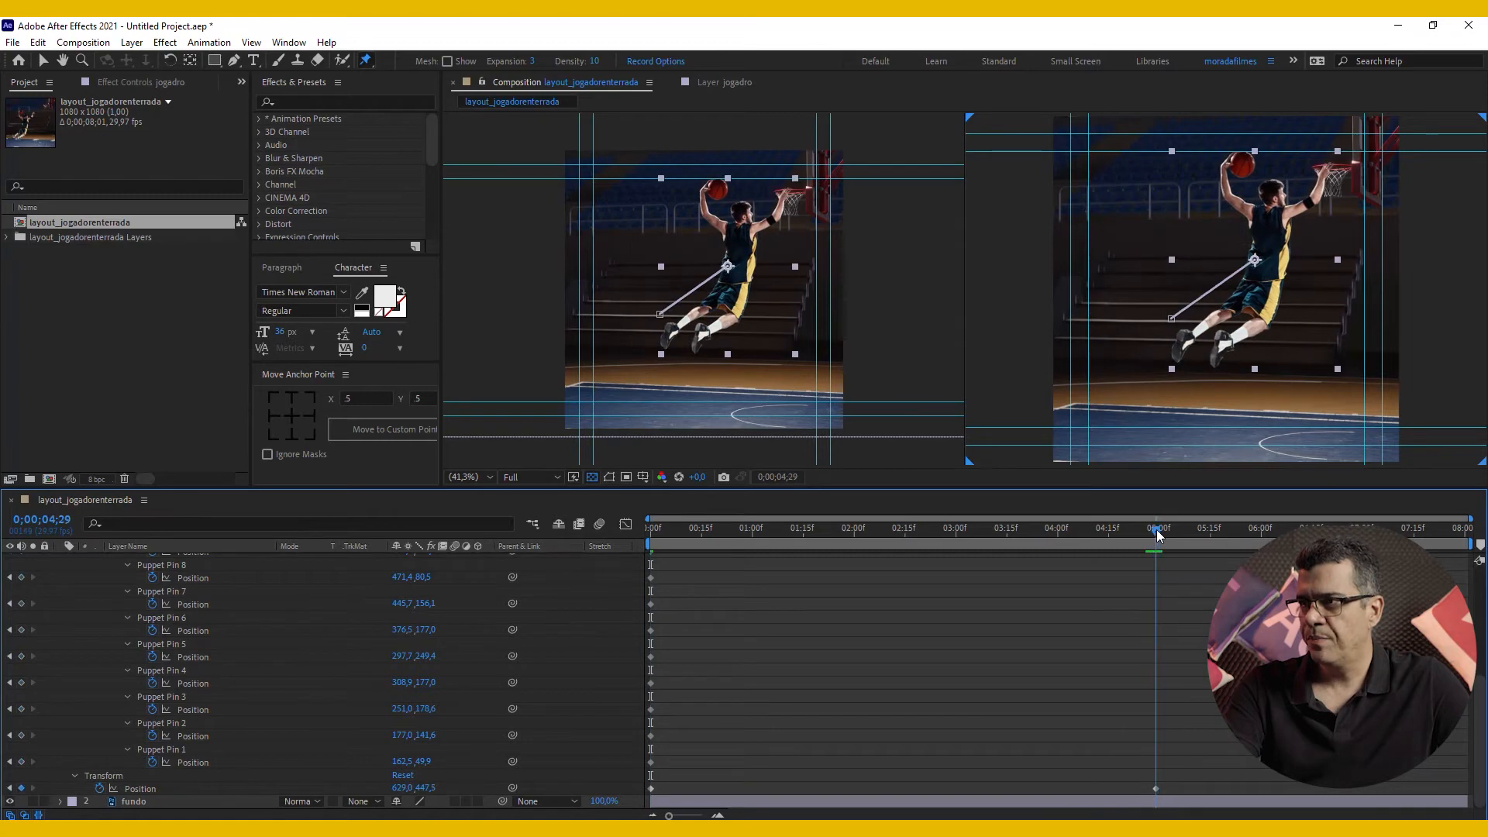
scroll(1133, 681, up, 5)
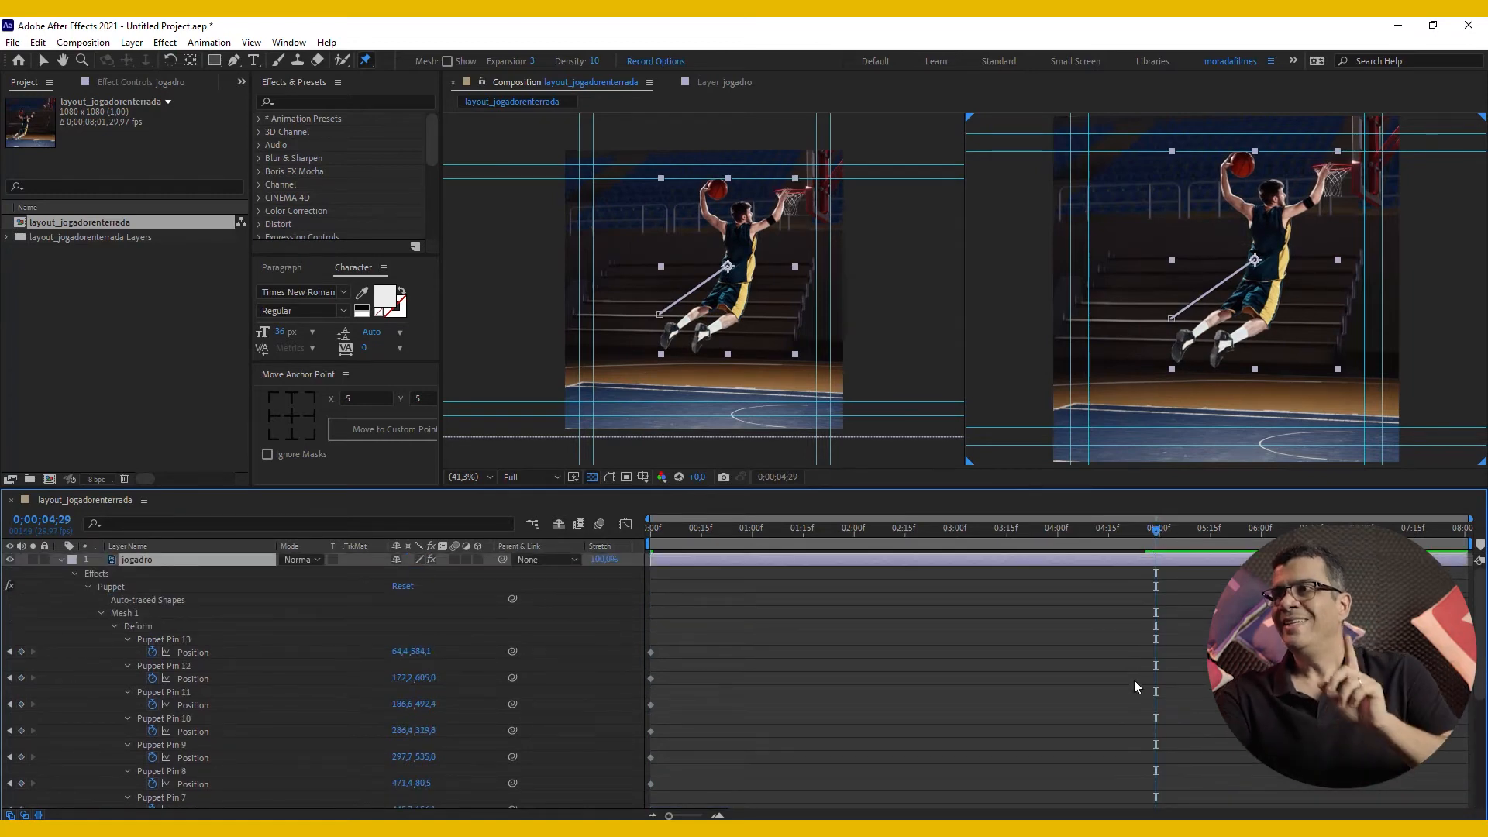
Step: At 0;00;04;29, nudge the ball hand's wrist pin to about 169.8, 42.6 and check its new Position keyframe
mouse_move(1155, 529)
mouse_down()
mouse_move(541, 594)
mouse_move(760, 558)
mouse_move(1170, 552)
mouse_move(1157, 554)
mouse_up()
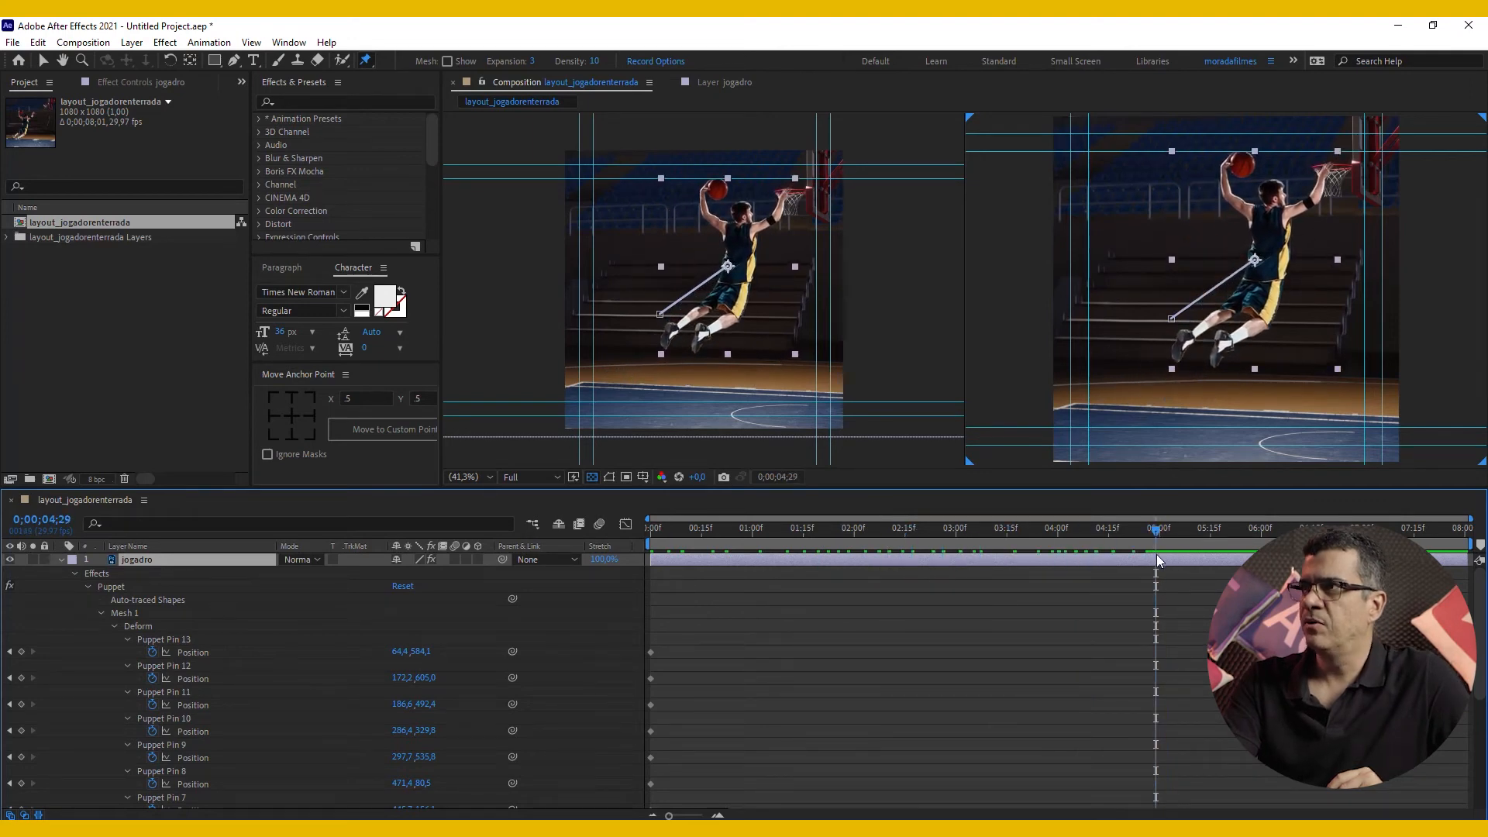
click(188, 652)
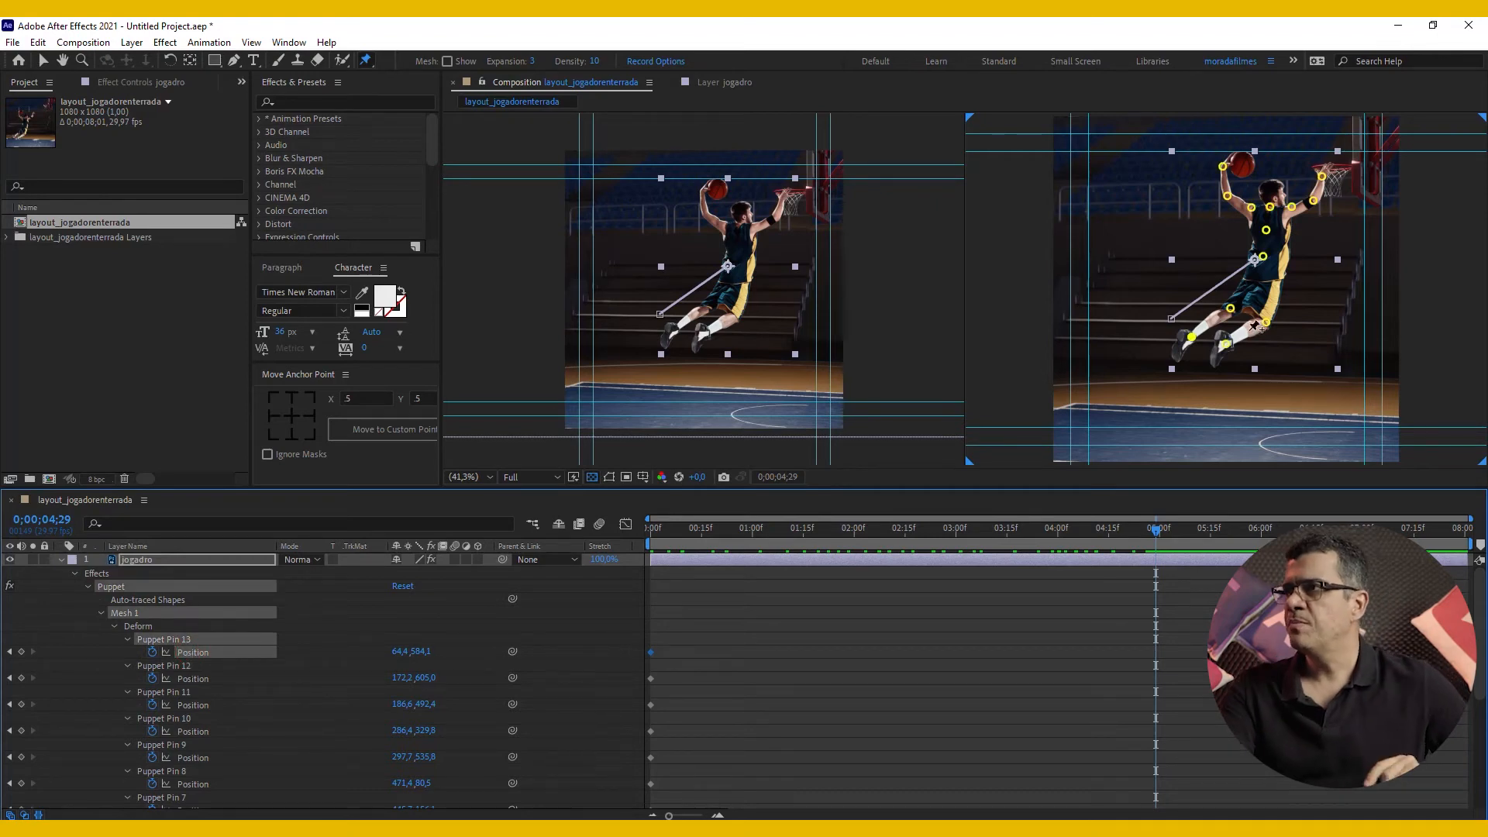
drag(1223, 170, 1226, 169)
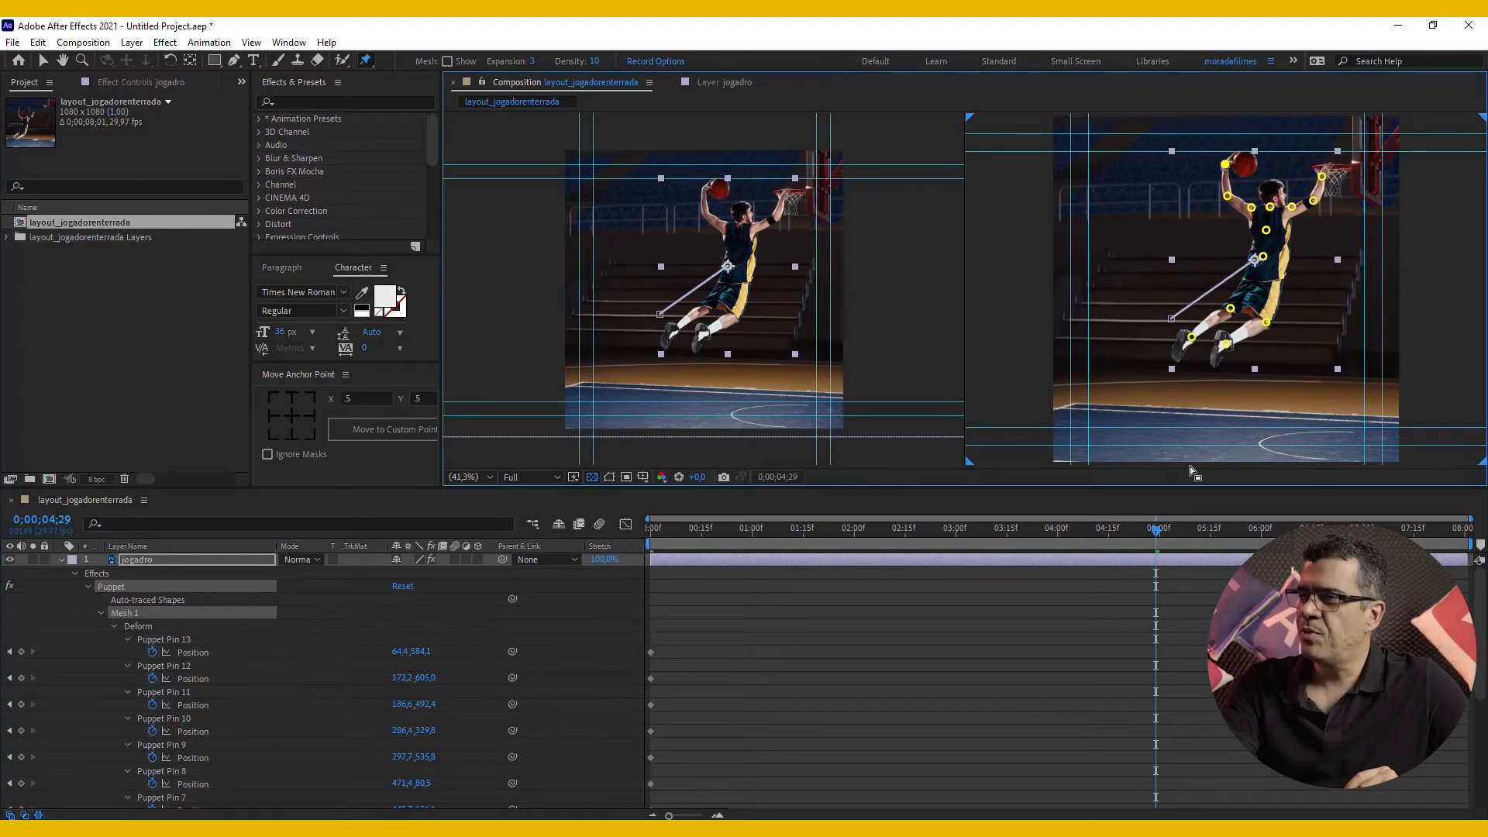
scroll(1096, 693, down, 5)
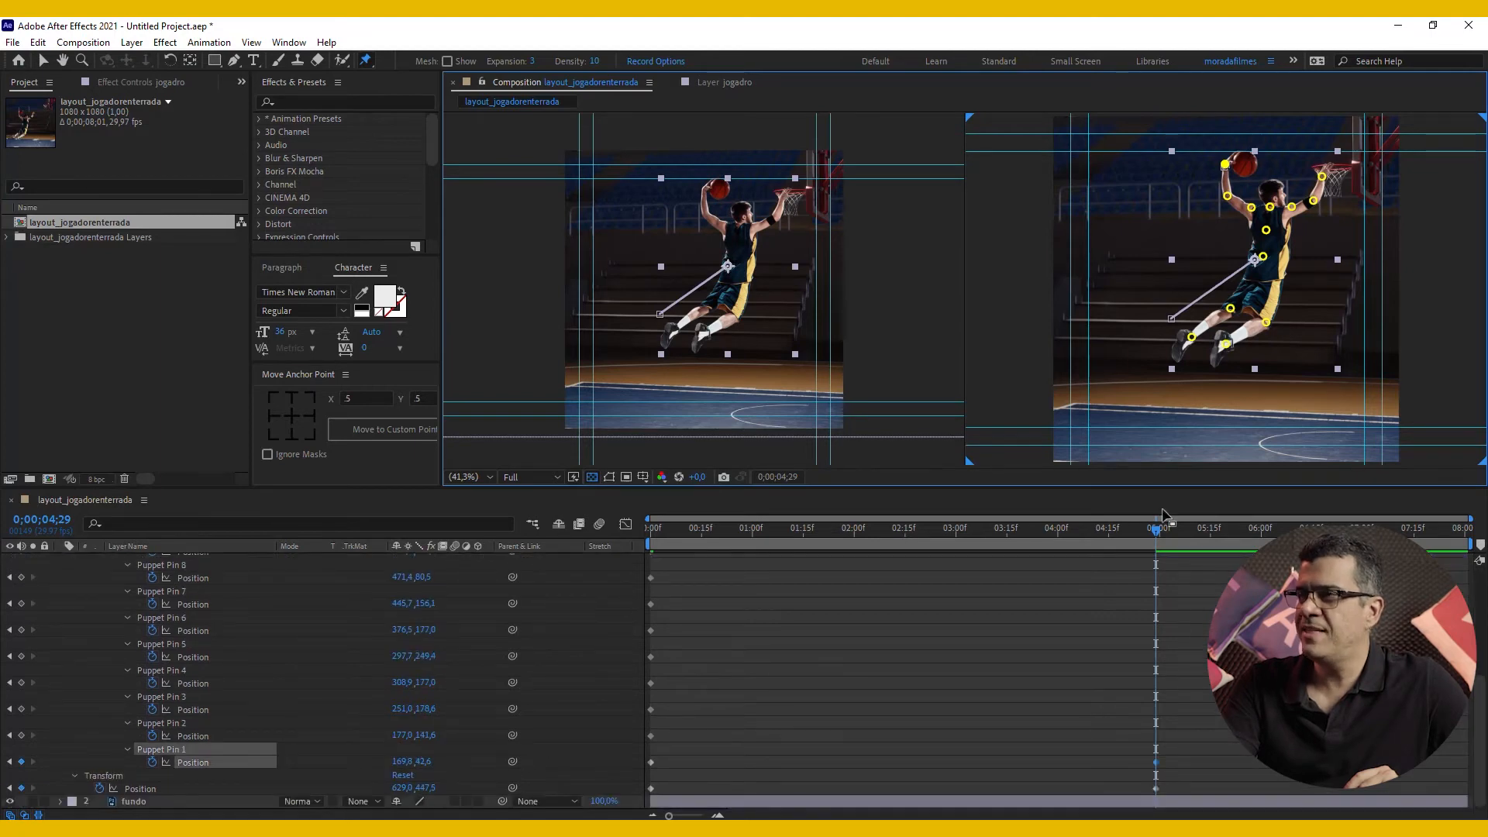
scroll(1100, 597, up, 5)
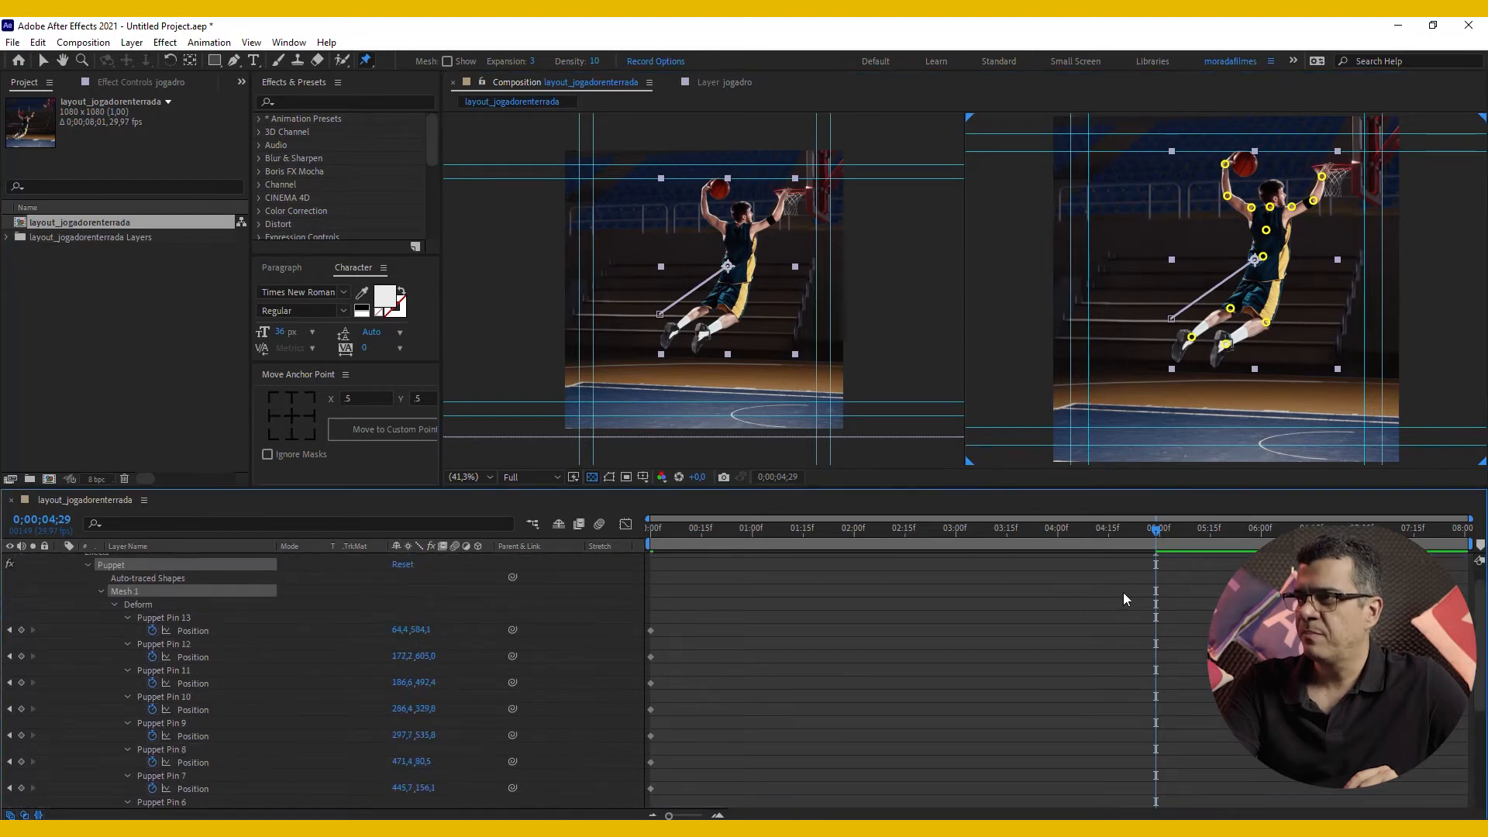
Step: Raise the whole jogadro layer at 0;00;04;29 to about 626.6, 360.3 and check its Position keyframe
click(1144, 553)
key(v)
drag(1283, 243, 1281, 210)
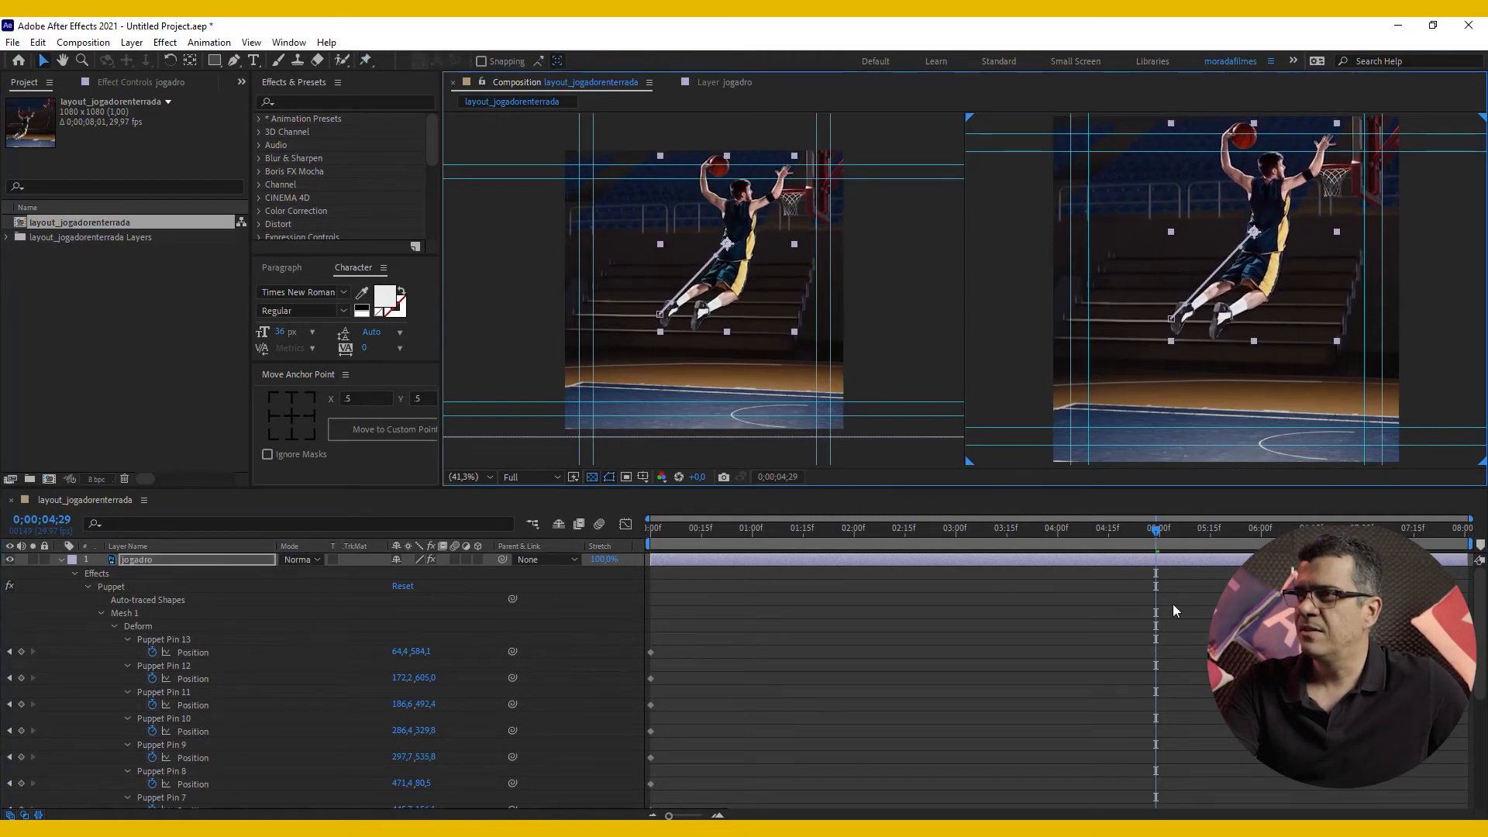
scroll(1161, 689, down, 6)
scroll(1161, 689, up, 1)
scroll(1161, 688, down, 1)
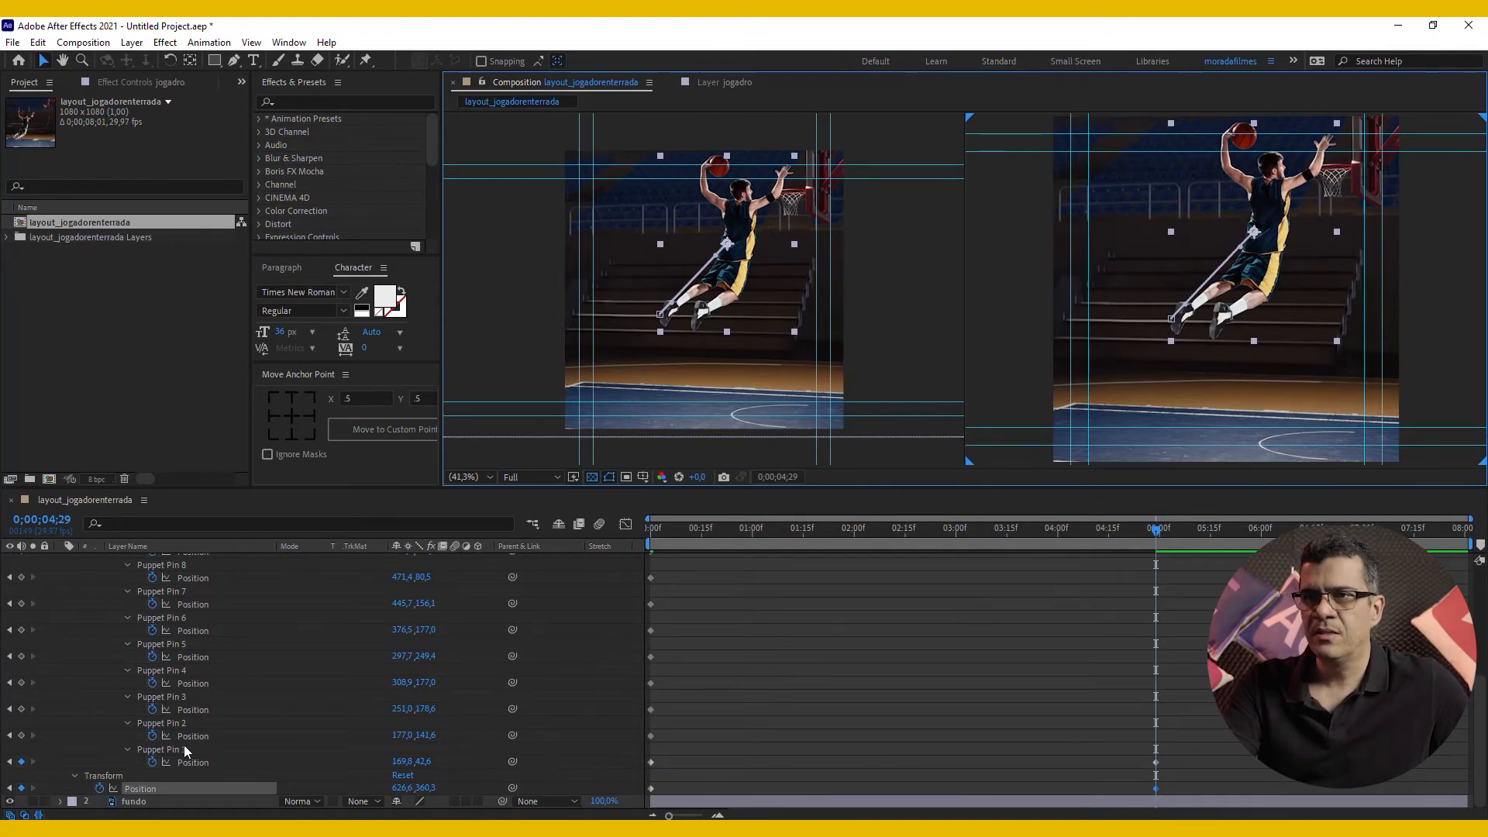
Step: Bend the ball arm toward the head at 0;00;04;29, moving the elbow pin to about 203.6, 136.7 and the wrist pin to about 227.9, 32.9
click(177, 723)
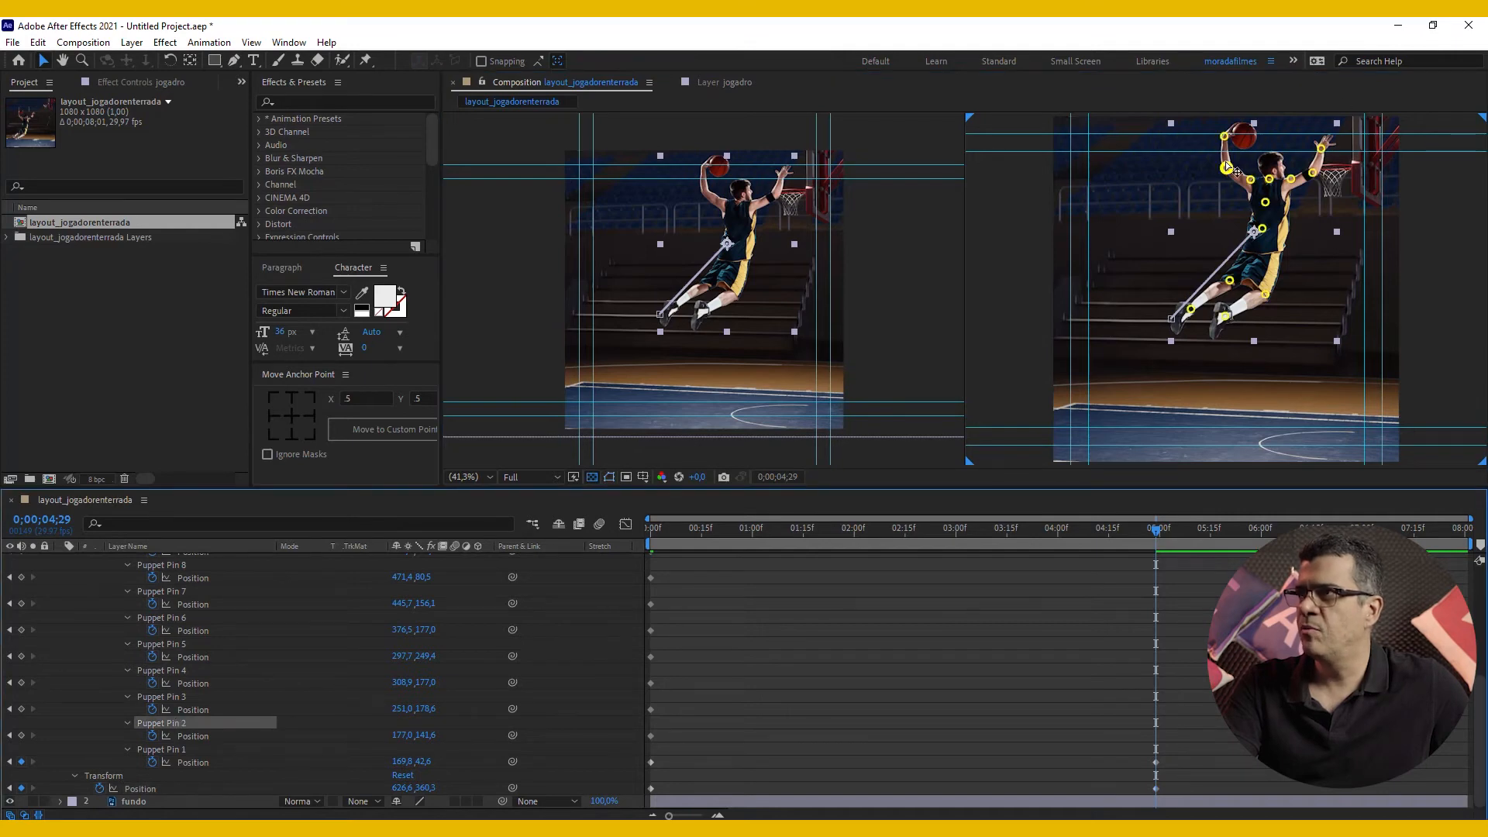
drag(1231, 141, 1233, 166)
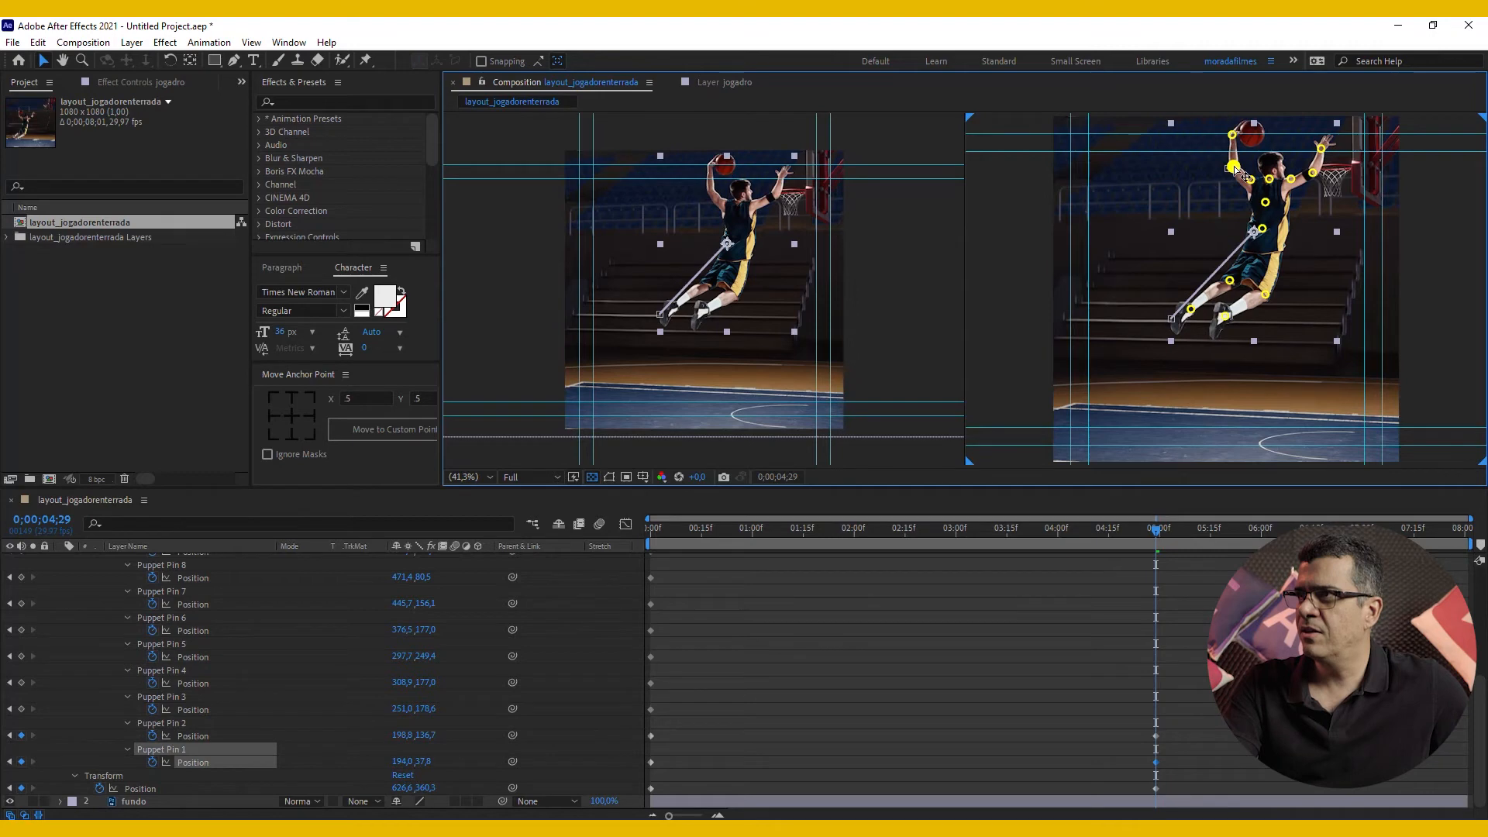
click(1236, 167)
drag(1235, 134, 1242, 137)
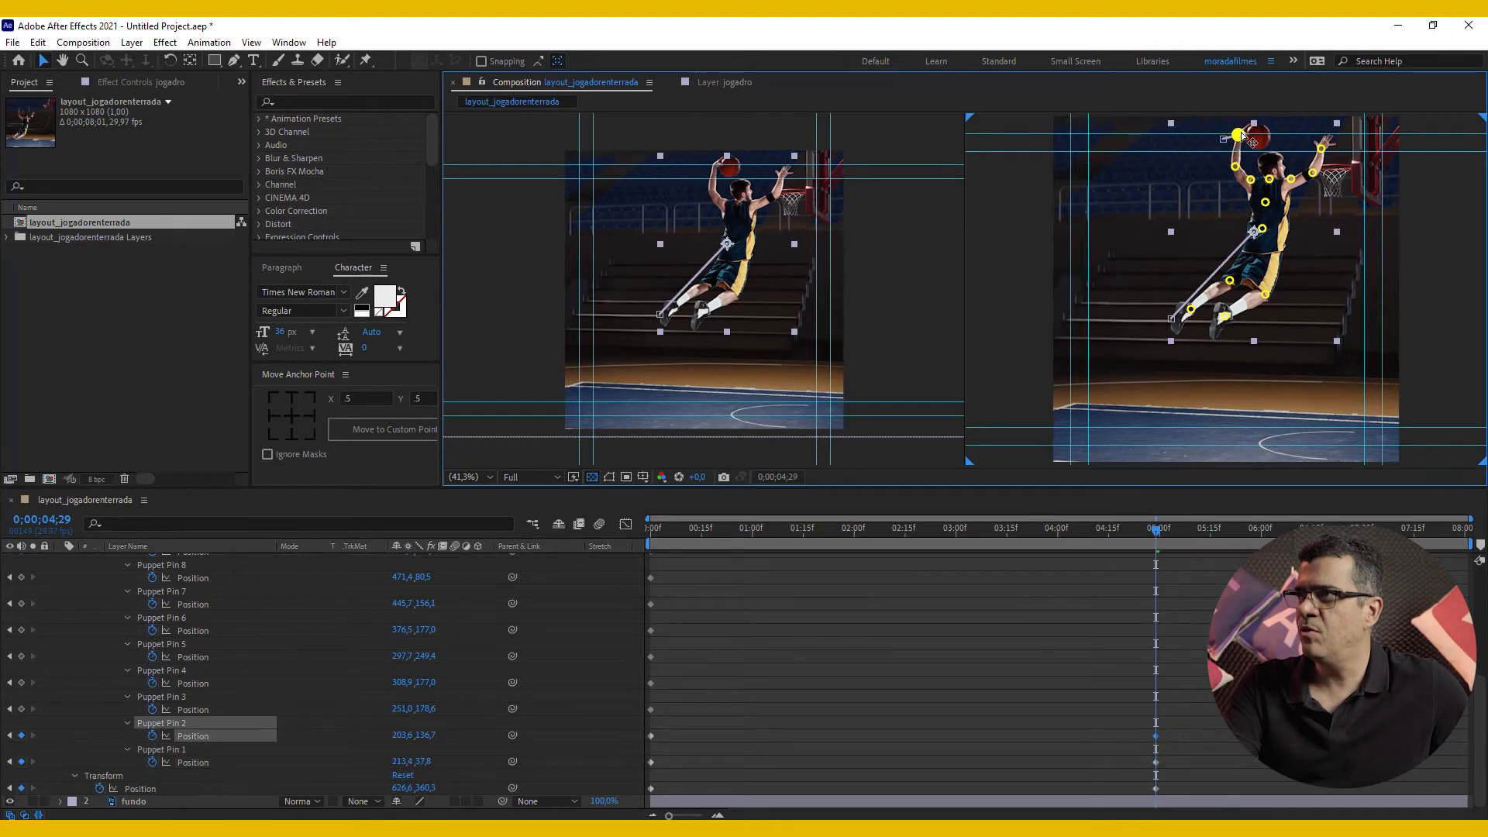
click(1245, 133)
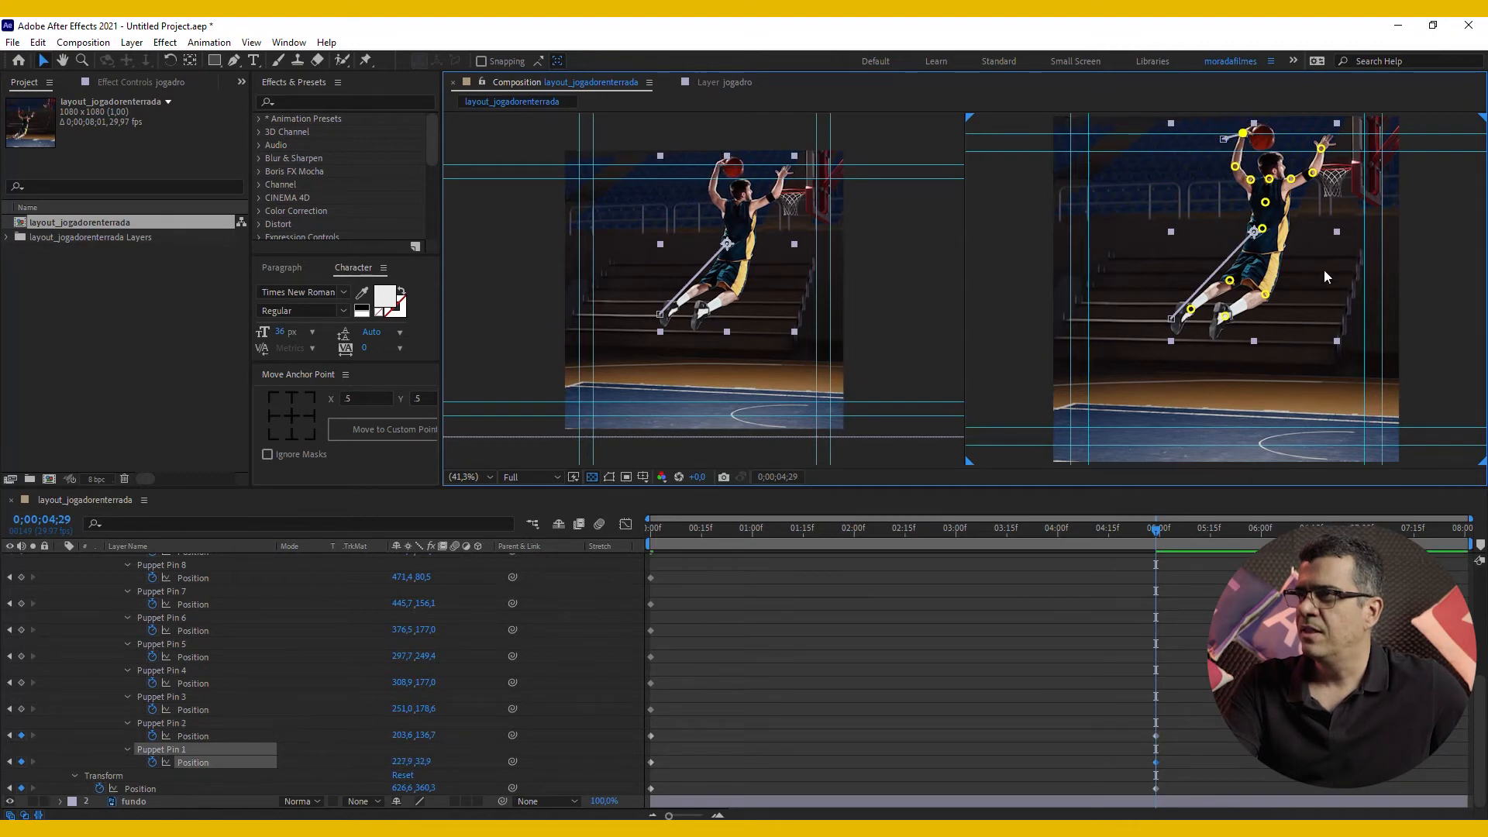
Step: Refine the pose at 0;00;04;29 by lifting both ankle pins, shifting the neck-base pin forward and lowering the free arm's wrist pin
drag(1192, 309, 1224, 314)
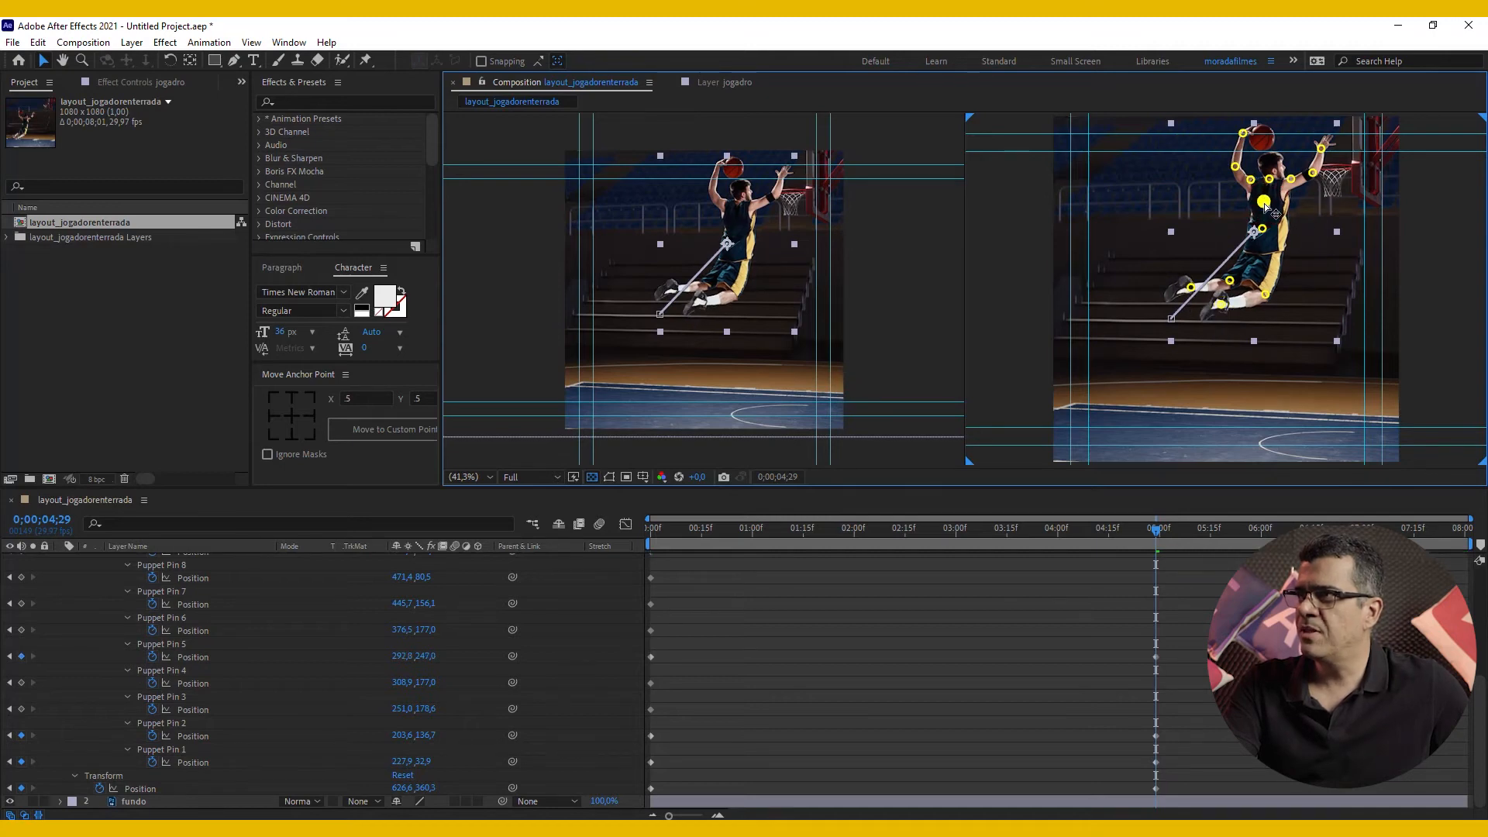
drag(1266, 204, 1269, 179)
key(ctrl+z)
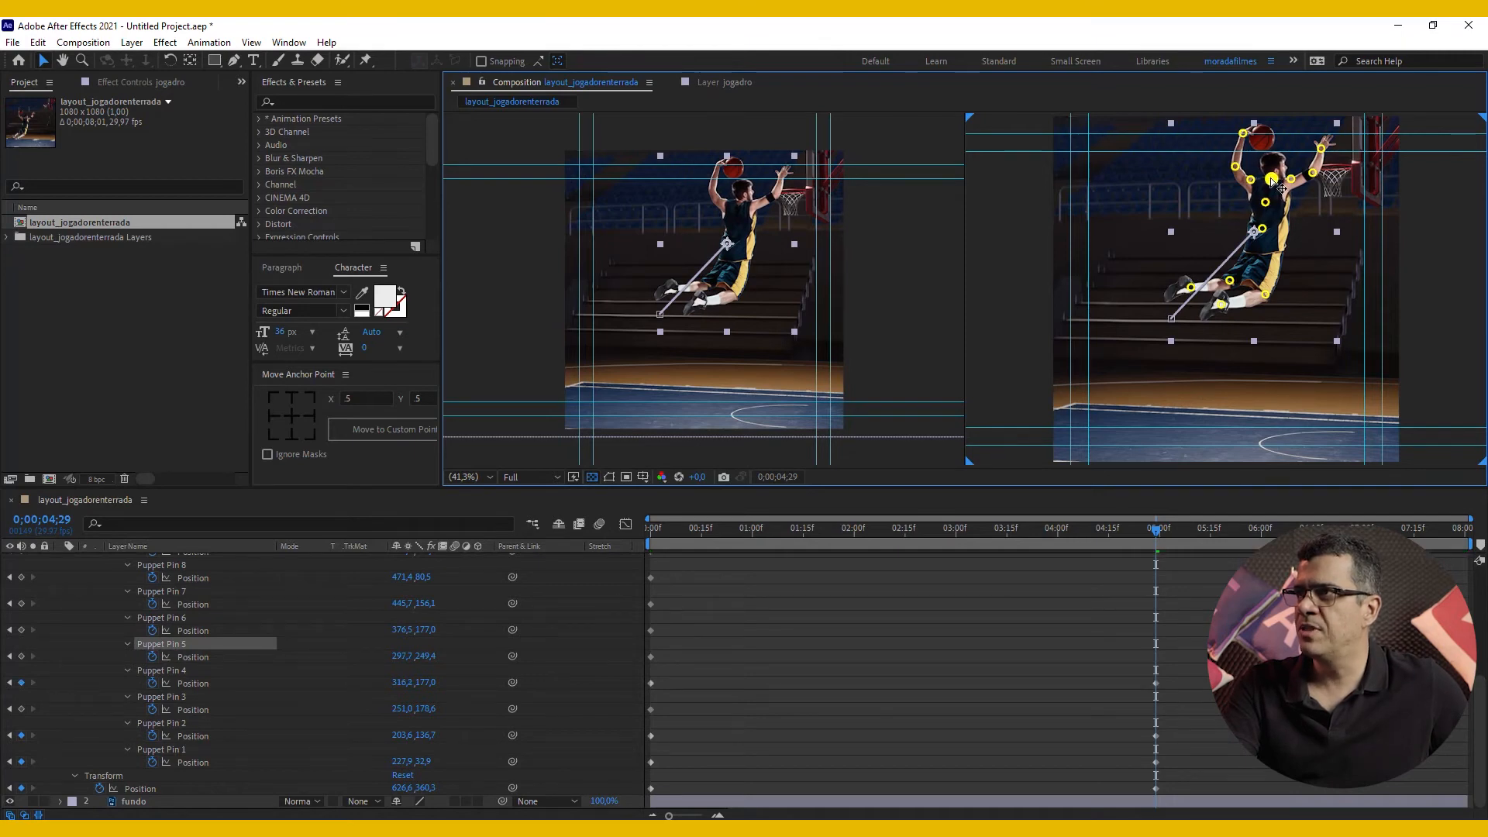
mouse_move(1318, 147)
mouse_down()
mouse_move(1312, 171)
mouse_move(1318, 153)
mouse_up()
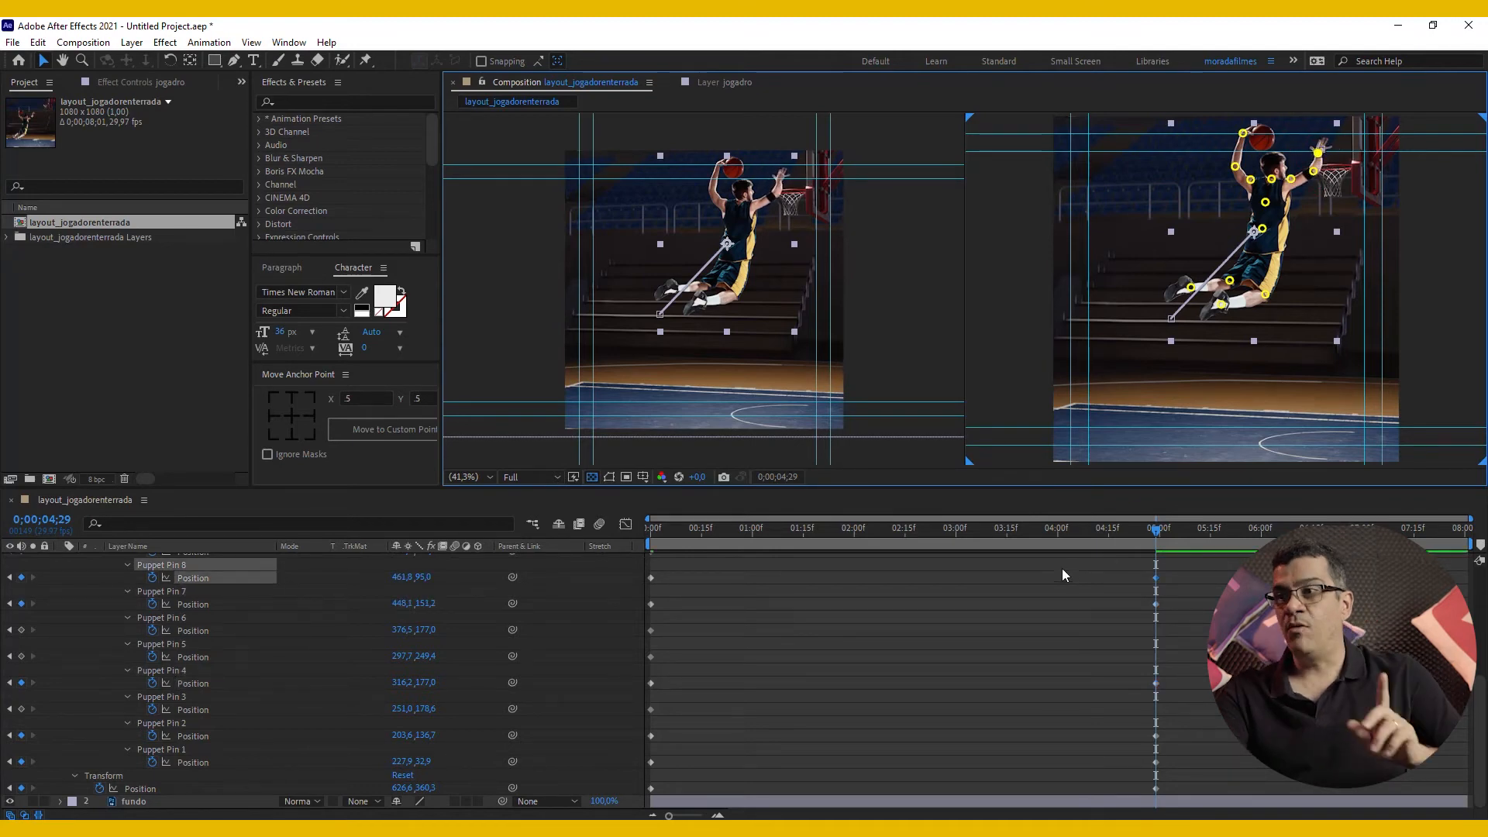
Step: Preview the player's movement from the beginning and return the playhead to the first frame
drag(952, 541, 691, 559)
key(space)
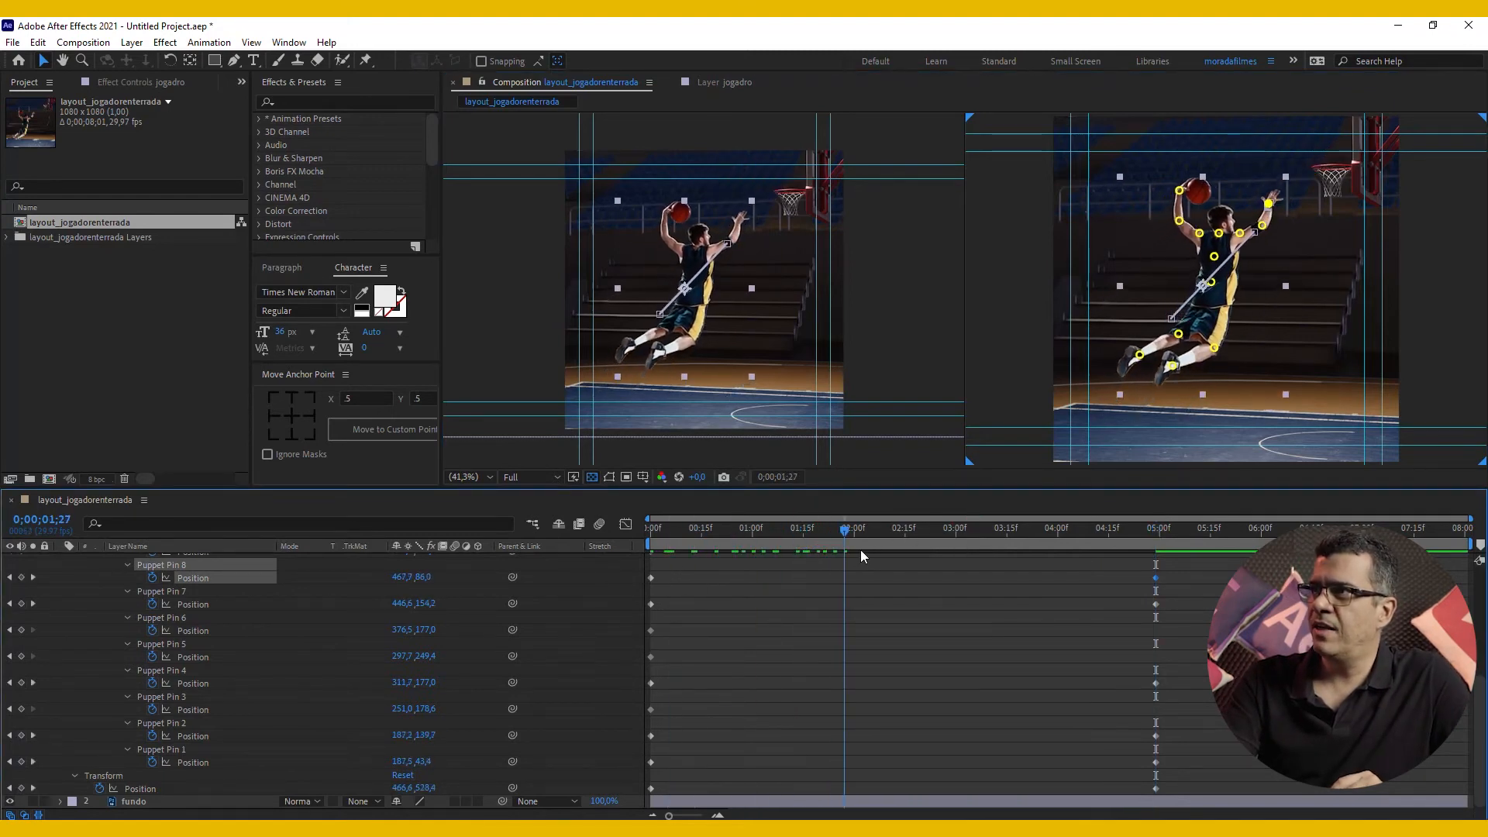
drag(920, 547, 517, 692)
Step: Pull the ball arm's wrist, elbow and the neck-base pins back on the first frame, to about 155.2, 69.3; 169.7, 165.8; and 301.7, 177
drag(1139, 227, 1140, 268)
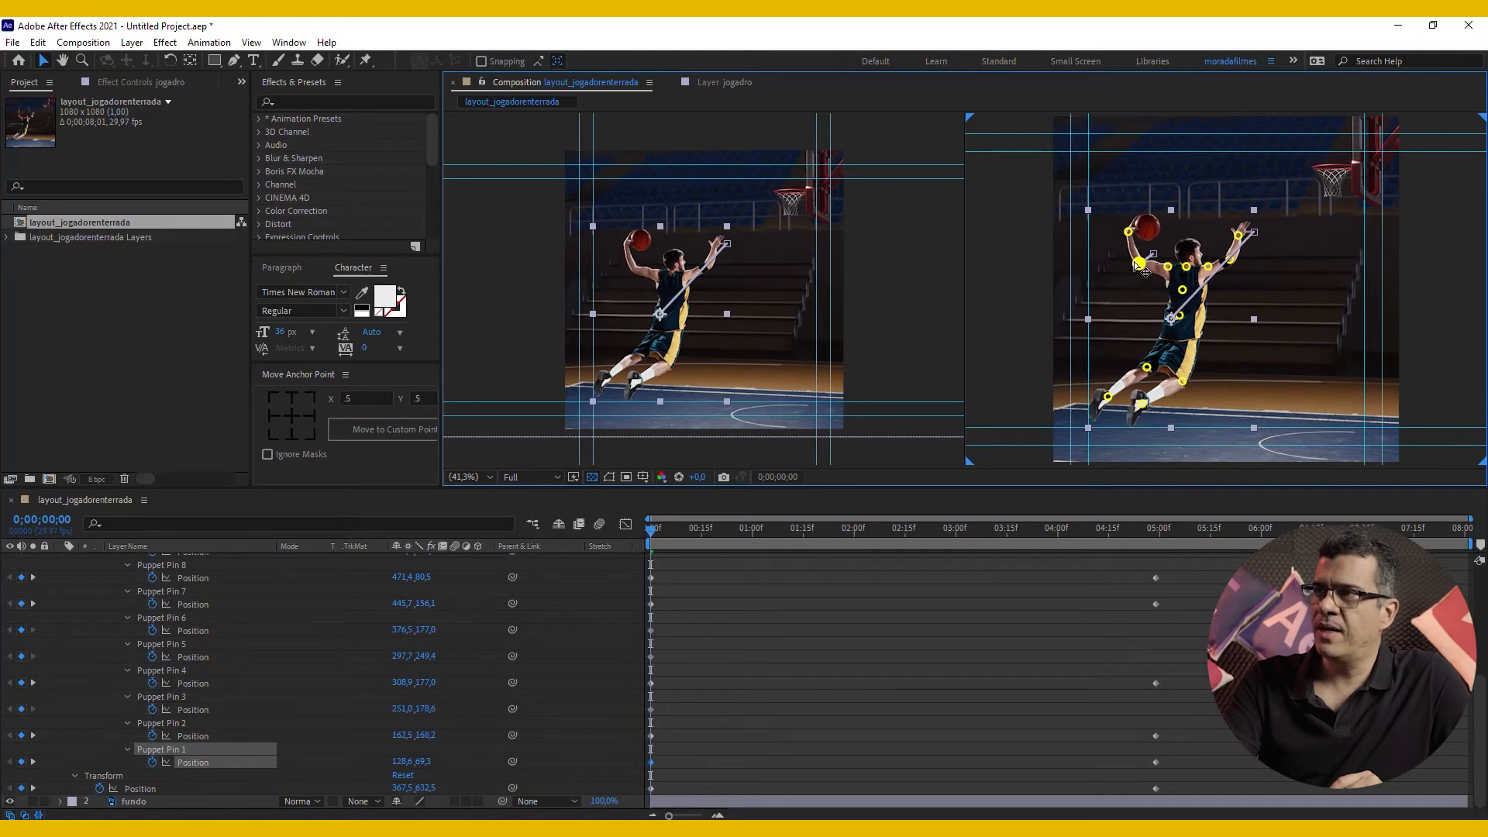
click(1140, 266)
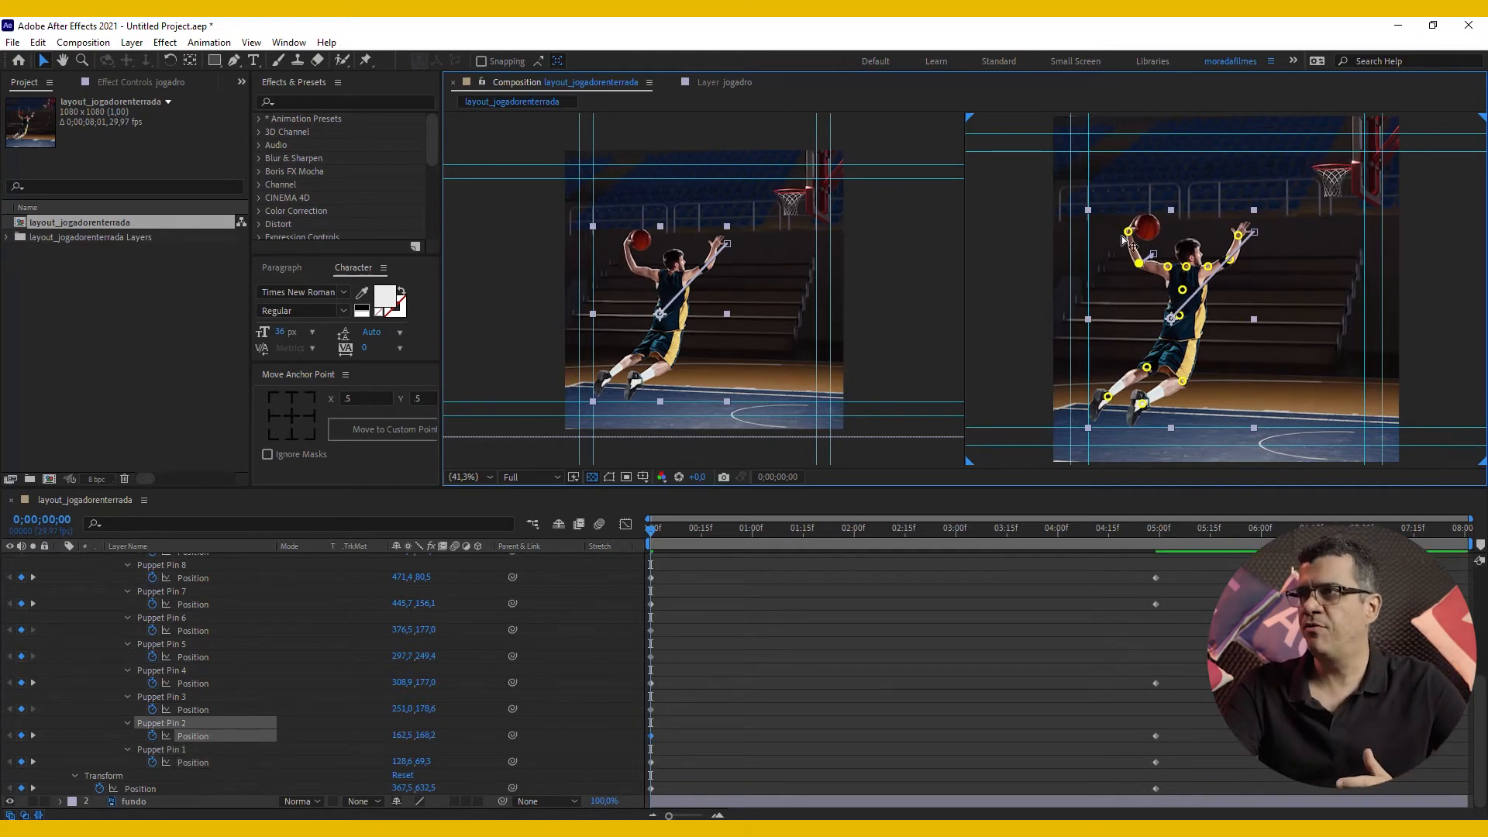
drag(1128, 232, 1182, 266)
click(1165, 268)
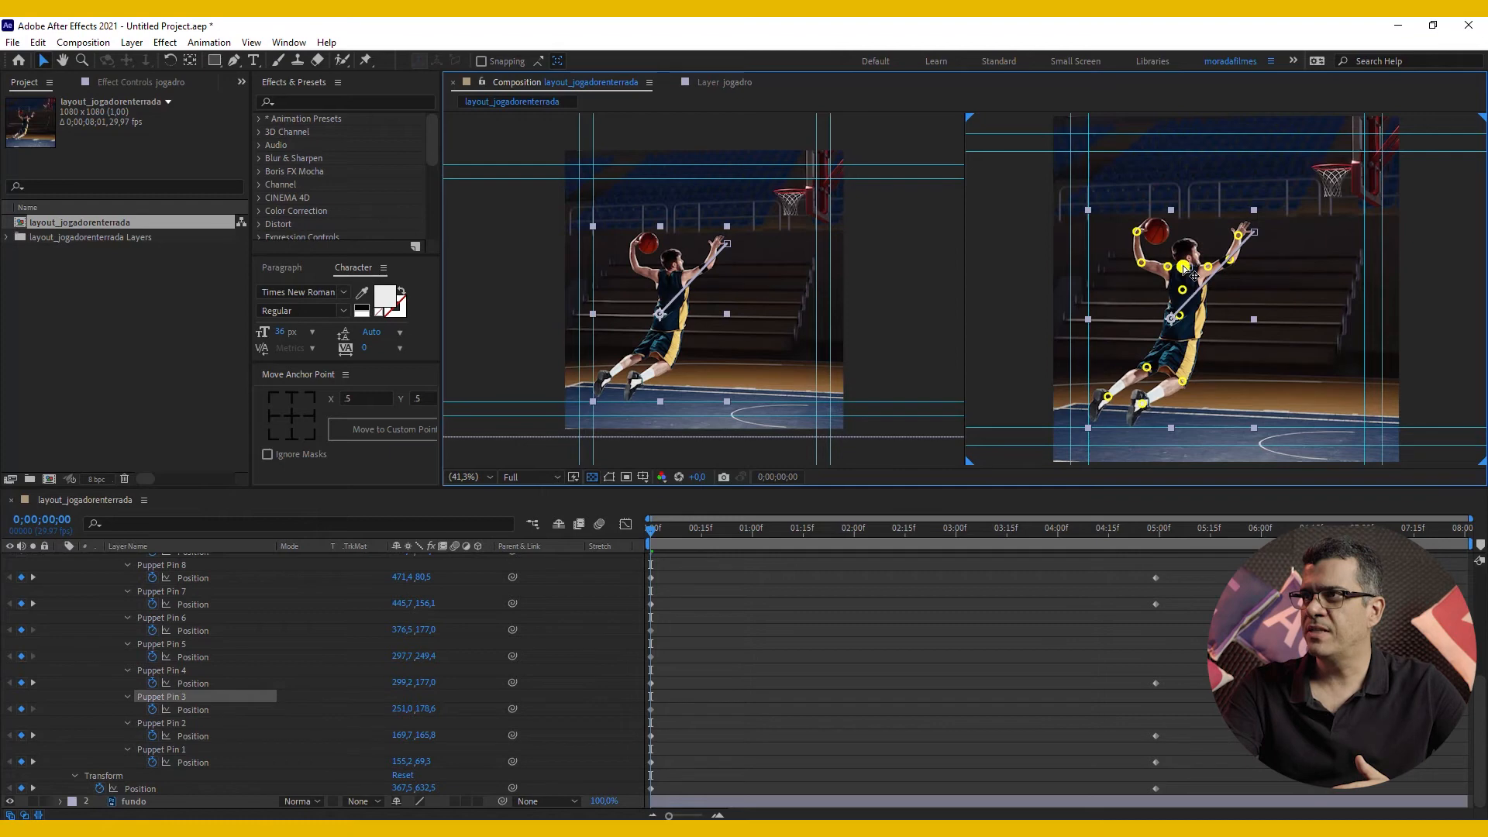
click(1185, 268)
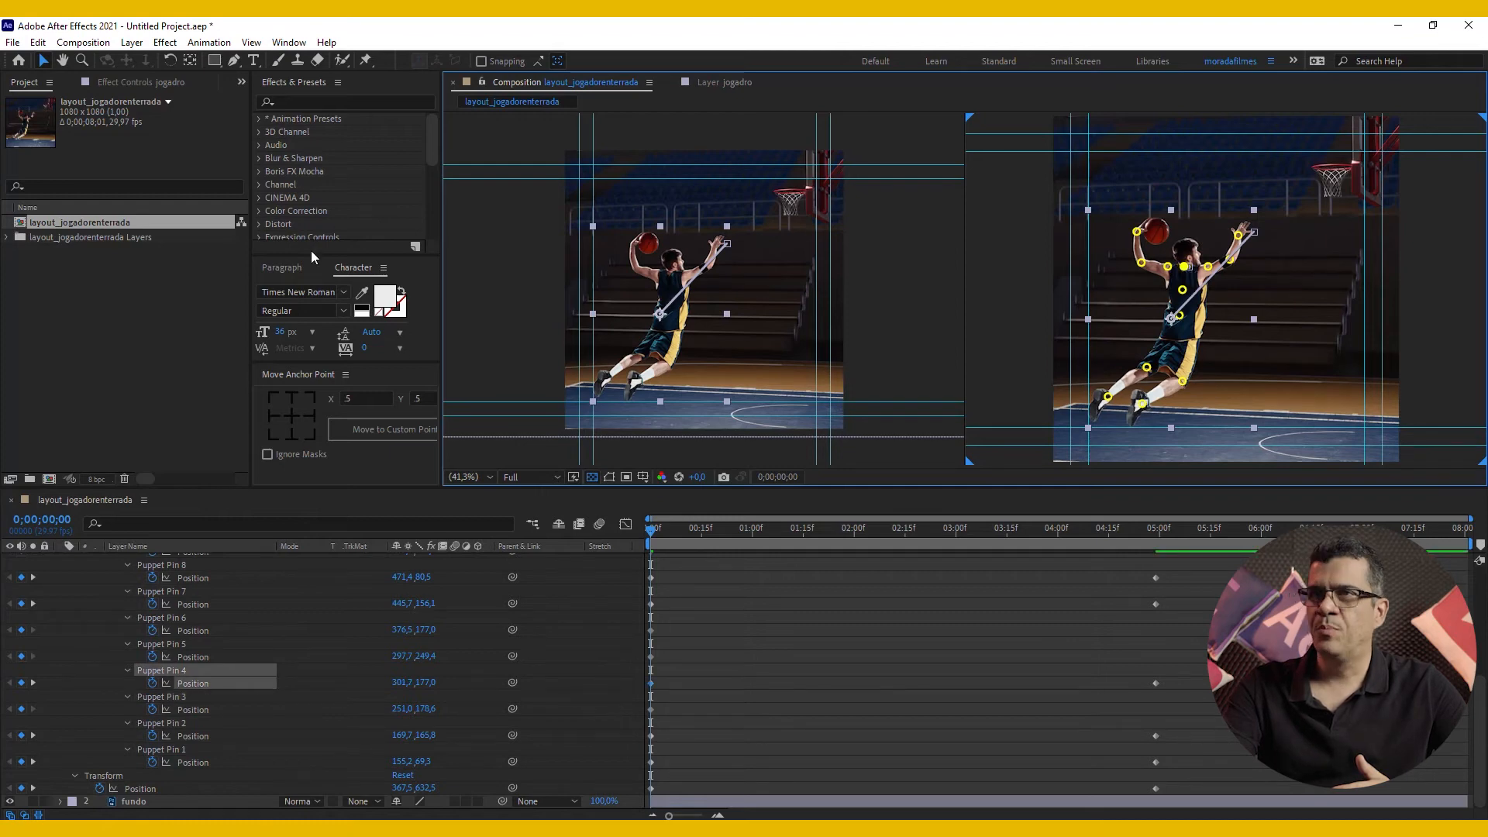
Step: Add a new puppet pin on the player's head at the first frame
click(366, 60)
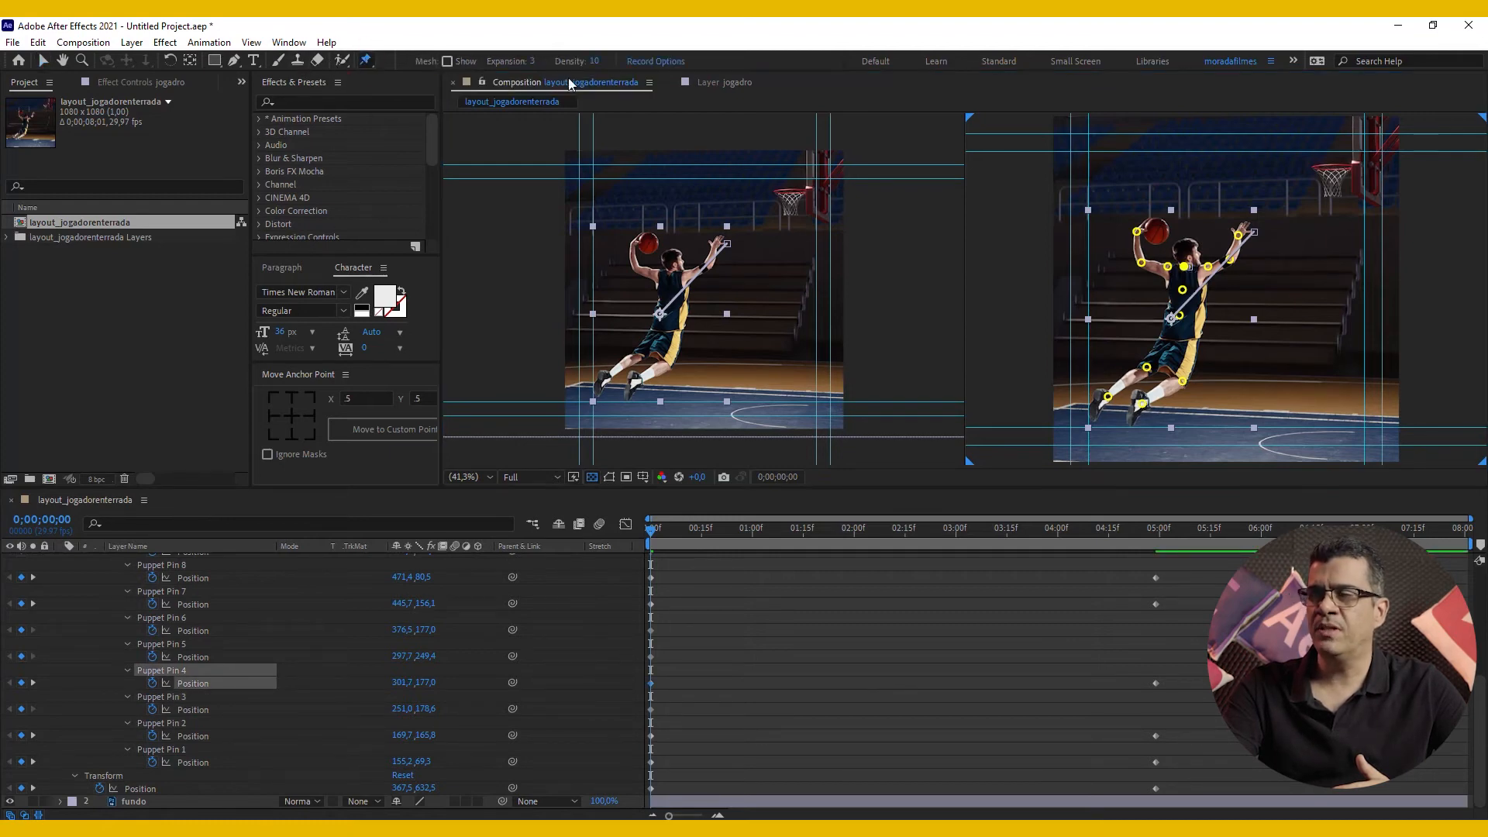
click(1185, 248)
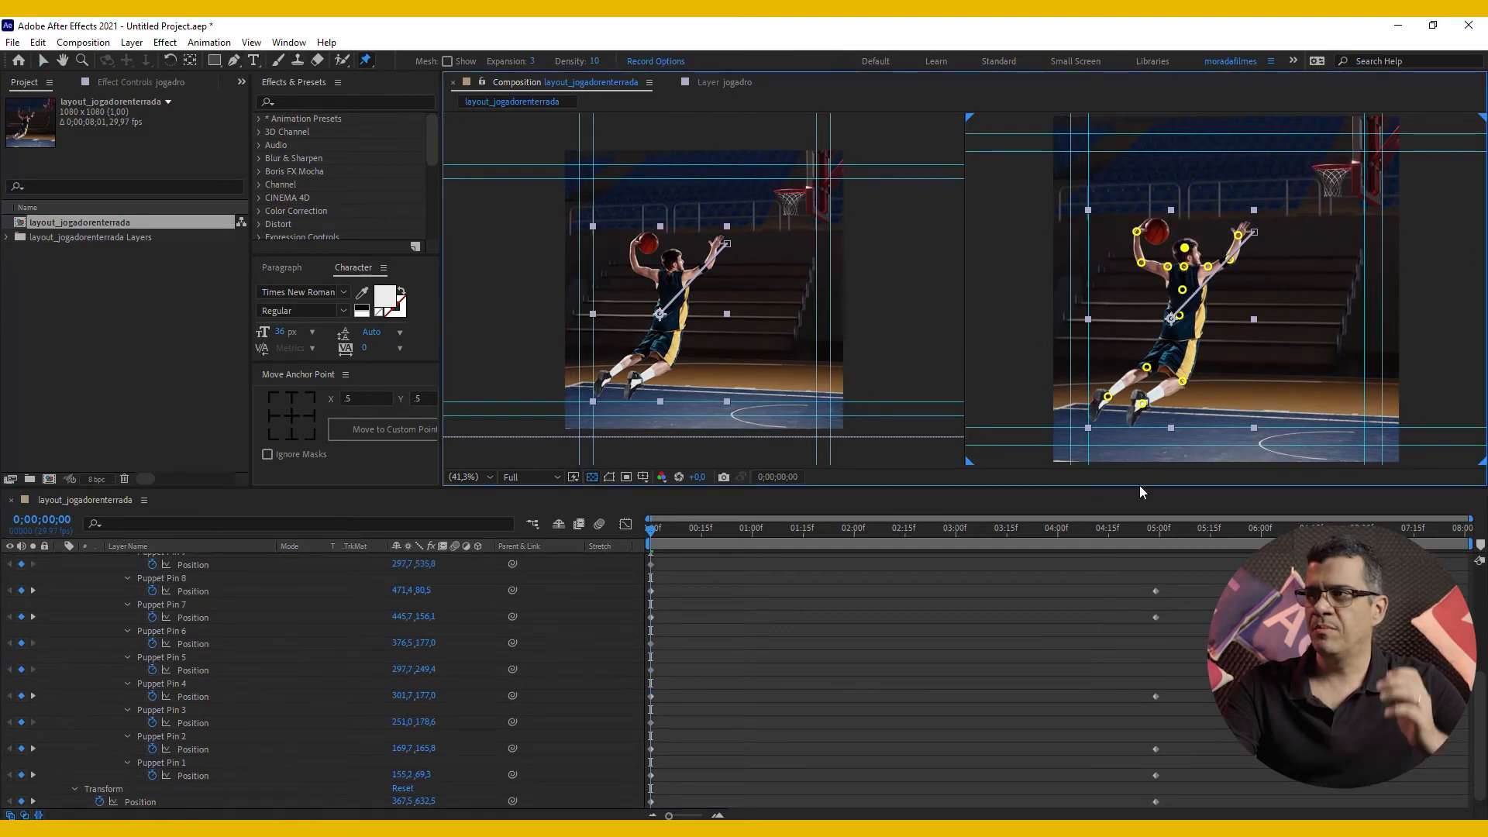
scroll(1111, 601, up, 5)
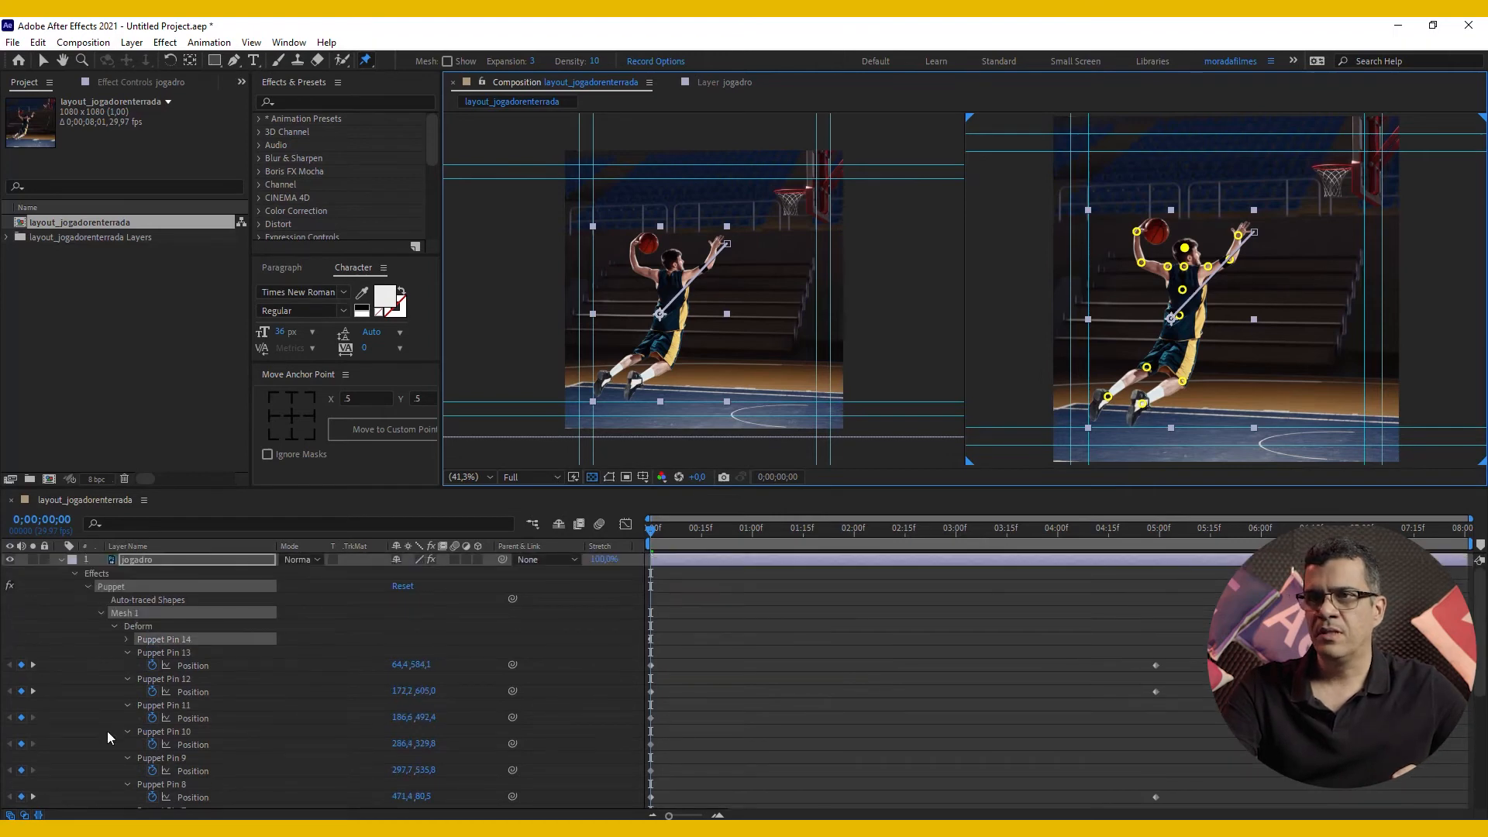
Step: At 0;00;04;29, shift the head pin and the ball hand's wrist pin slightly toward the basket
click(1158, 530)
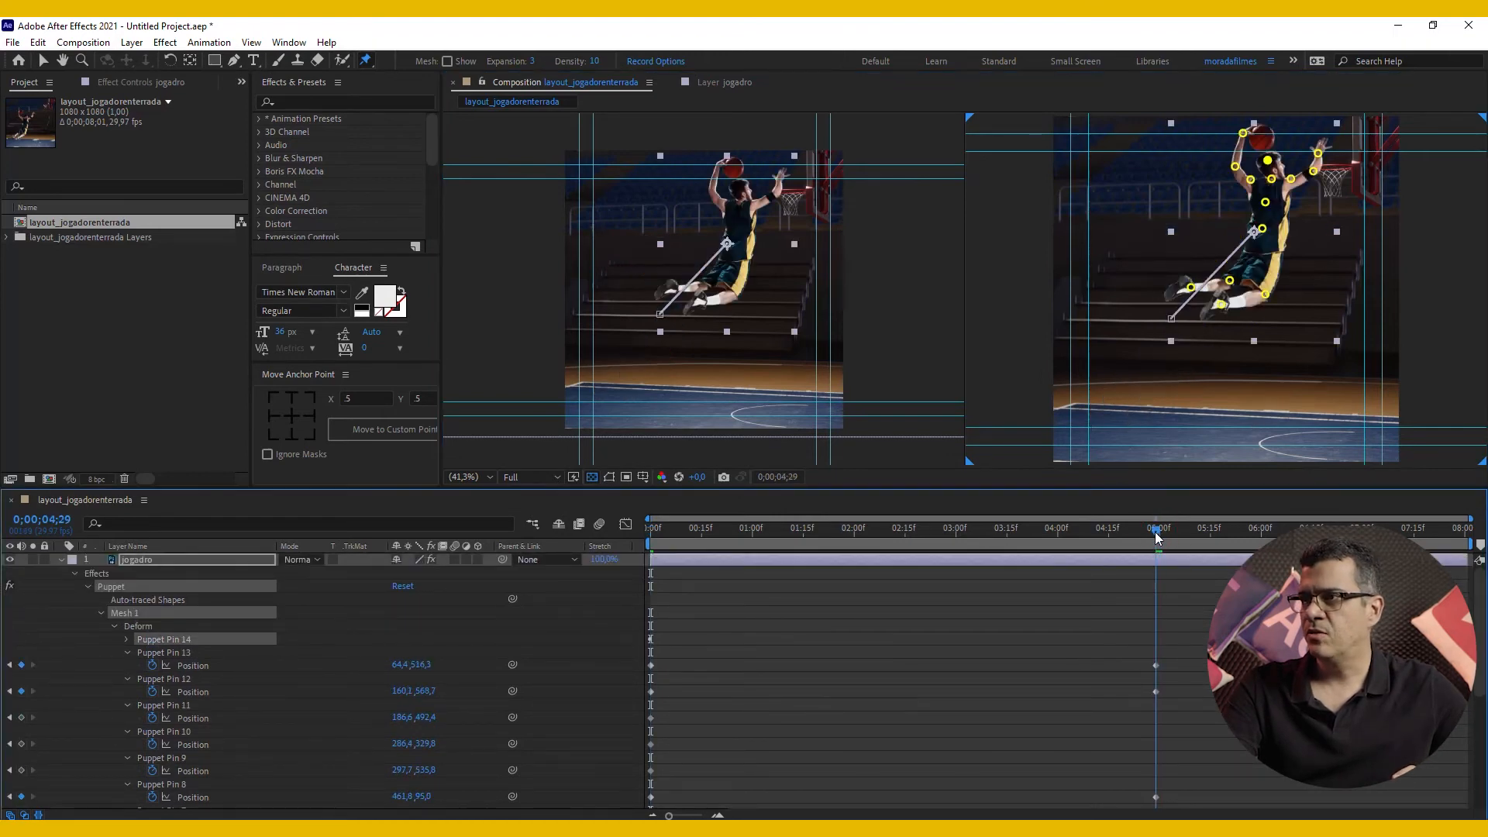
click(1269, 161)
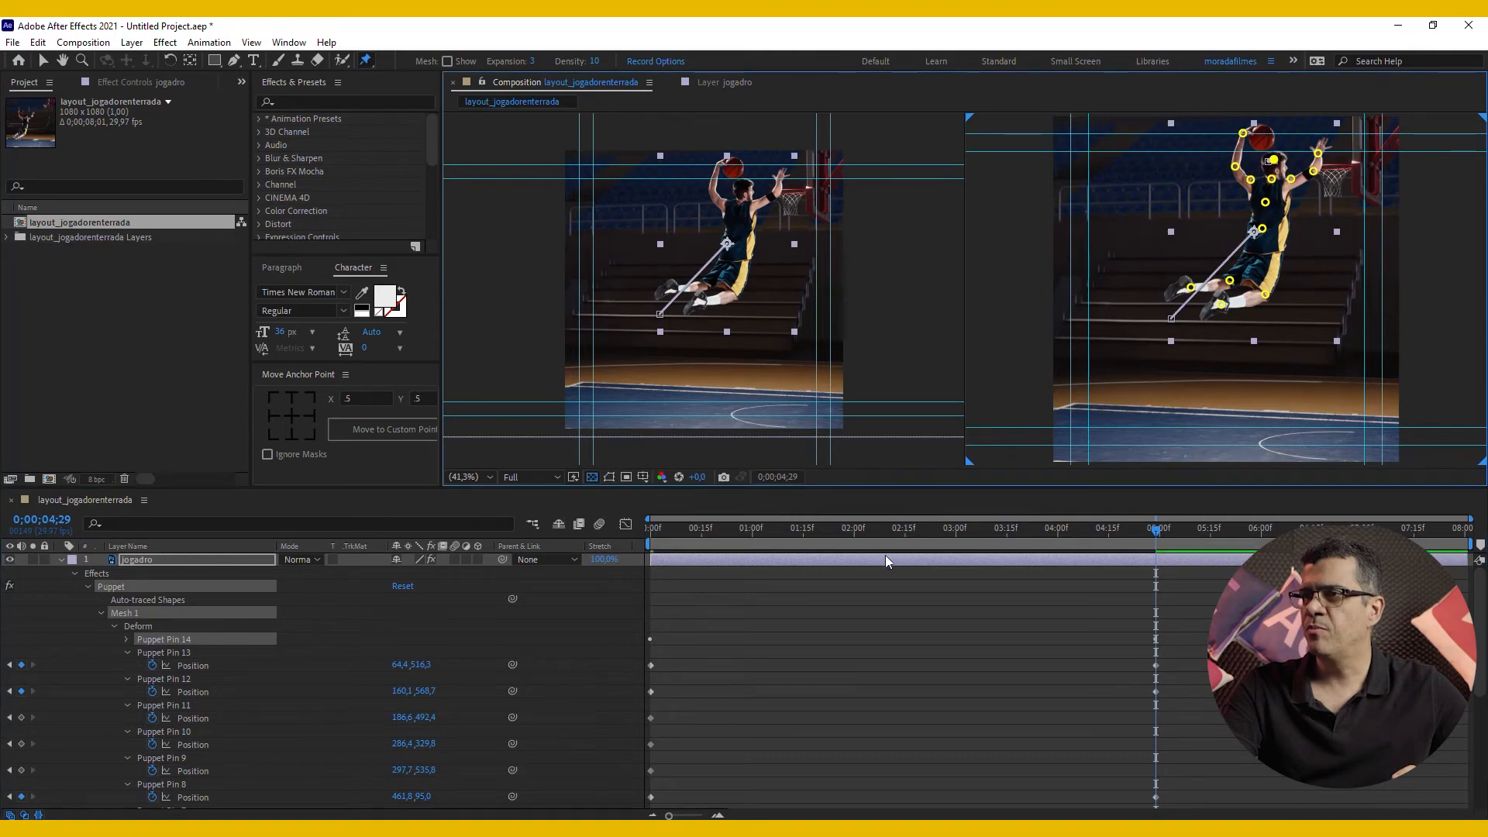
drag(1243, 134, 1254, 136)
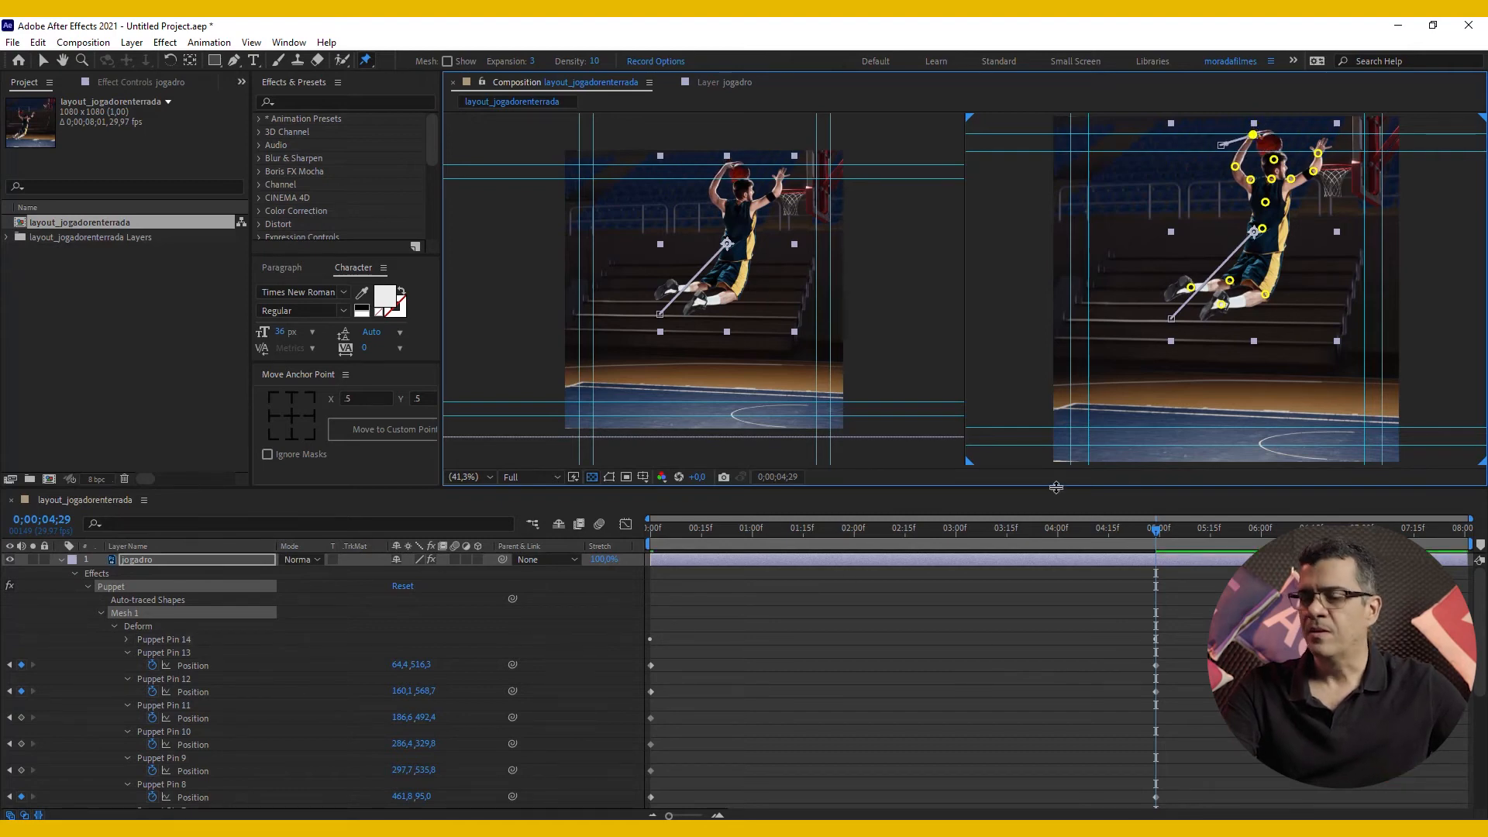
Step: Move the jogadro layer closer to the hoop at 0;00;04;29 and bend its motion path into an upward arc
key(v)
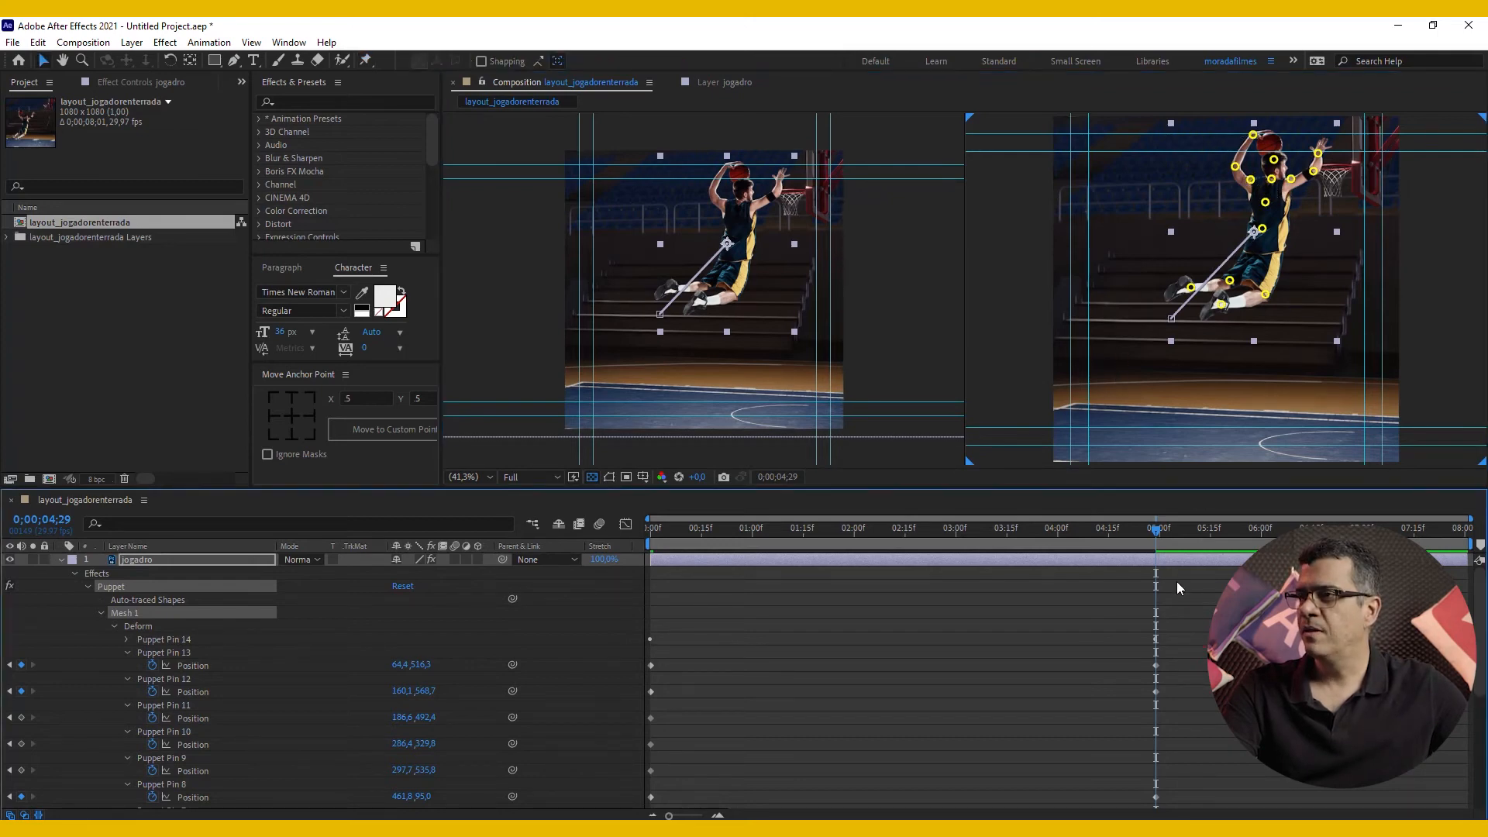
click(1208, 586)
click(1208, 561)
drag(1264, 206, 1275, 210)
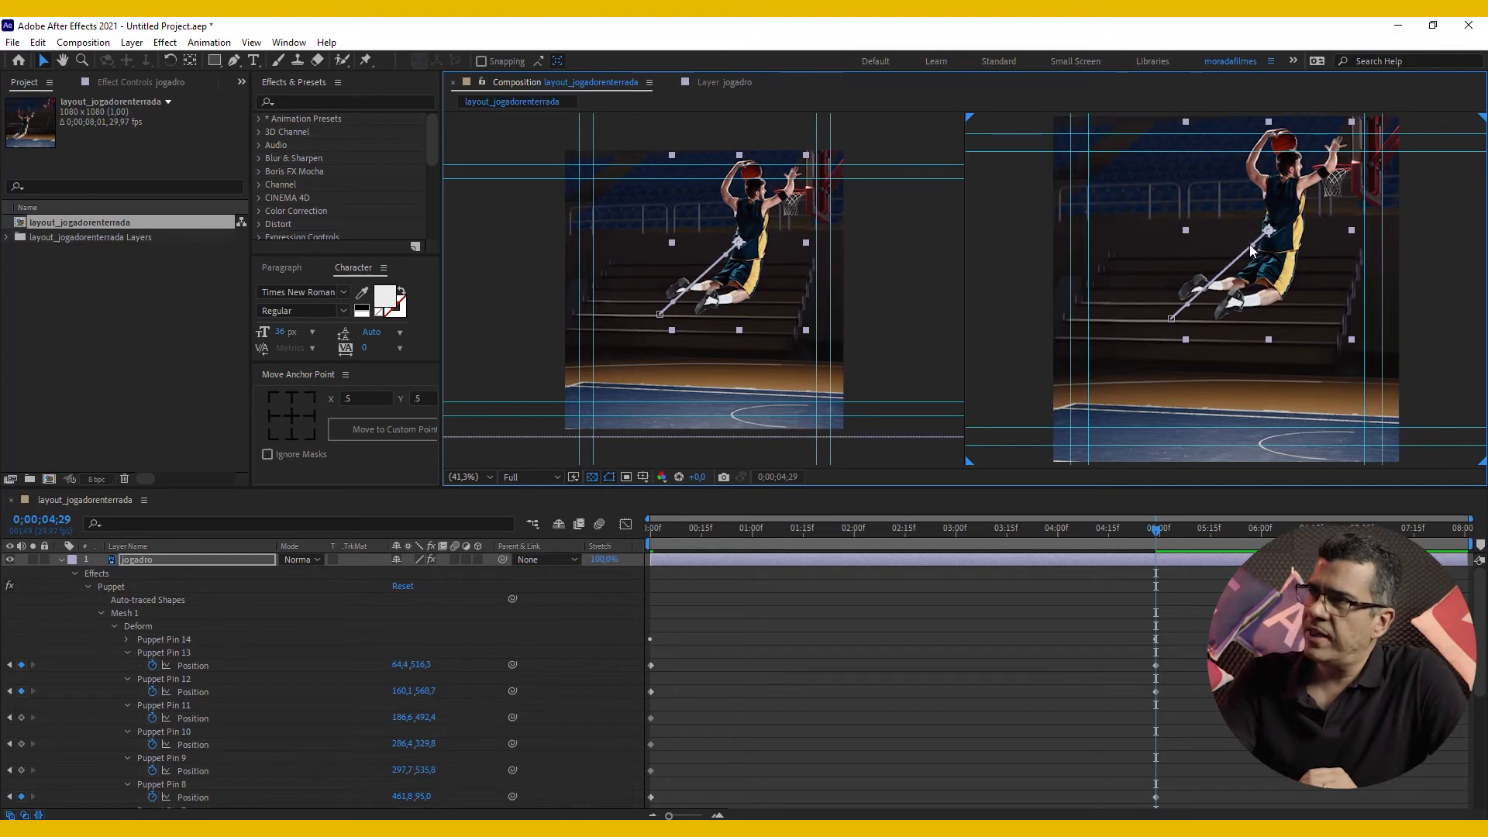
drag(1248, 240, 1215, 237)
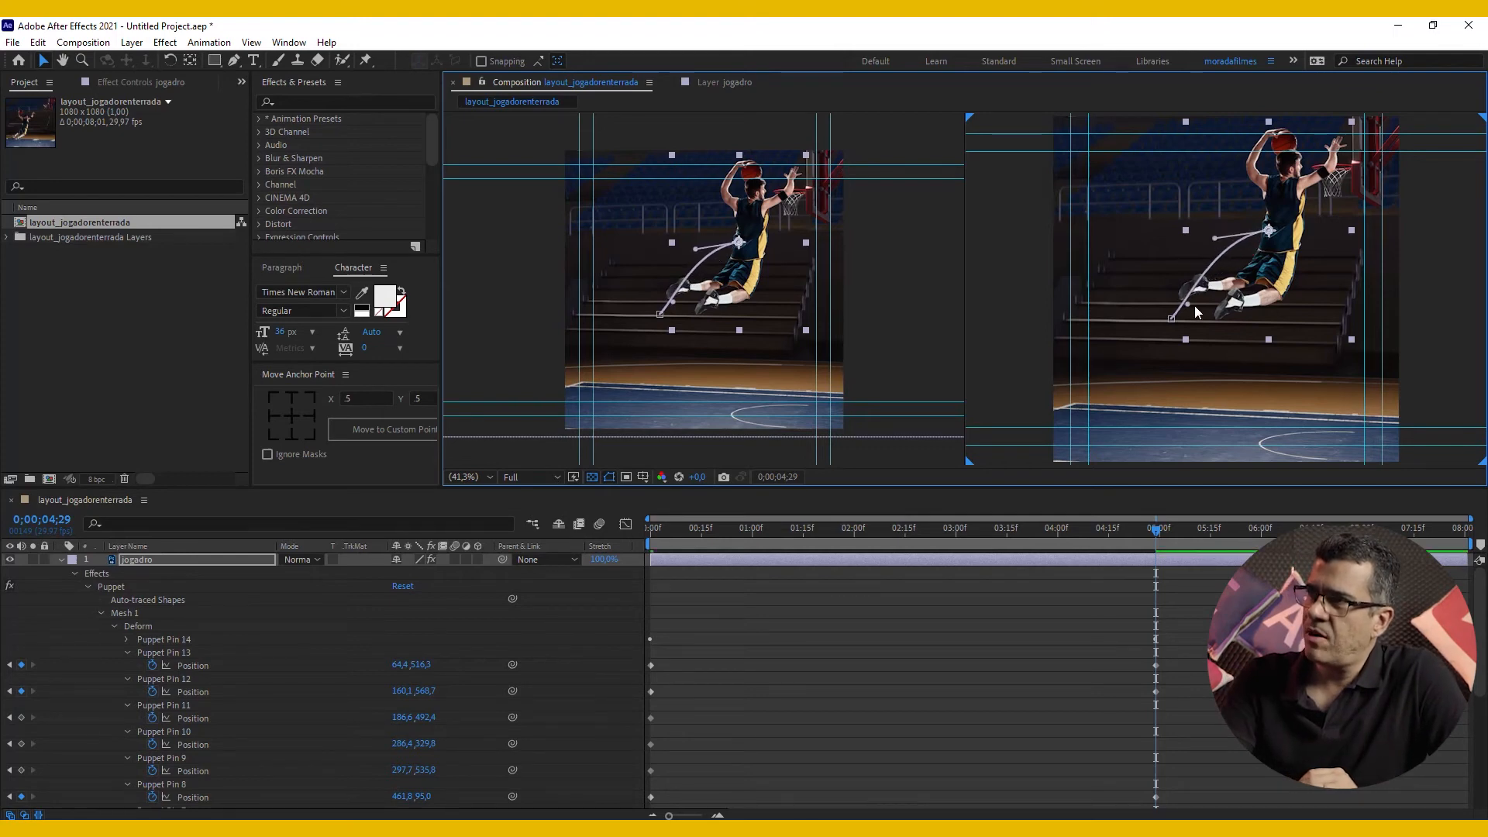
drag(1192, 310, 1179, 284)
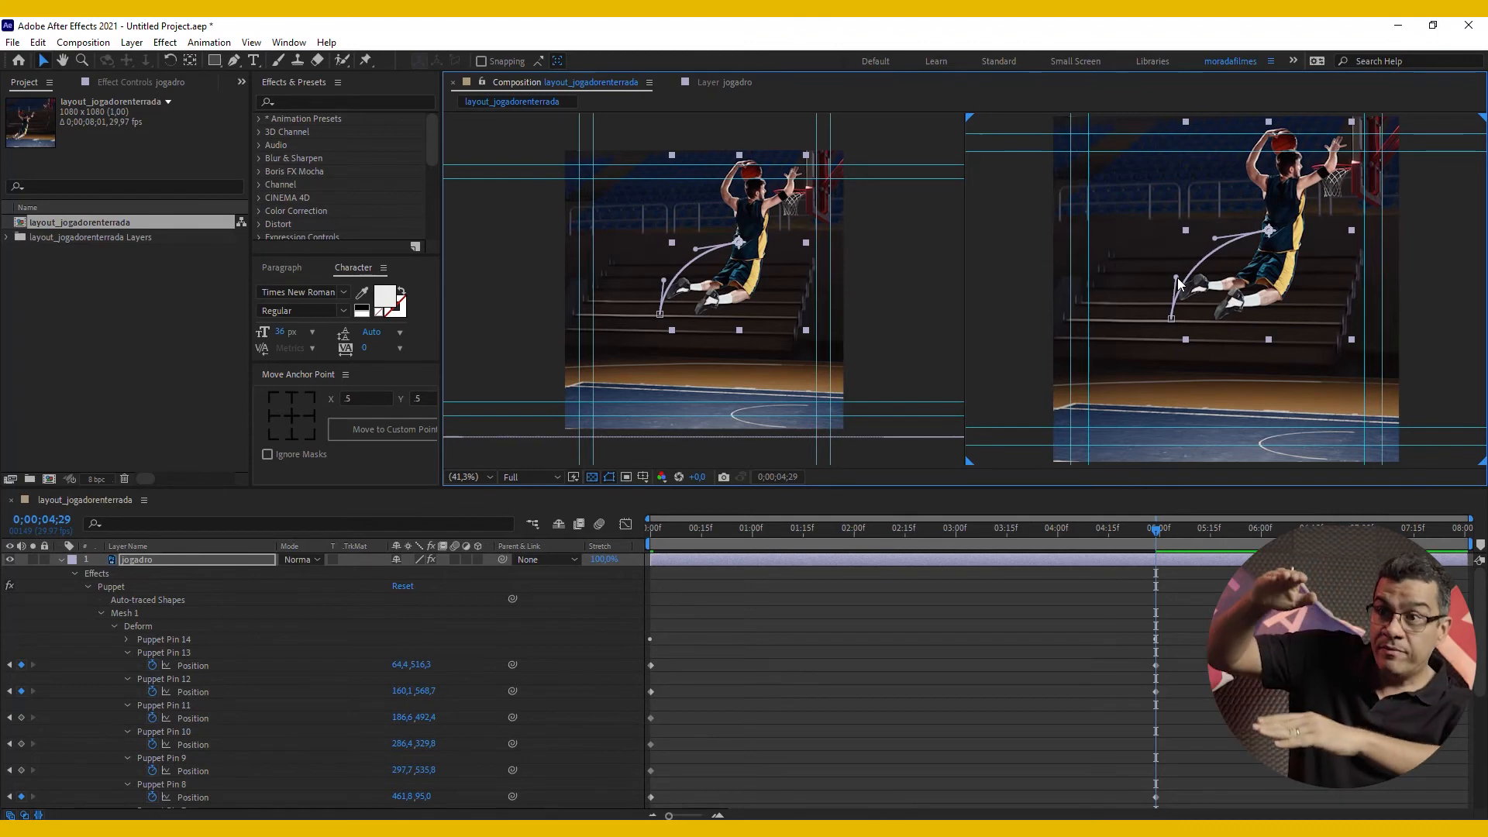
Step: Play the animation from the start to review the curved jump and the arm movement
key(Home)
key(space)
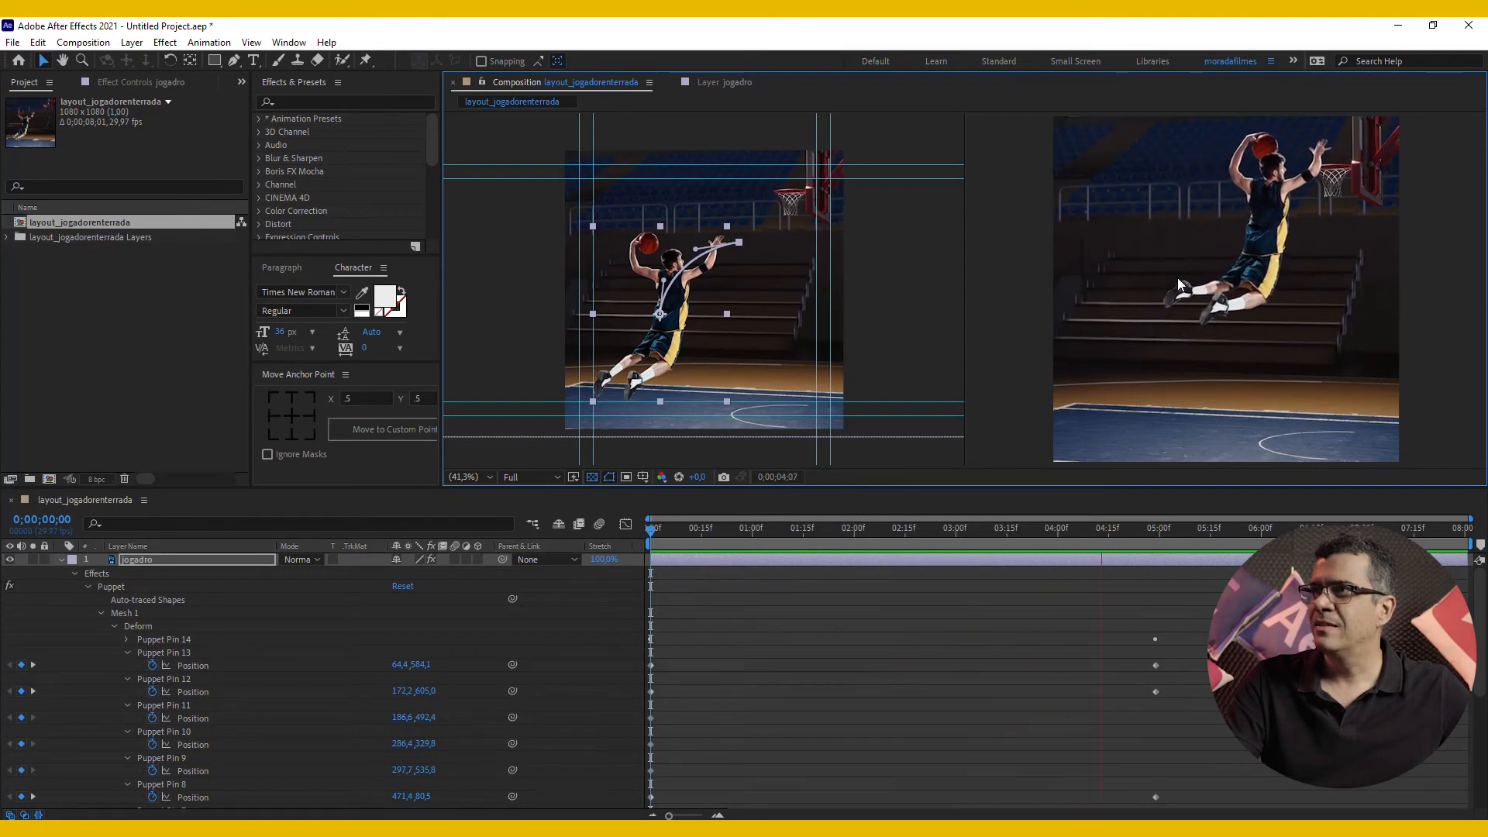
click(1048, 532)
key(Home)
key(space)
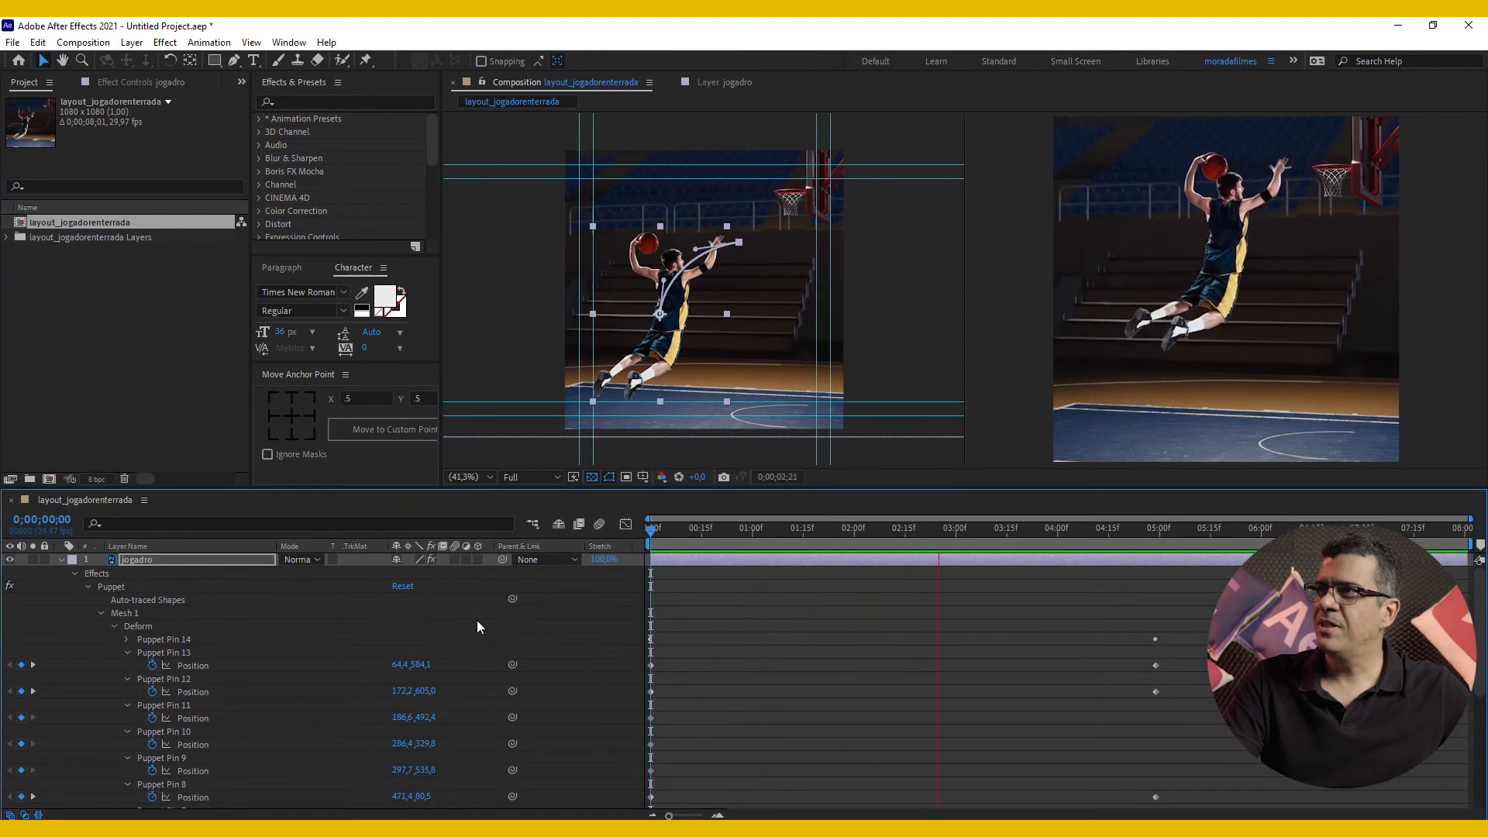
key(space)
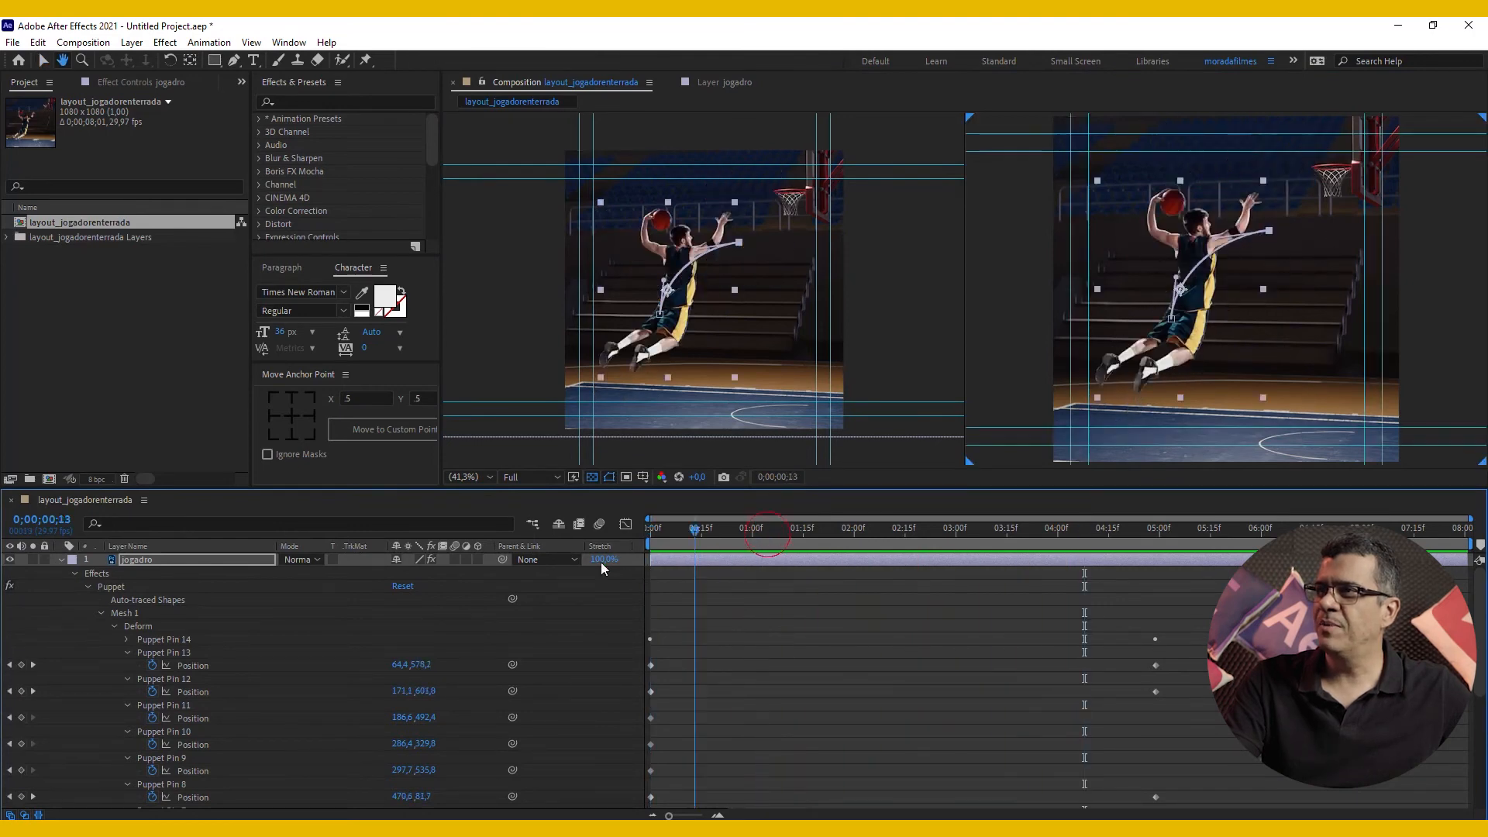
Step: Extend both legs on the first frame by moving the two ankle pins slightly downward
scroll(764, 690, down, 5)
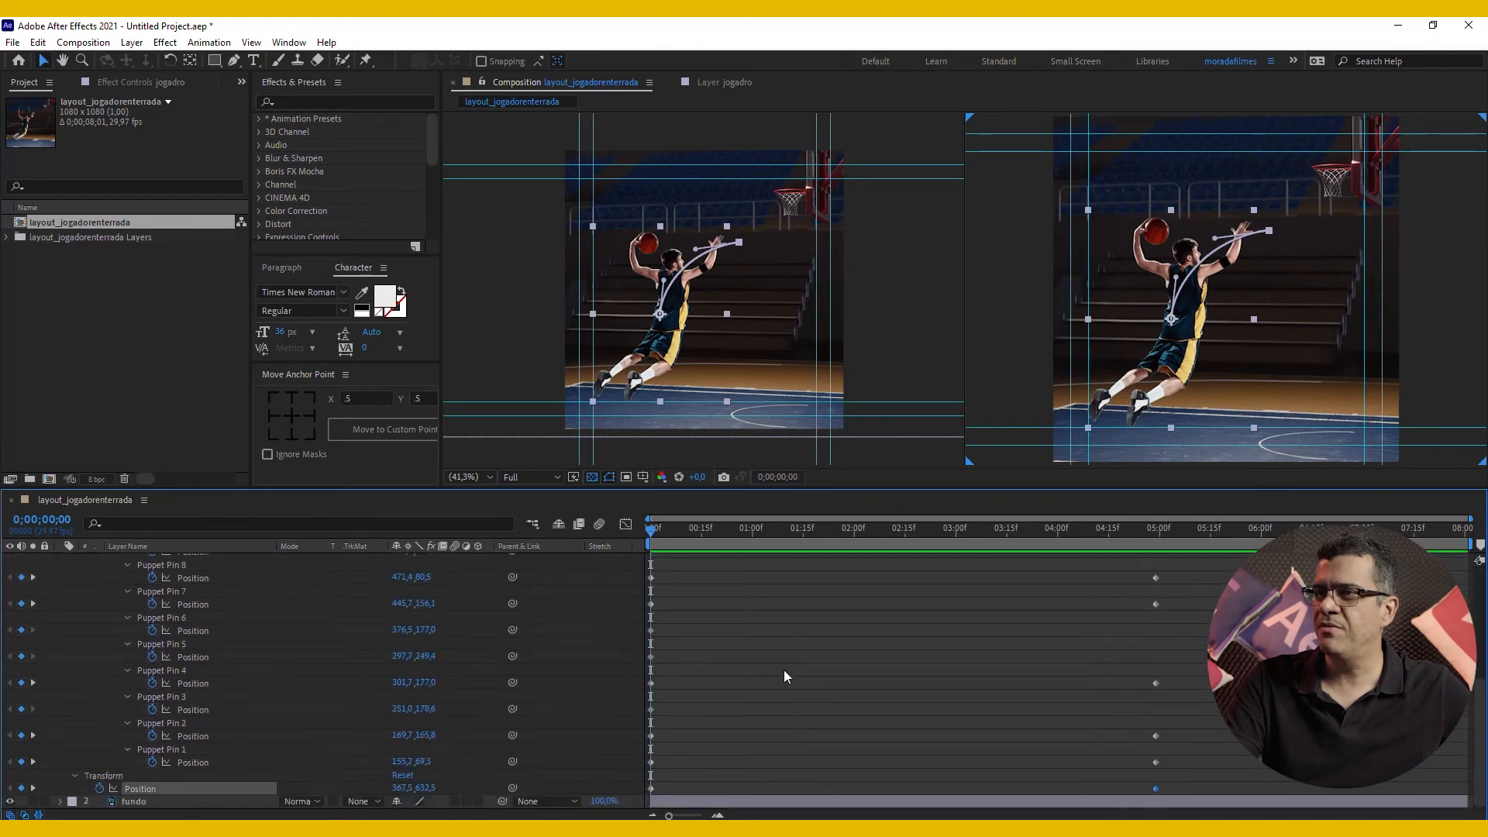
click(1114, 403)
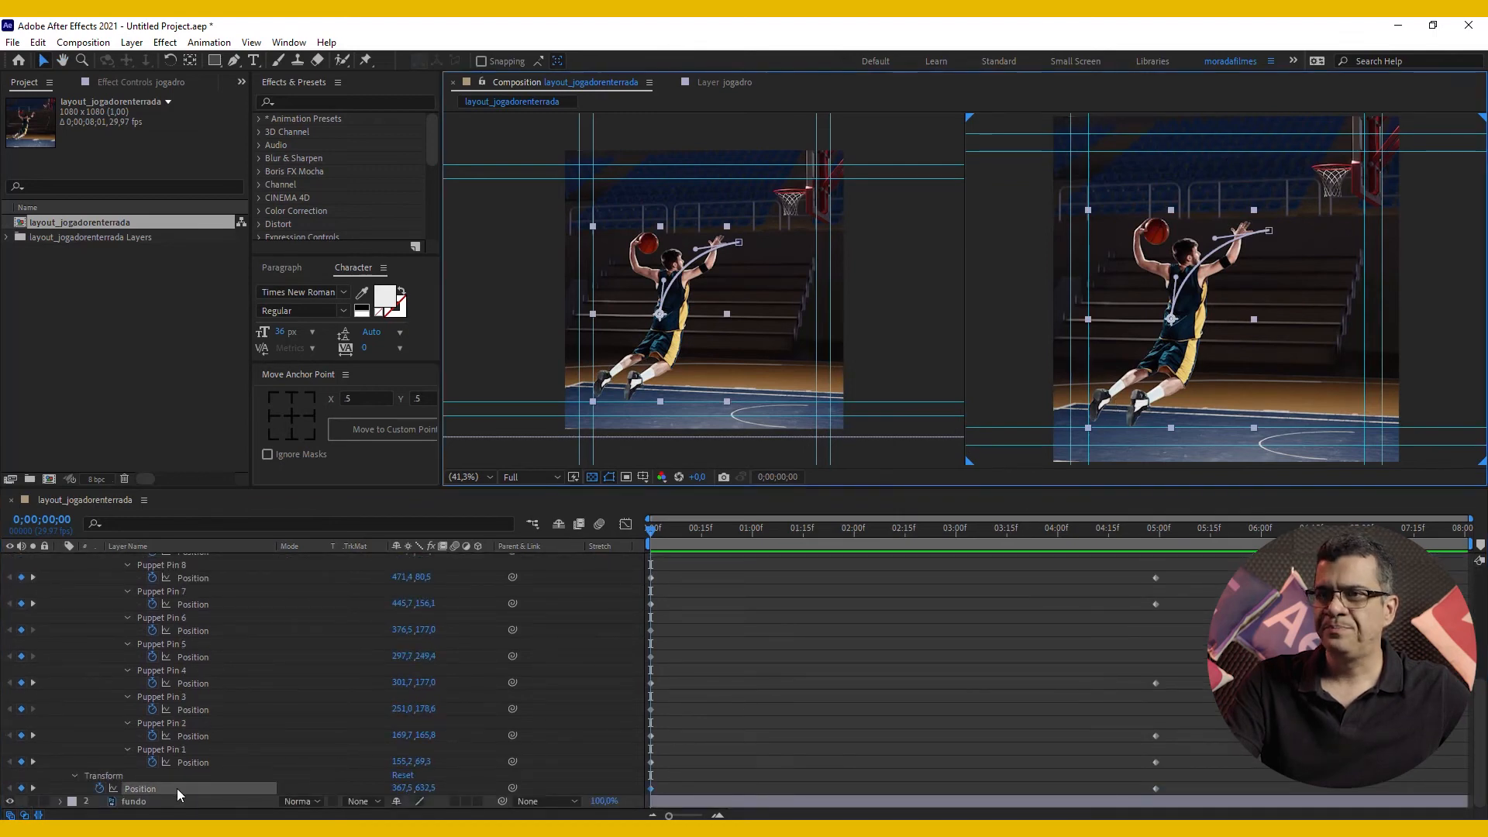
click(186, 750)
click(1112, 402)
drag(1141, 403, 1142, 414)
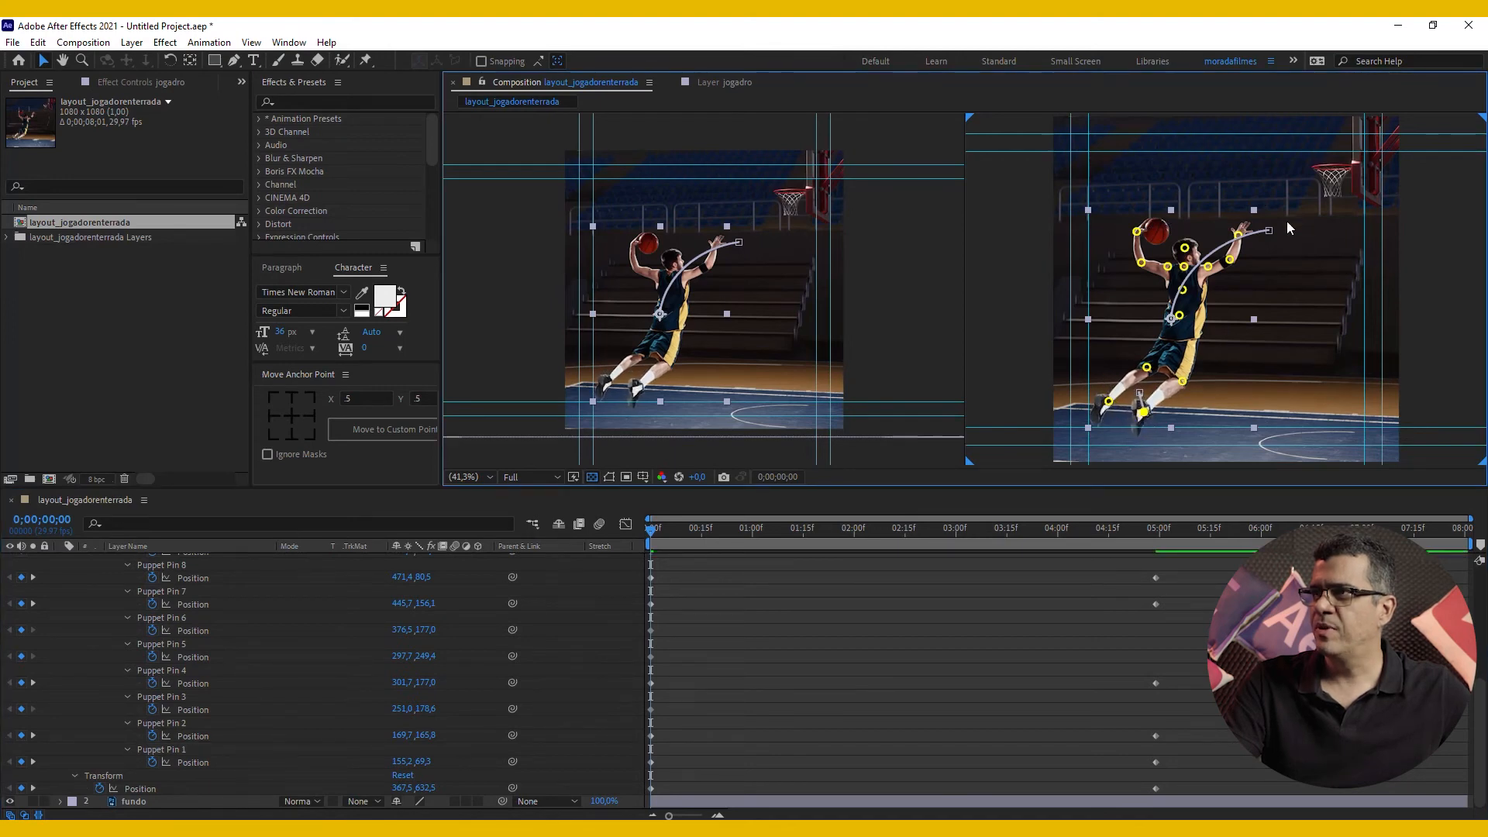
Step: On the first frame, move the free hand's pin inward toward the head, to about 415.7, 78.0
drag(1182, 295, 1180, 296)
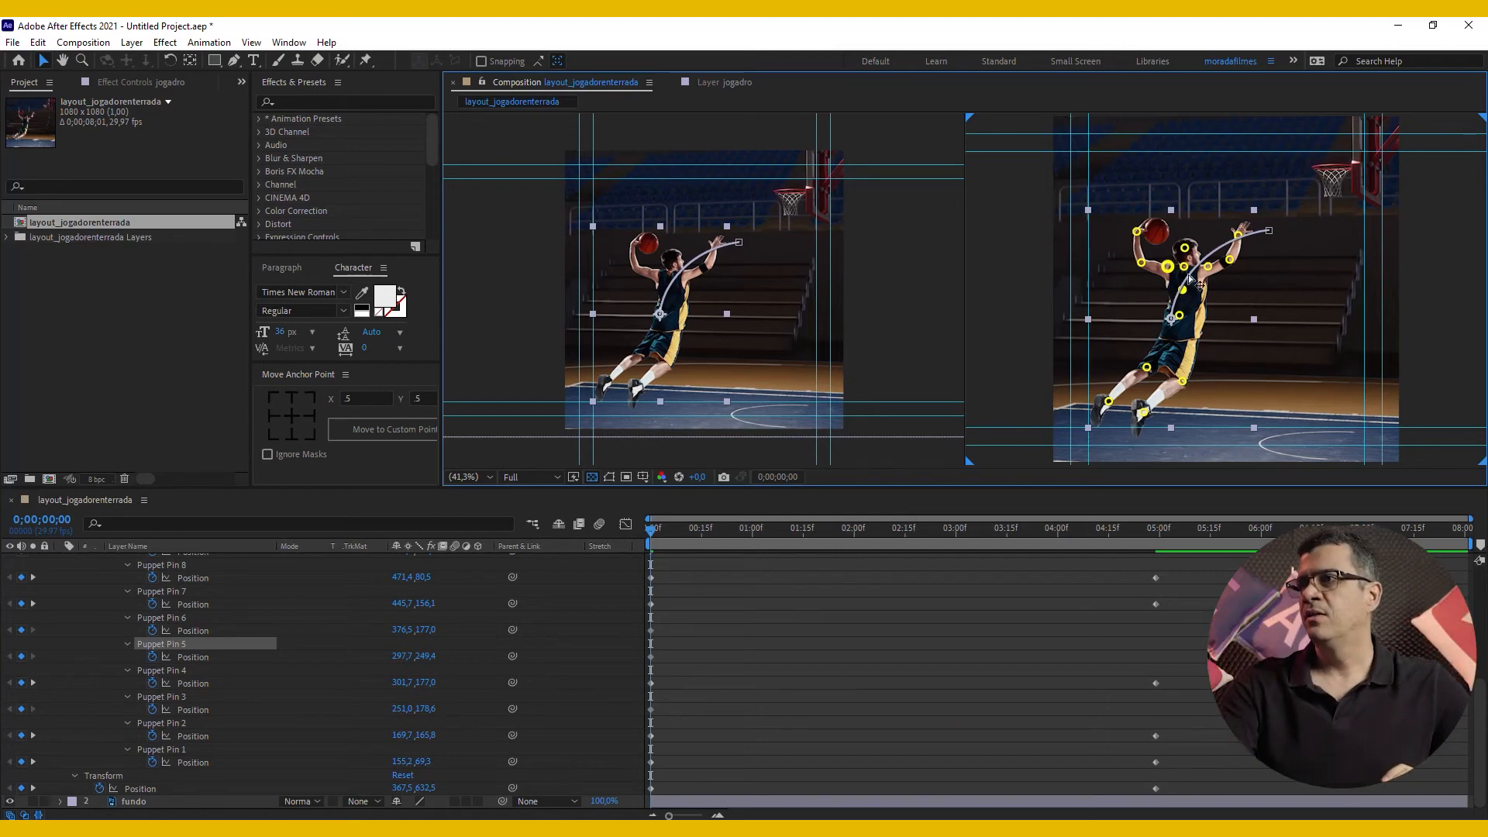
drag(1237, 244, 1230, 239)
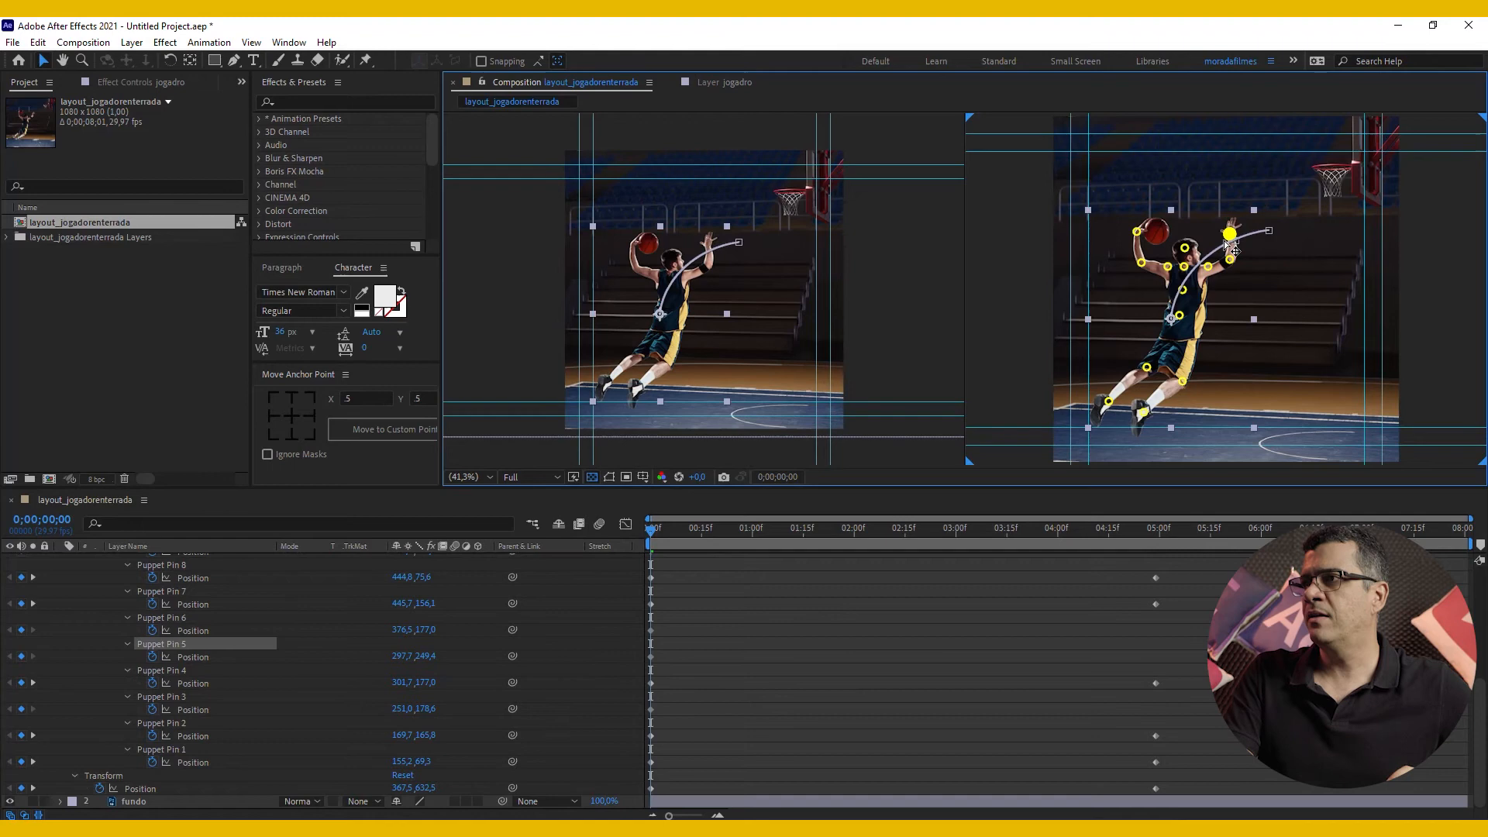
drag(1223, 244, 1223, 246)
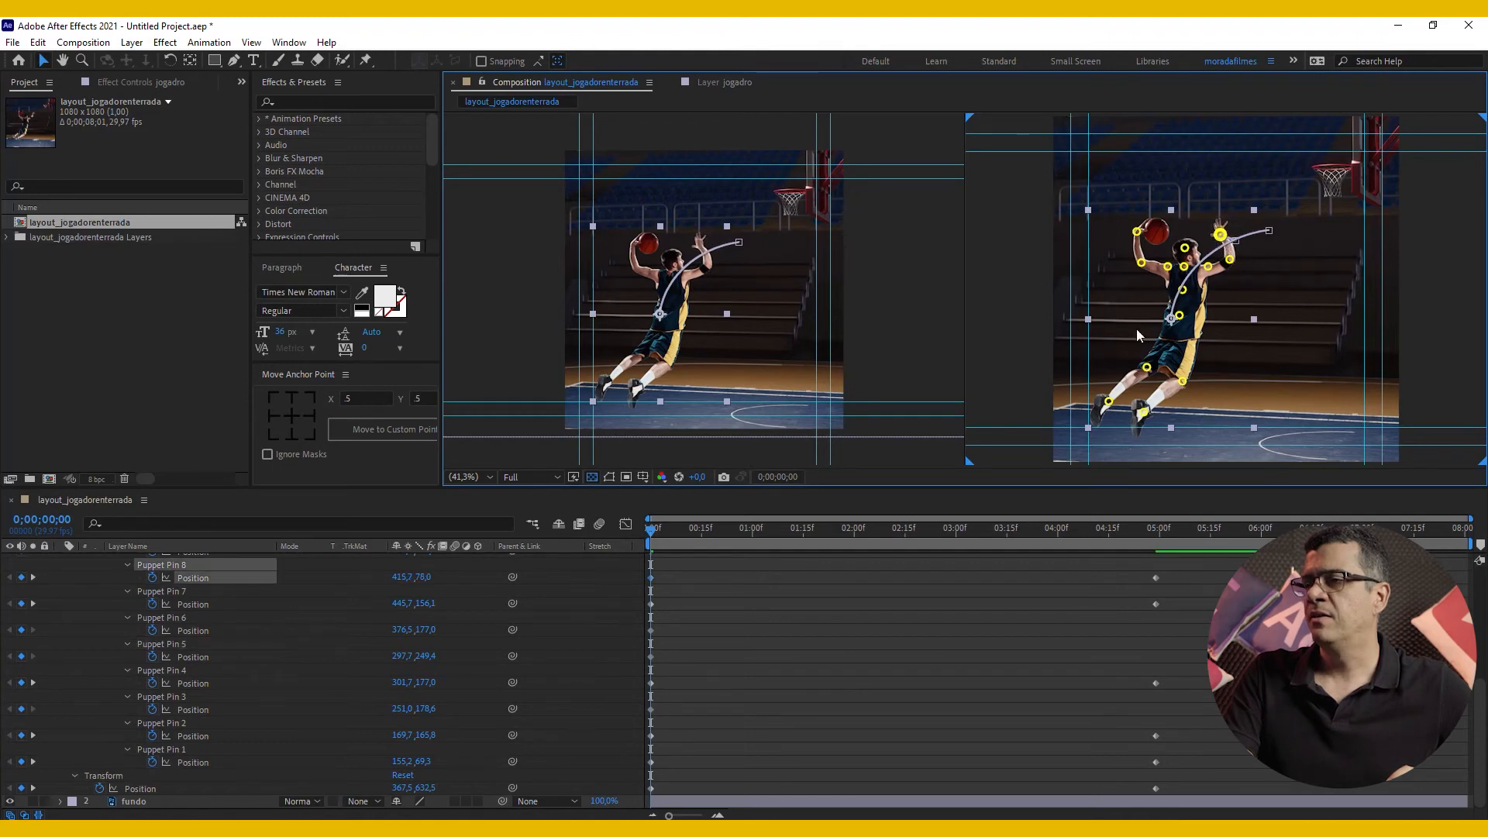
Step: Play the animation from the start to review the adjusted arm during the jump, stopping at 0;00;03;23
key(space)
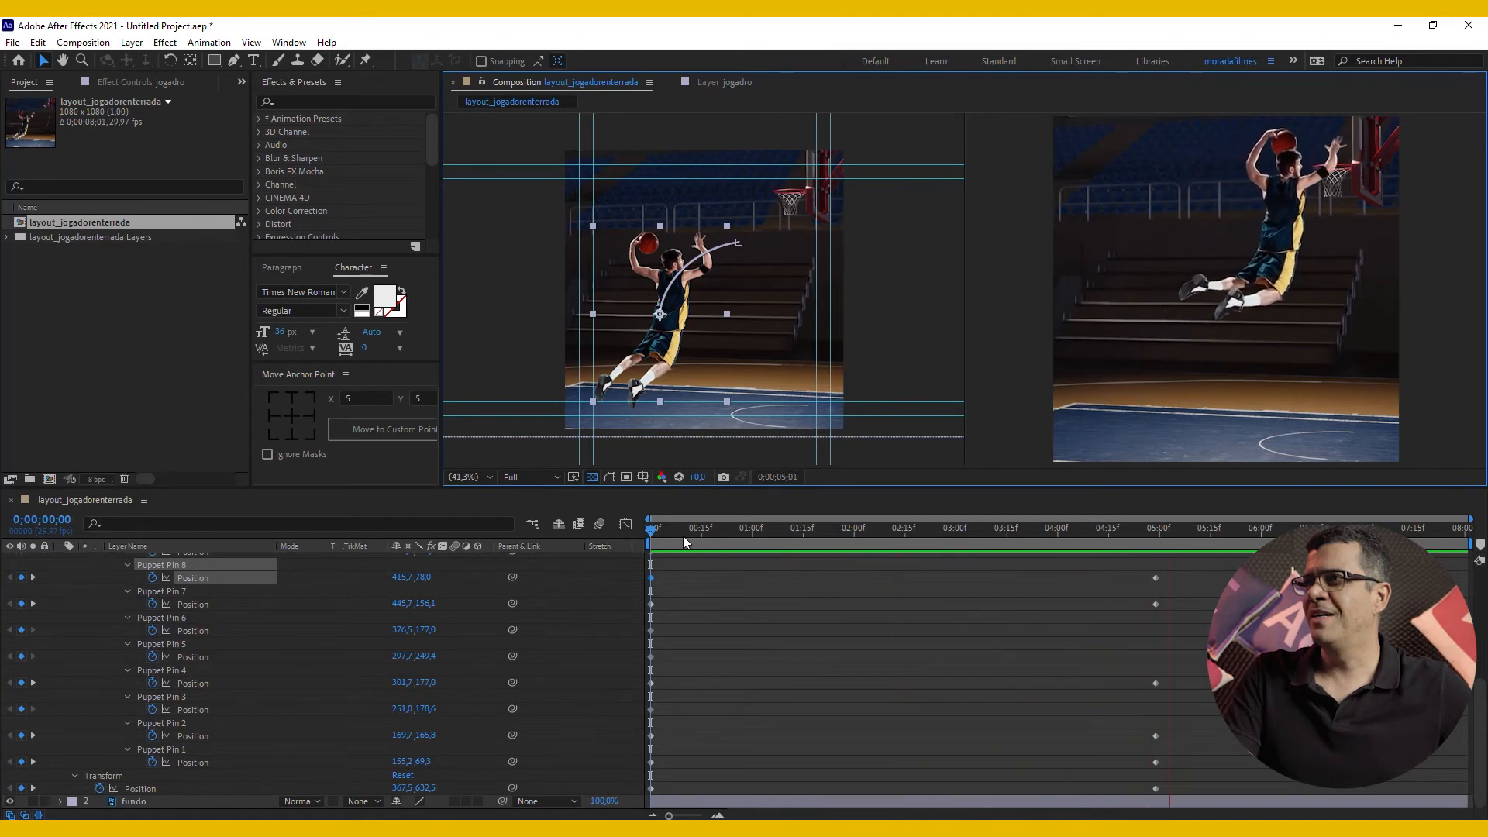
key(space)
key(space)
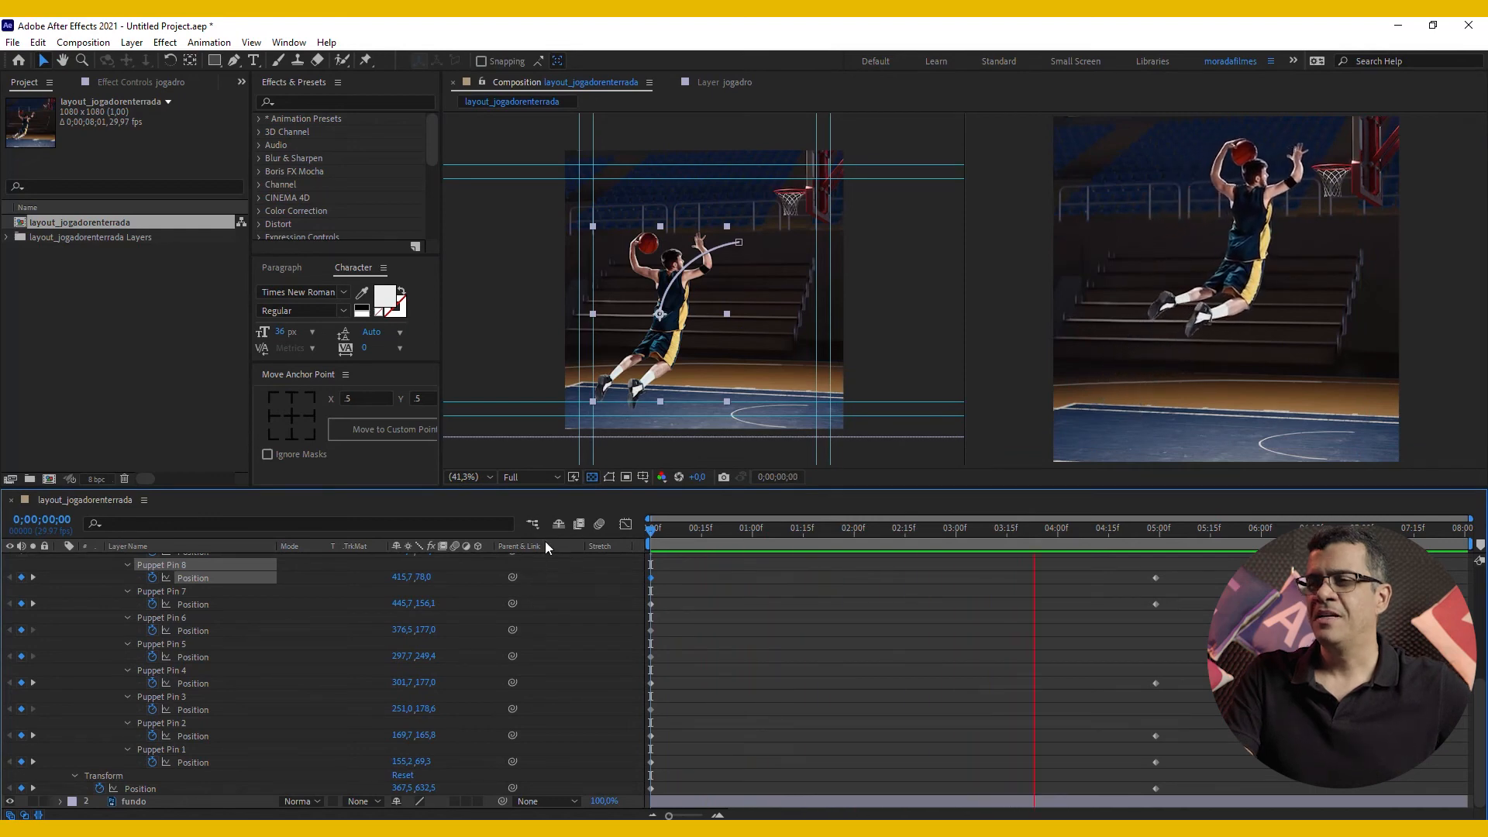
key(space)
Step: Collapse the jogadro layer's properties in the timeline
key(ctrl+a)
scroll(141, 592, up, 3)
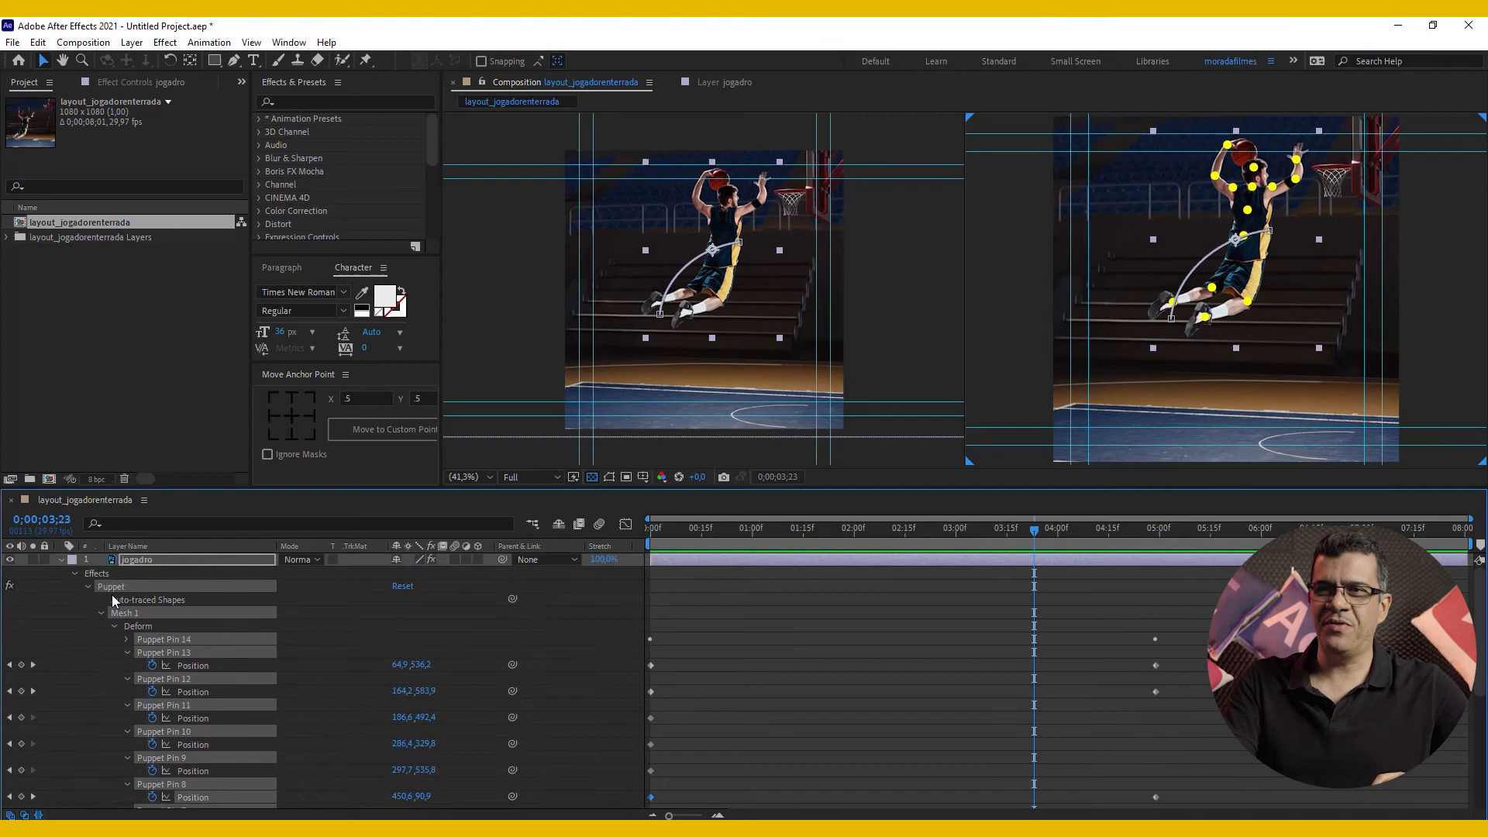
click(60, 560)
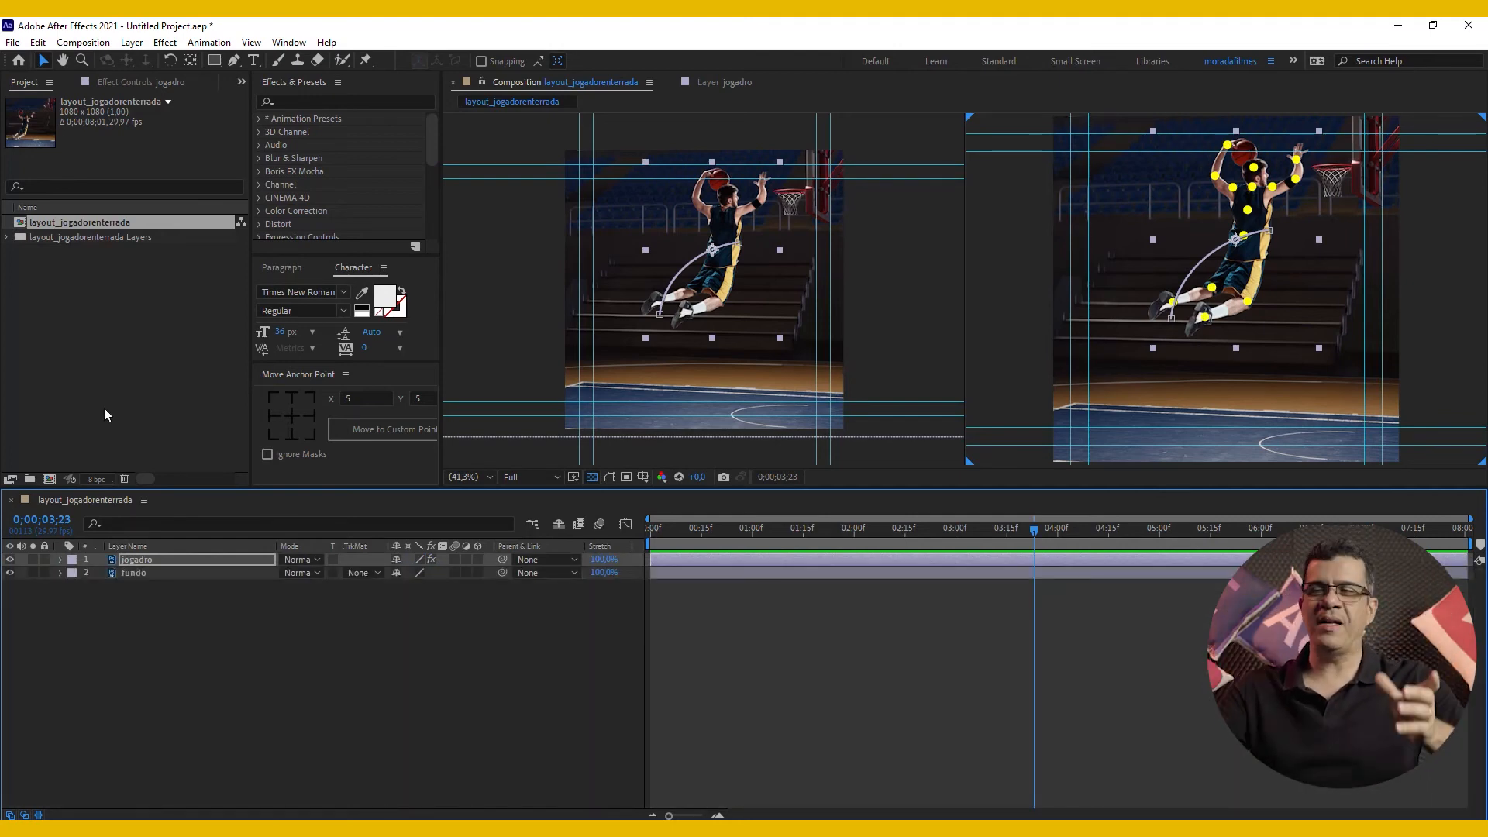
Step: Start a file import, open biblioteca > chroma_alpha_elements on the Z: drive, and show its contents as large icons
double_click(109, 392)
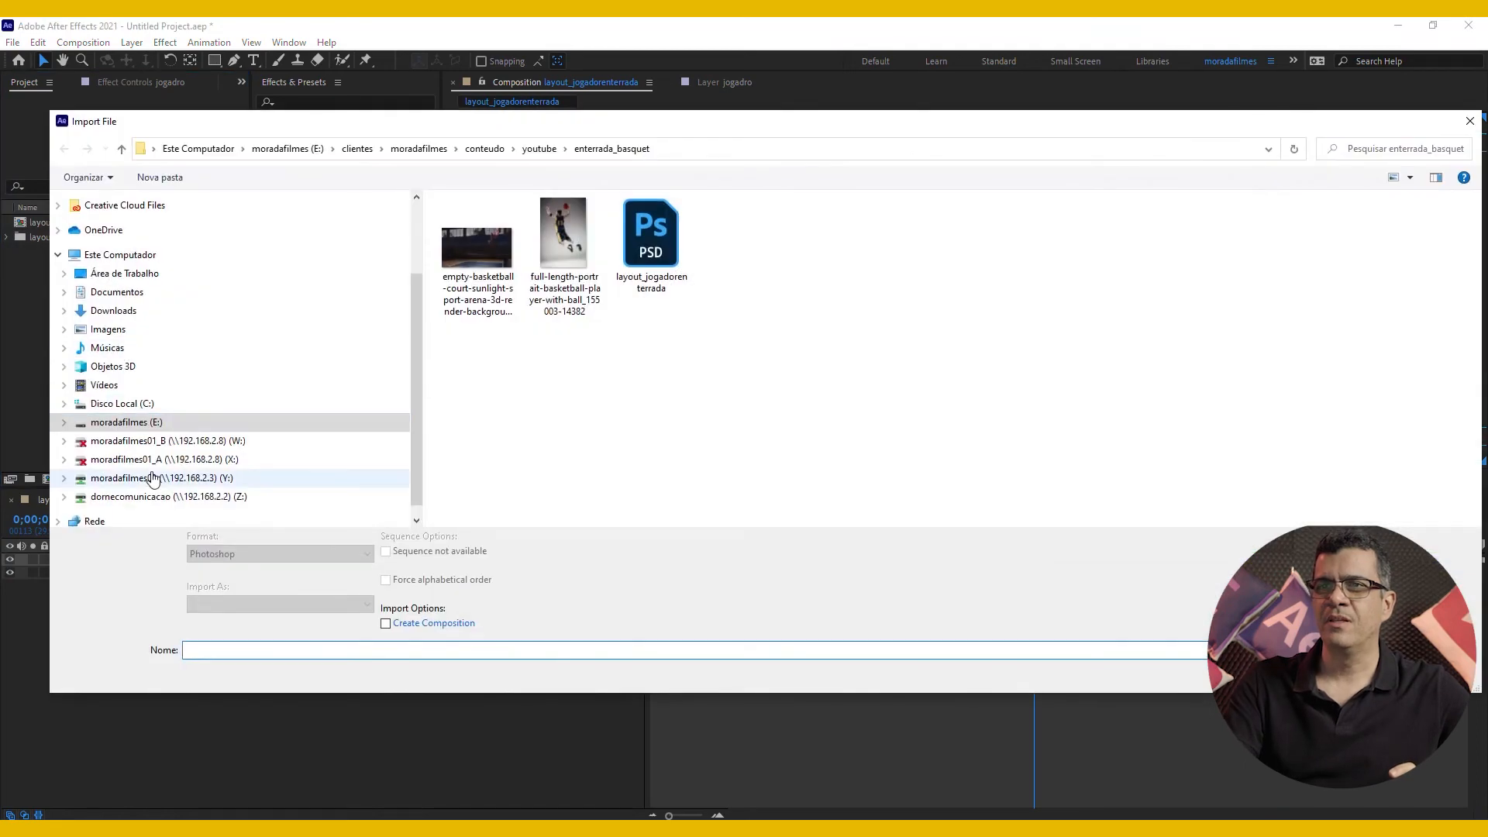
click(149, 497)
double_click(474, 240)
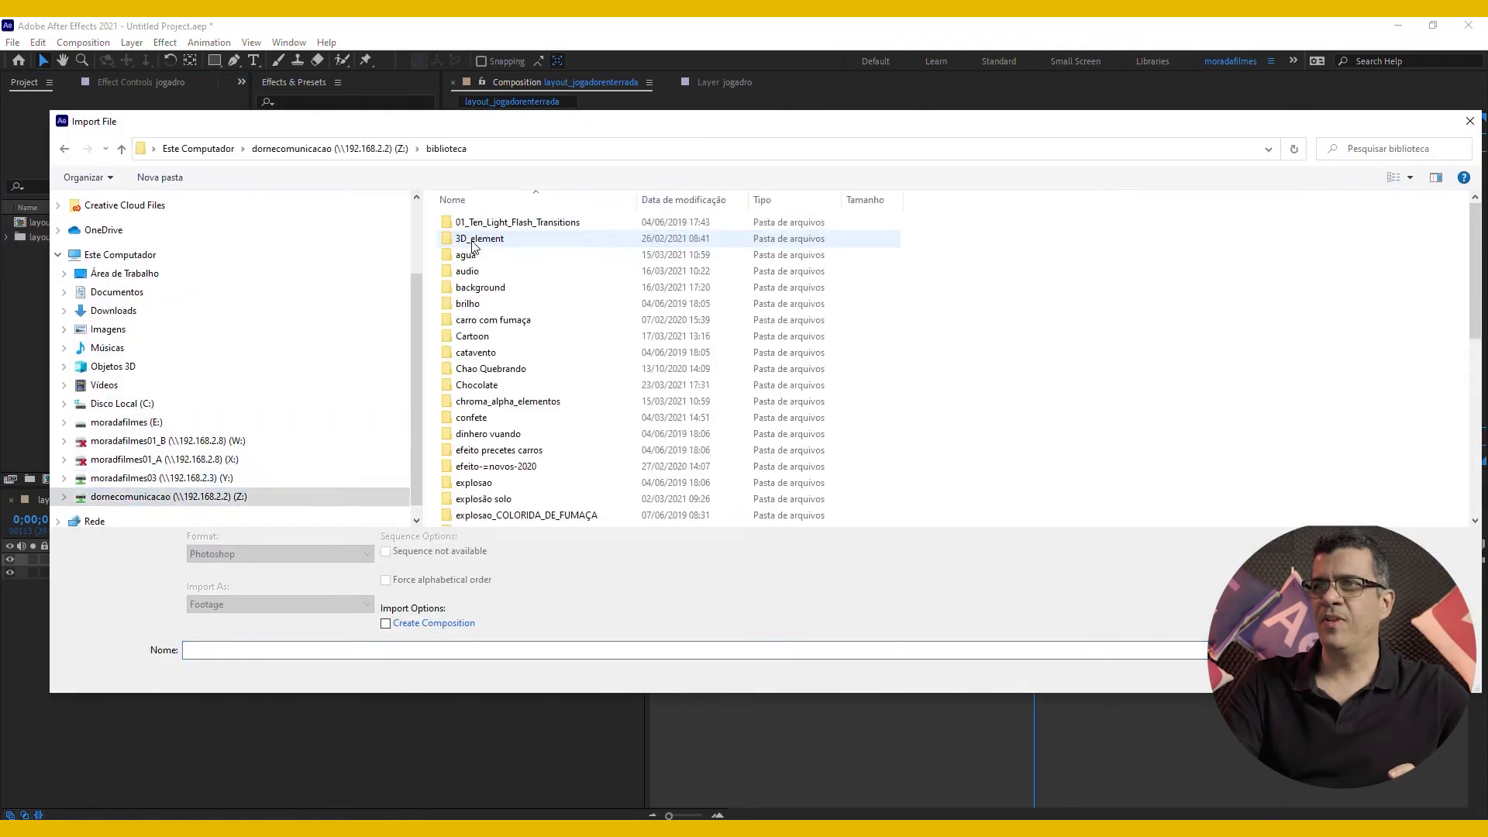
double_click(528, 403)
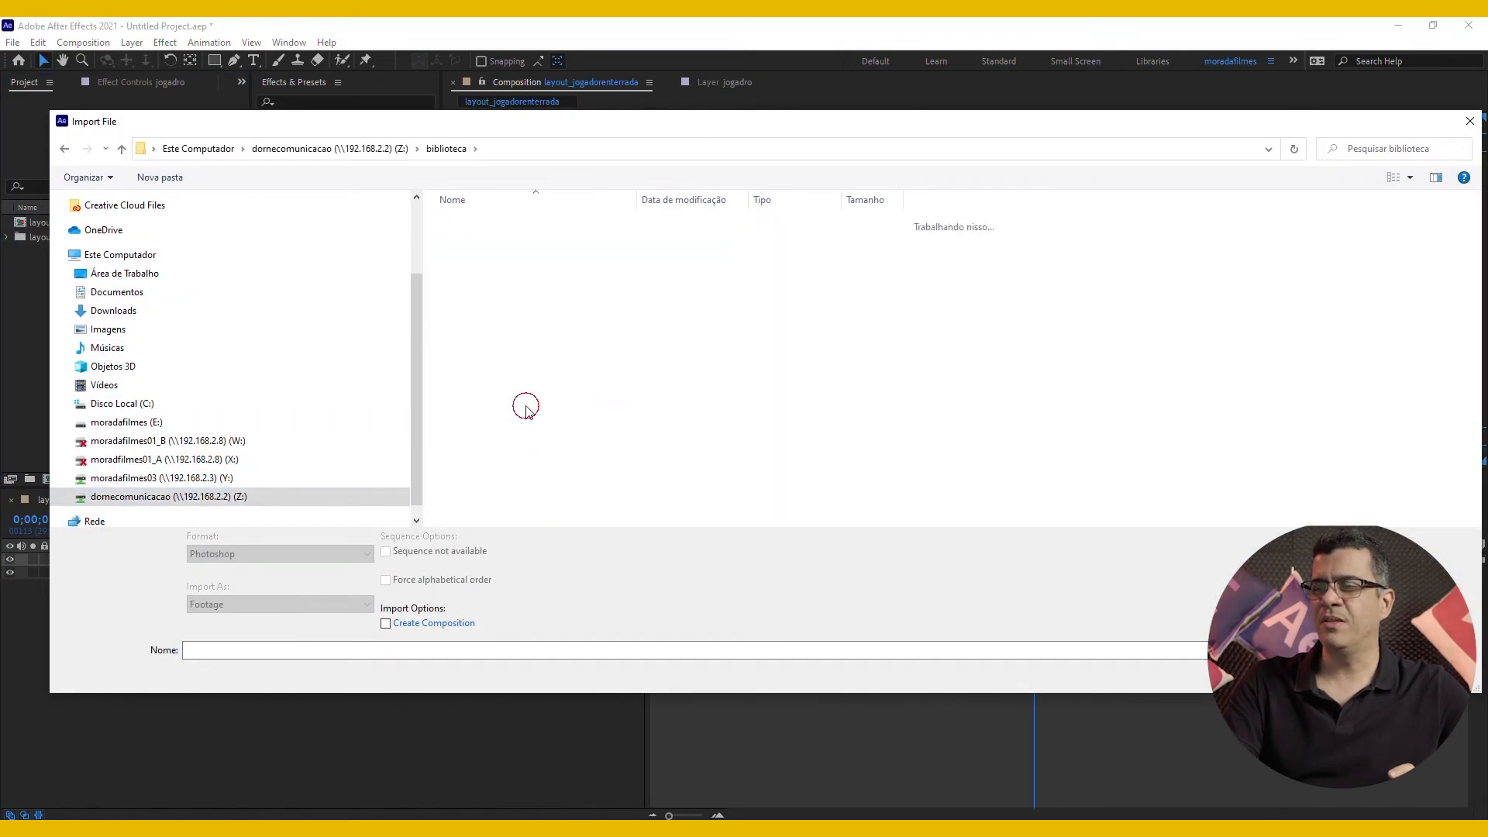
right_click(925, 289)
mouse_move(961, 296)
click(1116, 314)
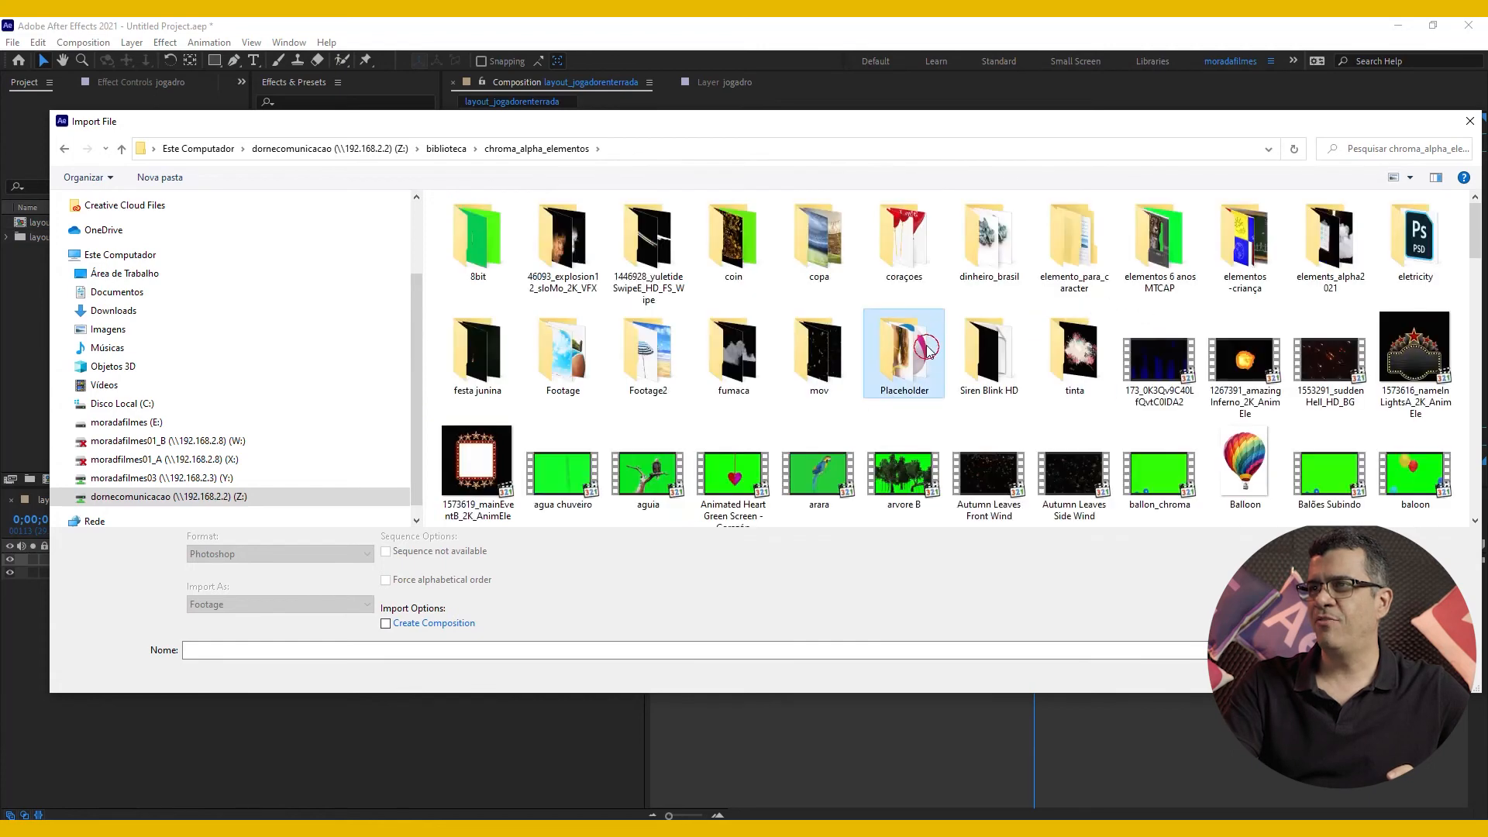
Step: Find and import the clip "Paparazzi - HD Motion Graphics Background Loop"
text(pal)
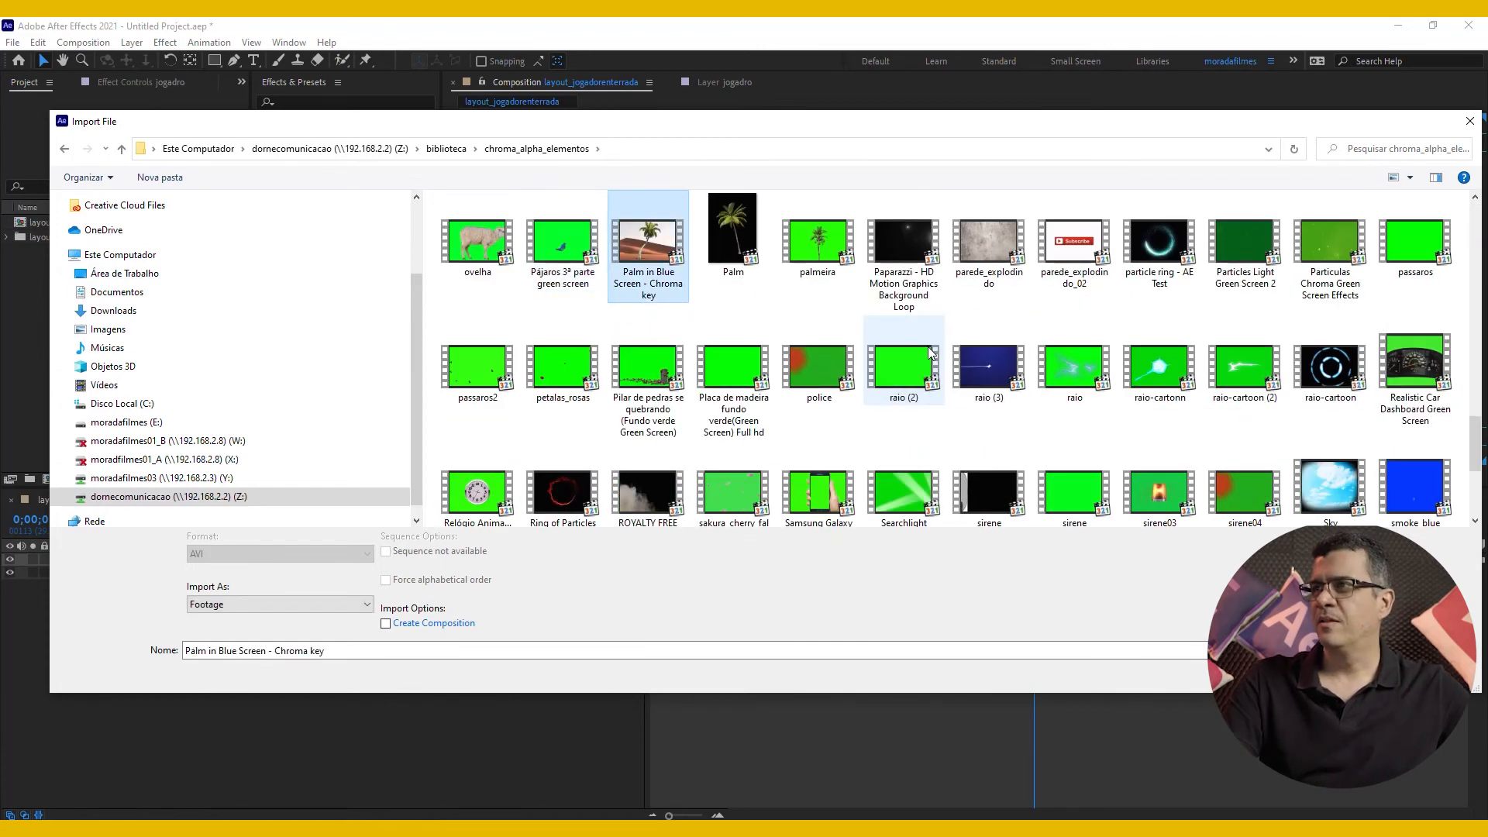
key(Right)
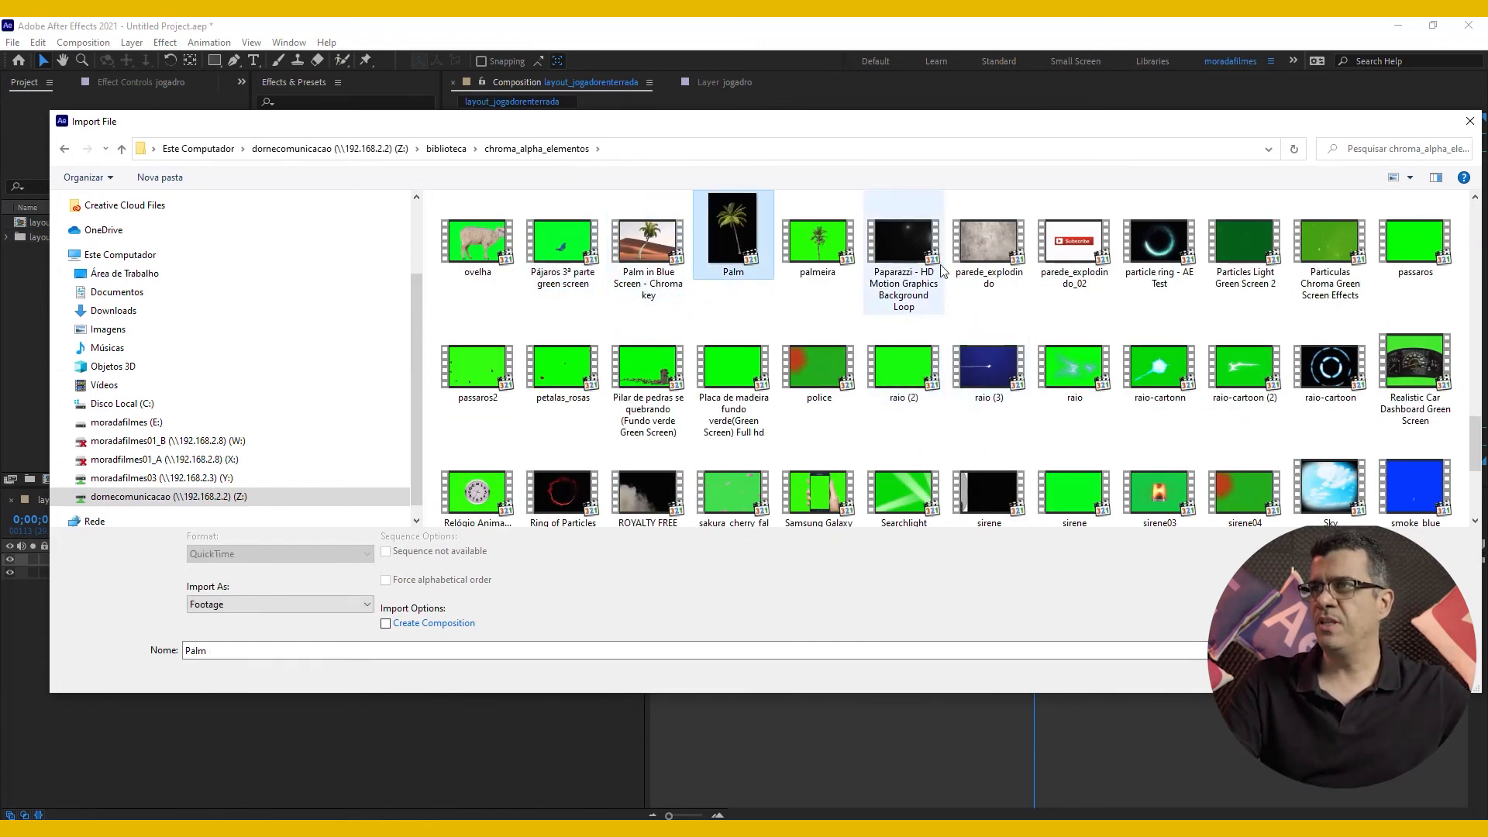
click(909, 248)
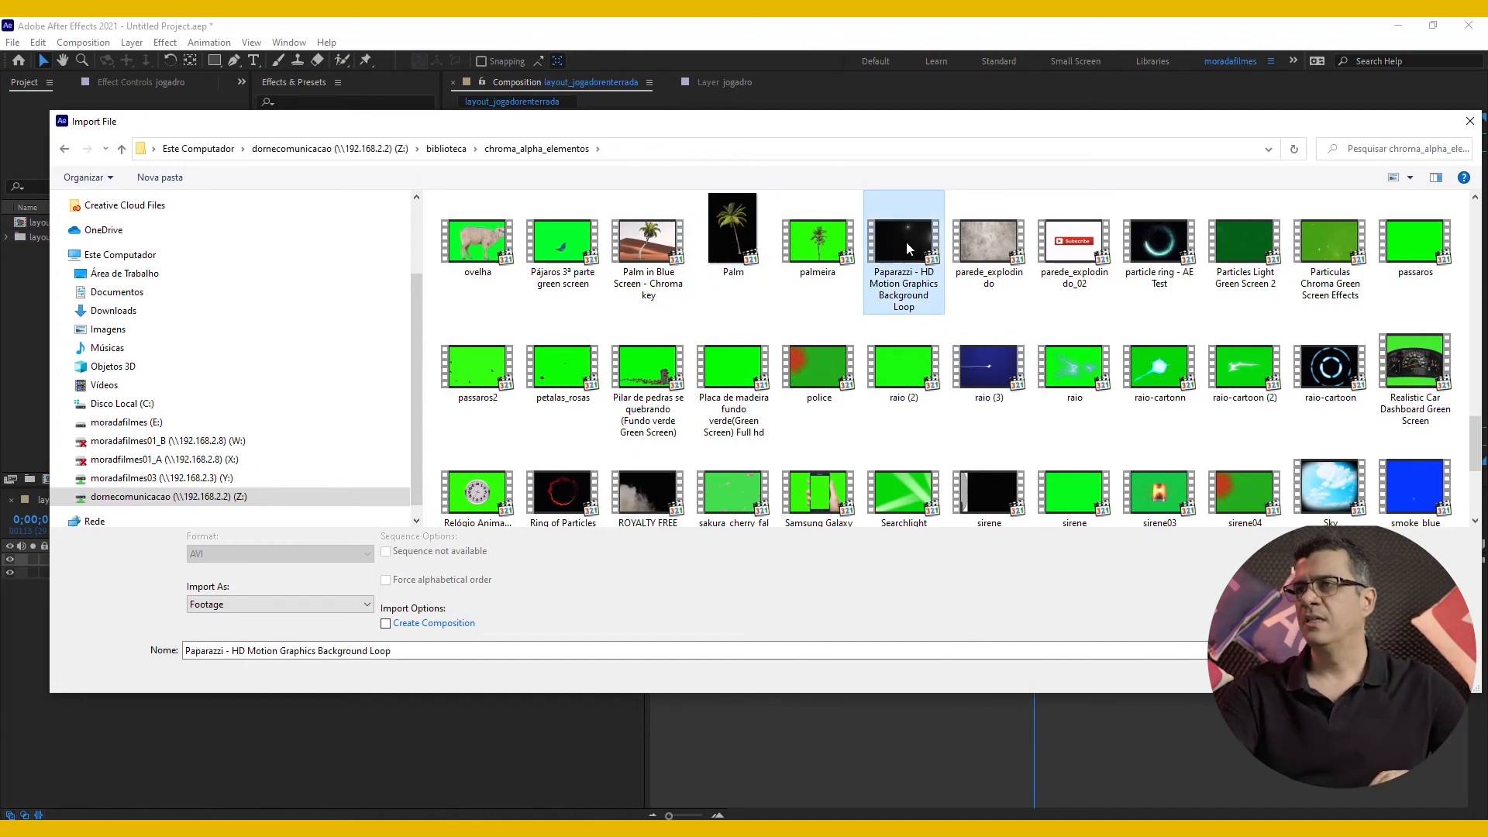
double_click(905, 241)
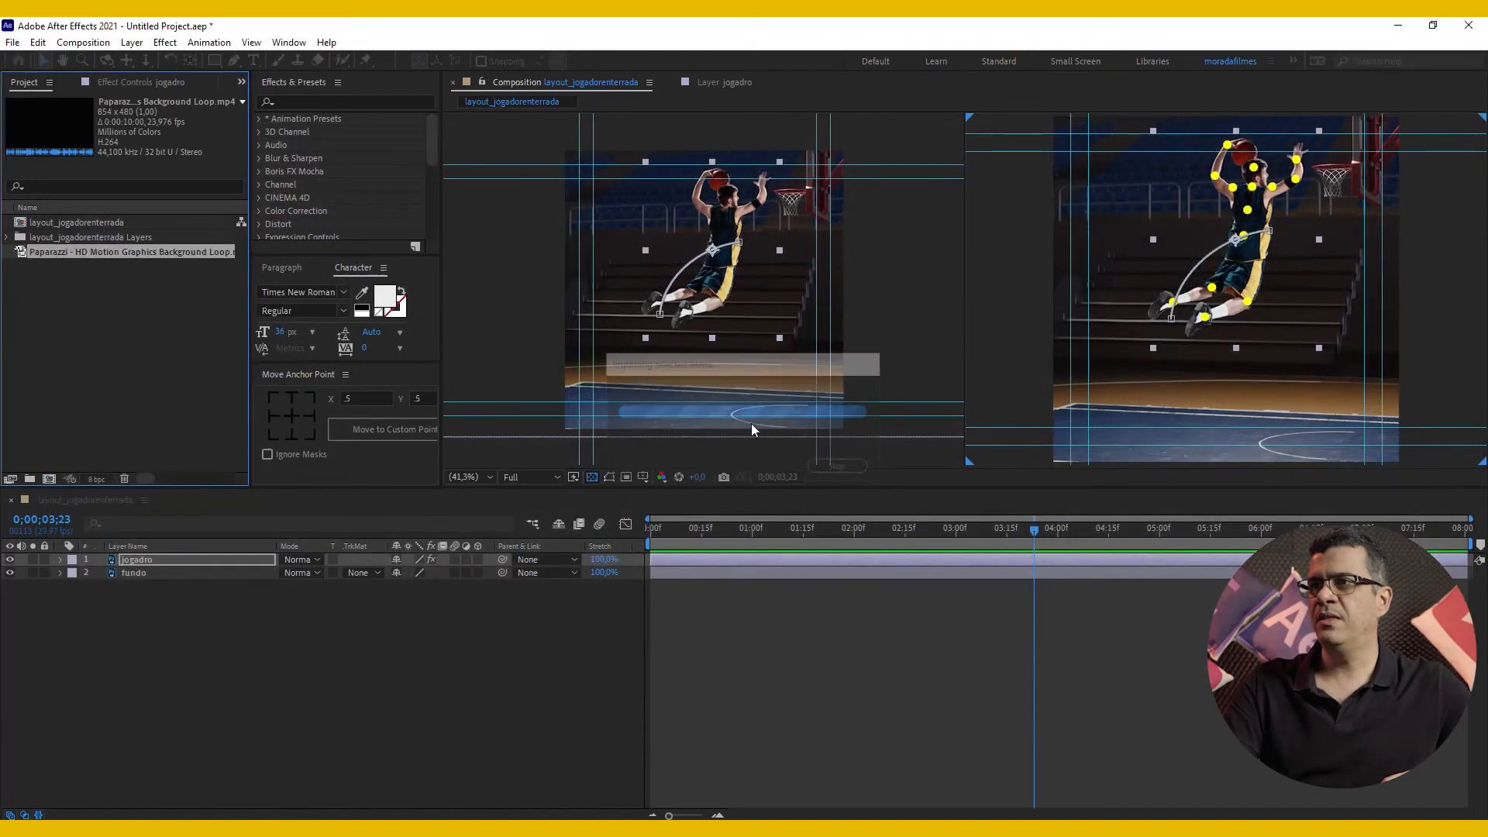
Step: Place the Paparazzi loop above the jogadro layer and scale it to about 169 × 235.6% to cover the frame
drag(100, 250, 167, 556)
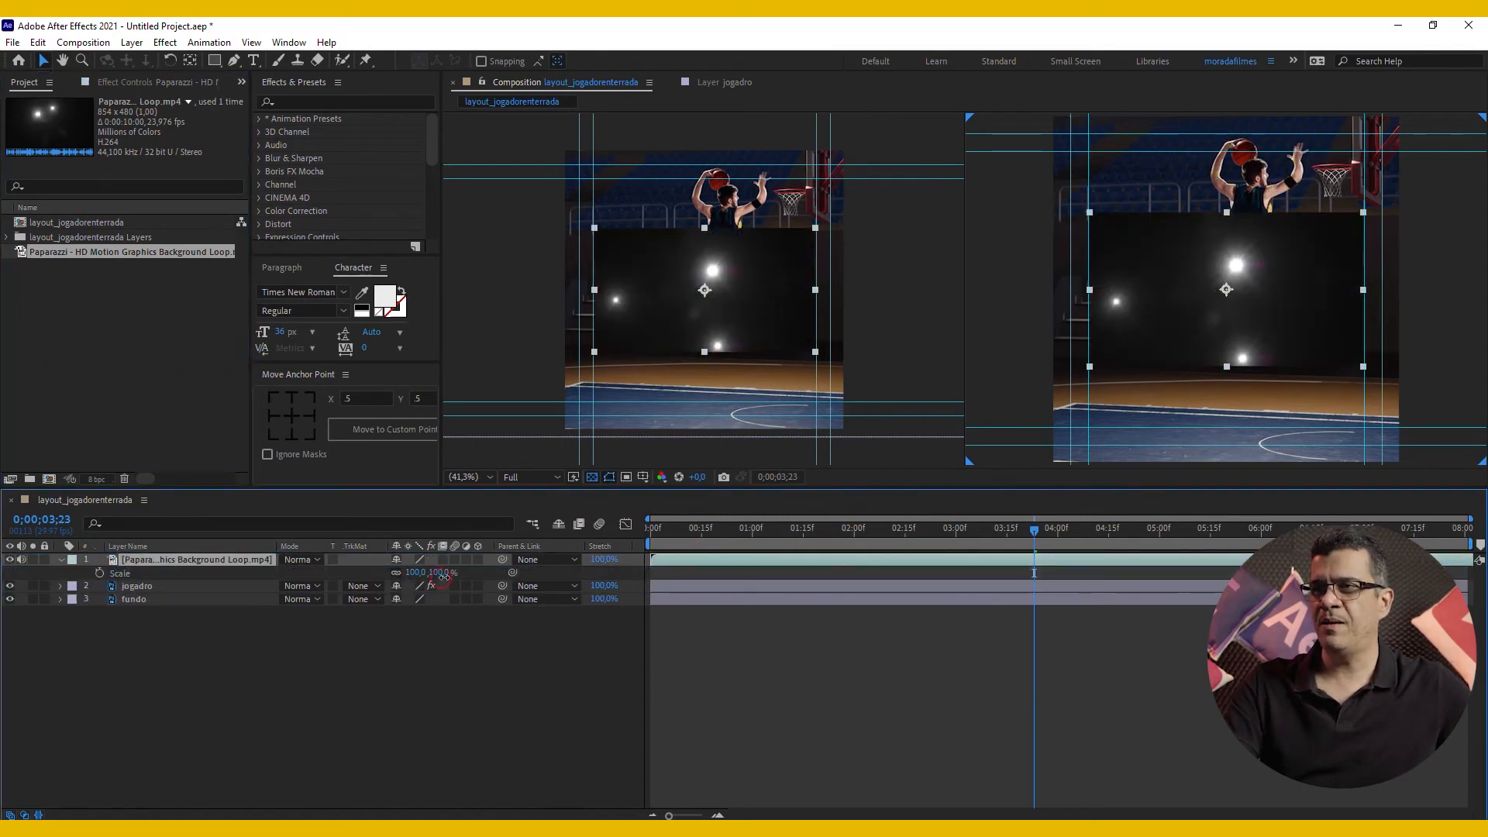
drag(443, 576, 503, 589)
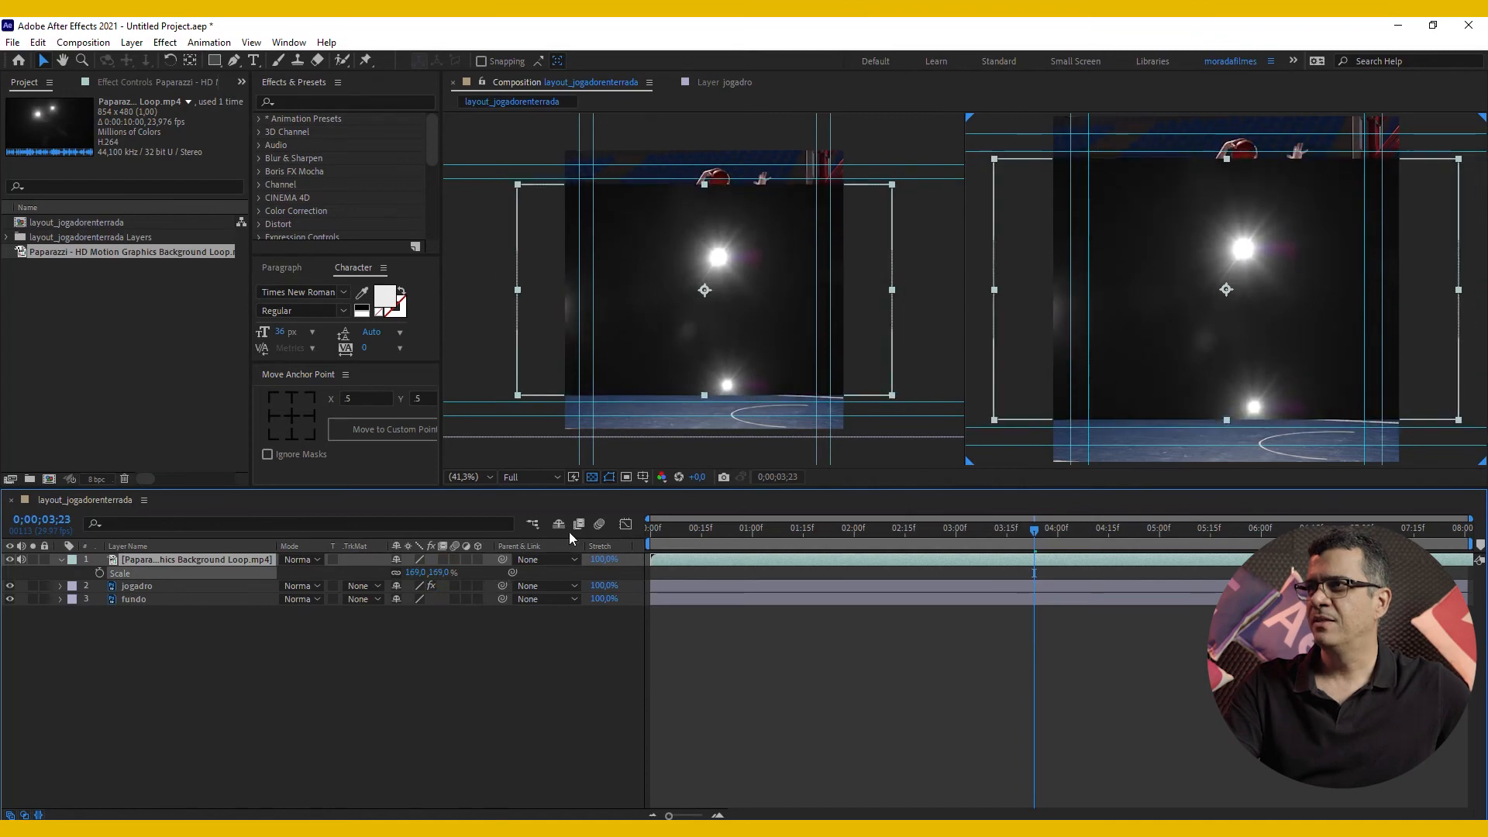
drag(1228, 165, 1237, 108)
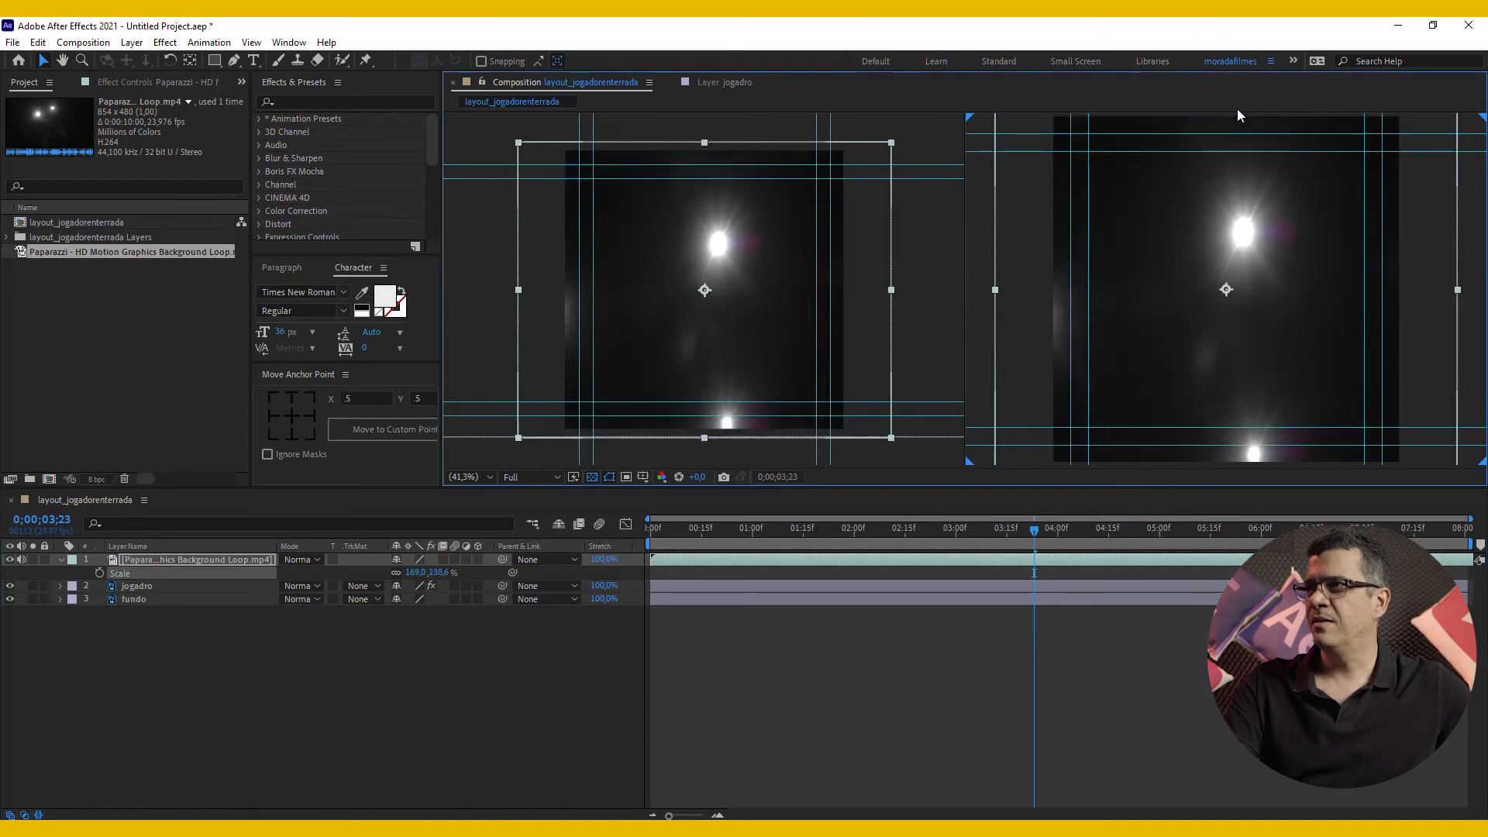
Step: Set the Paparazzi loop layer's blending mode to Add
right_click(690, 568)
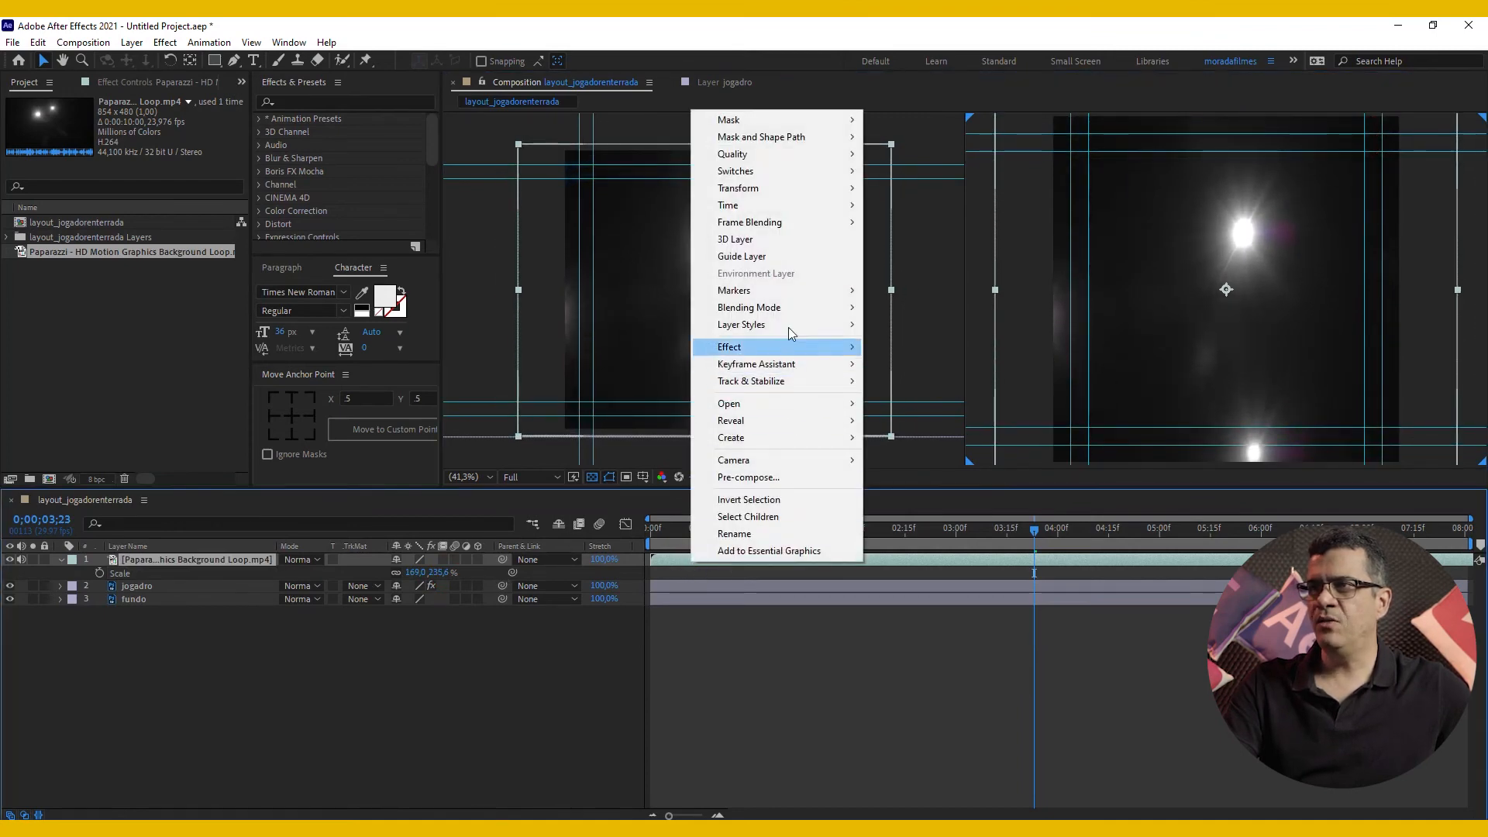
mouse_move(789, 307)
click(930, 339)
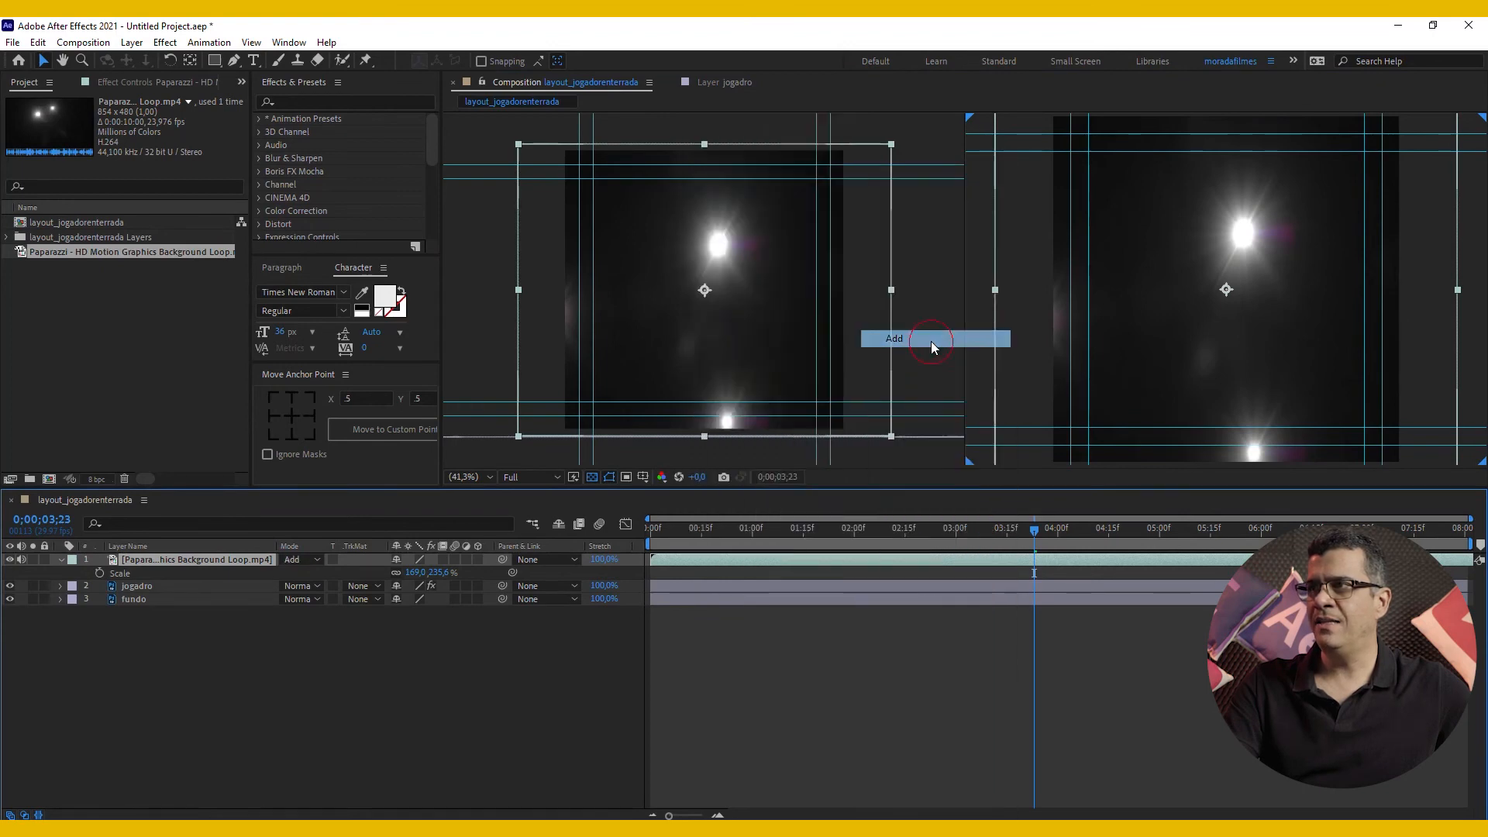
Step: Play the composition from the start to review the camera flashes over the jump, stopping at 0;00;03;12
key(Home)
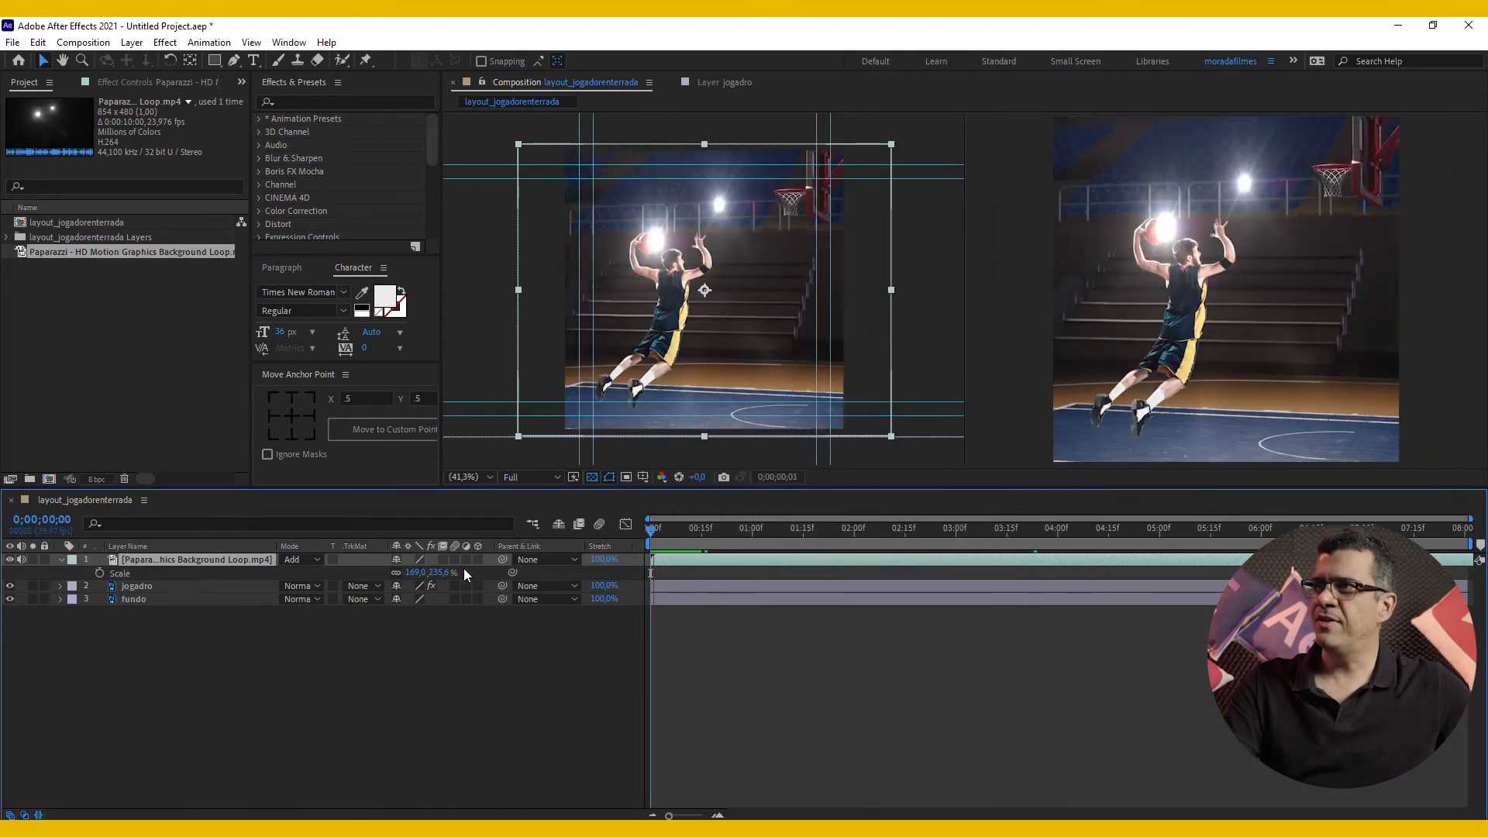
key(space)
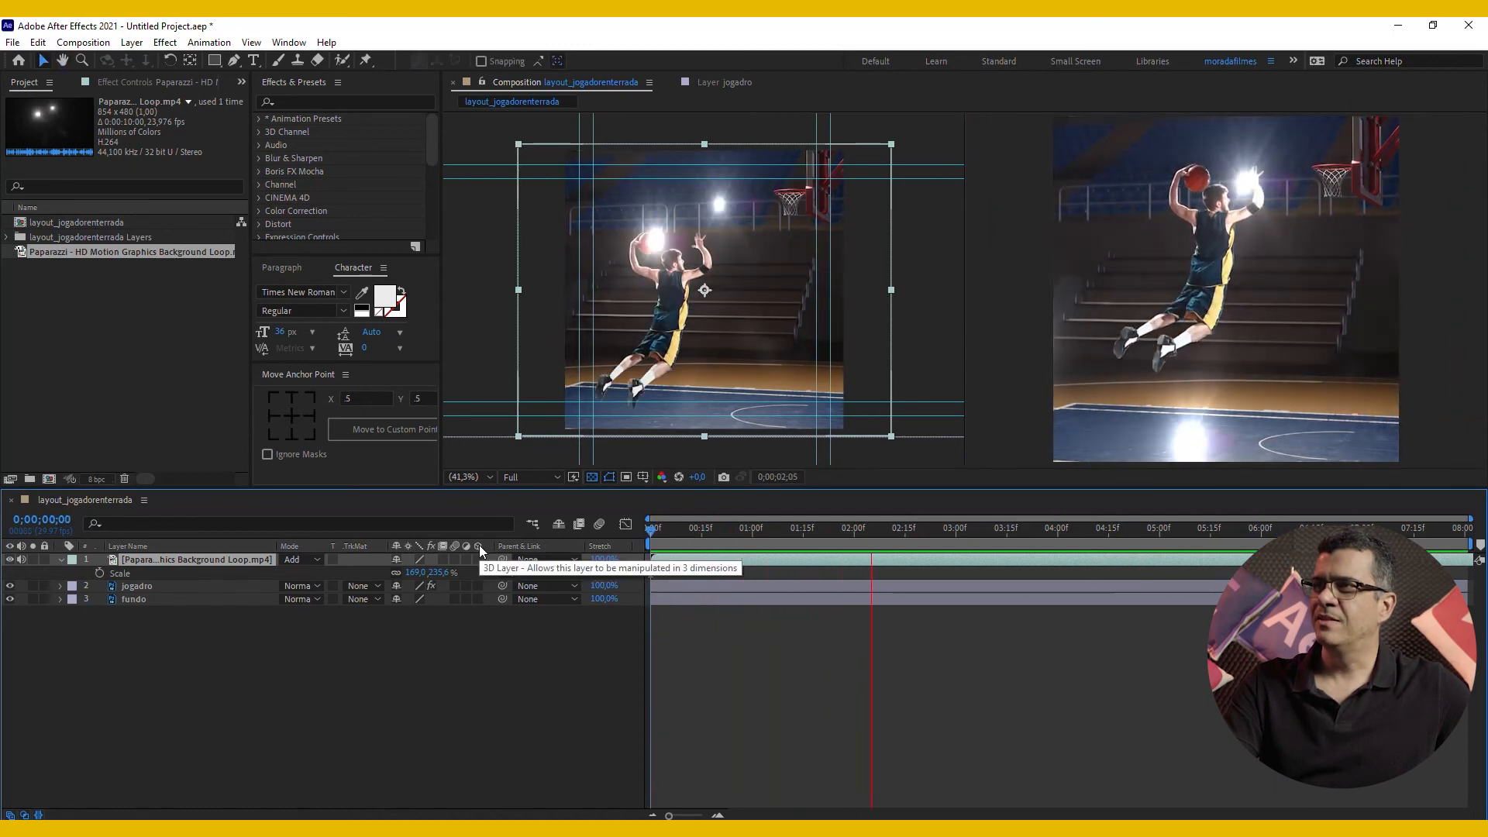
click(1271, 357)
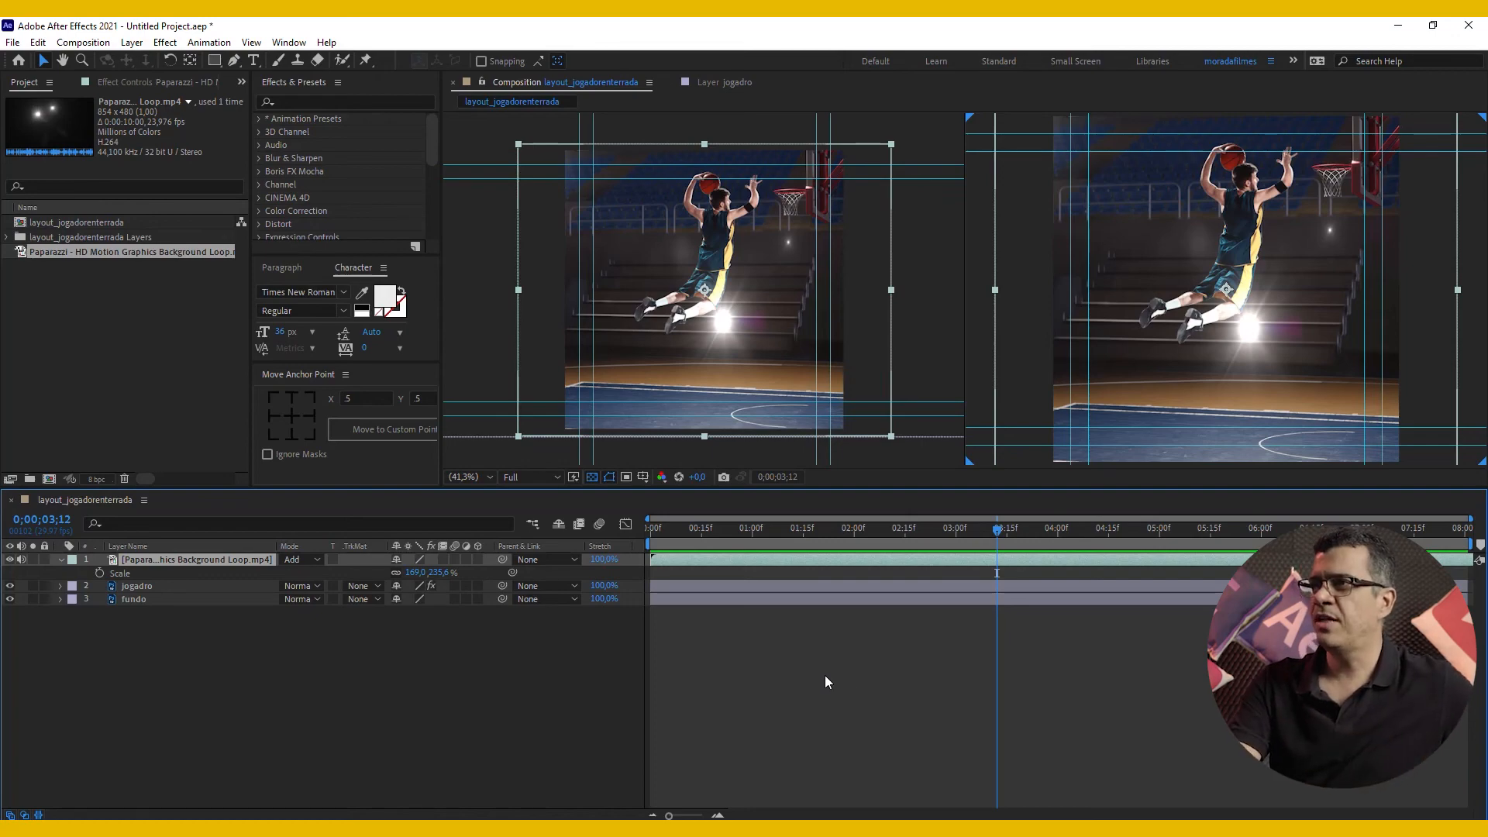
Step: Import "film burn transition with lens flare horizontal 2" from biblioteca's filmburn folder, browsing its clips as large icons
double_click(133, 339)
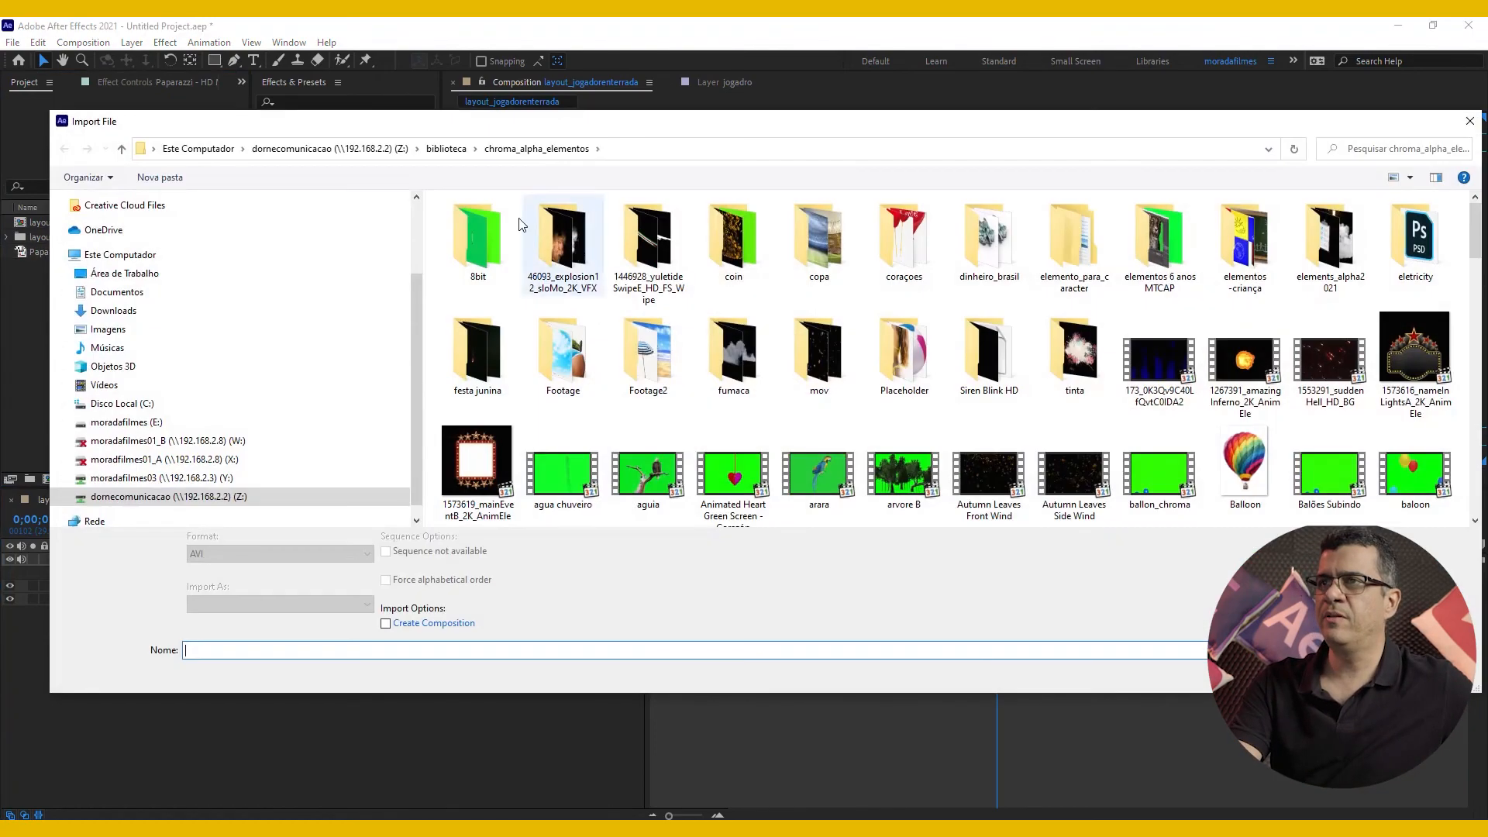
click(451, 152)
scroll(634, 406, down, 2)
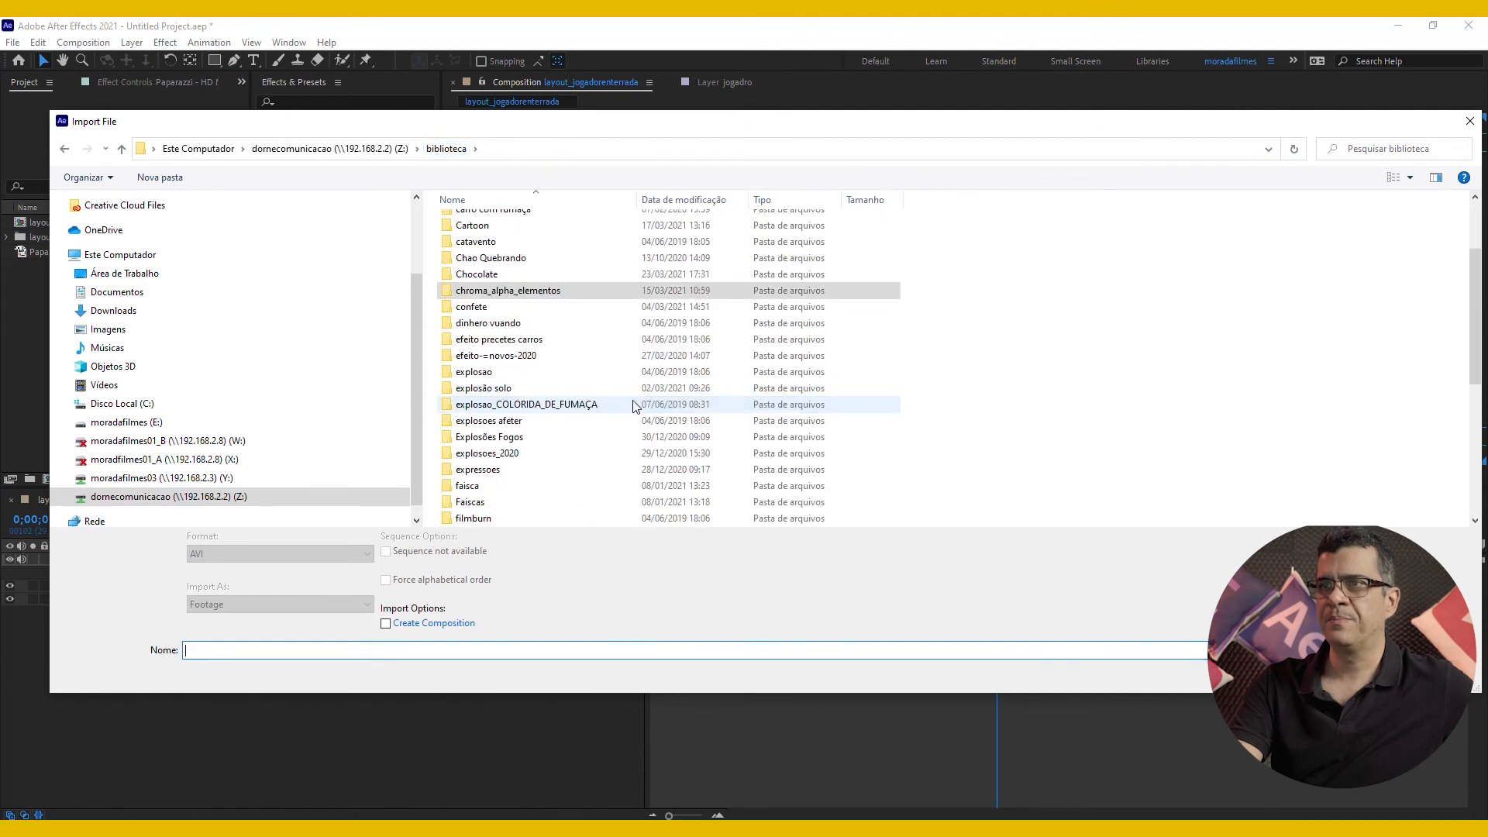
click(501, 486)
scroll(512, 491, down, 2)
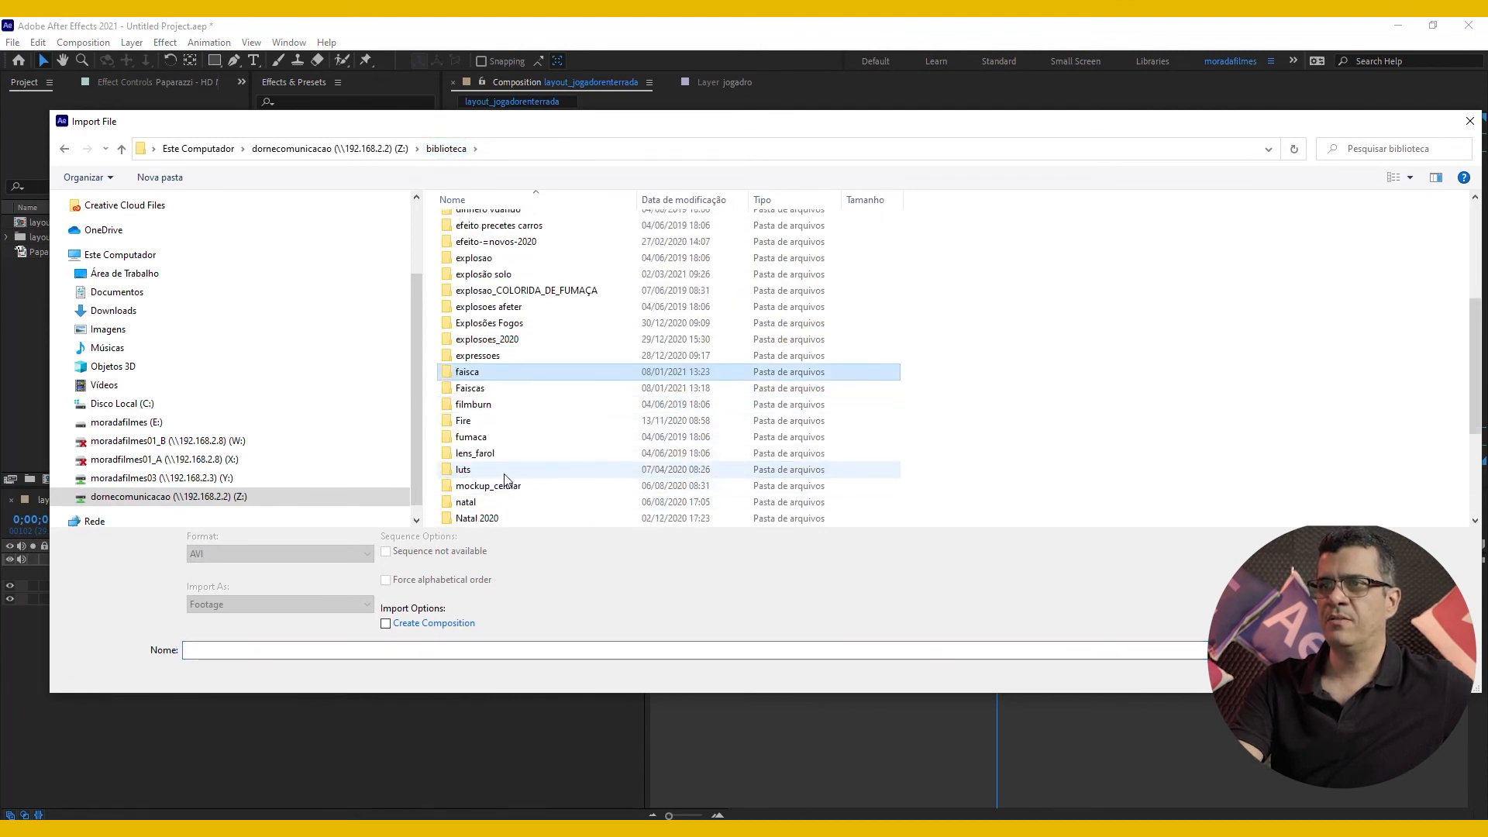
double_click(497, 402)
right_click(1044, 241)
mouse_move(1079, 250)
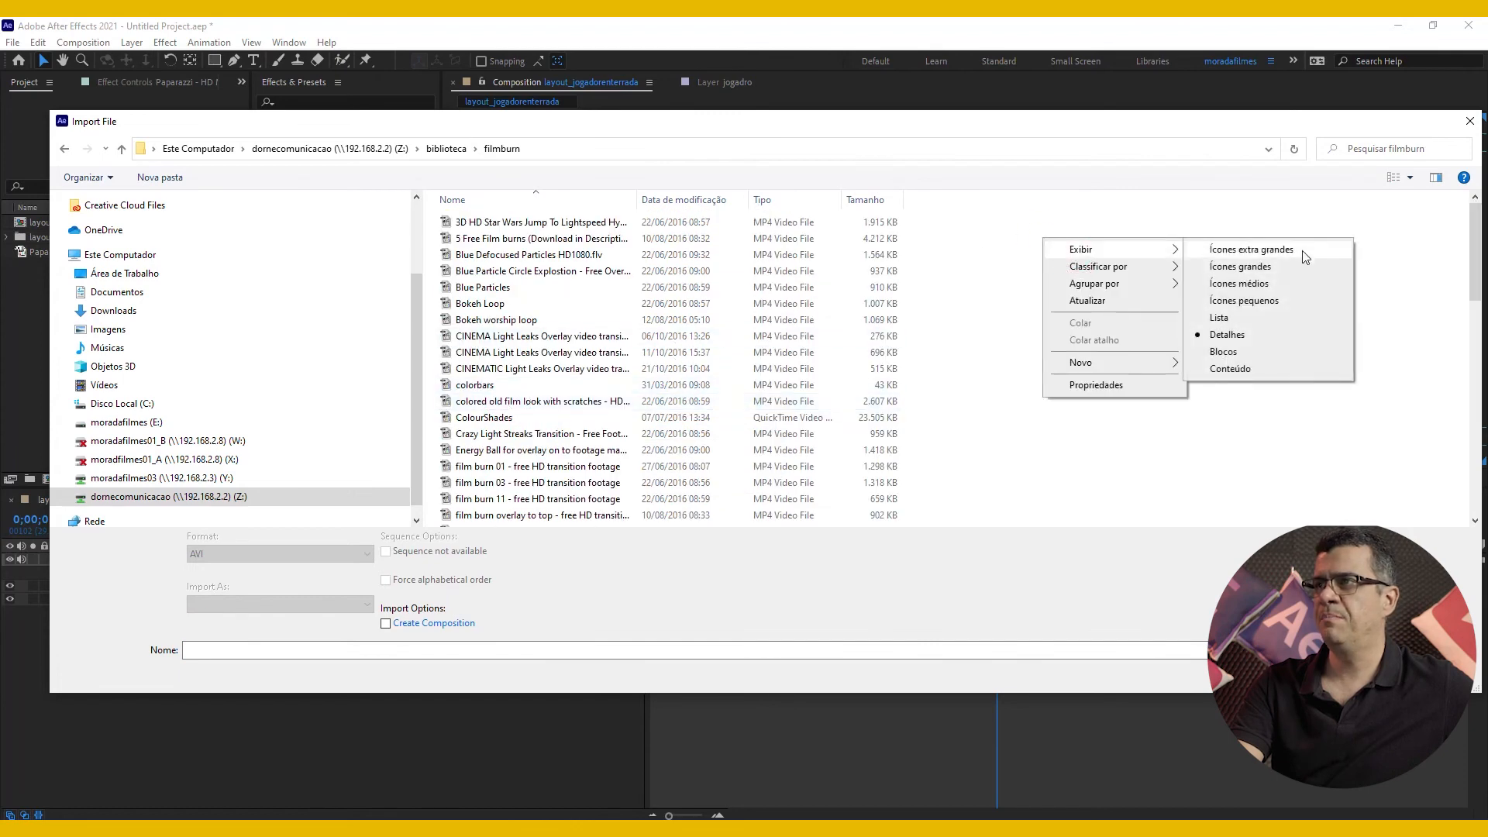
click(1261, 266)
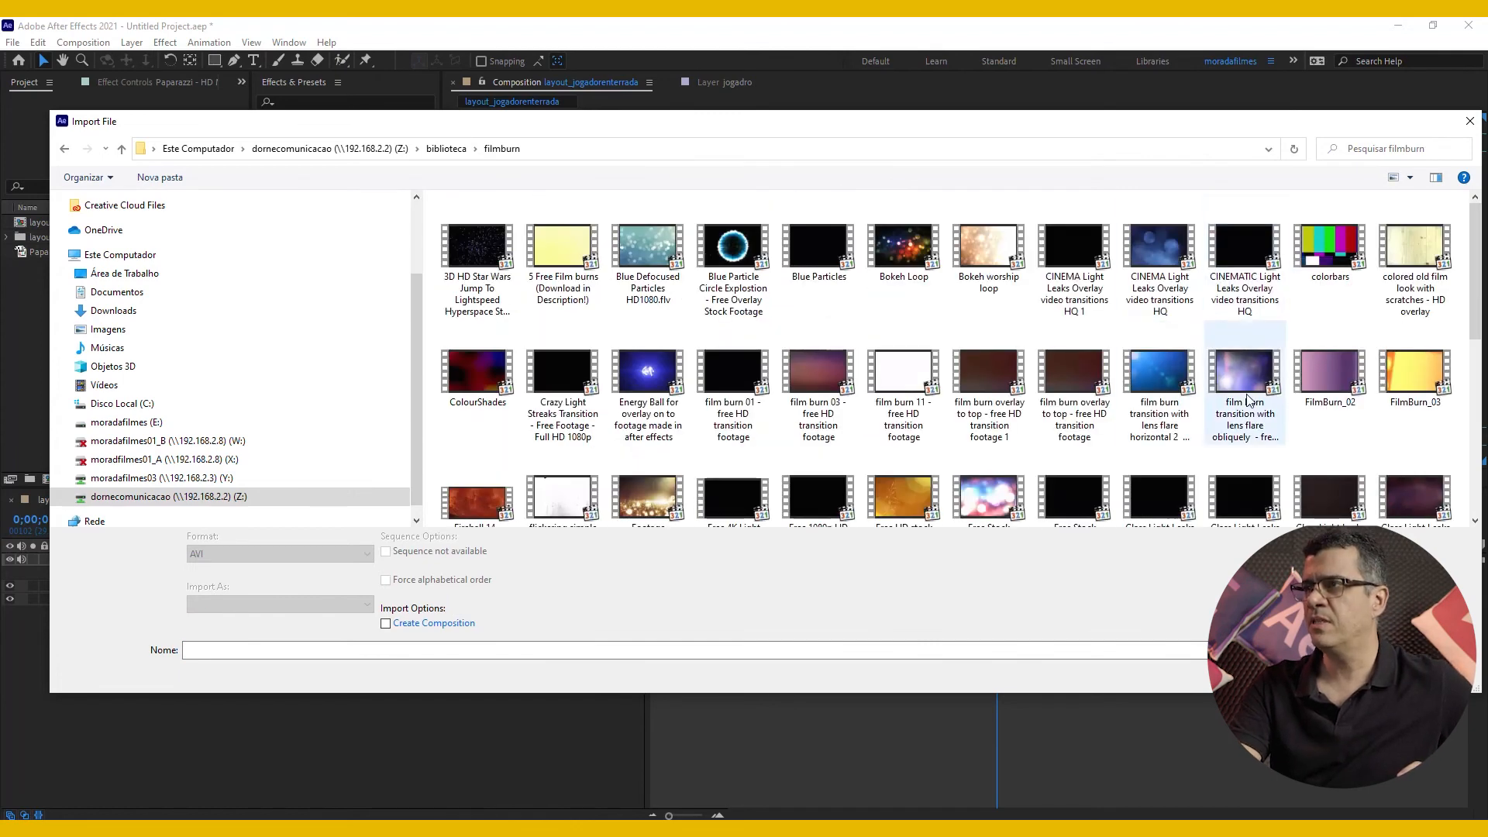
double_click(1160, 373)
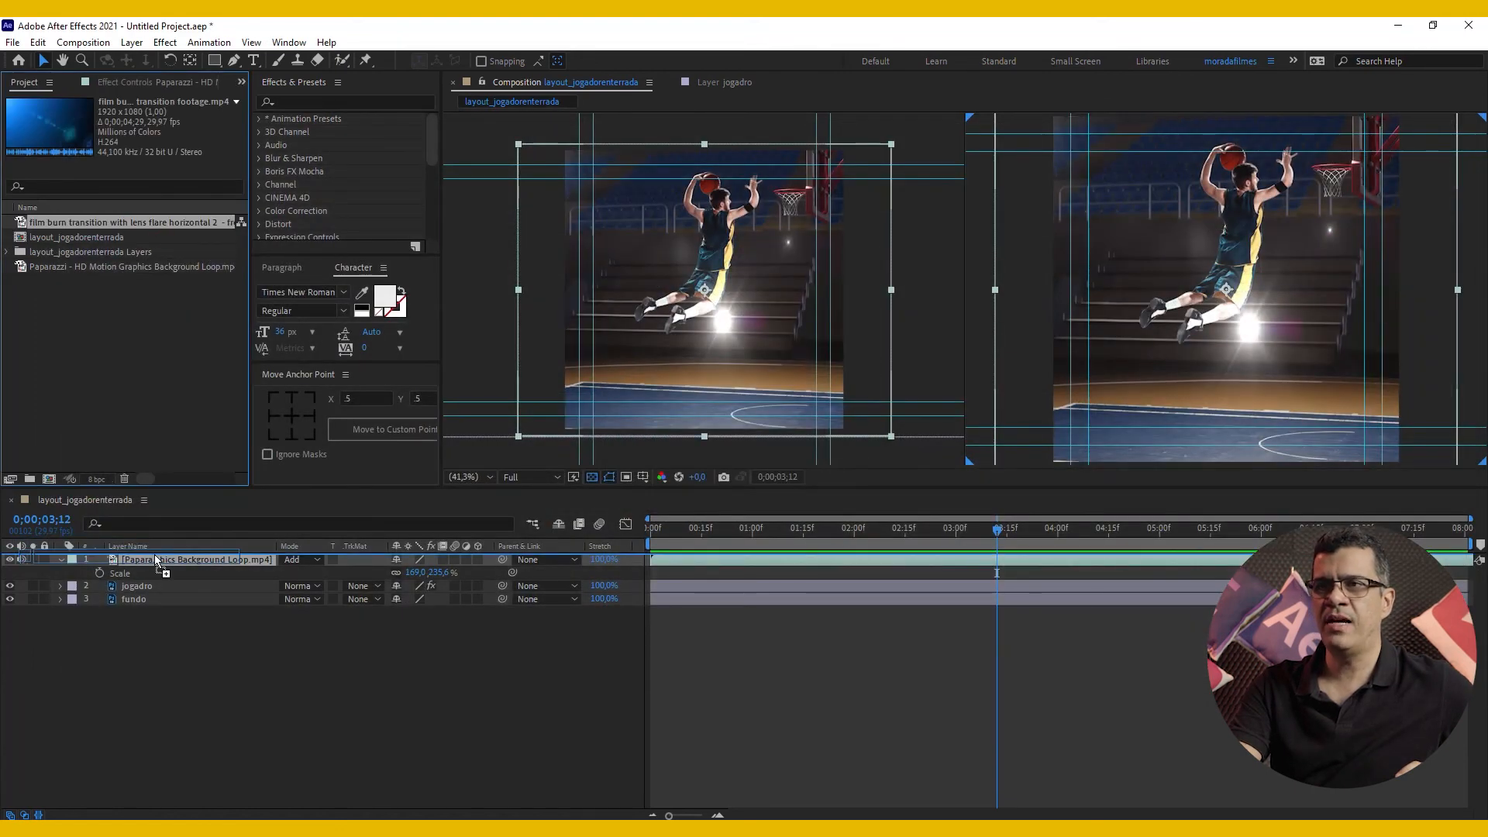
Step: Place the film burn clip above the Paparazzi layer and set its blending mode to Add
drag(155, 555, 156, 557)
right_click(718, 559)
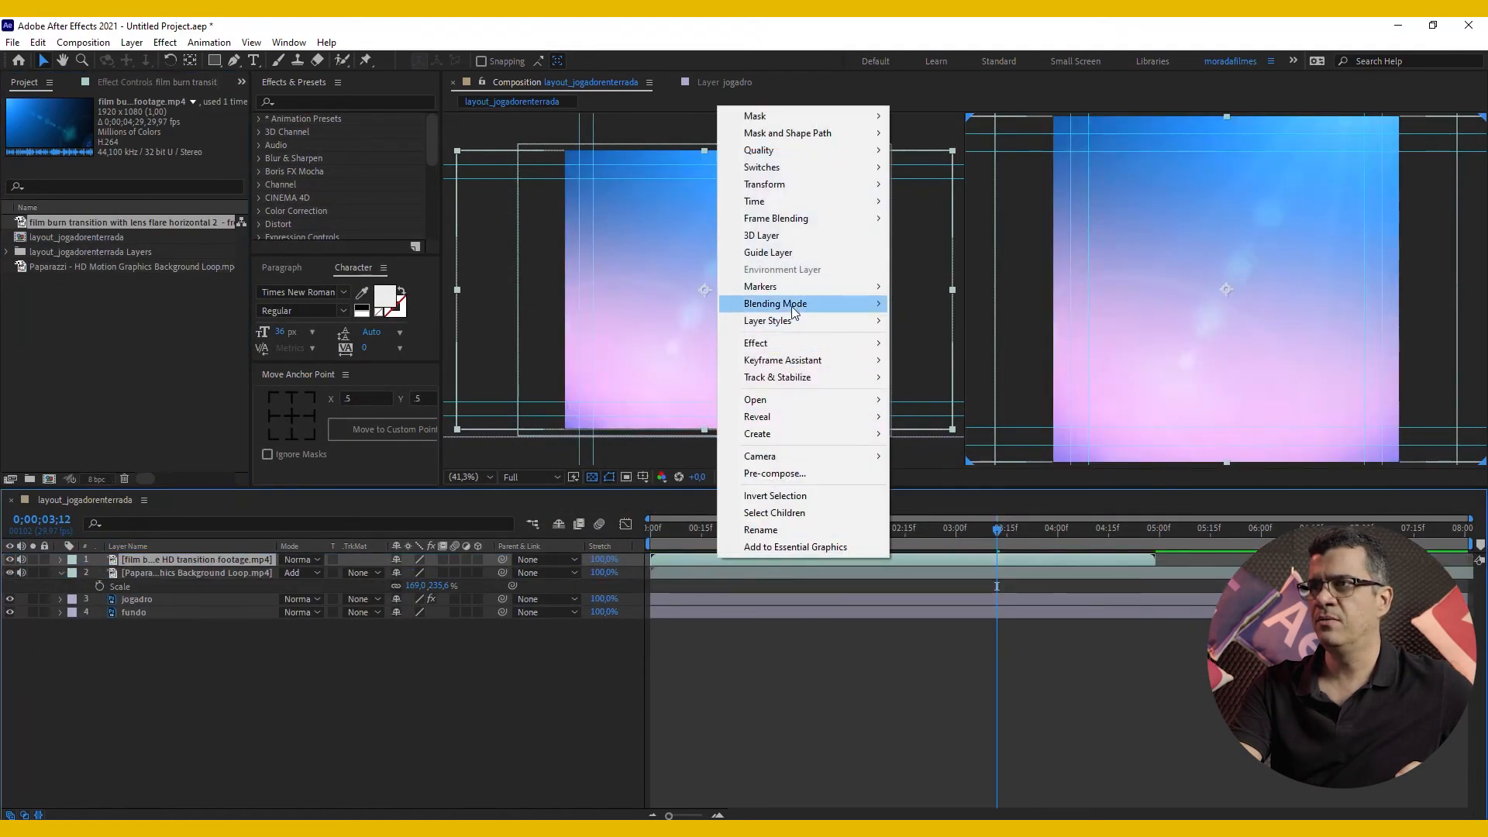
mouse_move(782, 303)
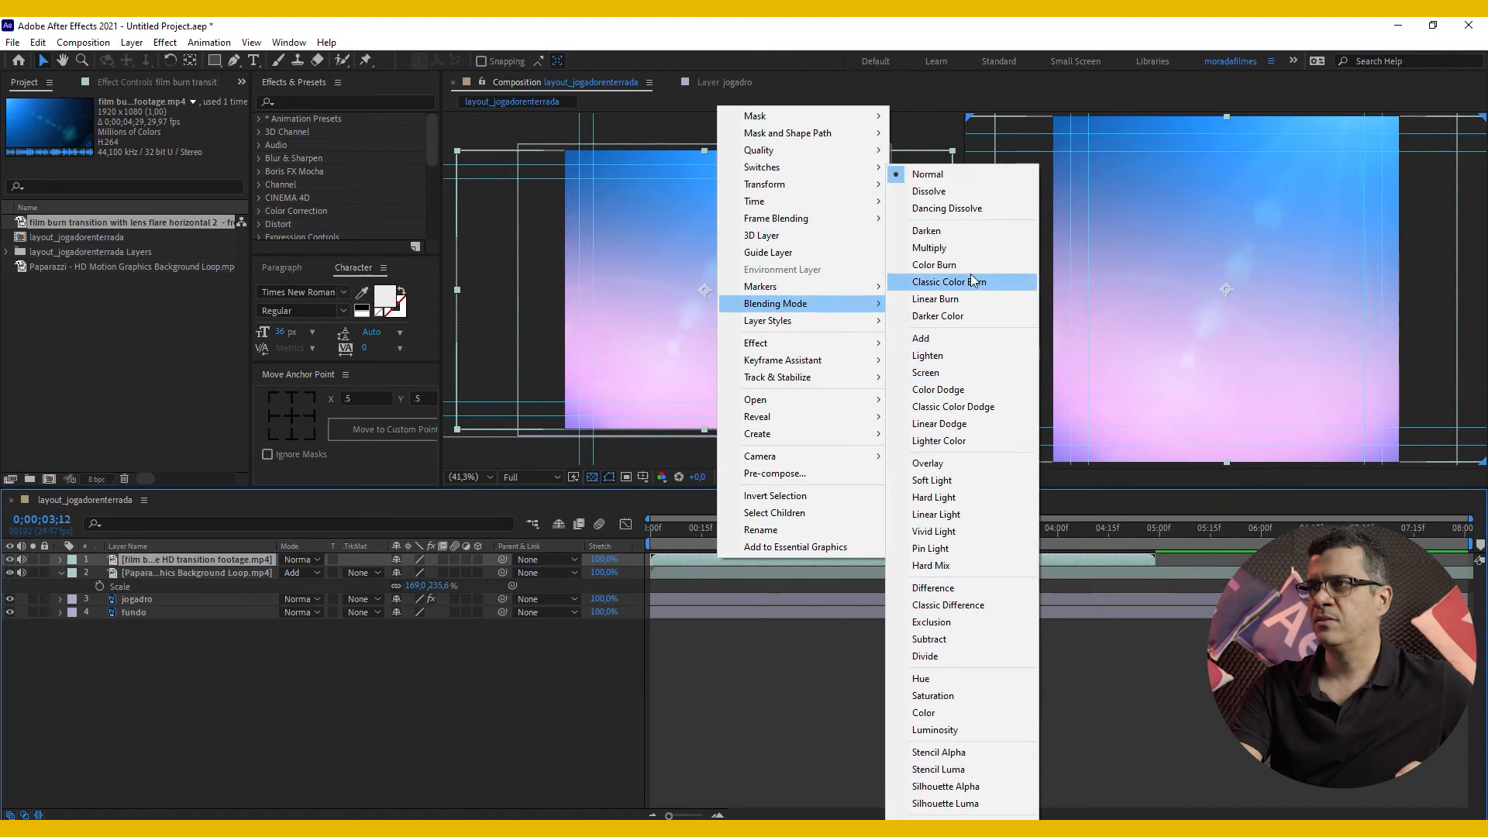
click(958, 336)
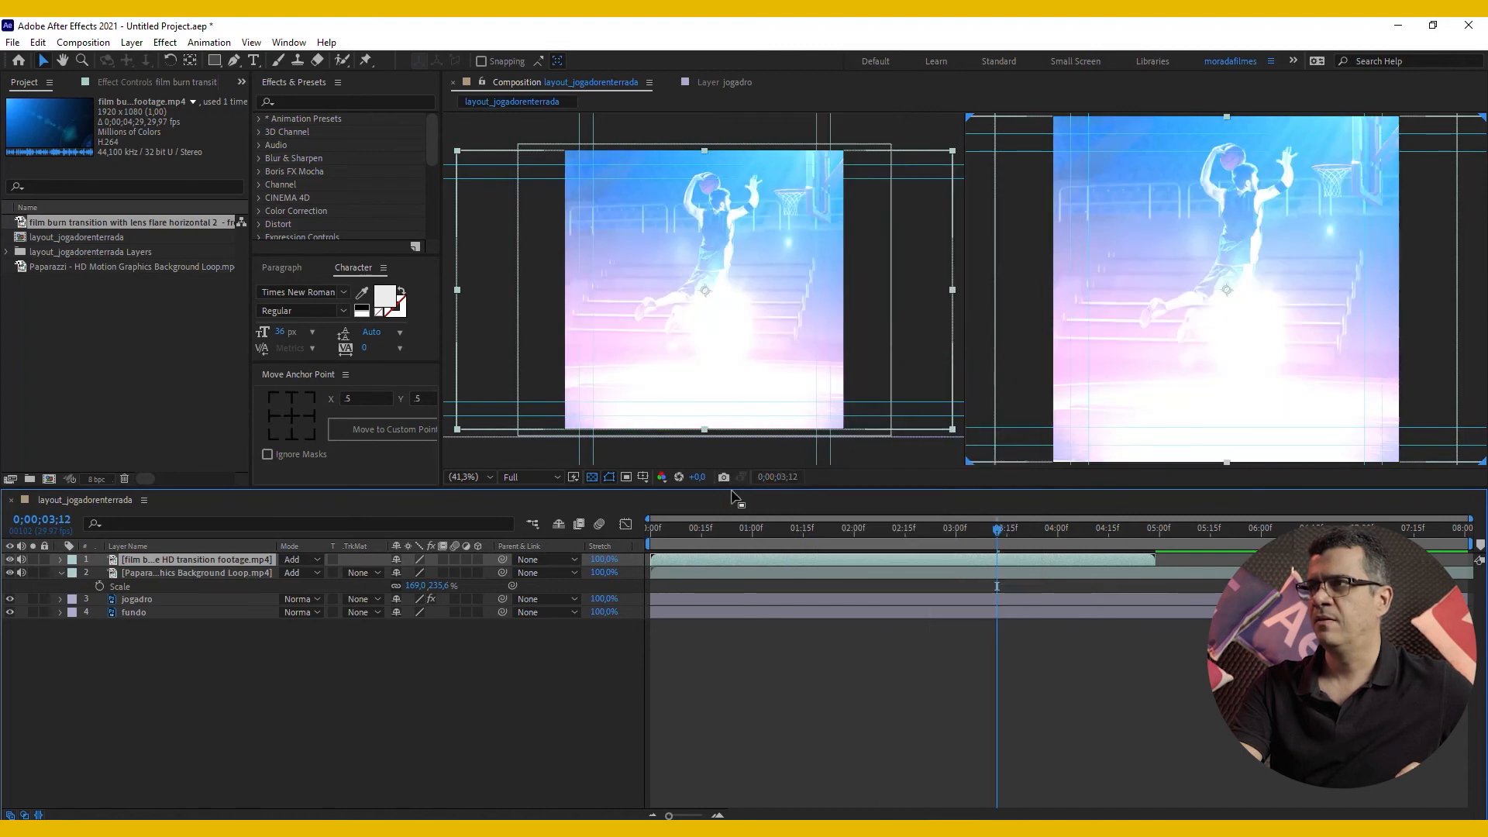
Step: Play the composition from the start to review the film burn overlay, and move the current time to 0;00;02;28
key(space)
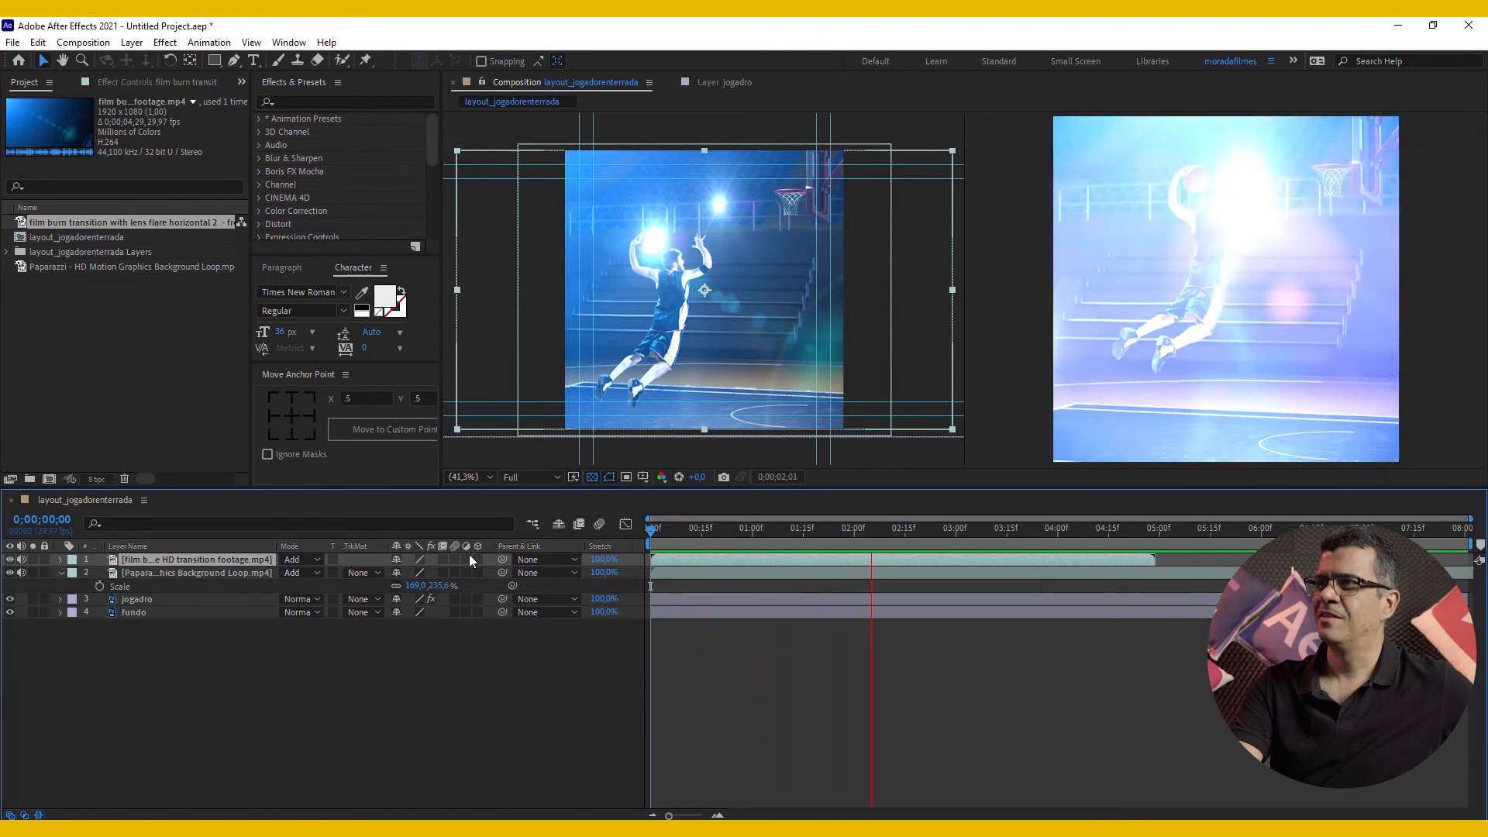
drag(860, 533, 949, 561)
right_click(951, 558)
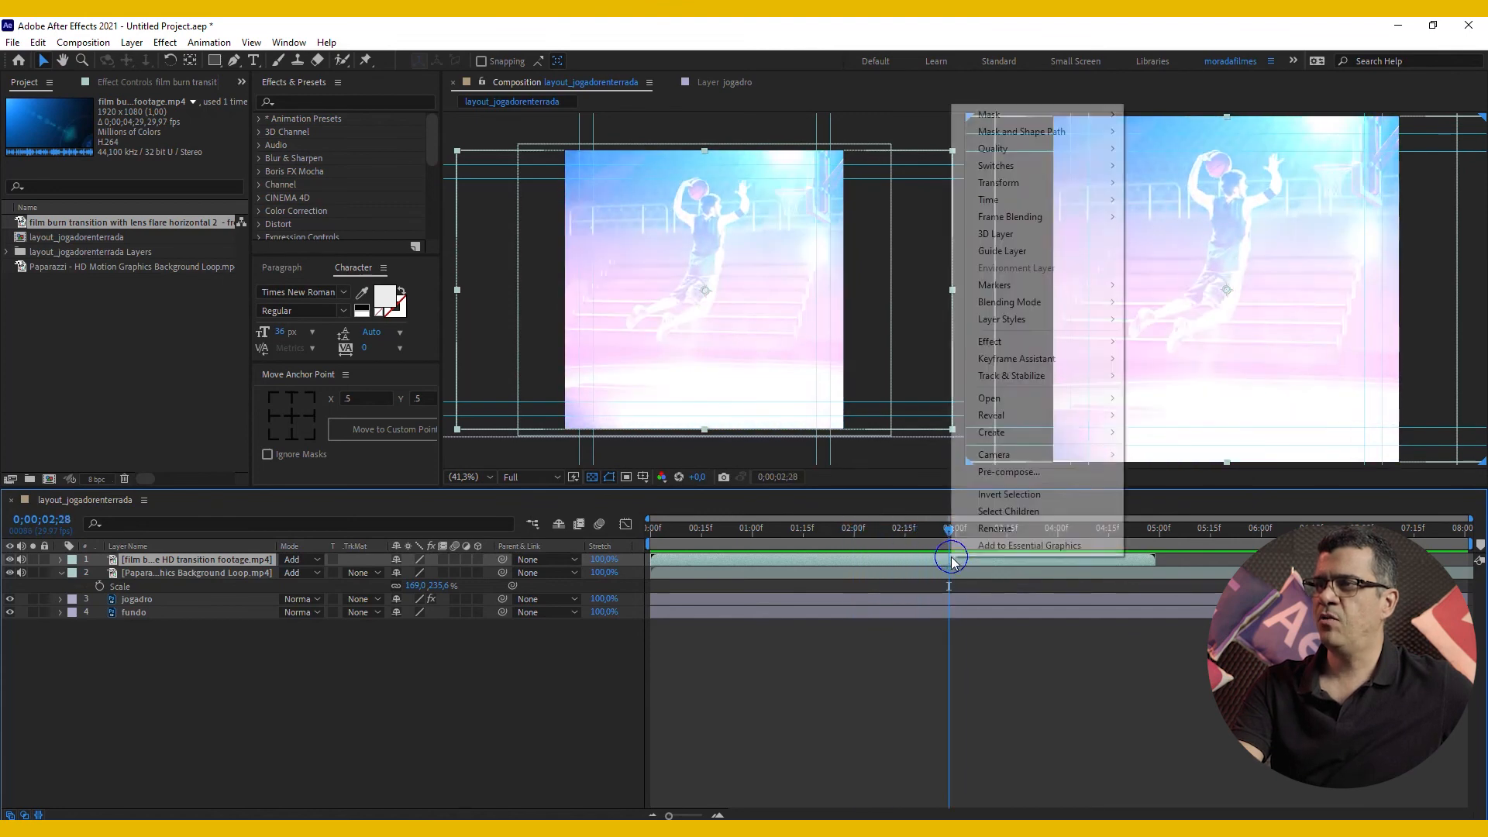
click(896, 560)
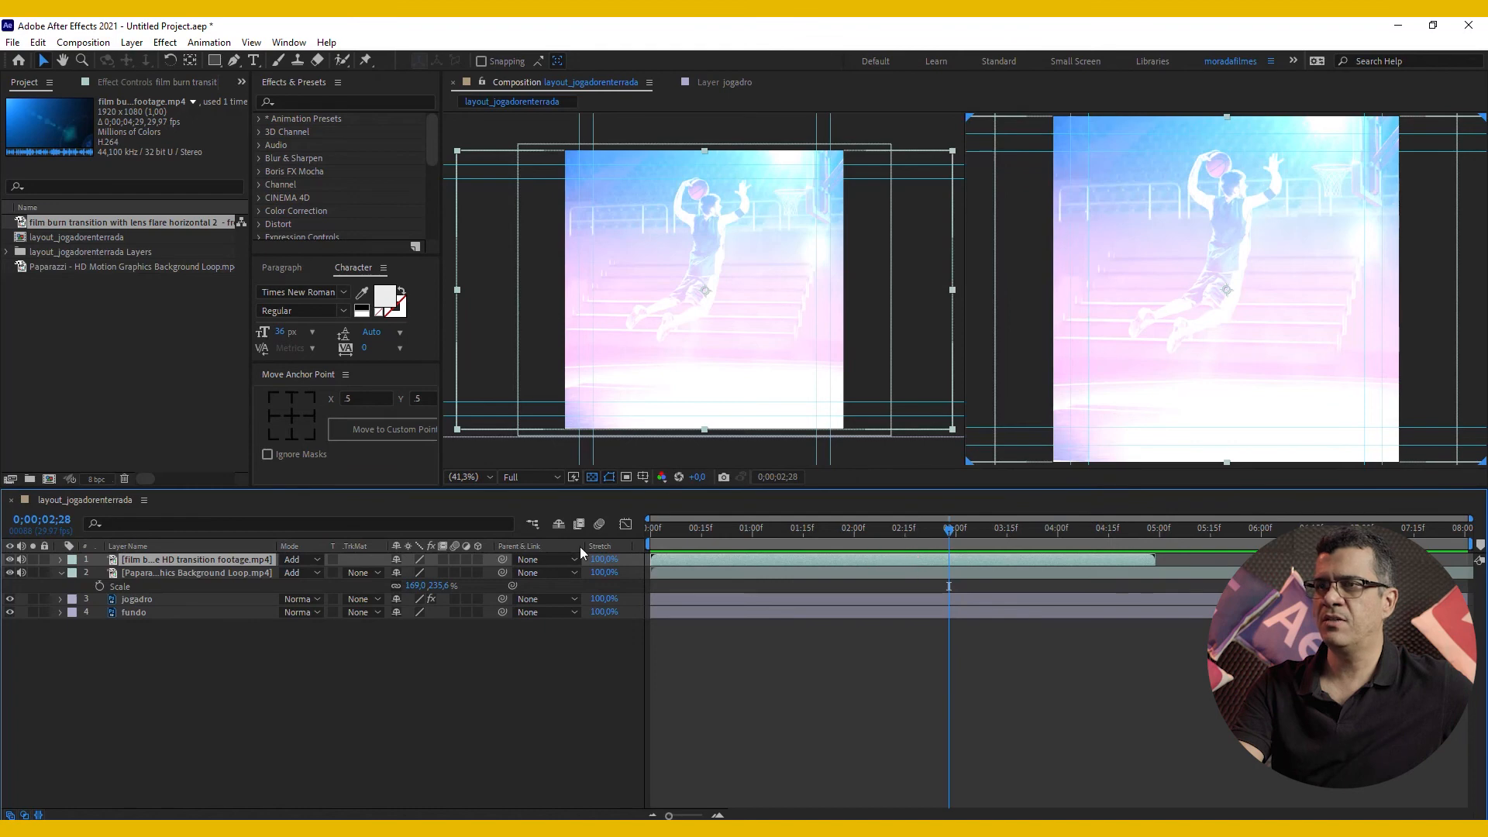
Step: Hide and redisplay the timeline's Stretch column, and set the film burn layer's stretch to 60%, previewing the faster clip
right_click(640, 549)
mouse_move(700, 605)
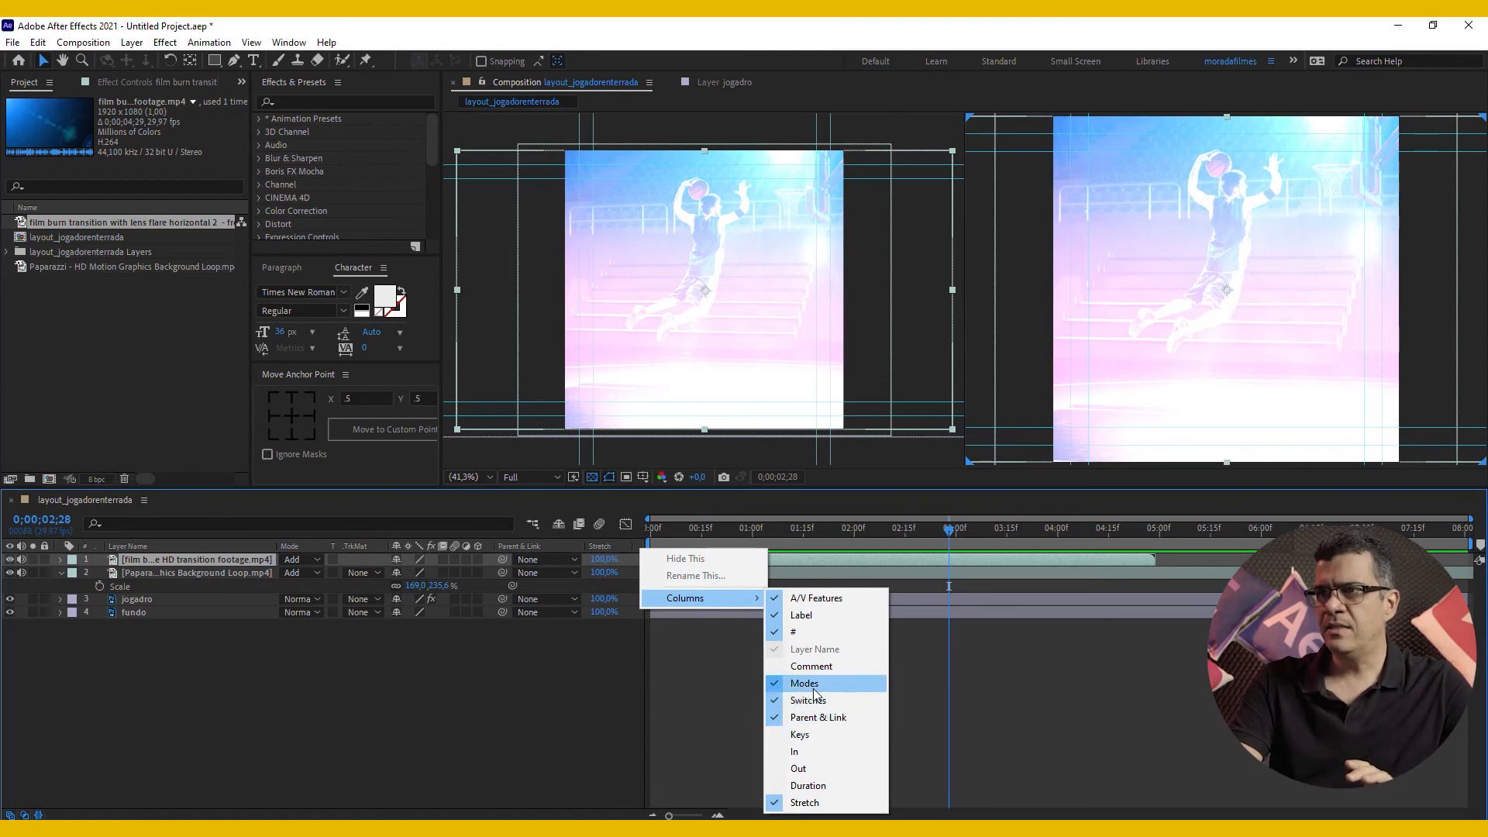
click(806, 803)
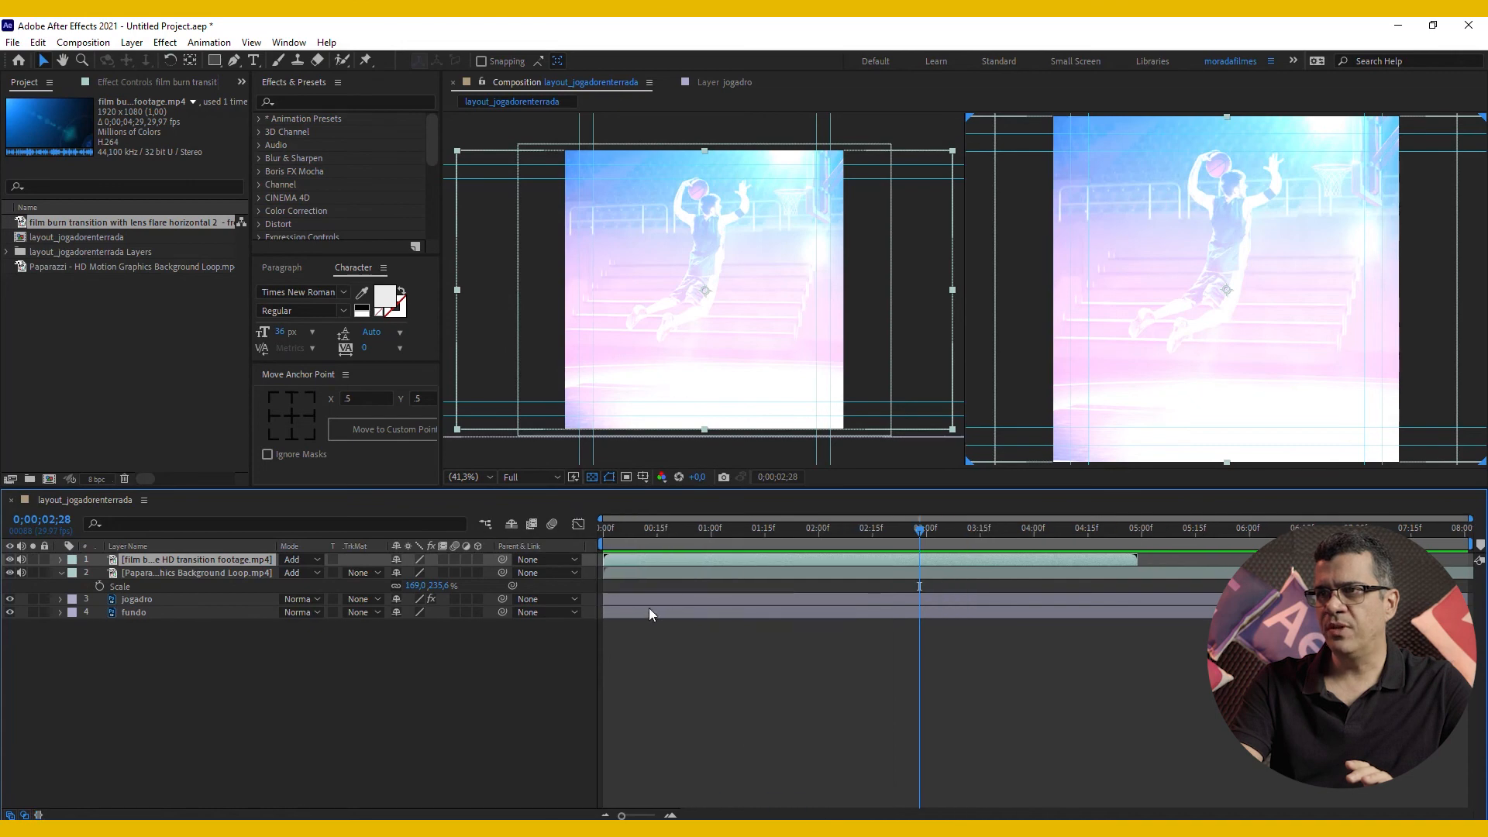
right_click(591, 547)
mouse_move(636, 591)
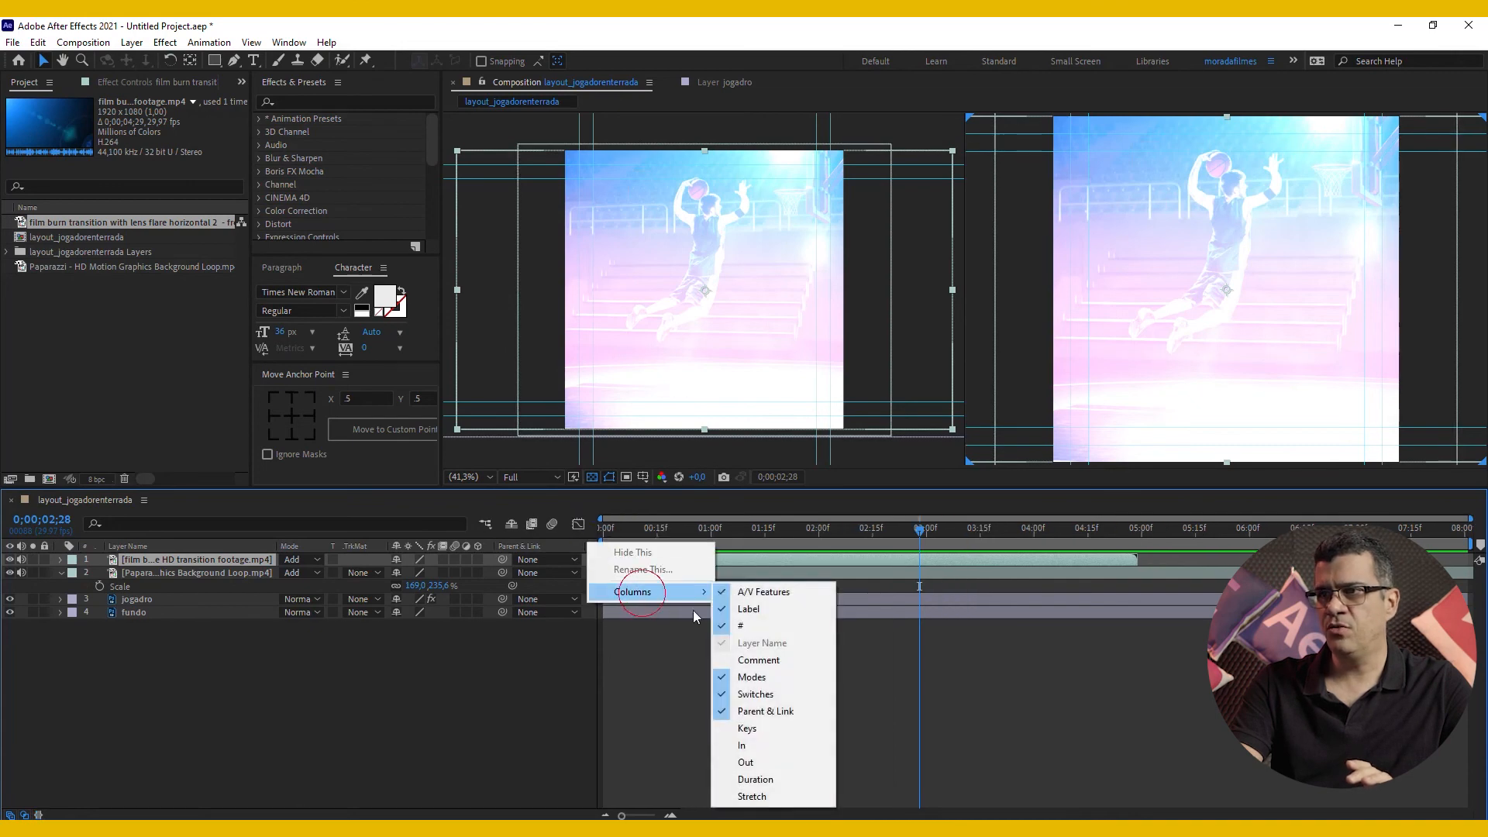
click(760, 795)
mouse_move(595, 560)
mouse_down()
mouse_move(565, 566)
mouse_move(578, 565)
mouse_up()
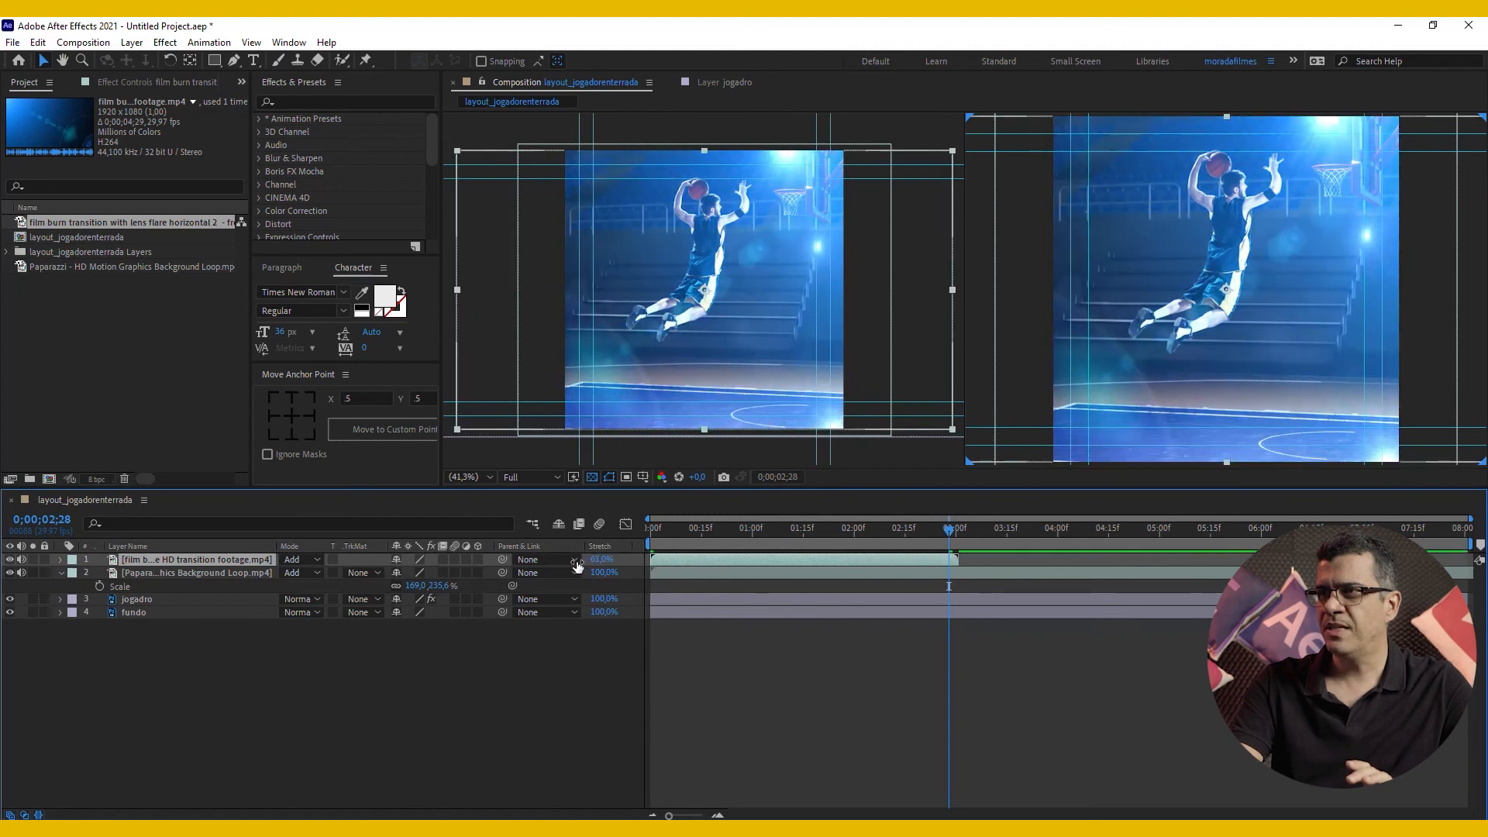
key(space)
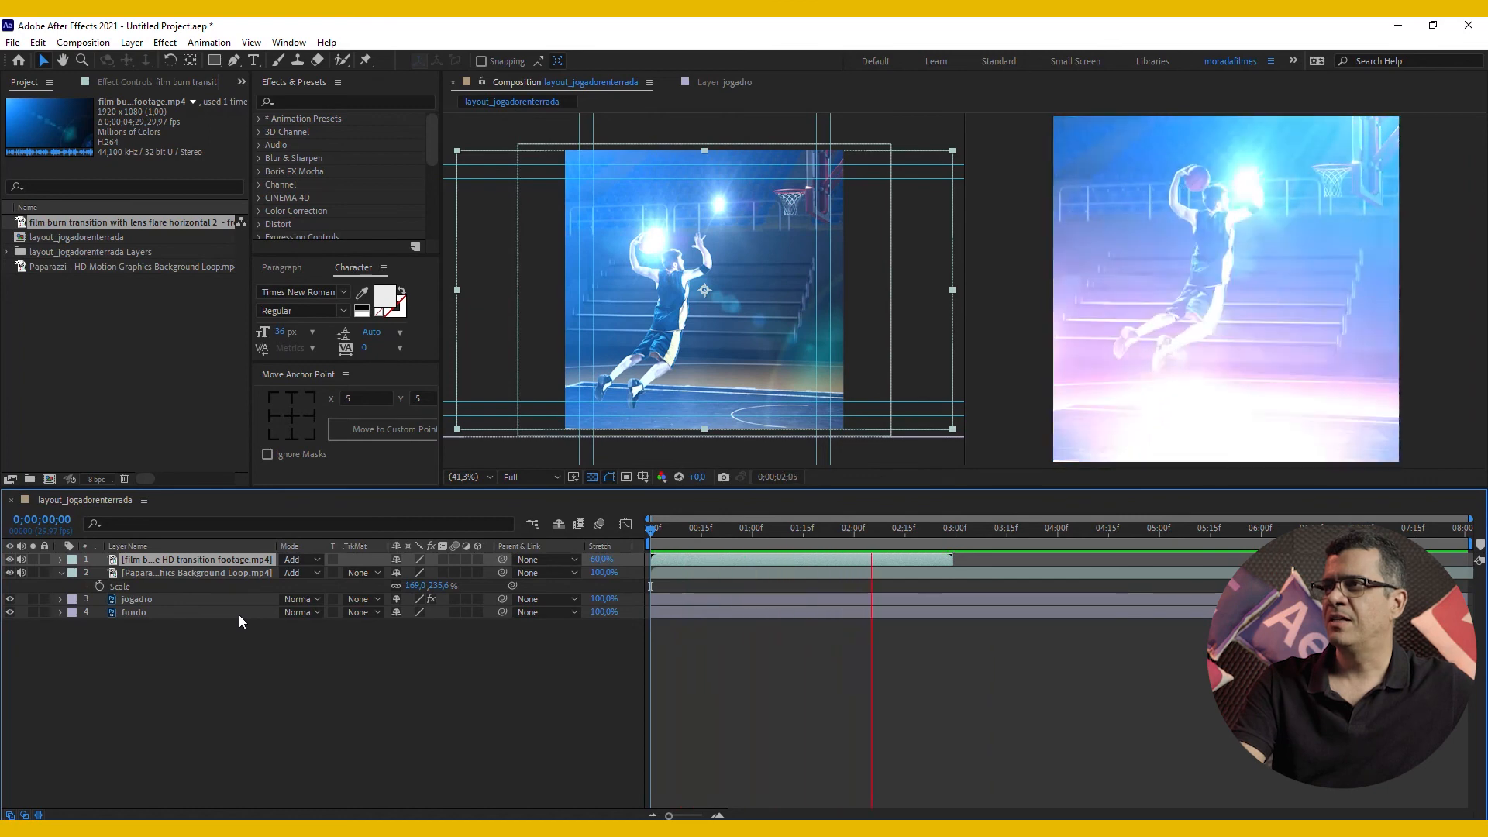
Step: Fade out the film burn layer with opacity keyframes of 100% at 0;00;01;15 and 0% at 0;00;02;29
click(814, 533)
drag(808, 548, 802, 549)
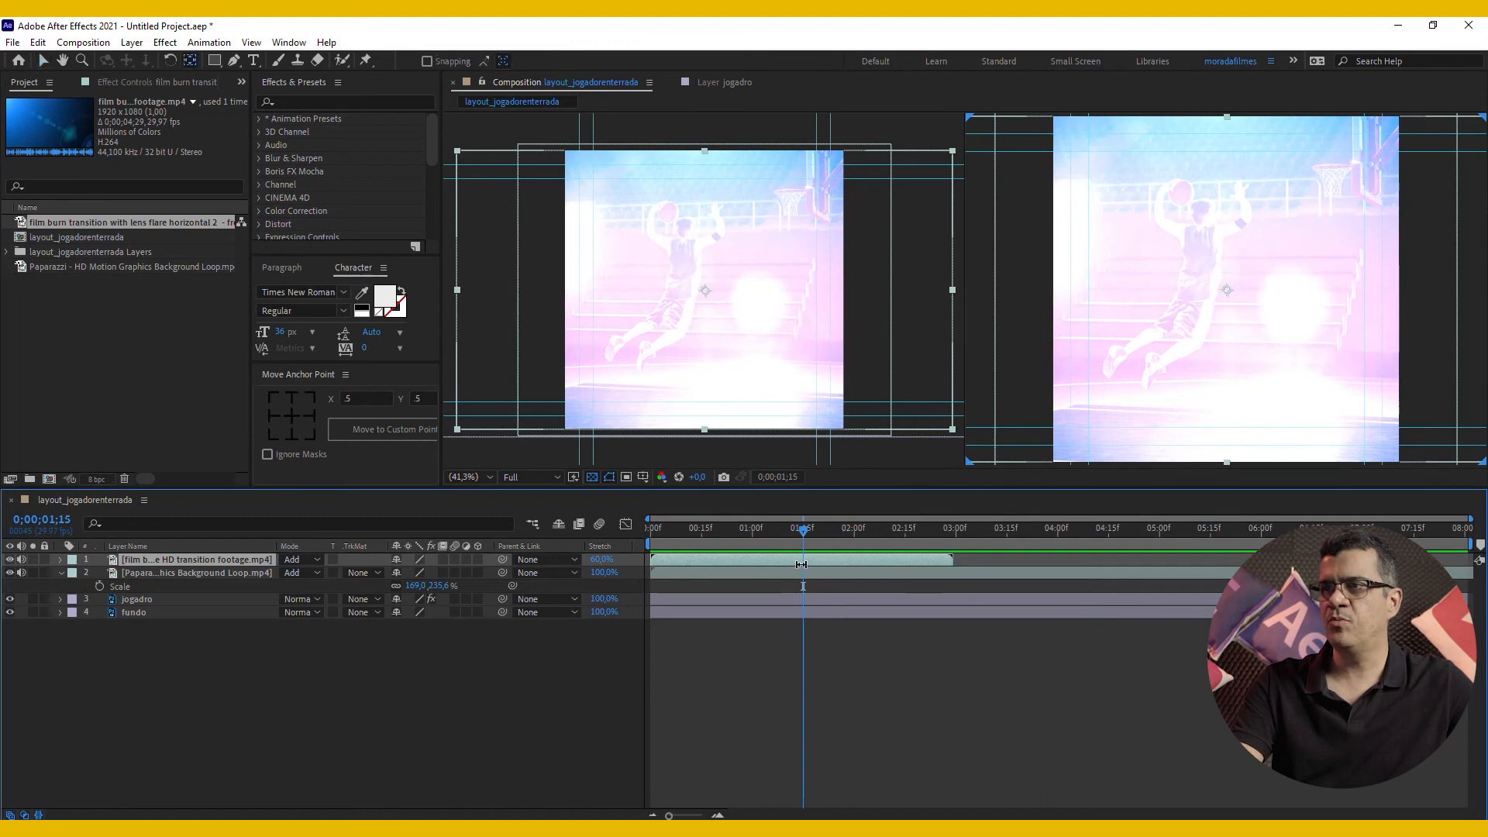
key(t)
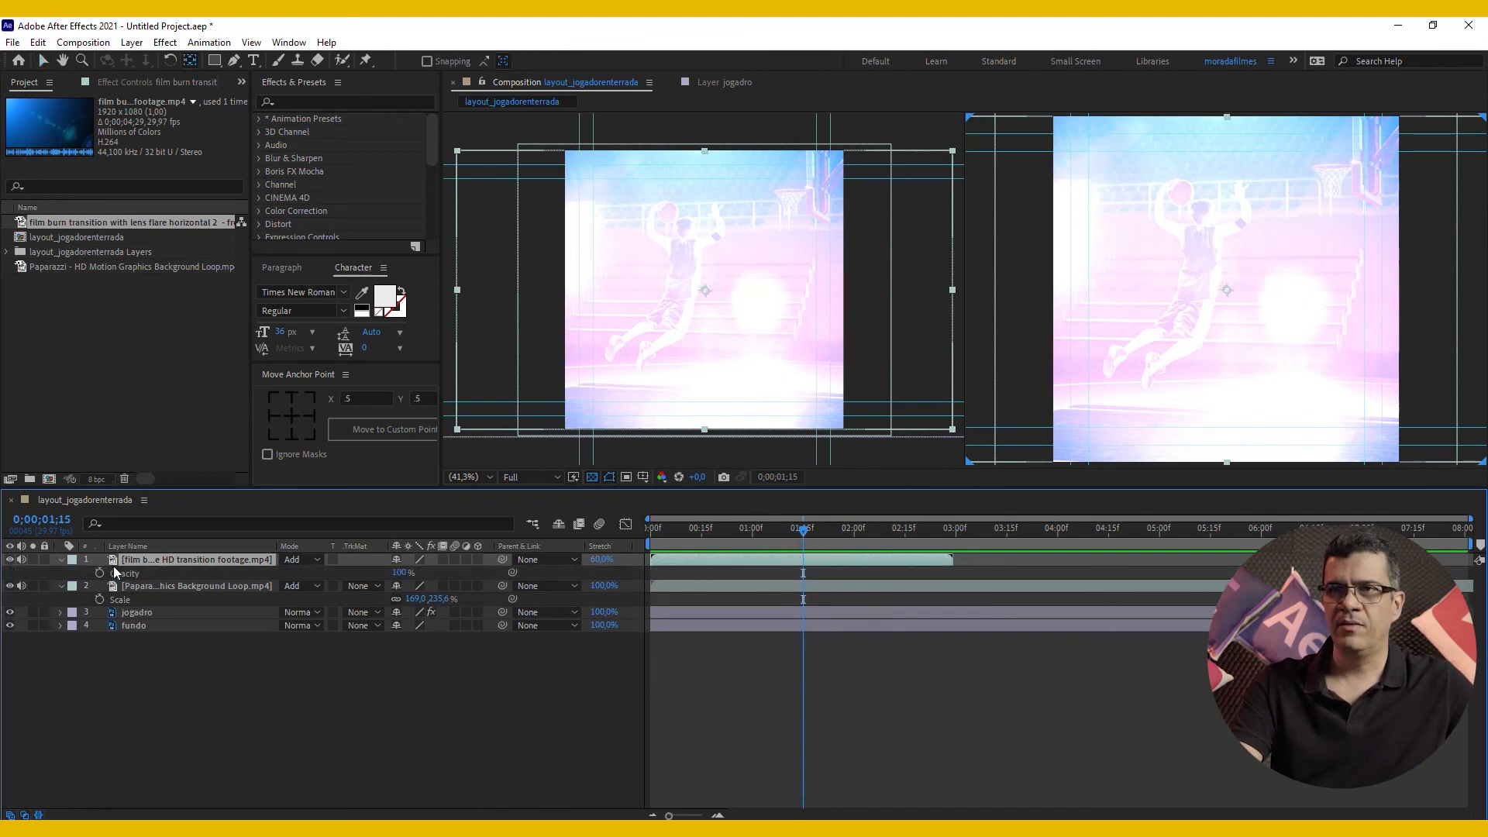
key(o)
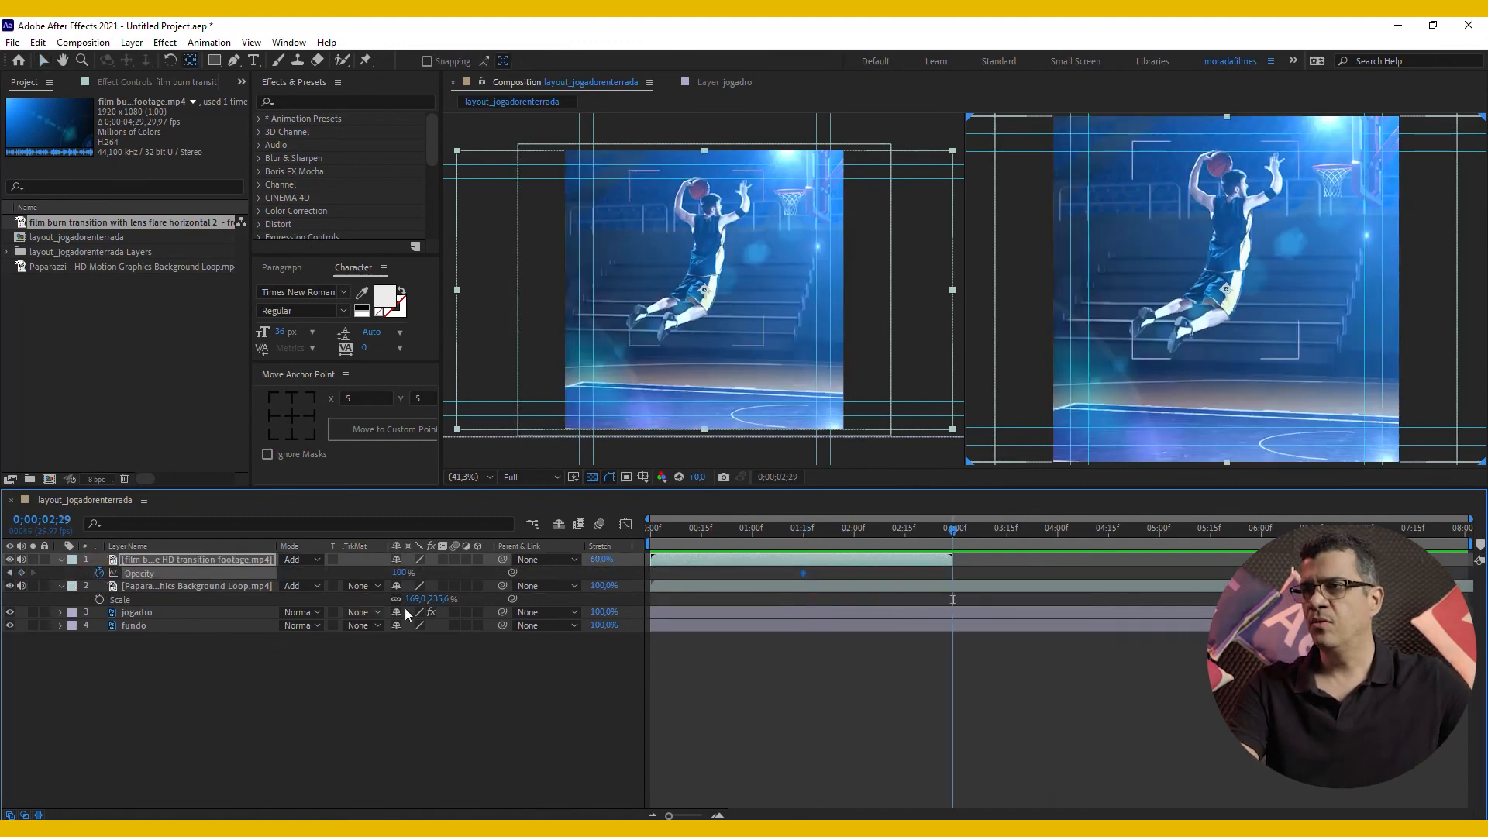
drag(386, 577, 310, 594)
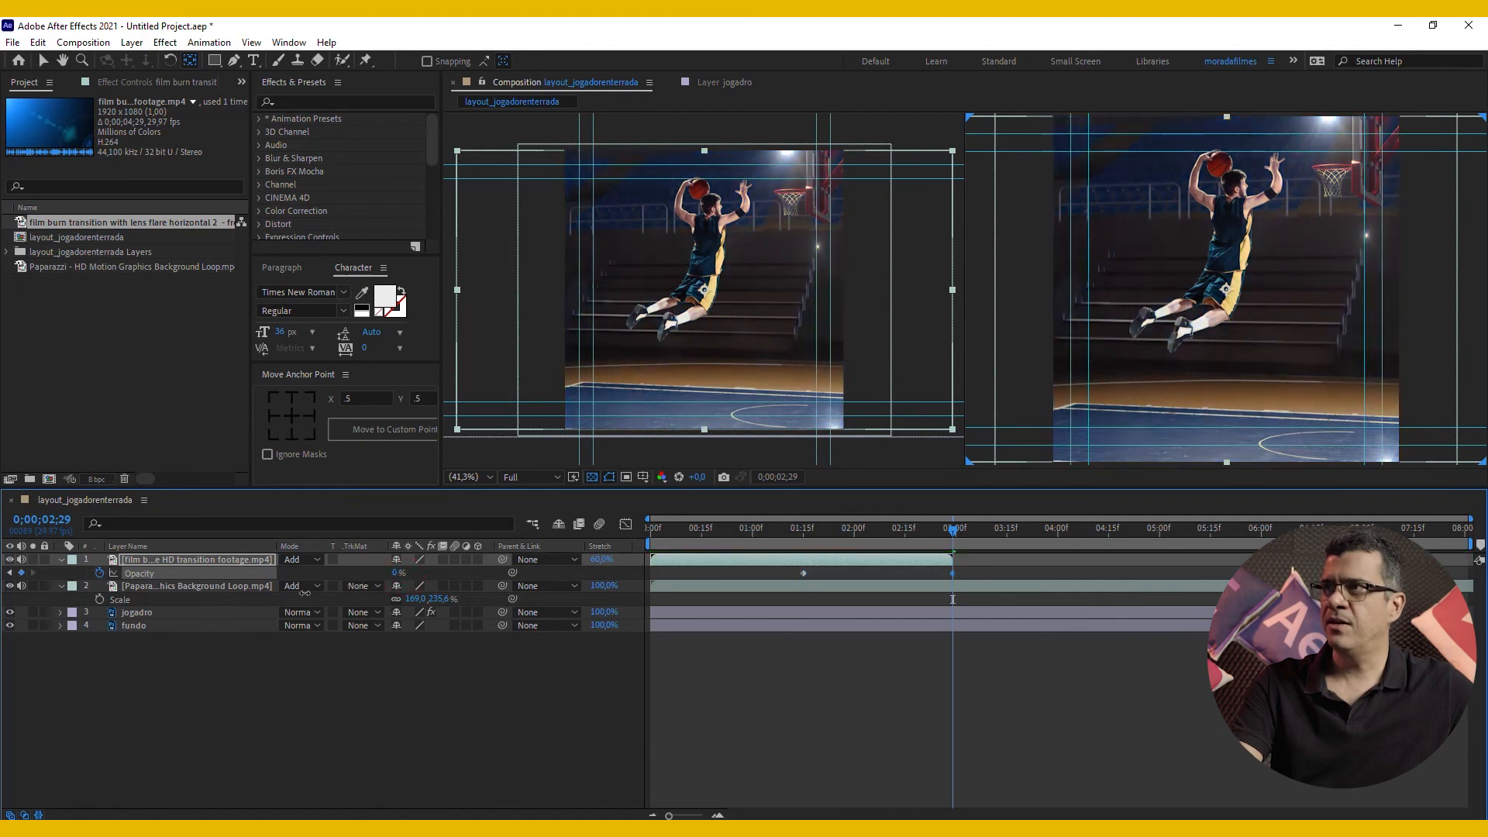
Step: Play the composition twice from the start to review the film burn fade-out, stopping at 0;00;03;15
drag(853, 538, 316, 623)
key(space)
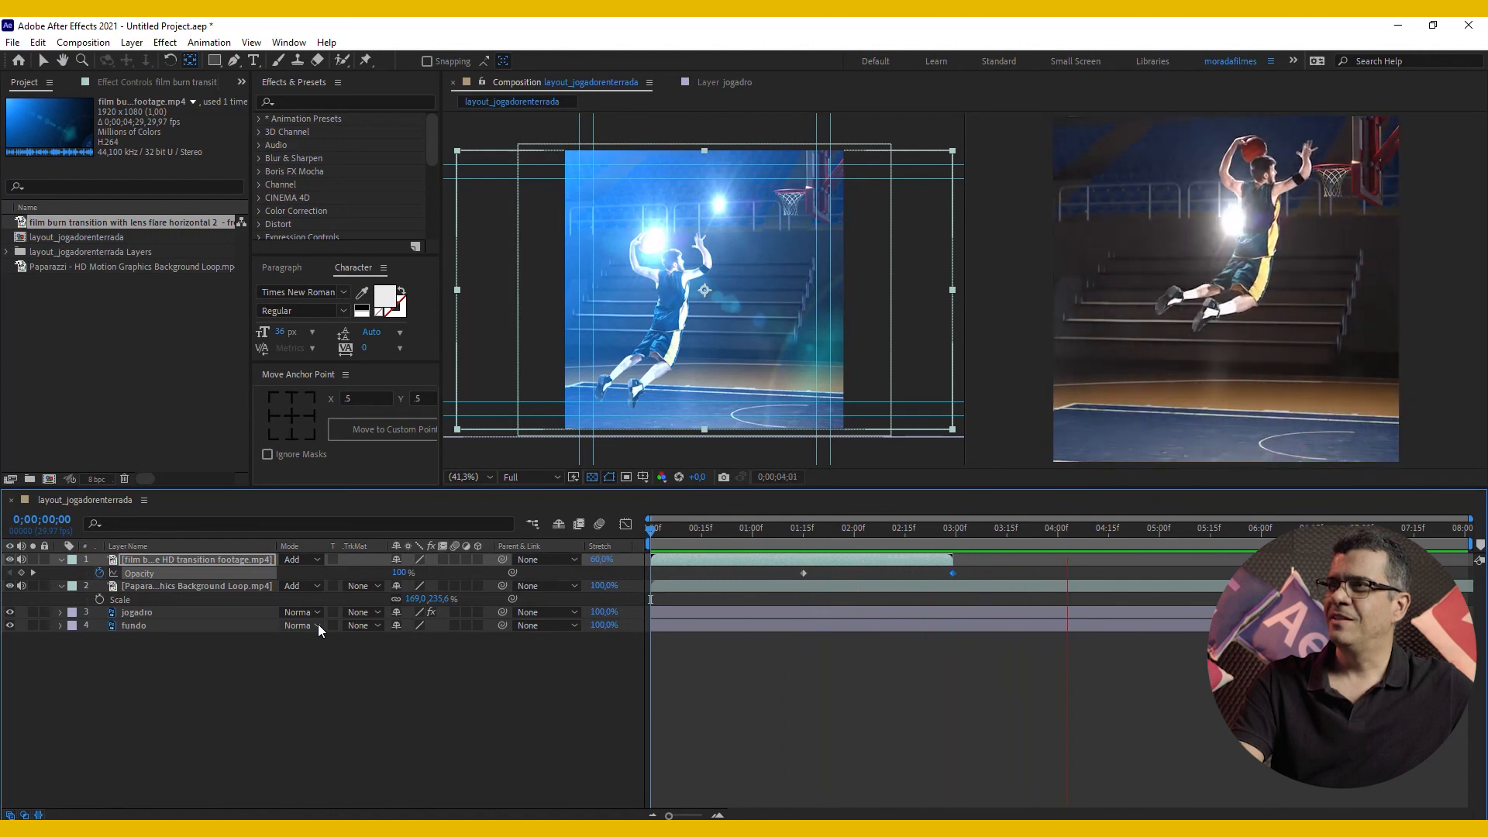
key(space)
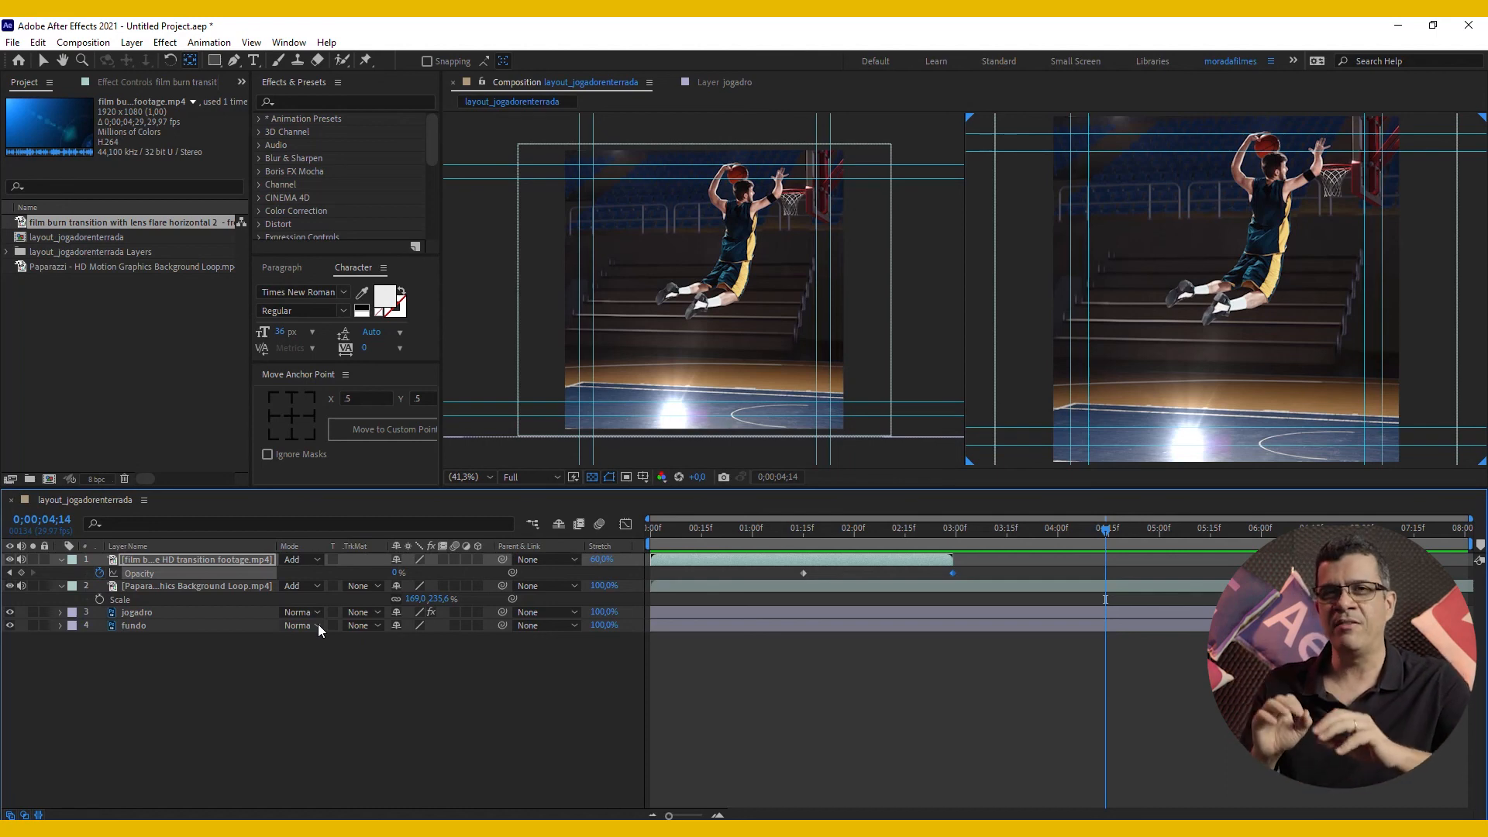
key(Home)
key(space)
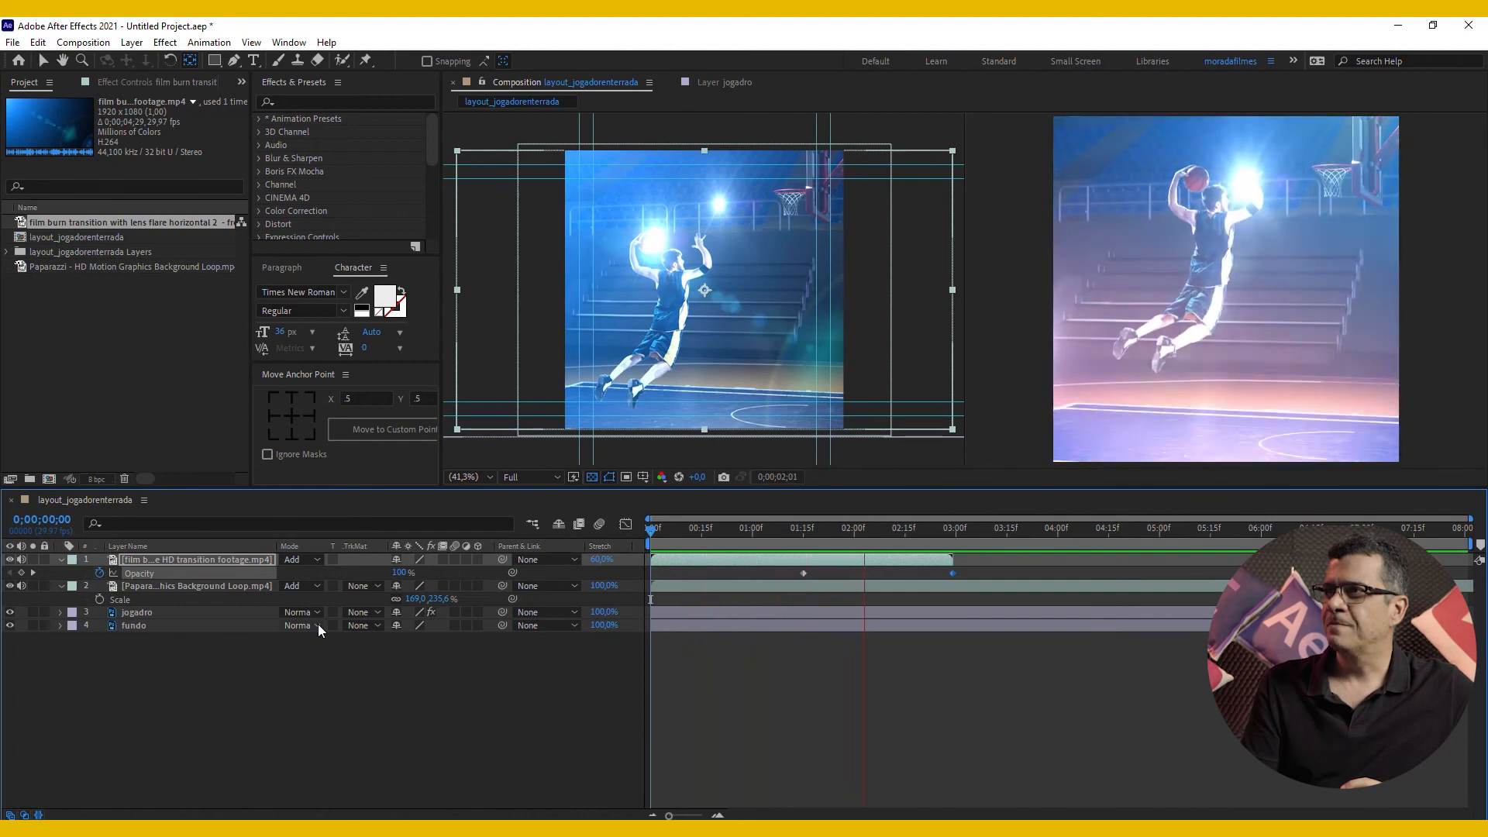
key(space)
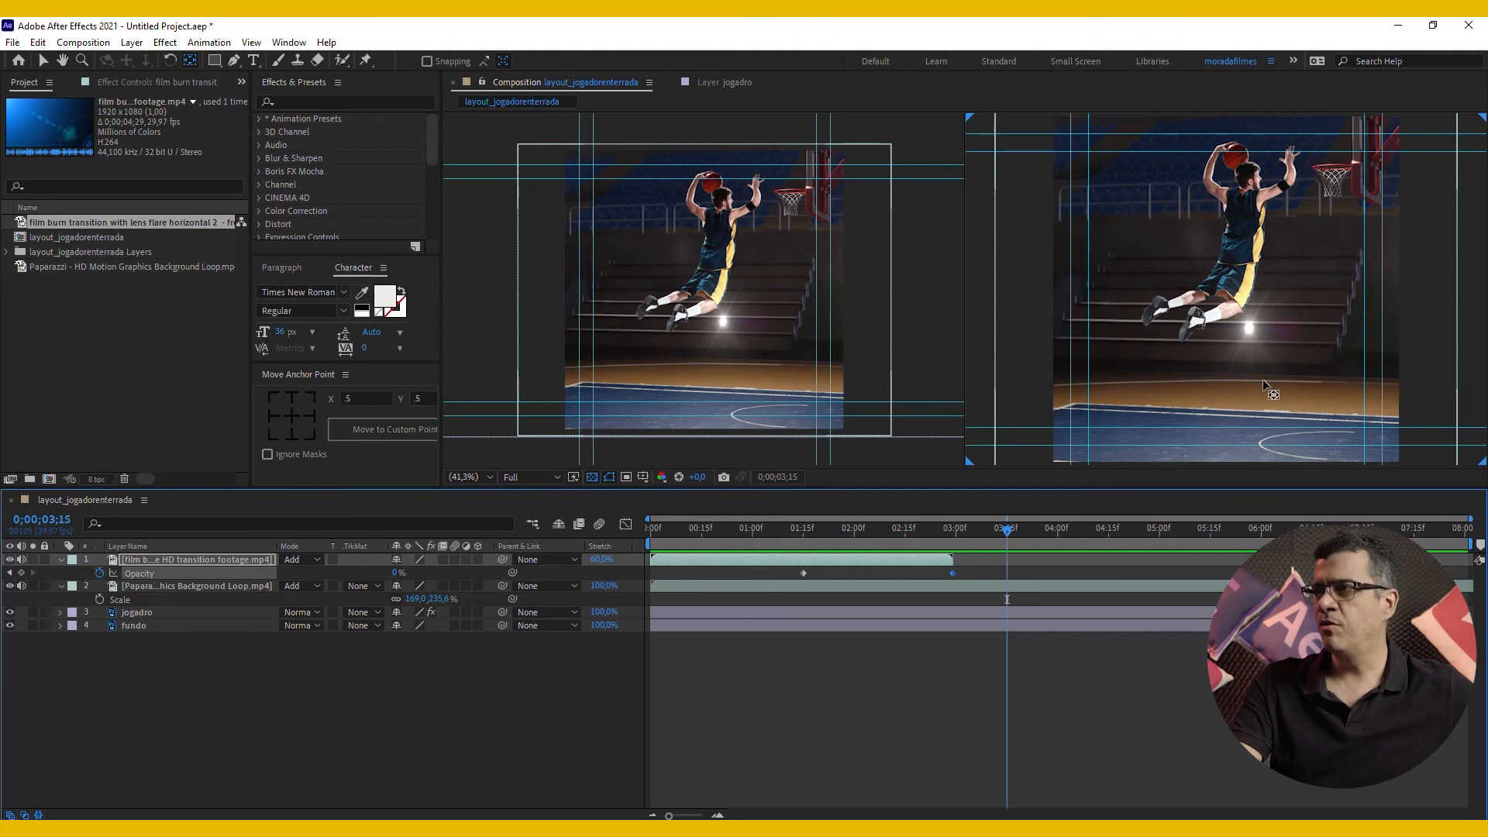
Step: Import projeto_logoanimada.aep from the logo_animada folder and add its layout_logomorada composition as the top layer
double_click(159, 393)
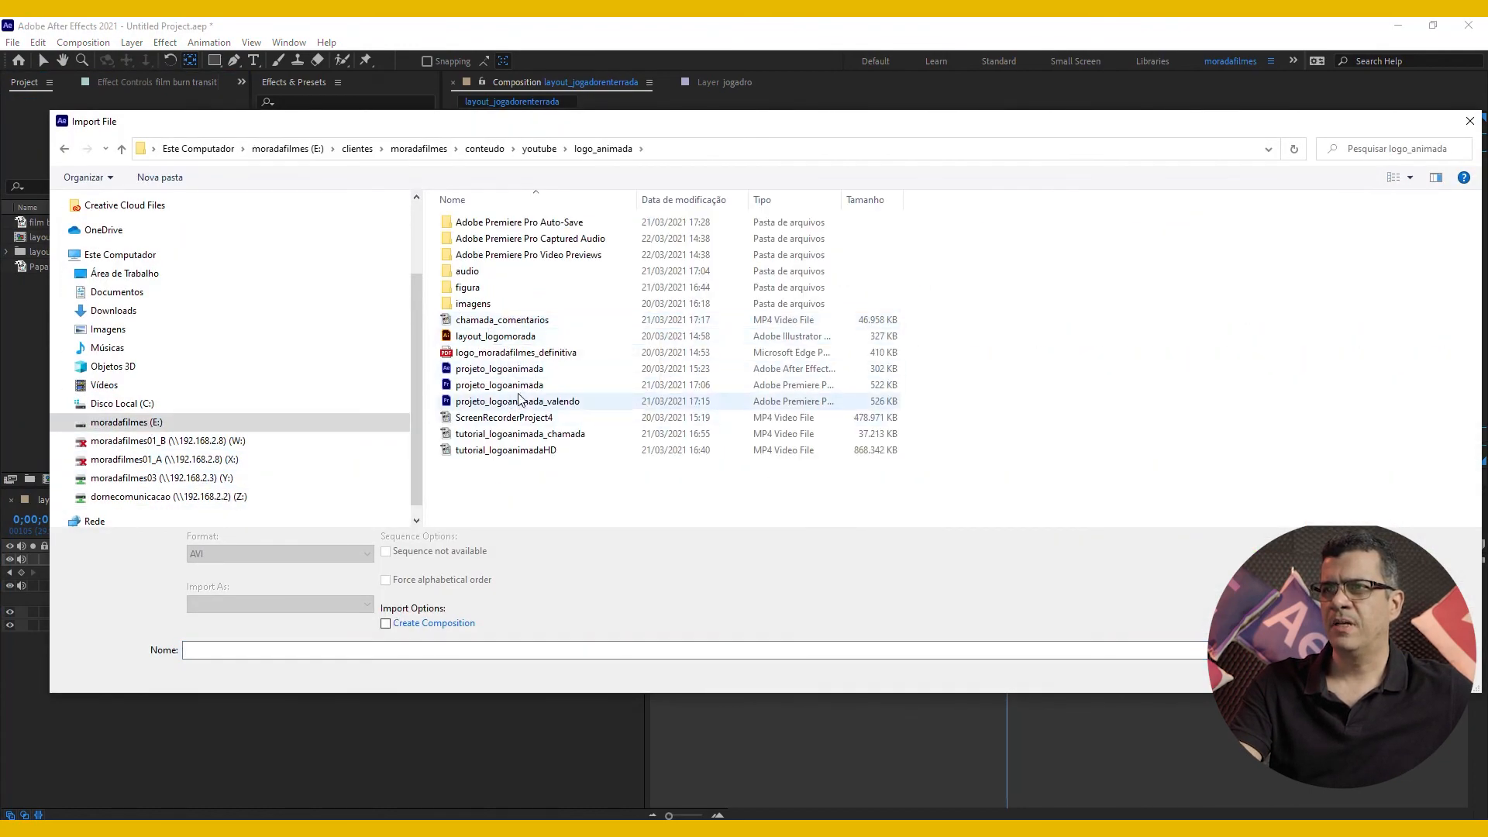
double_click(521, 369)
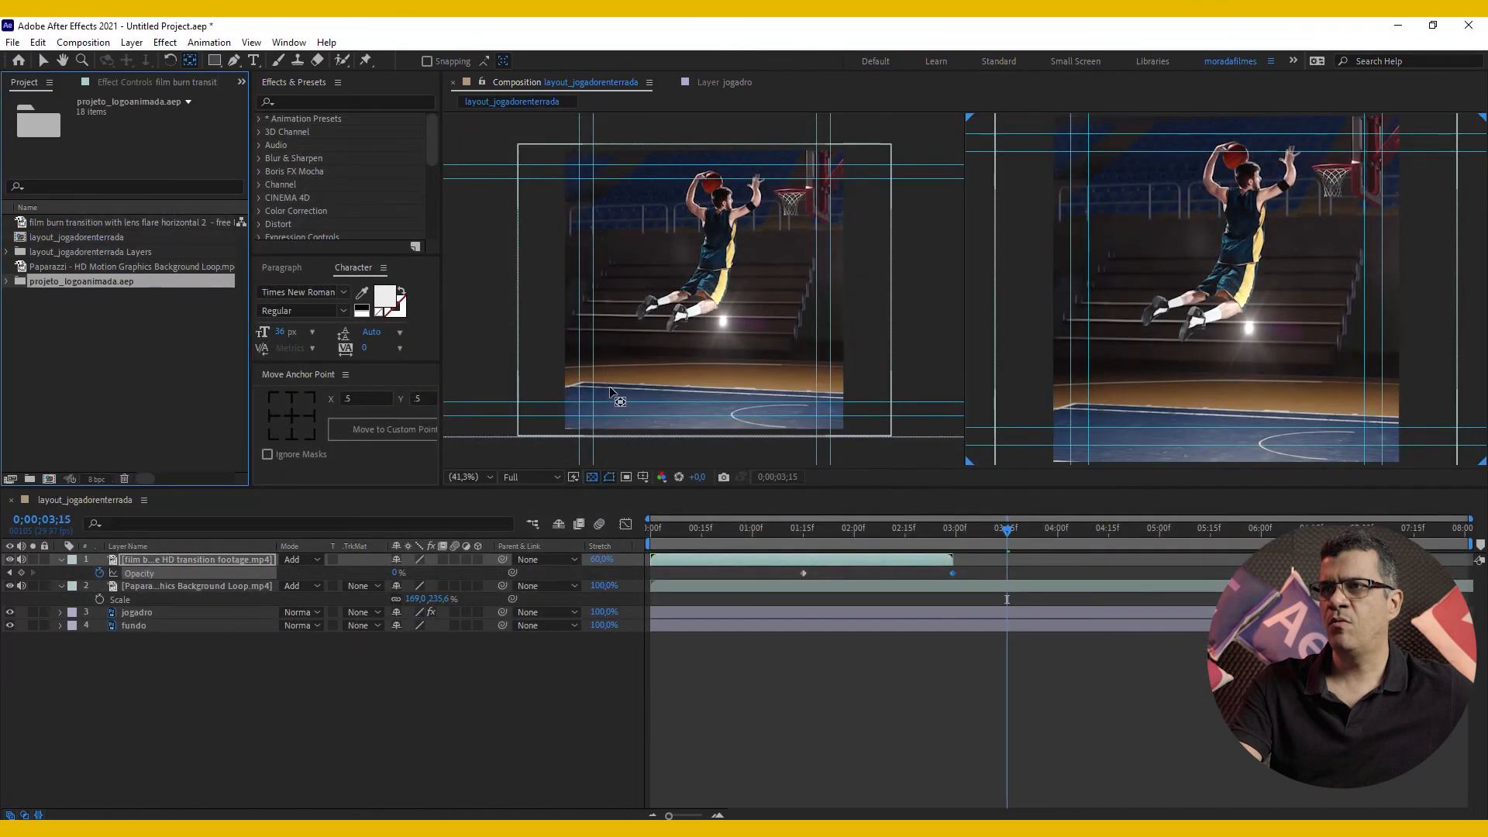
drag(69, 310, 153, 559)
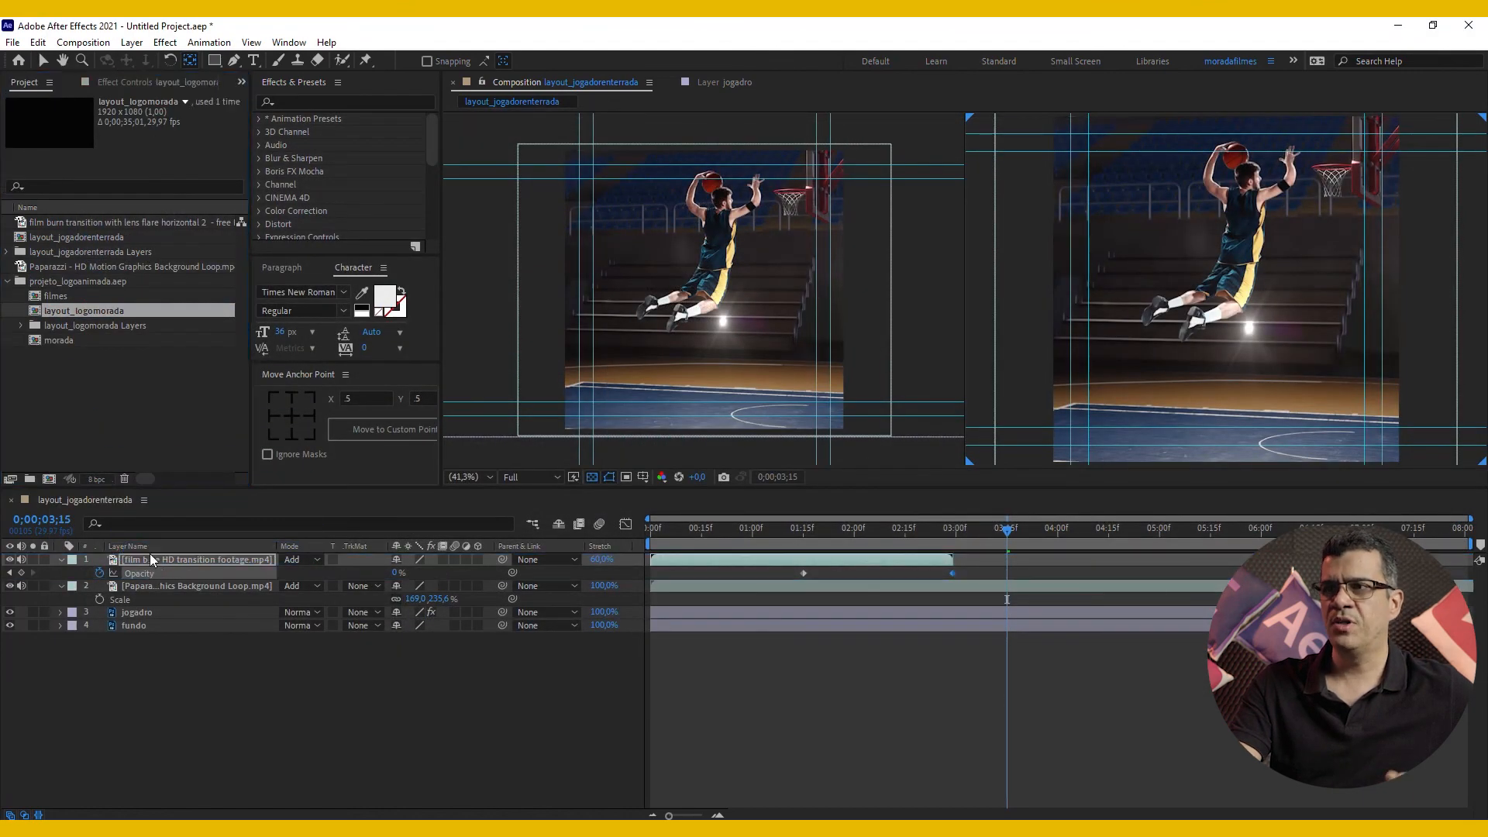
Step: Scale the layout_logomorada layer to 49% and move the logo to the lower right of the court, previewing its animation
drag(700, 539, 671, 543)
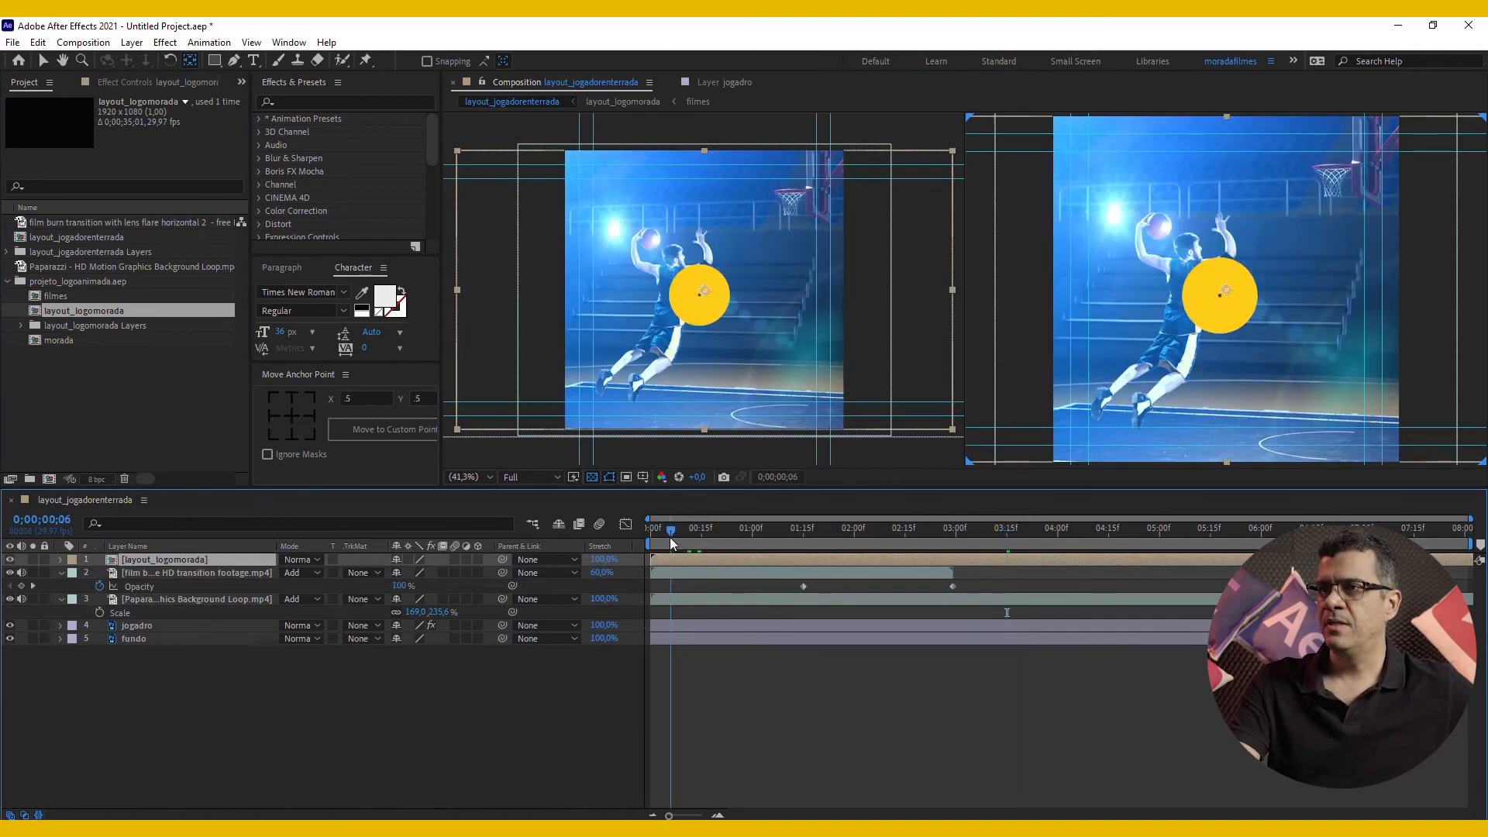
key(s)
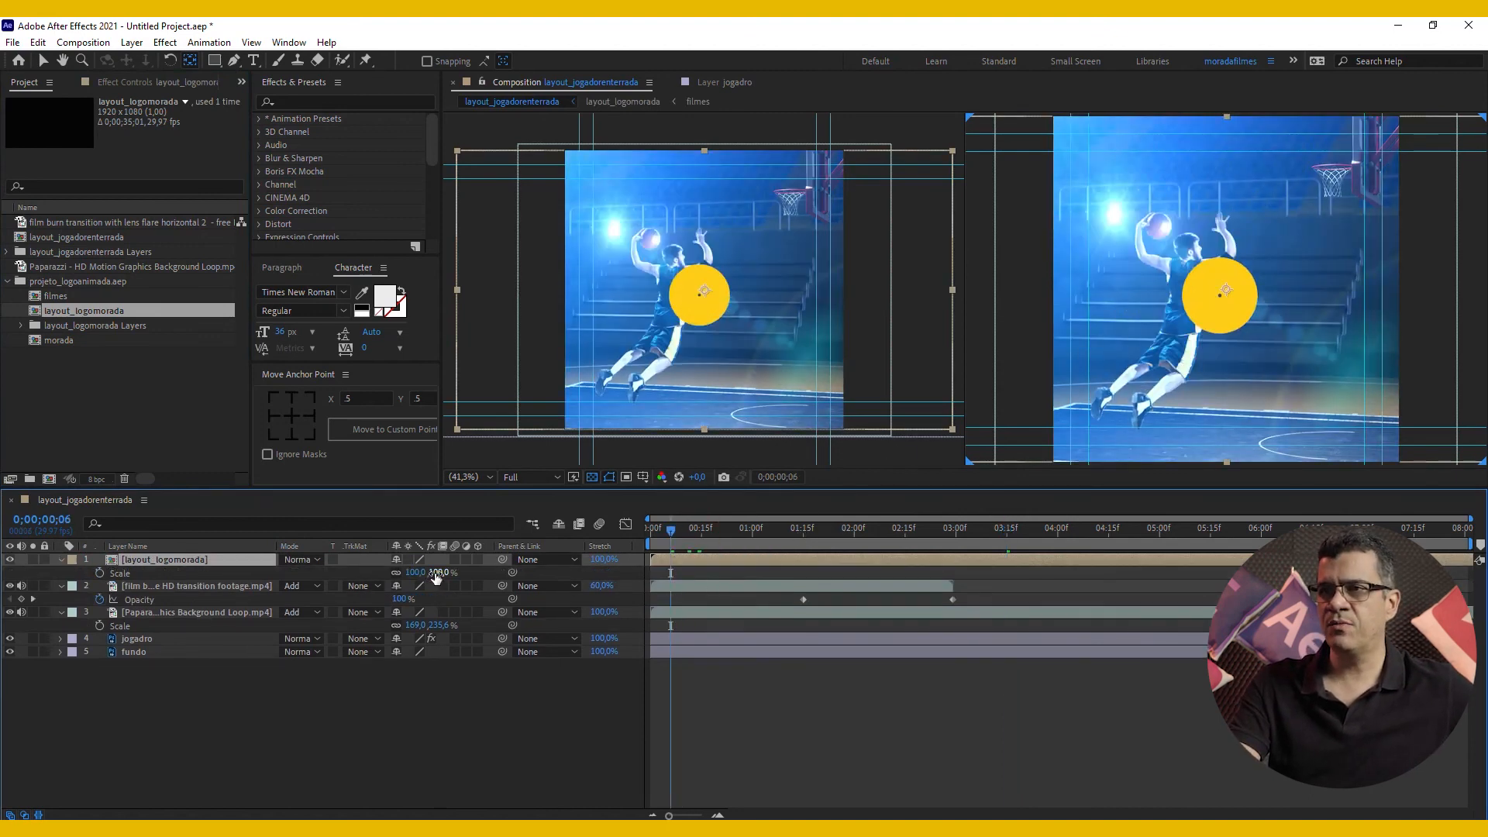
drag(435, 575, 404, 580)
key(space)
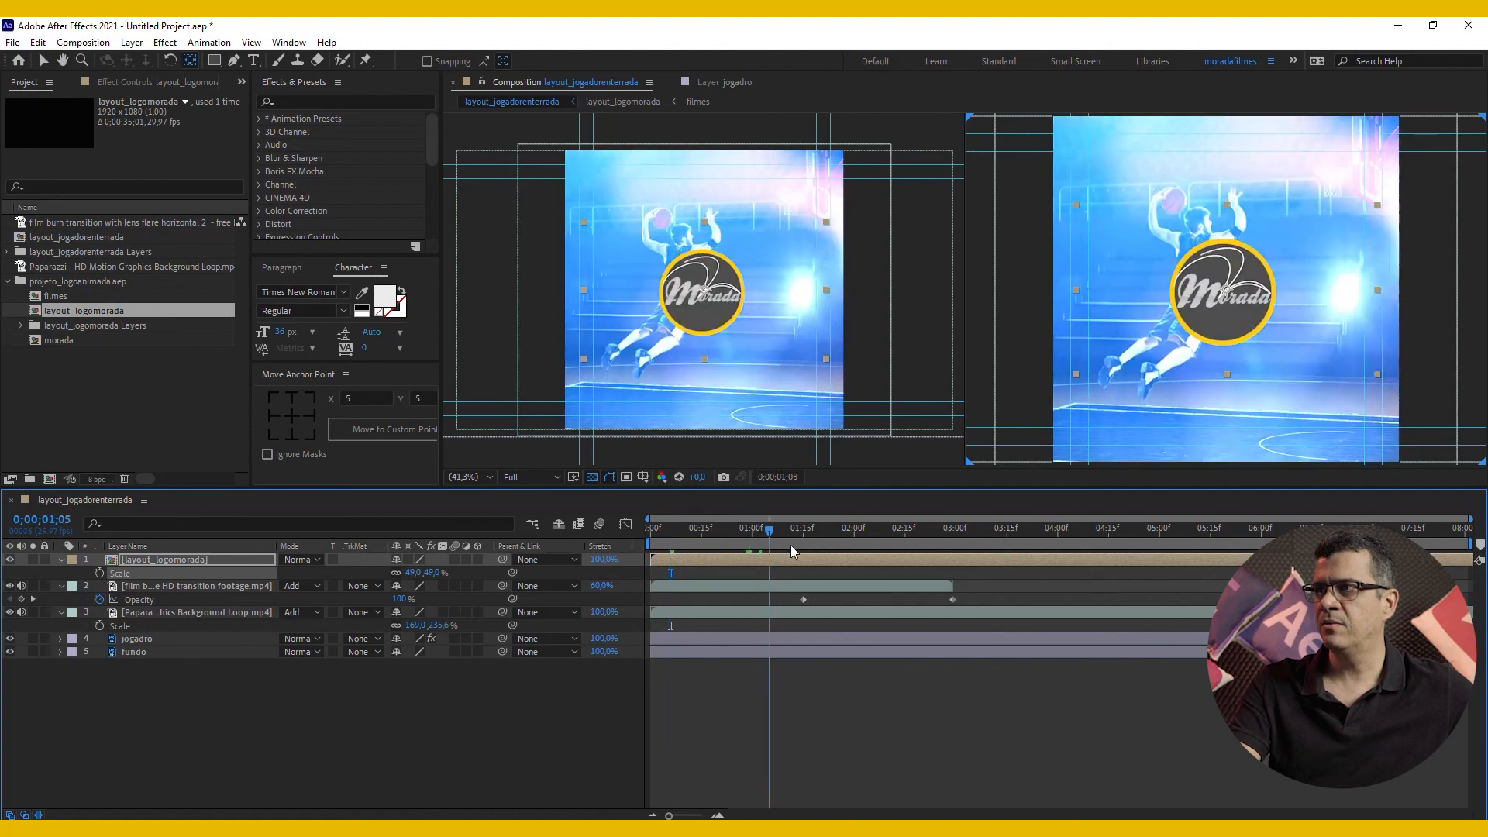
key(v)
drag(1226, 305, 1308, 384)
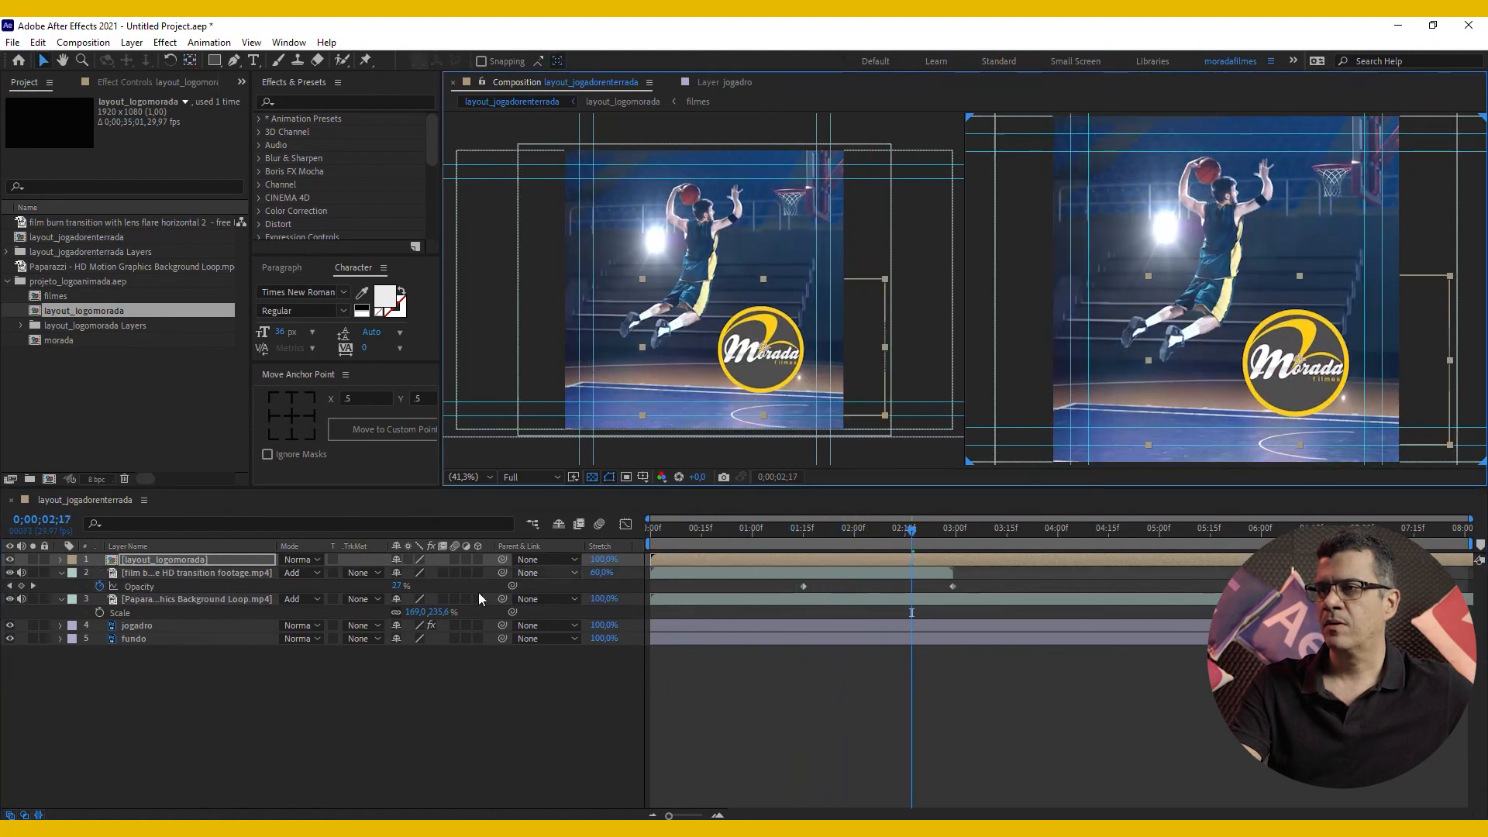
Step: Enlarge the logo layer to 119% and position it behind the player, between the jogadro and fundo layers
drag(412, 572, 554, 575)
drag(164, 559, 174, 645)
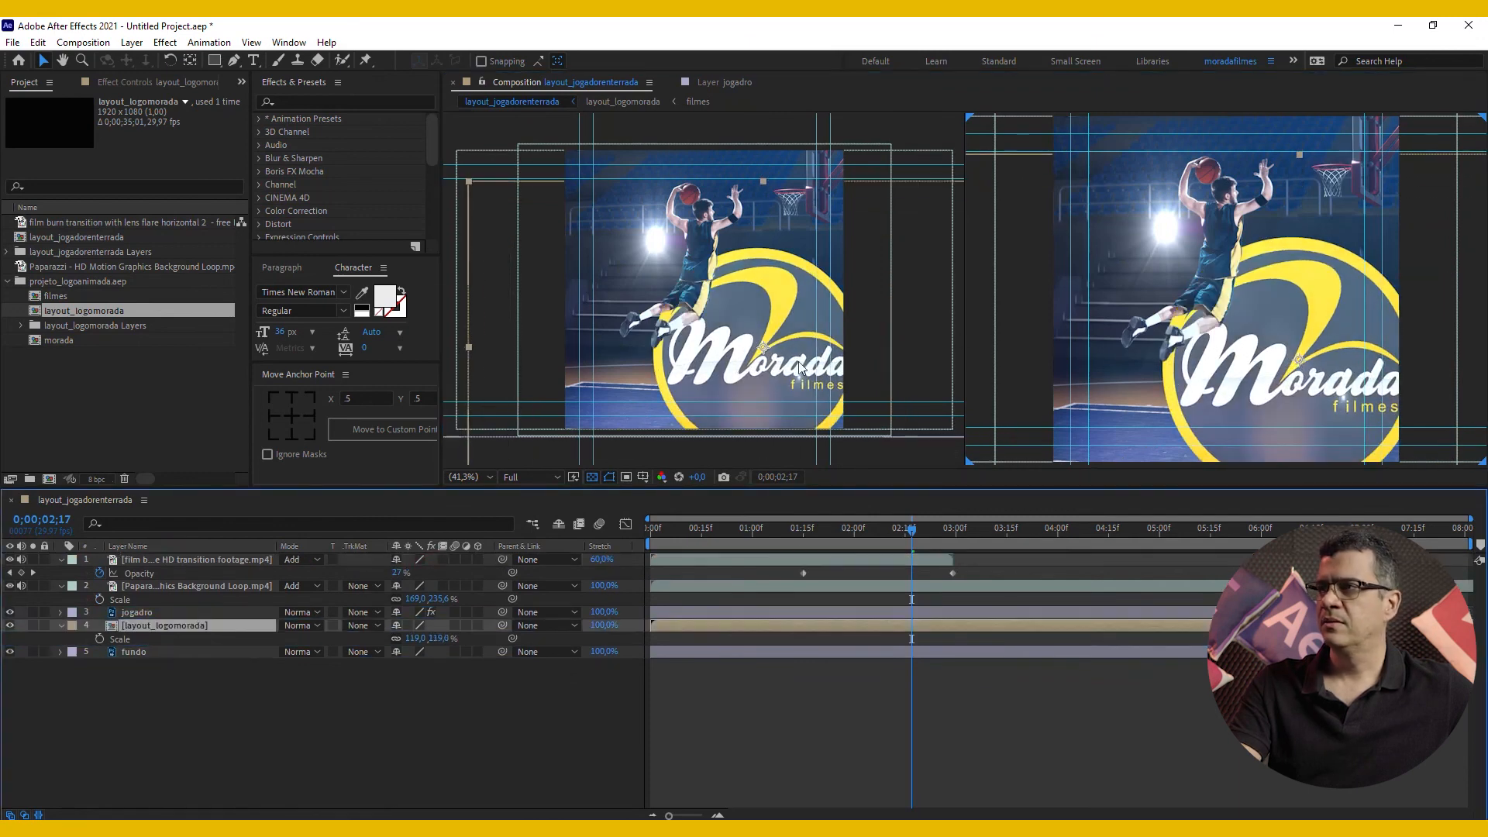
drag(1320, 347, 1312, 338)
Step: Try the Multiply blending mode on the layout_logomorada layer
right_click(676, 628)
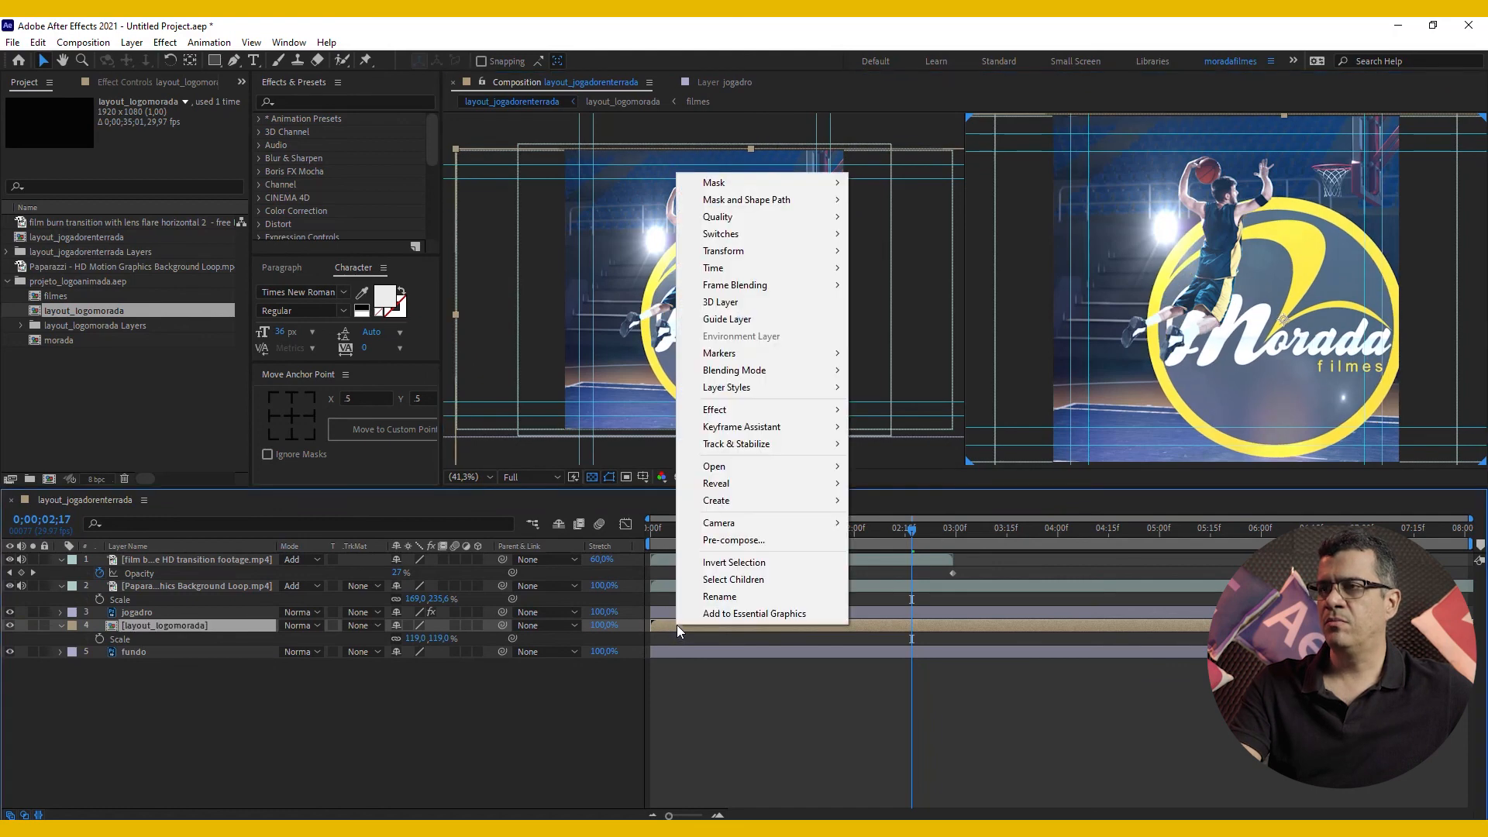
mouse_move(780, 372)
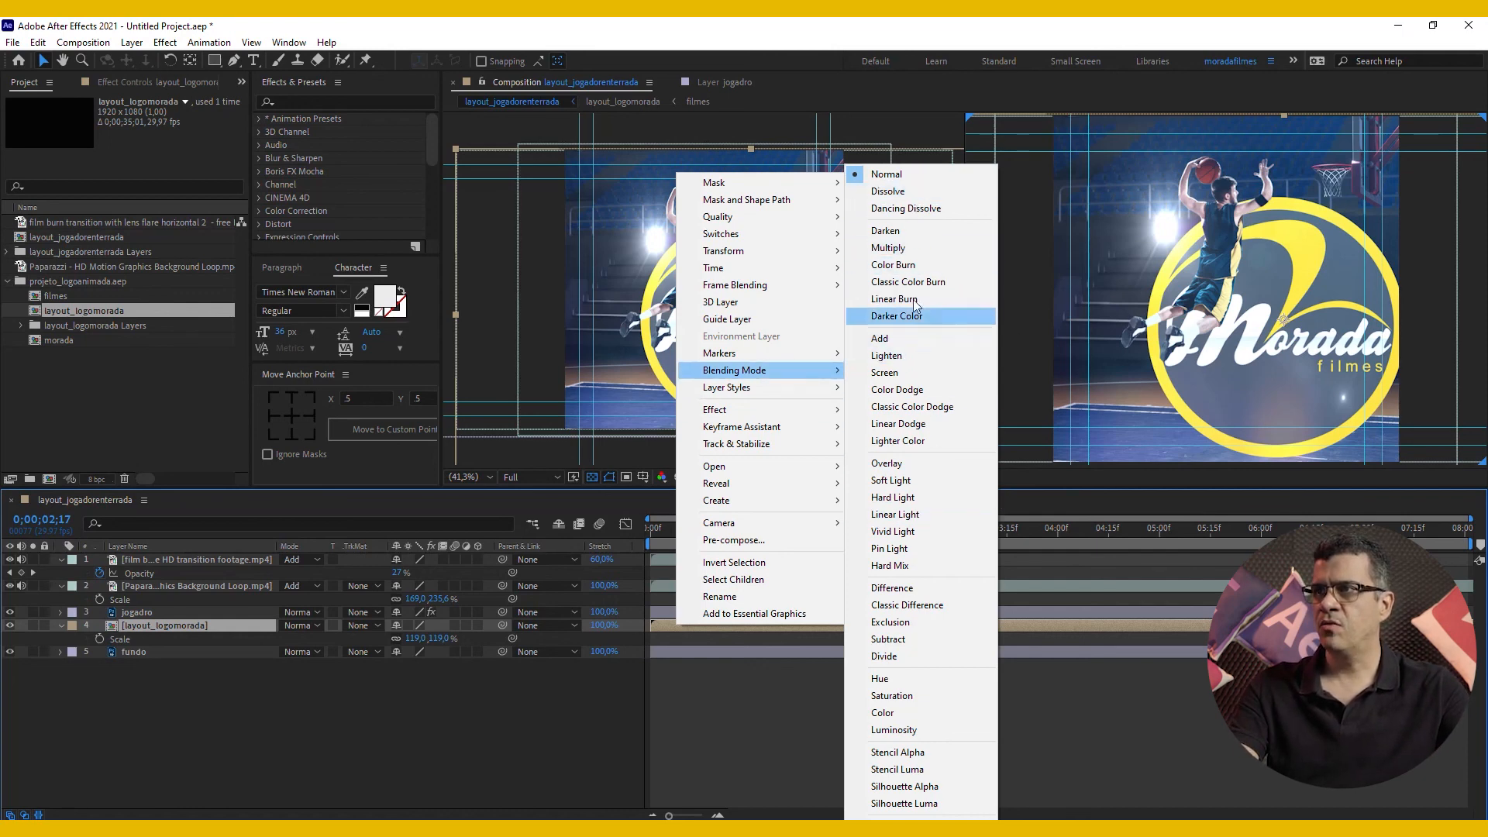
click(908, 250)
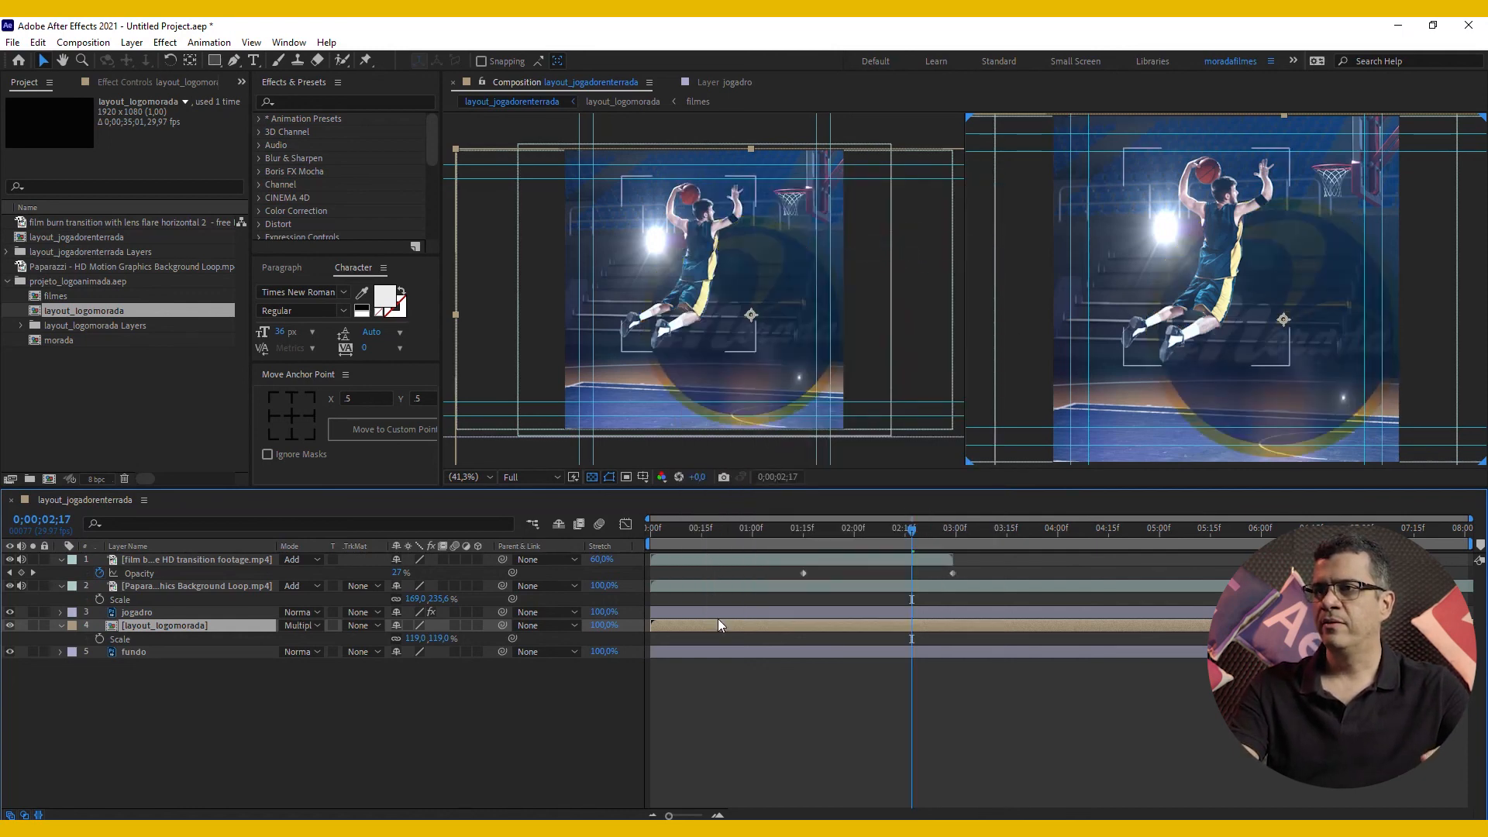
Step: Set the logo layer's blending mode to Overlay and shift the logo slightly up and left behind the player
right_click(721, 572)
mouse_move(837, 375)
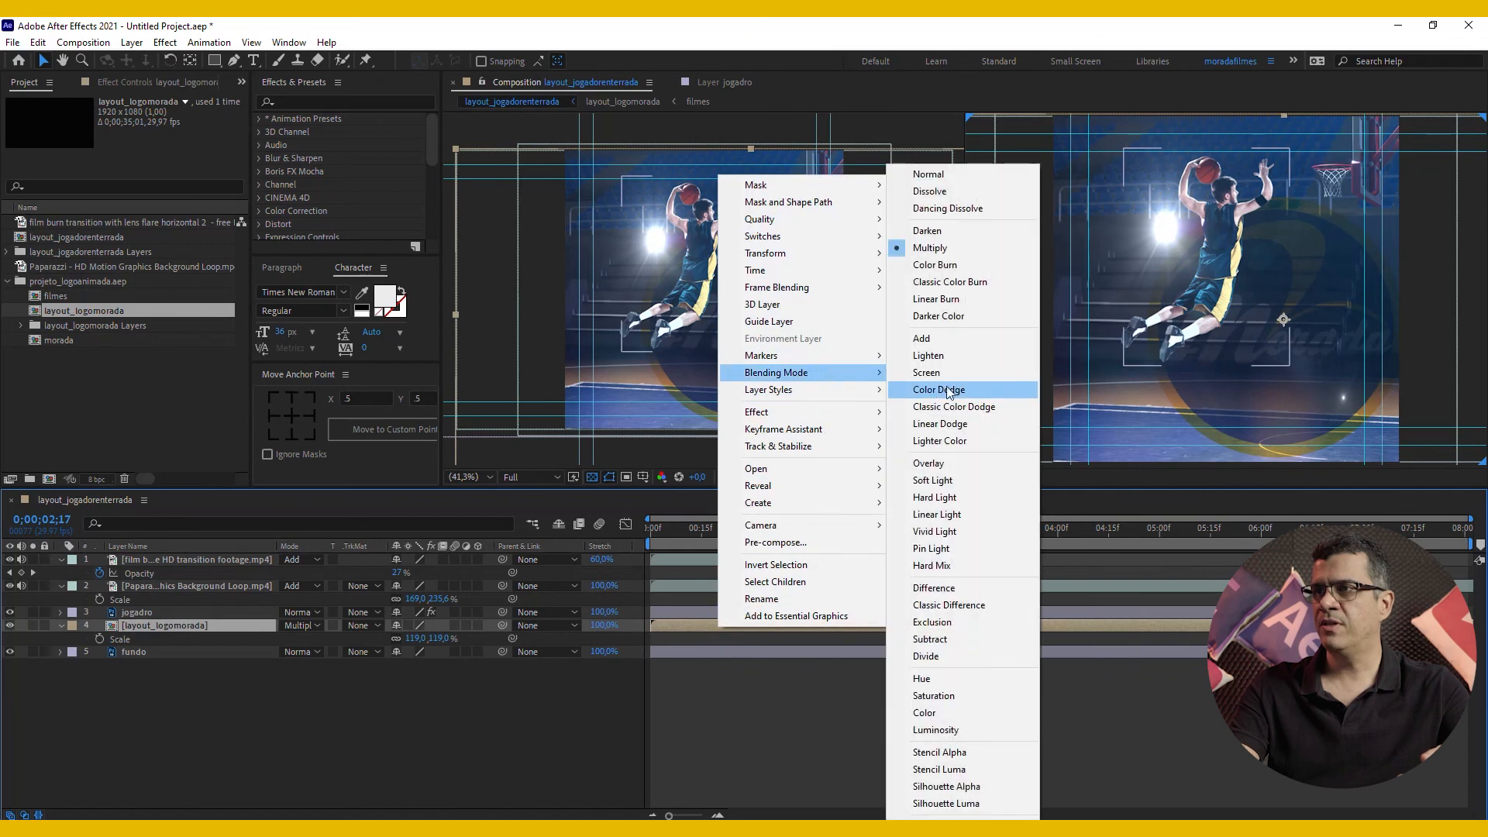
click(959, 466)
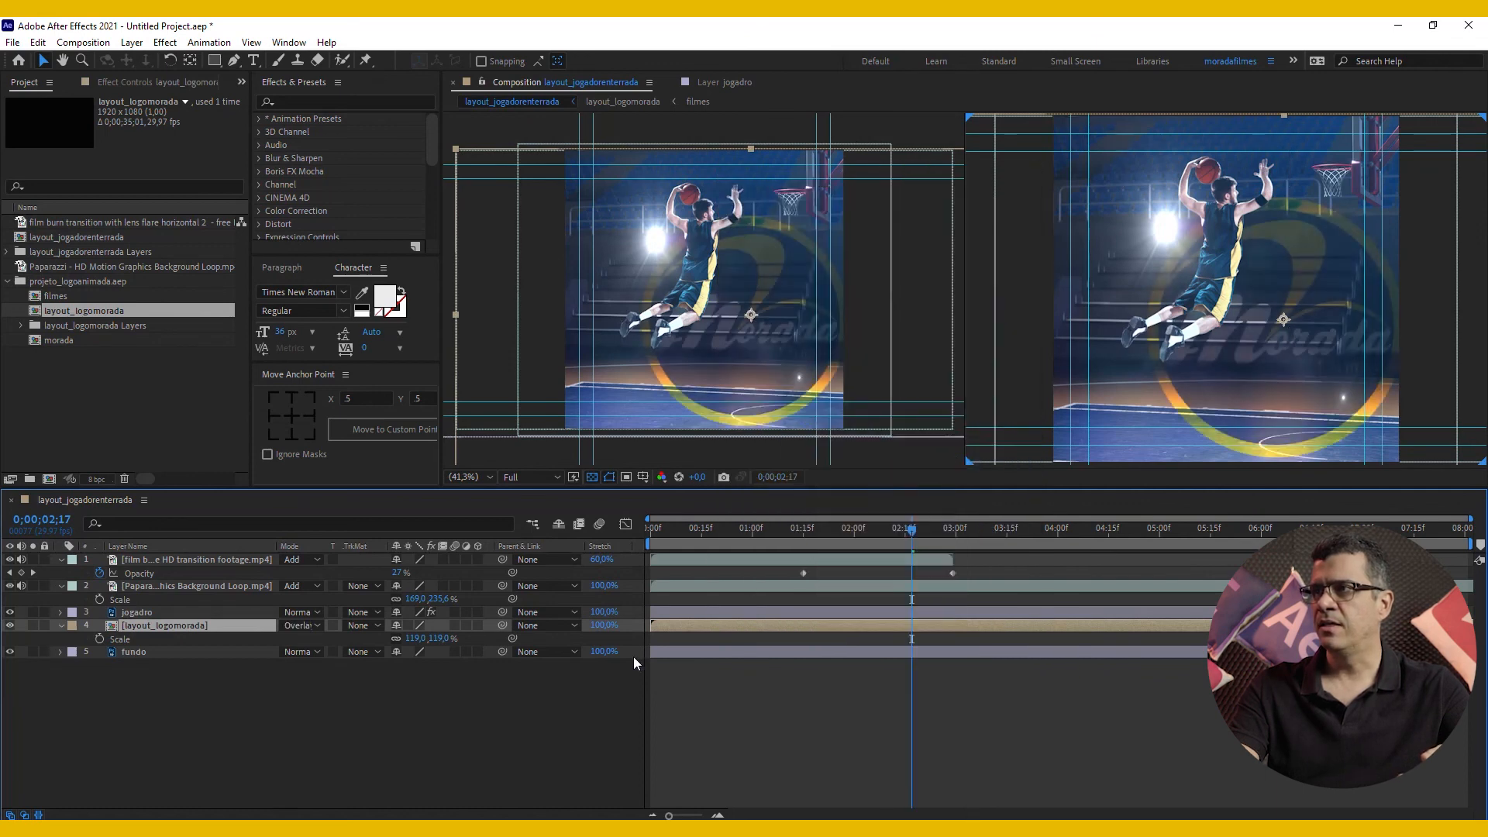
drag(1306, 400, 1344, 314)
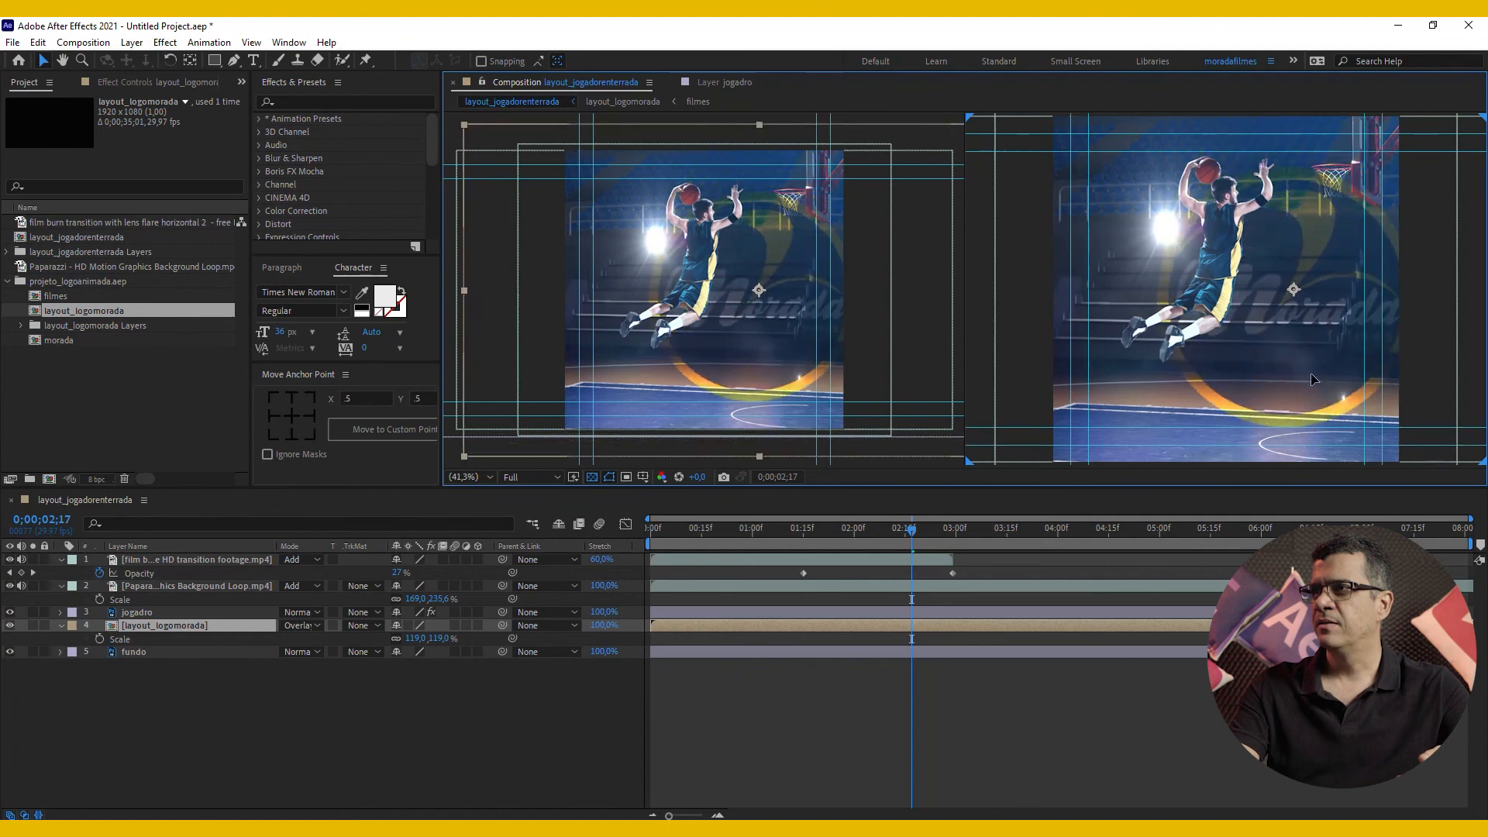
key(ctrl+z)
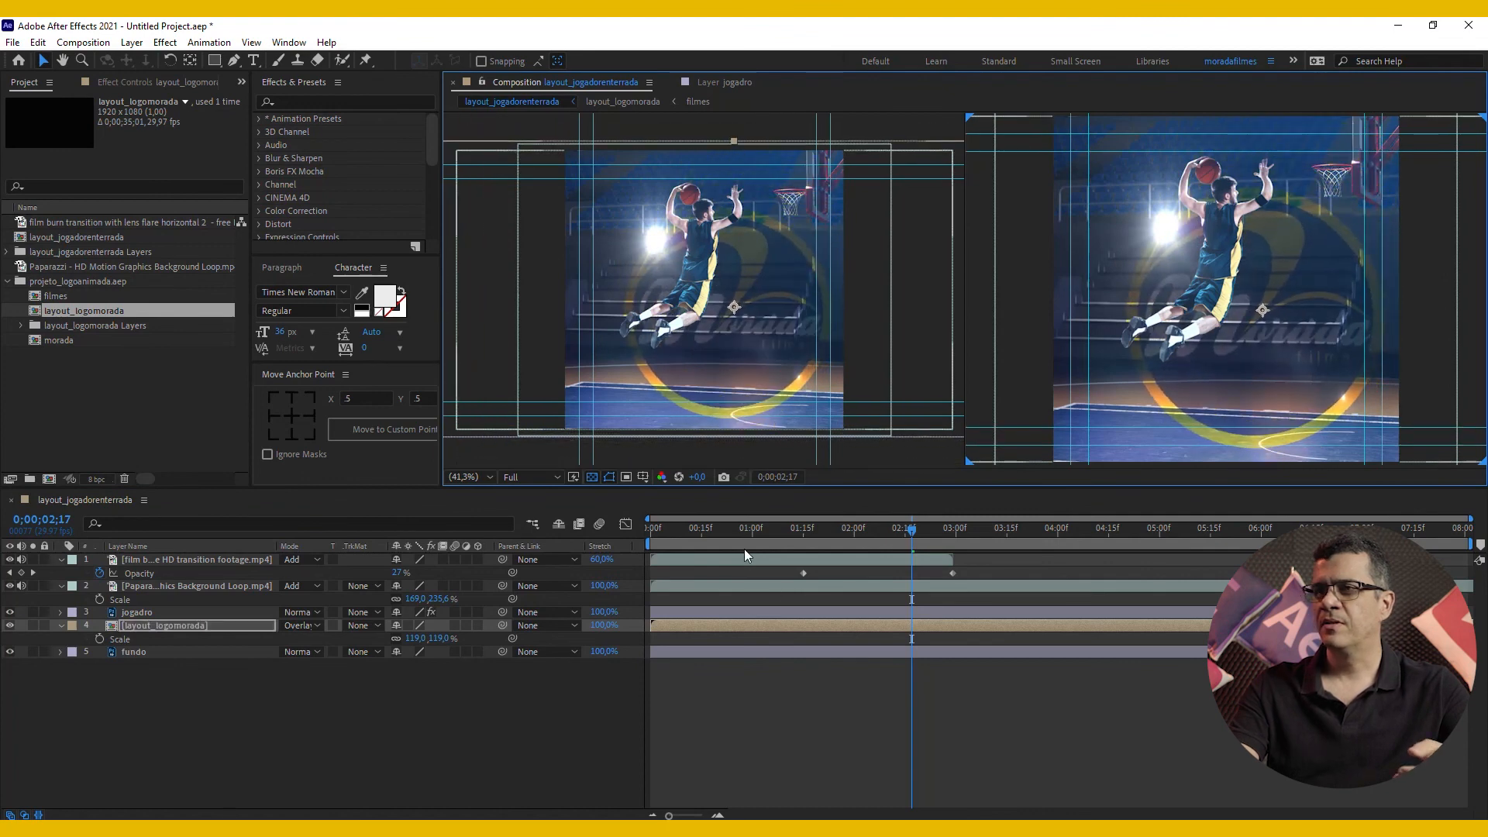
Step: Play the composition from the start to review the blended logo animation behind the player
key(Home)
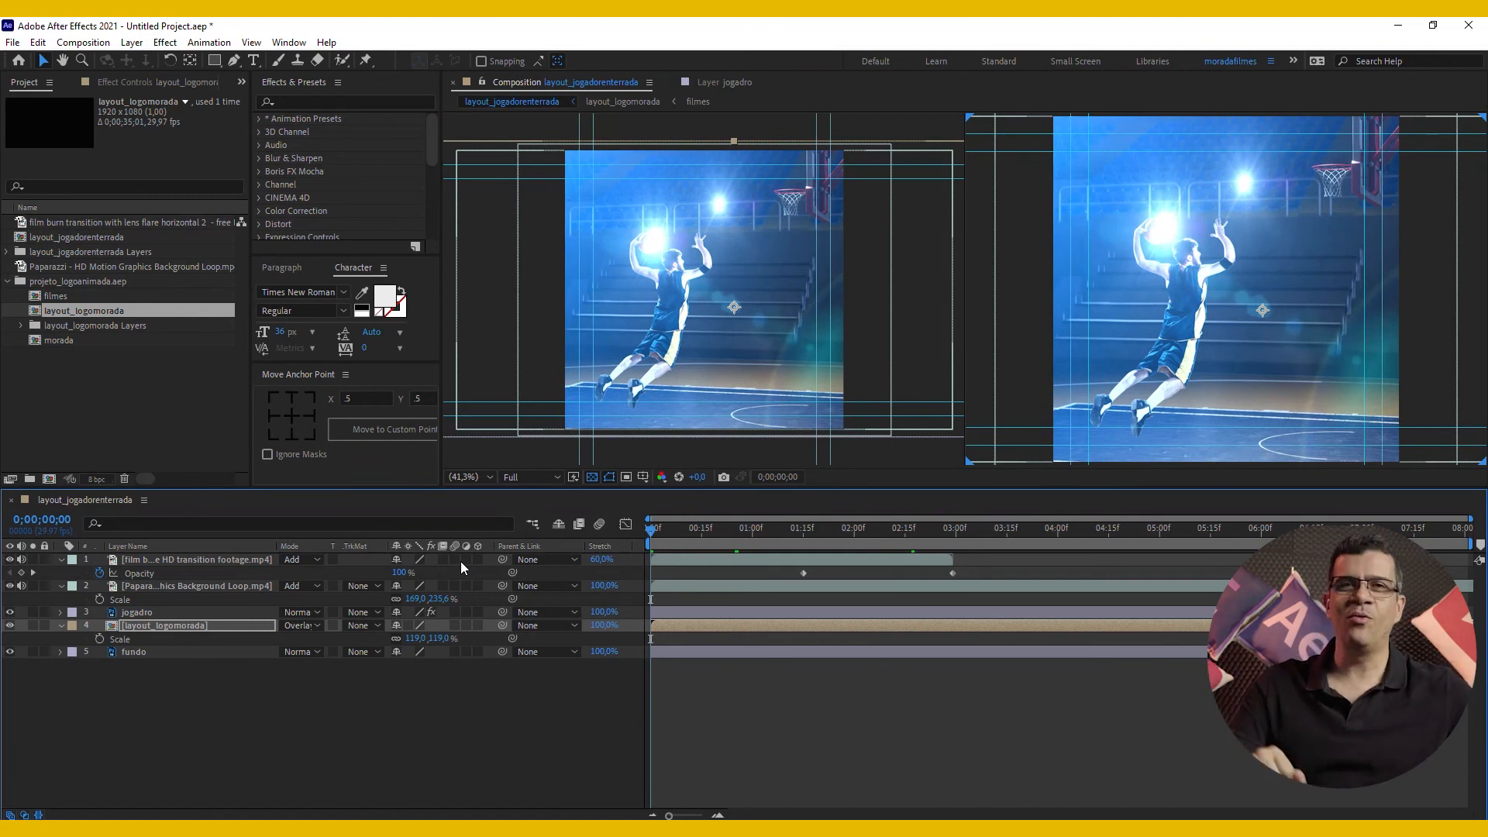
key(space)
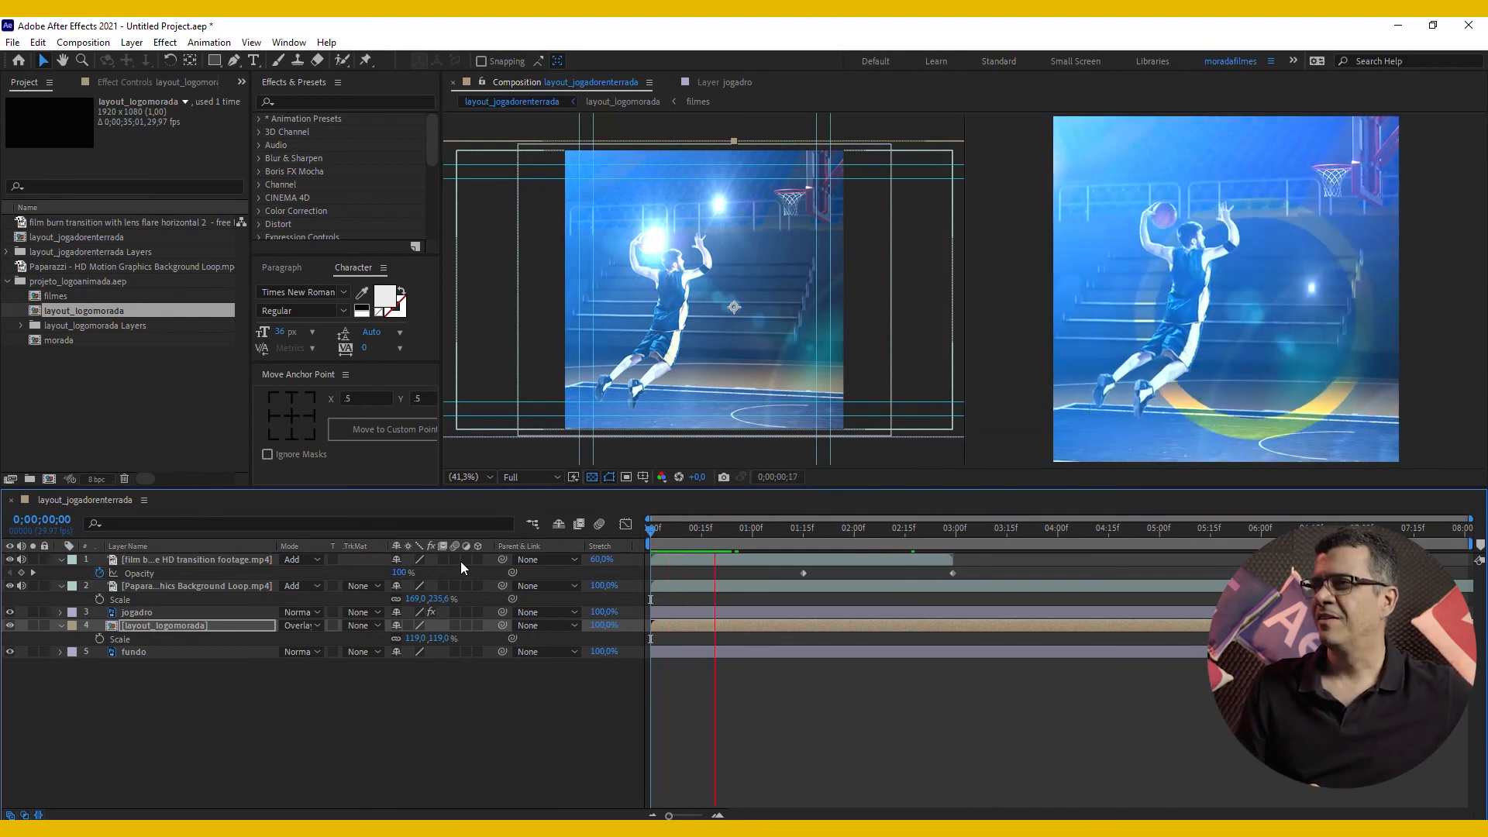